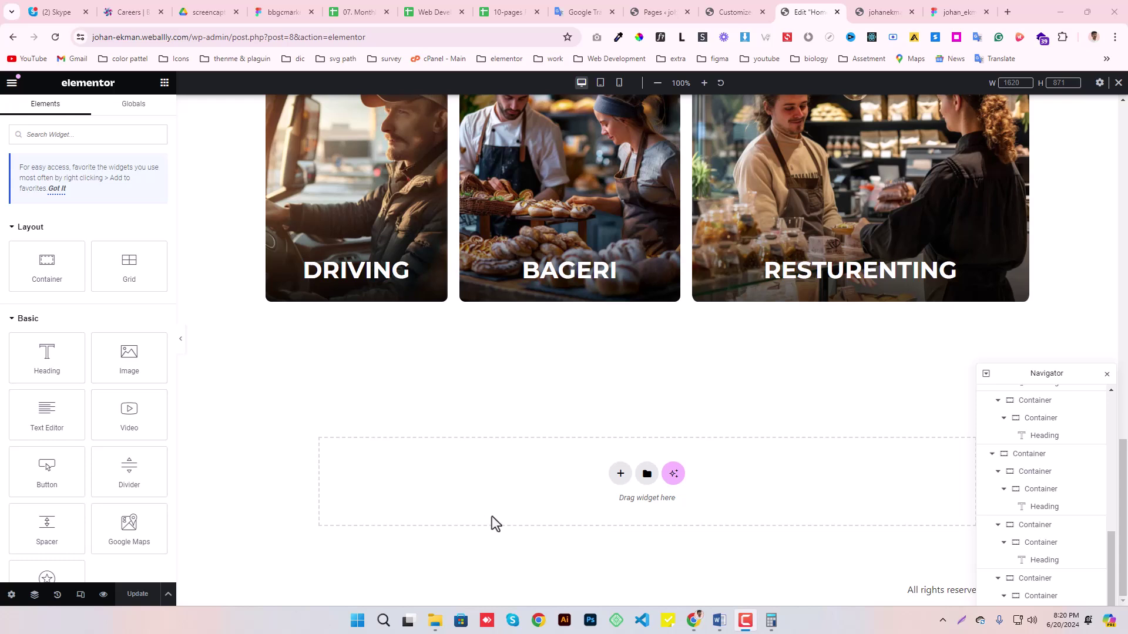
- Try a four-column flexbox container, remove its fourth column, then delete the container
left_click(621, 474)
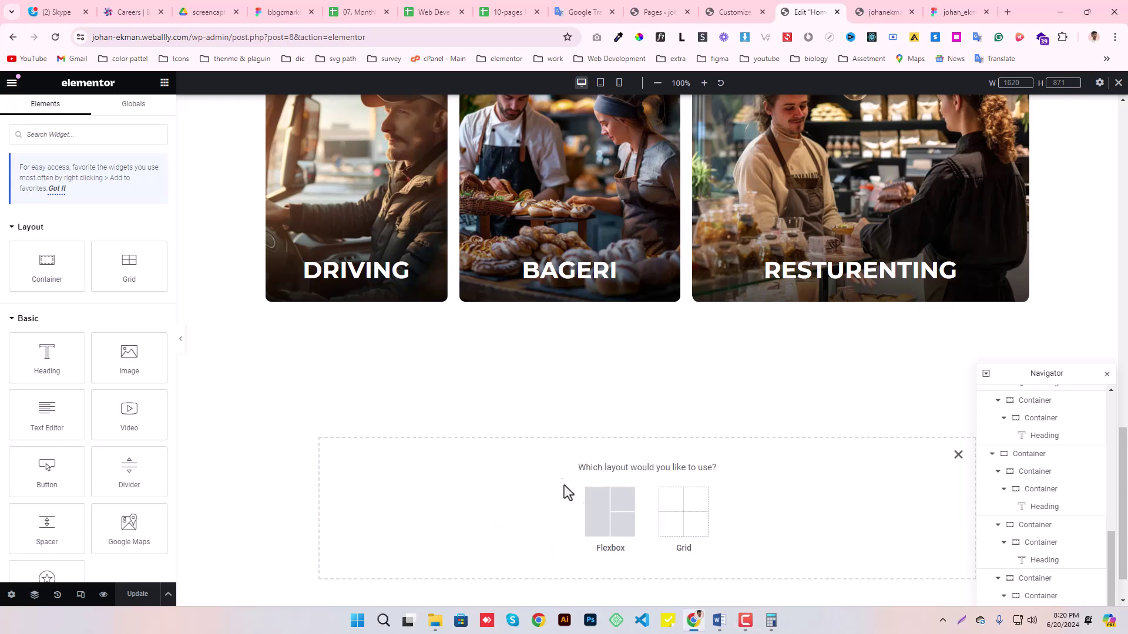
left_click(612, 514)
scroll(566, 463, "down", 1)
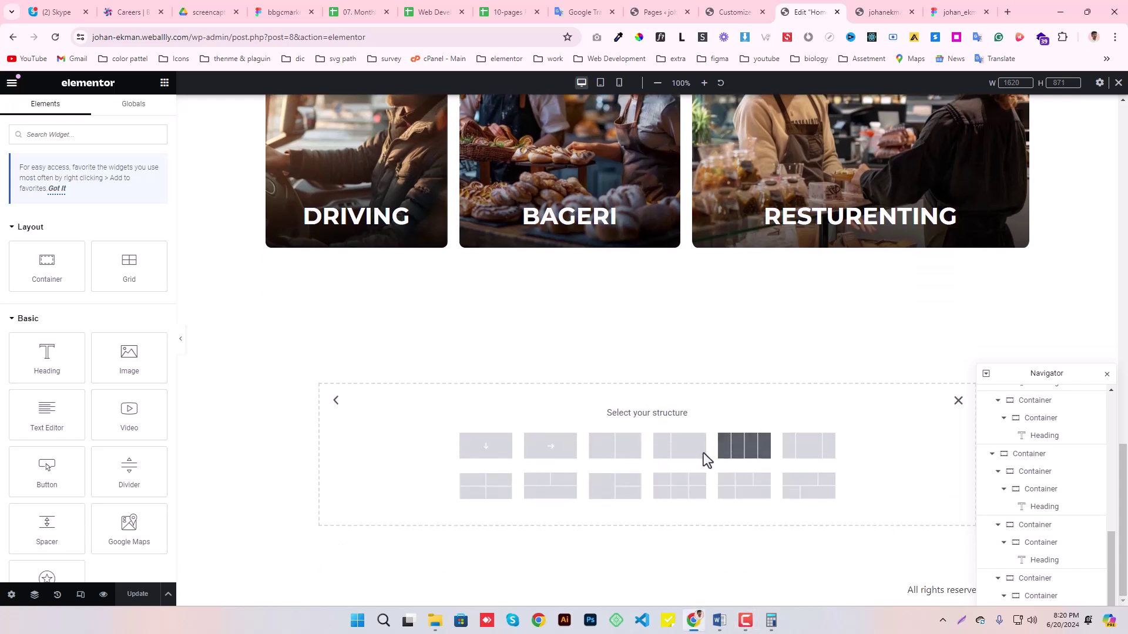
left_click(733, 456)
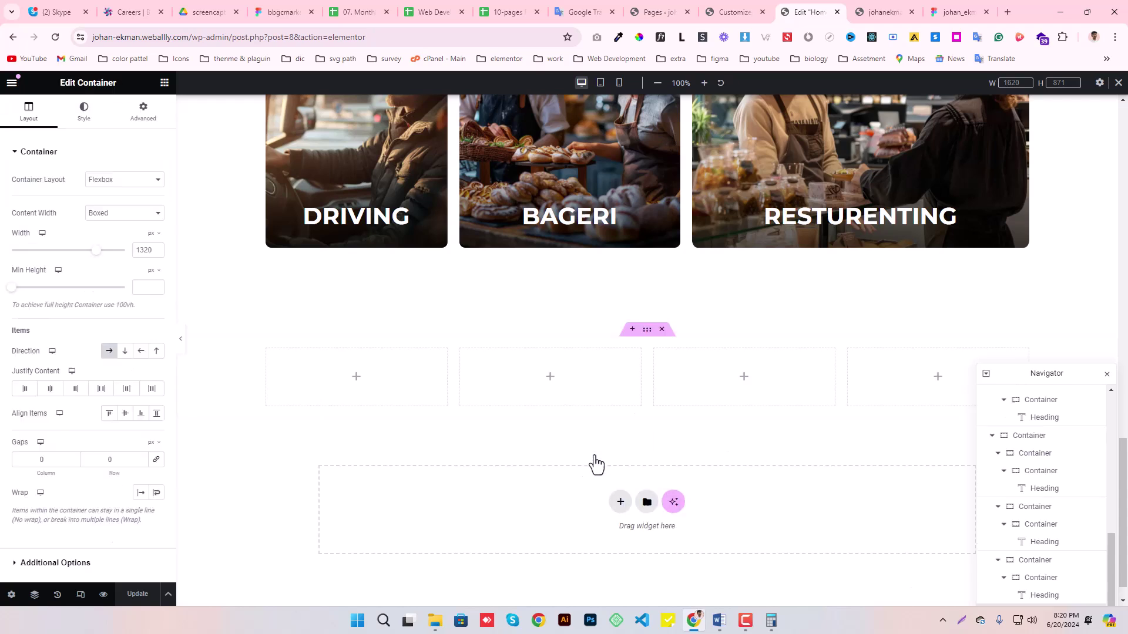
right_click(853, 357)
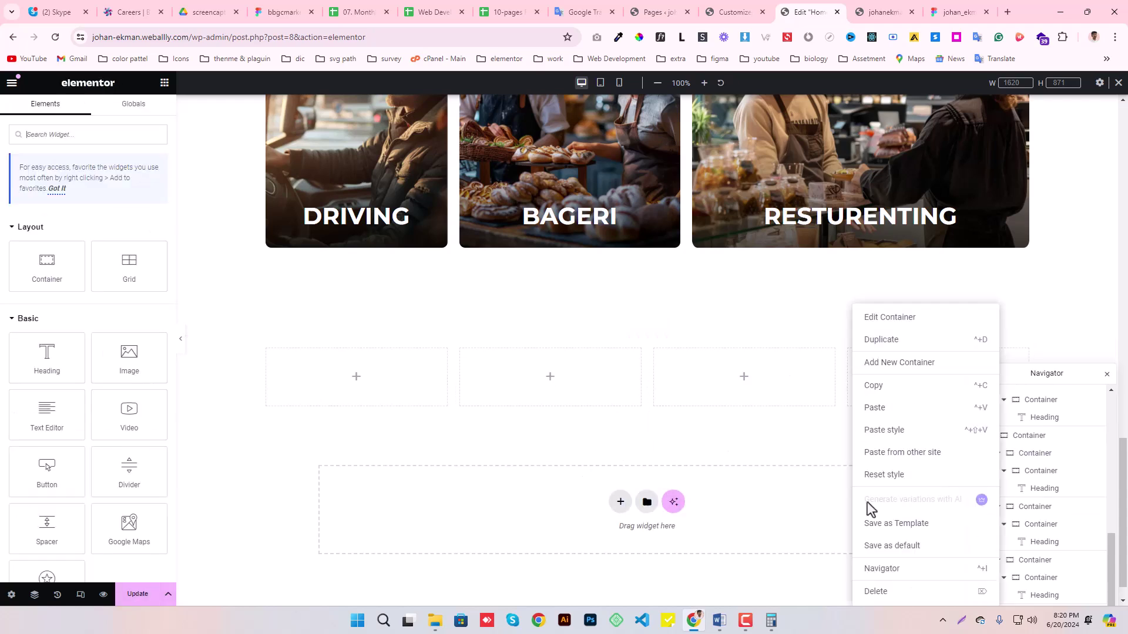
left_click(879, 599)
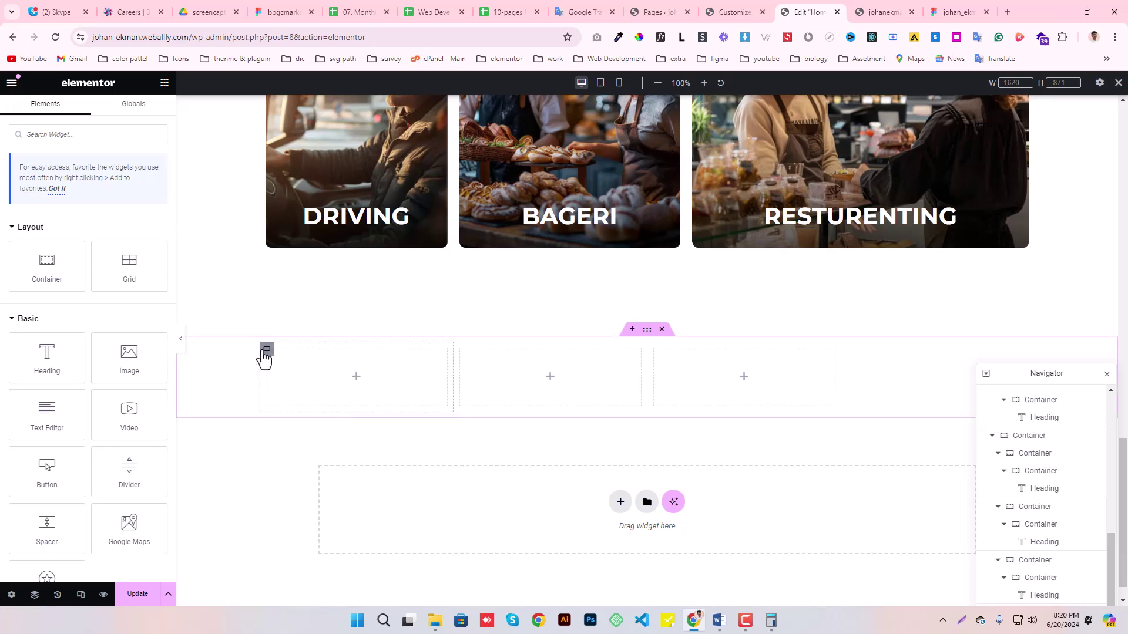
left_click(662, 330)
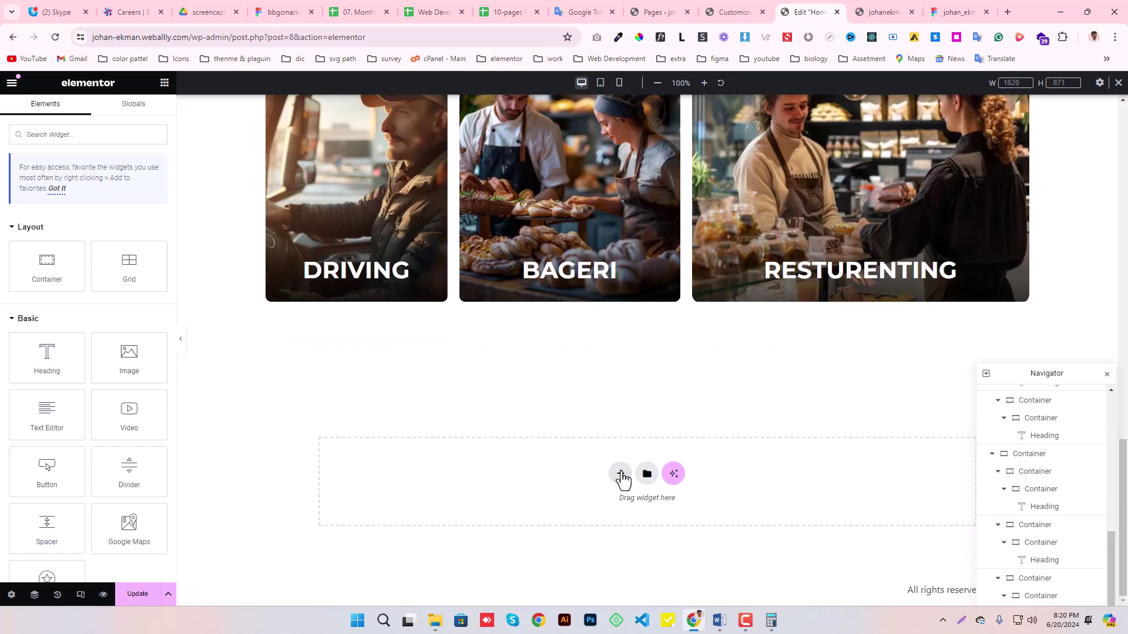
- Build a two-column flexbox container with a third column, compare it to Figma, then delete it
left_click(621, 479)
left_click(617, 461)
left_click(619, 458)
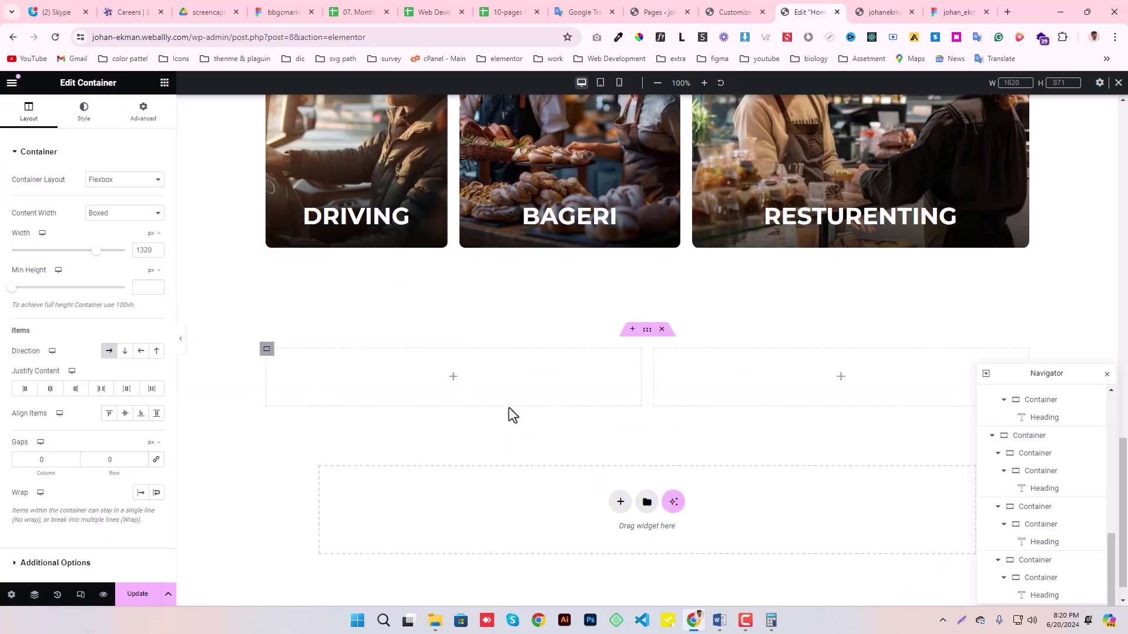
right_click(657, 356)
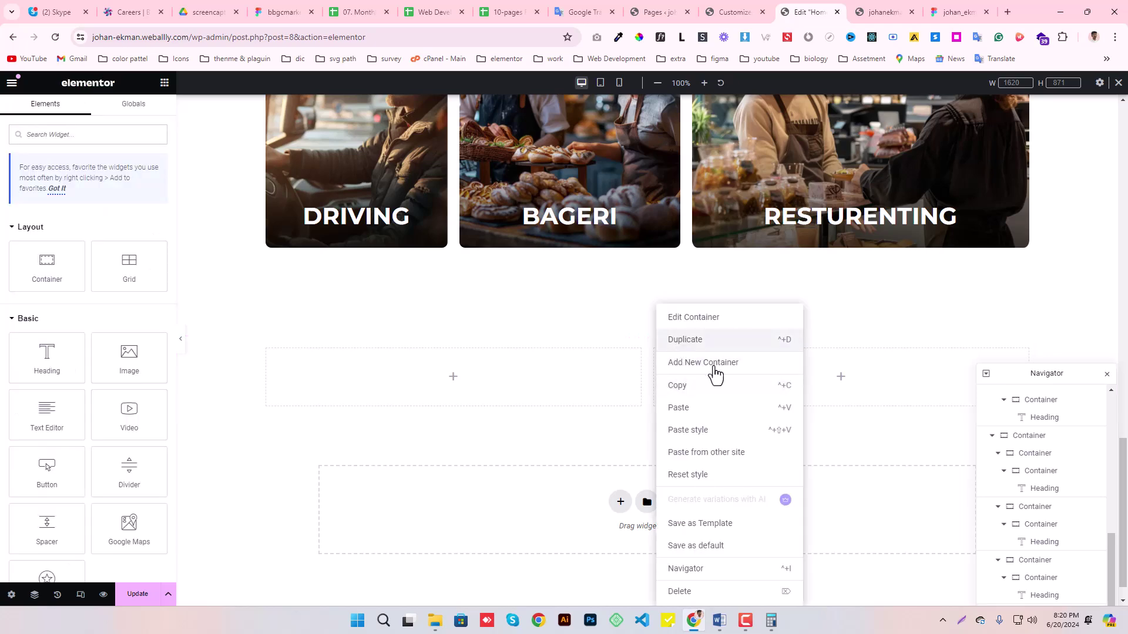
left_click(713, 370)
left_click(955, 12)
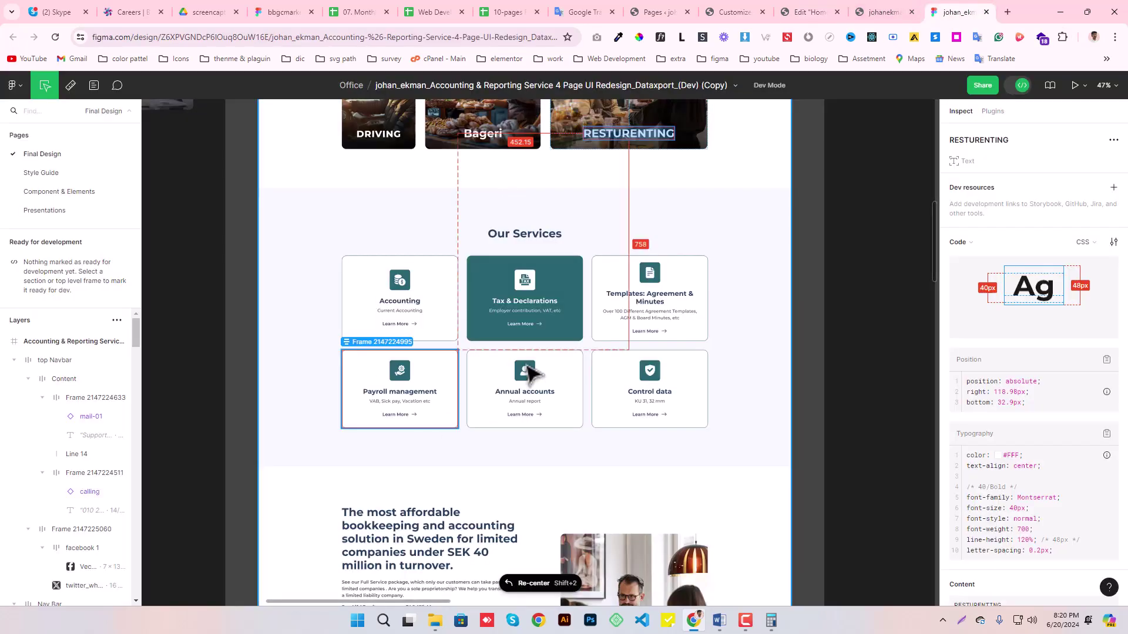
scroll(493, 335, "up", 3)
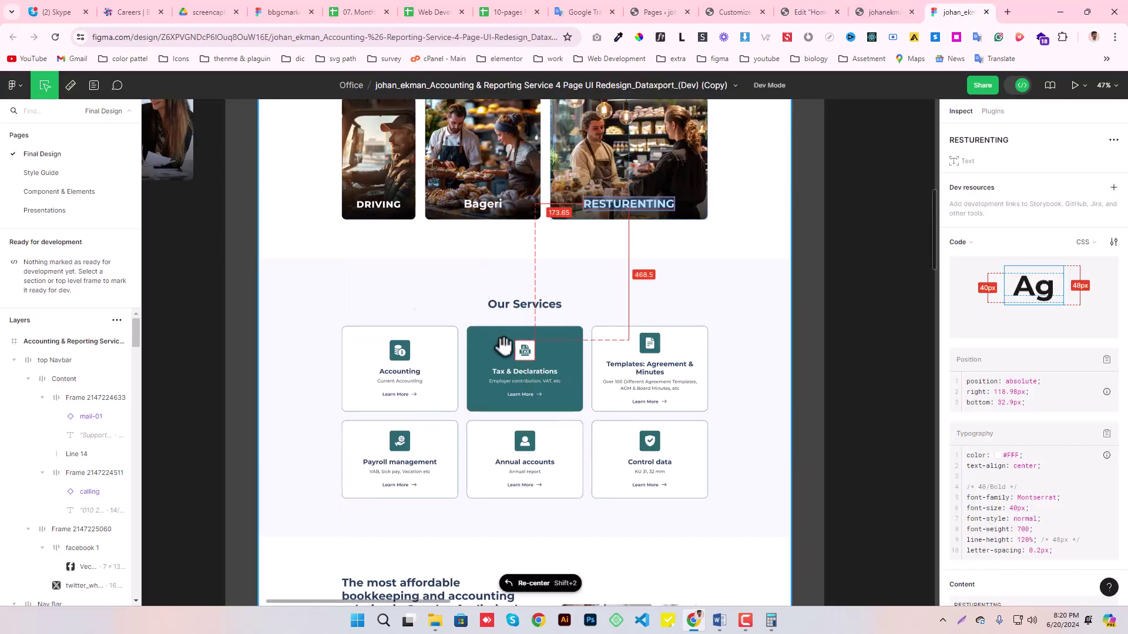
left_click(810, 11)
left_click(662, 330)
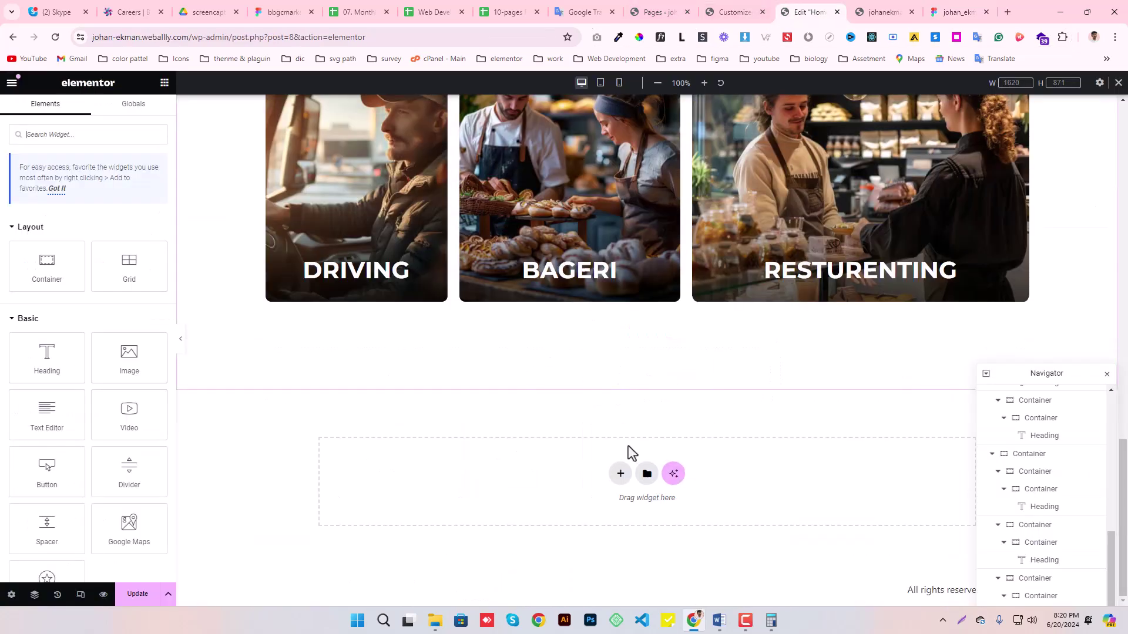
- Add a single-column flexbox container and compare it against the Figma design
left_click(620, 473)
left_click(623, 480)
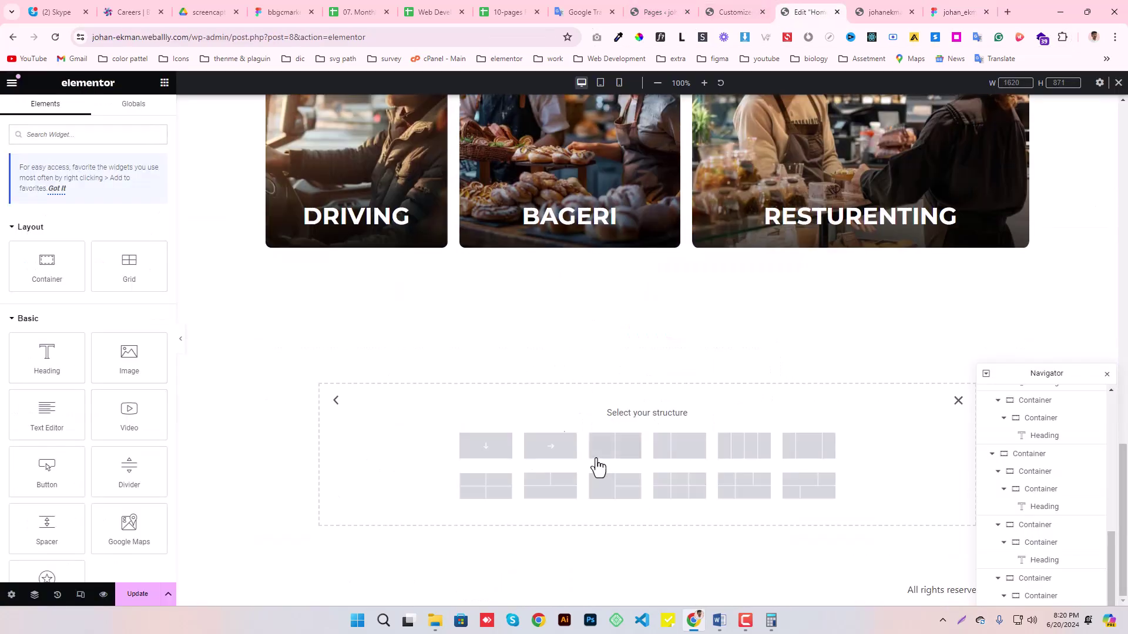
left_click(487, 447)
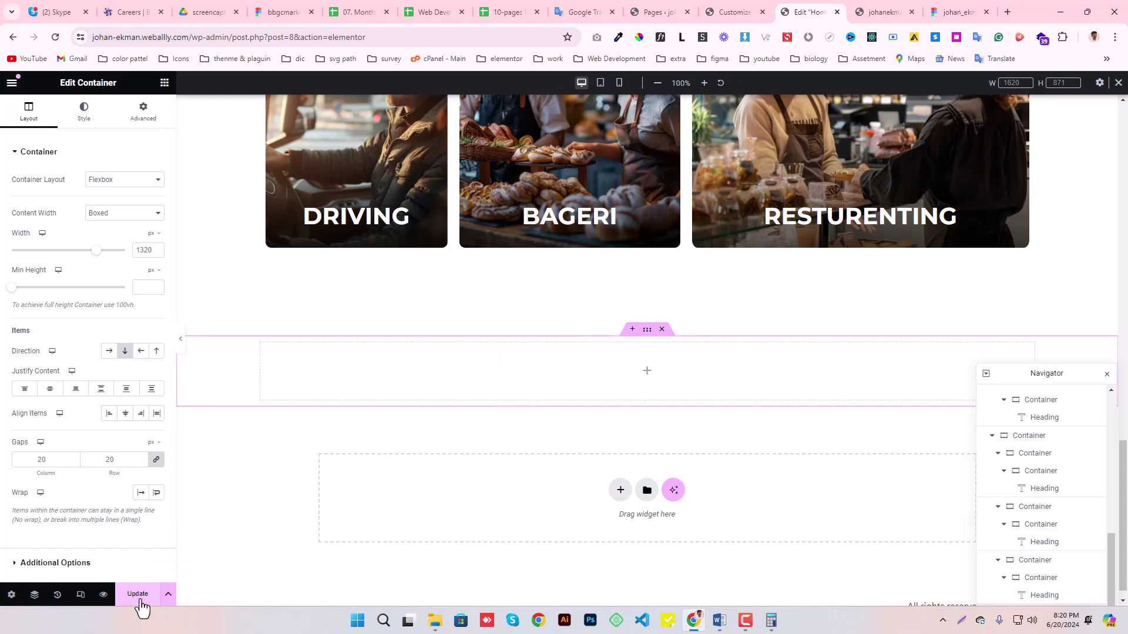
left_click(949, 13)
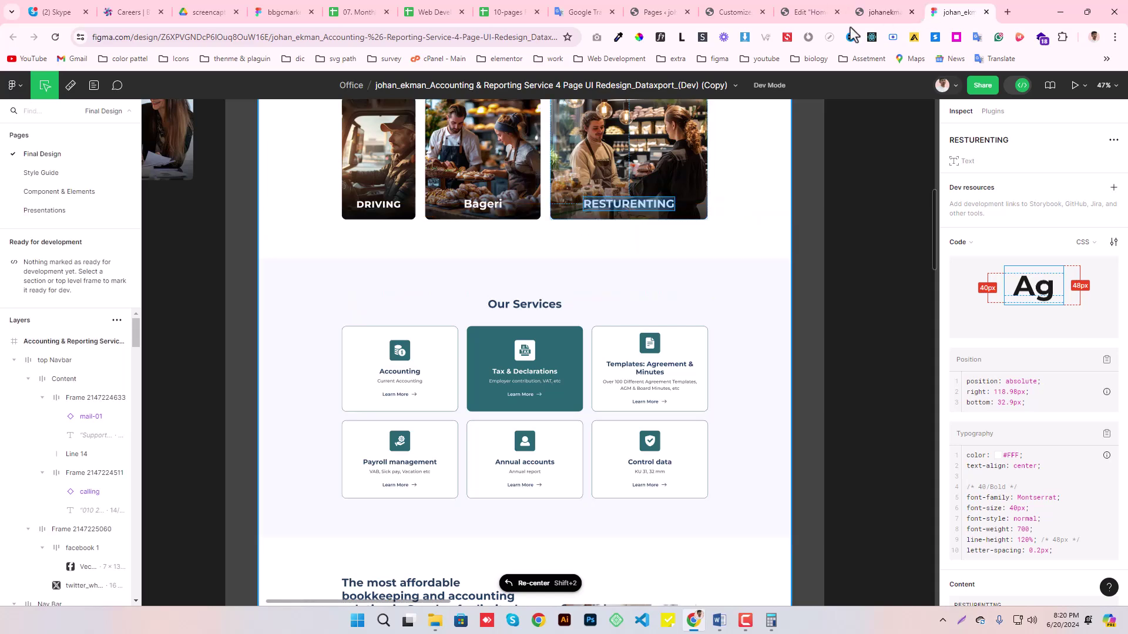
left_click(805, 12)
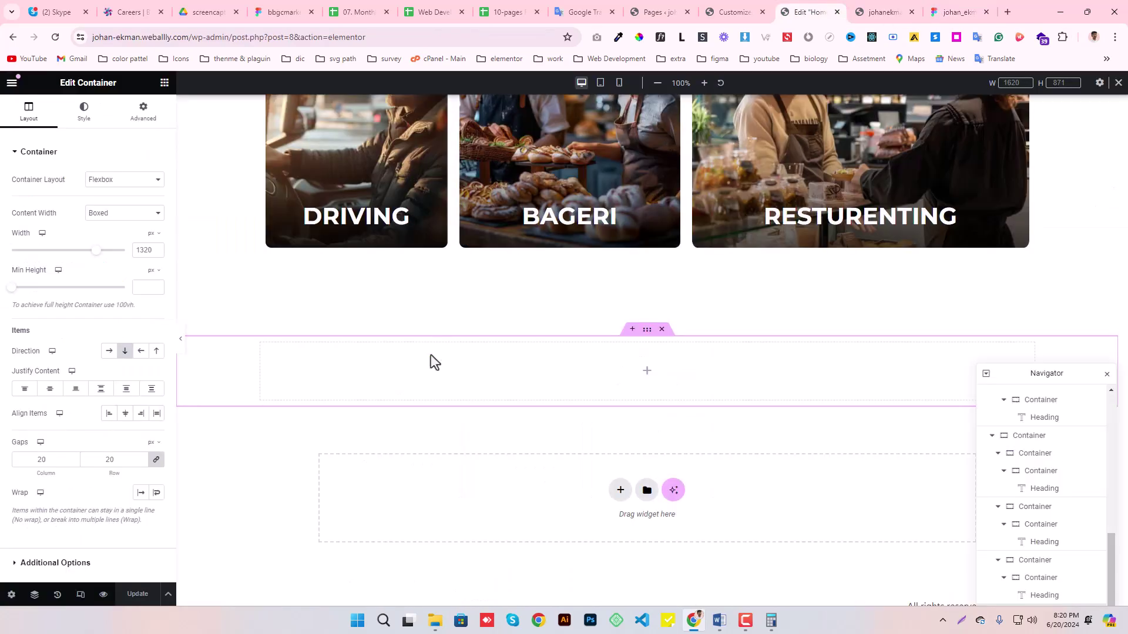
- Give the container 140 px top and bottom padding and save the page
left_click(143, 111)
left_click(29, 237)
type("0")
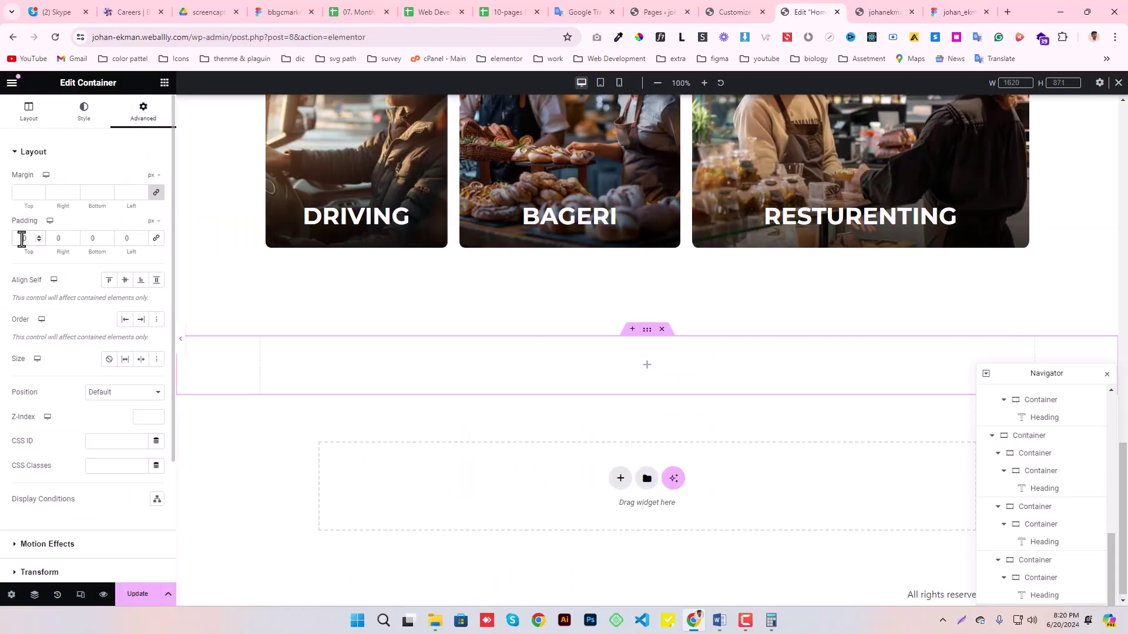
type("140")
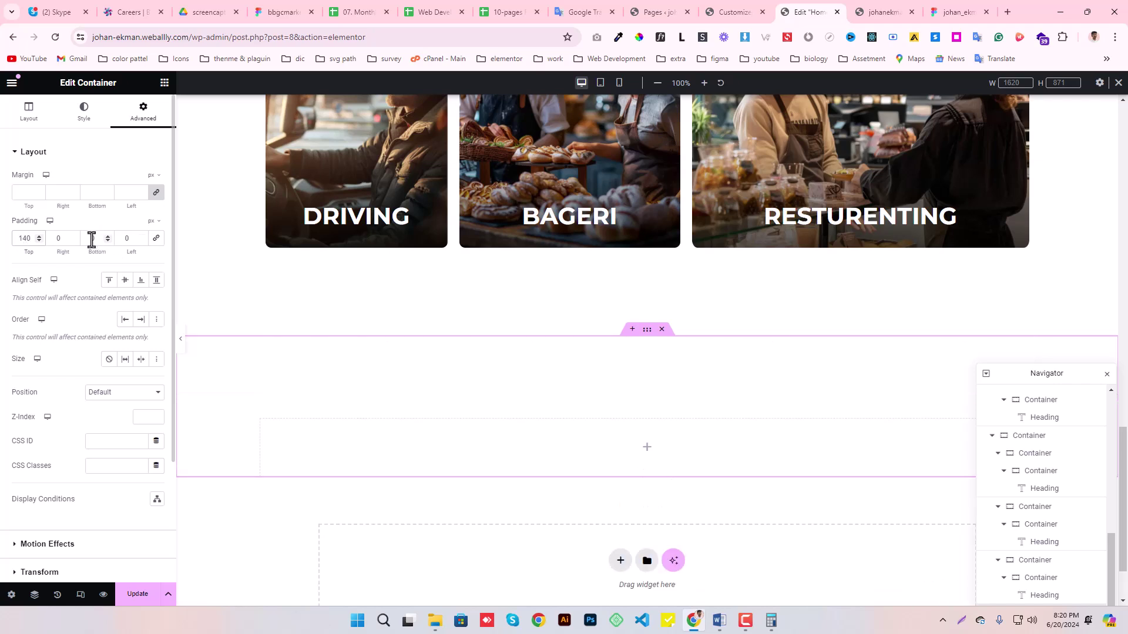
type("140")
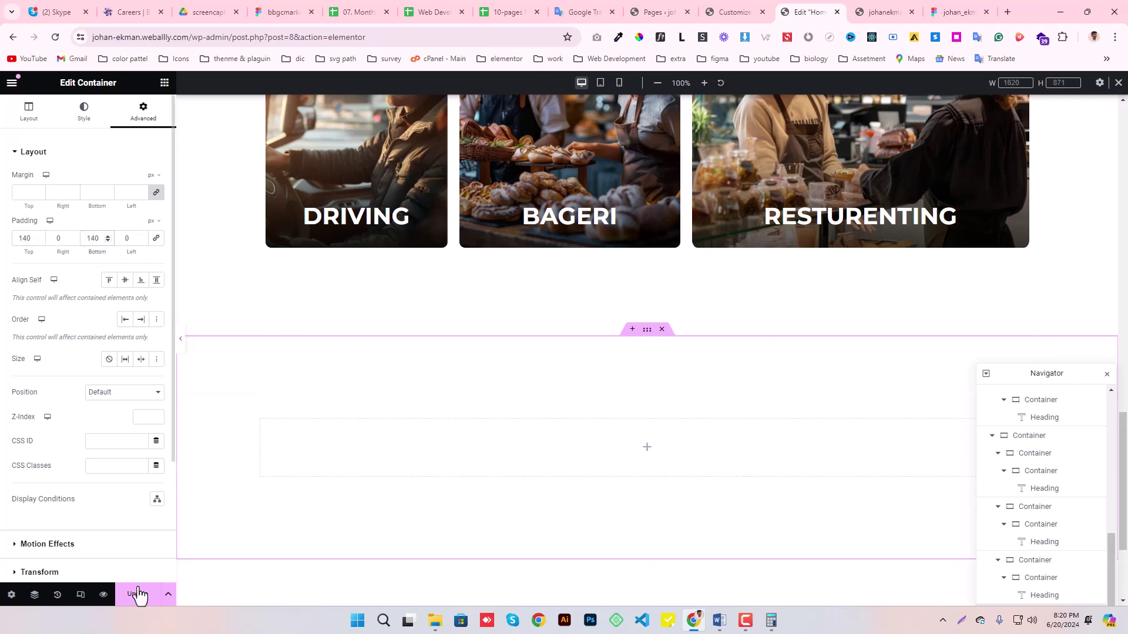
left_click(137, 594)
left_click(164, 84)
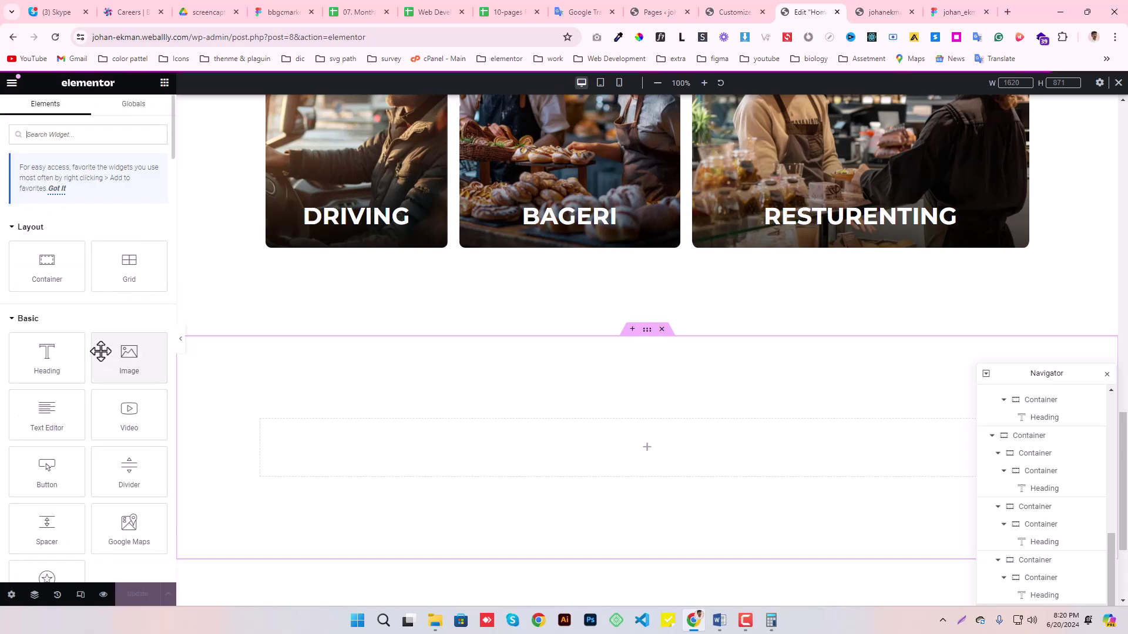
key("ctrl+Tab")
key("ctrl+Tab")
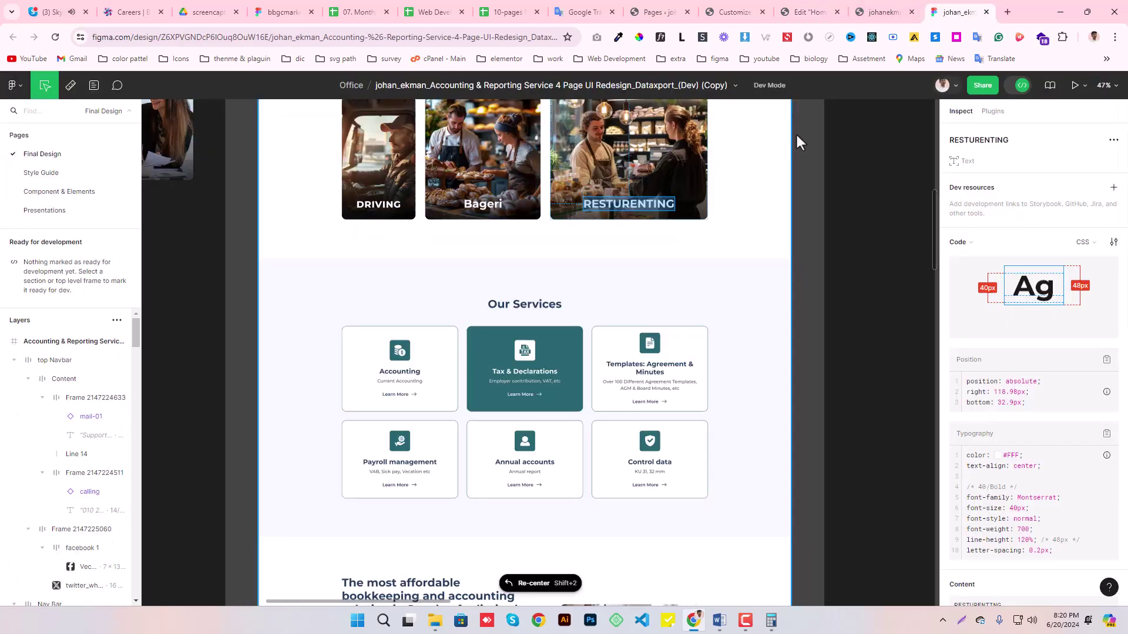
- Inspect the Our Services frame in Figma to copy its #F4F7FB background colour
left_click(432, 288)
scroll(1093, 470, "down", 3)
scroll(1047, 468, "down", 3)
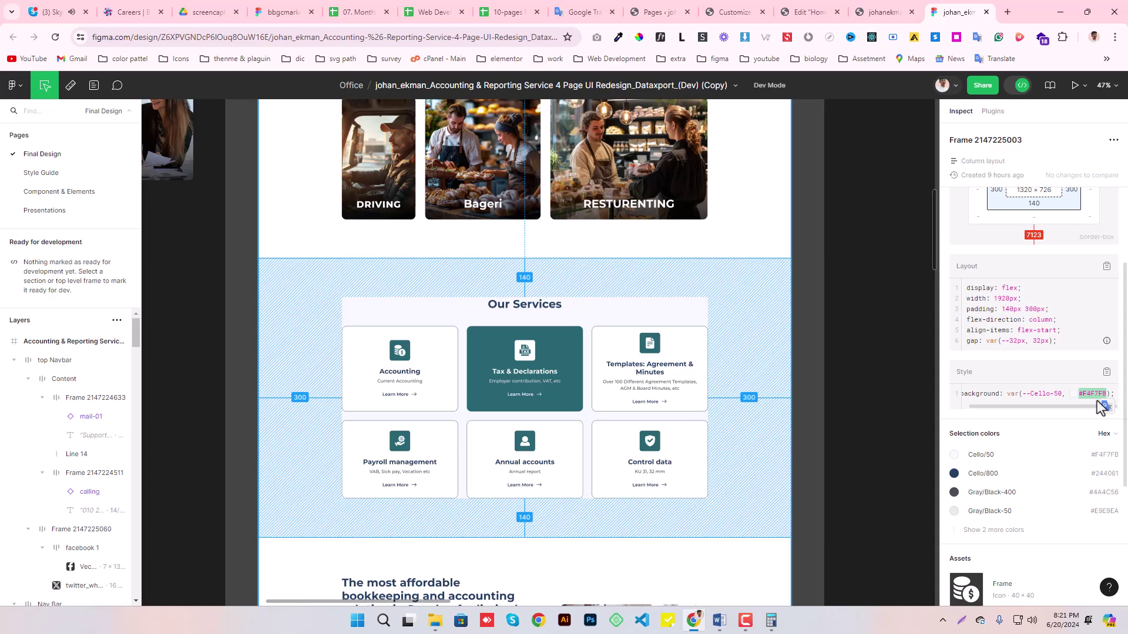
left_click(802, 12)
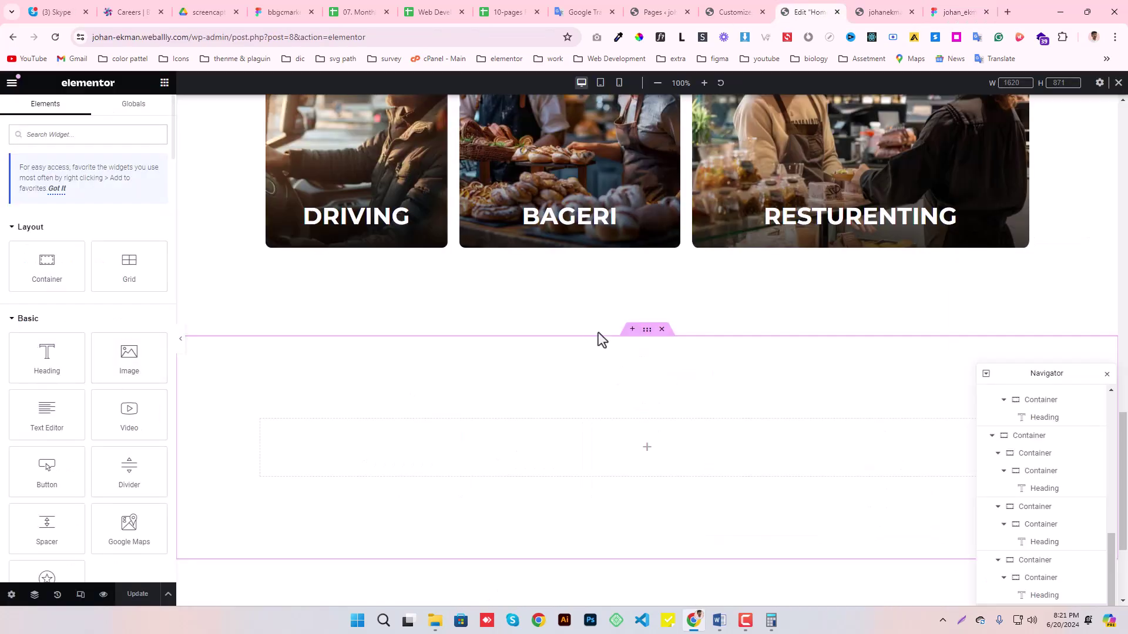
- Open Global Colors from the container's classic background colour, copying the Cello-50 name from Figma
left_click(651, 331)
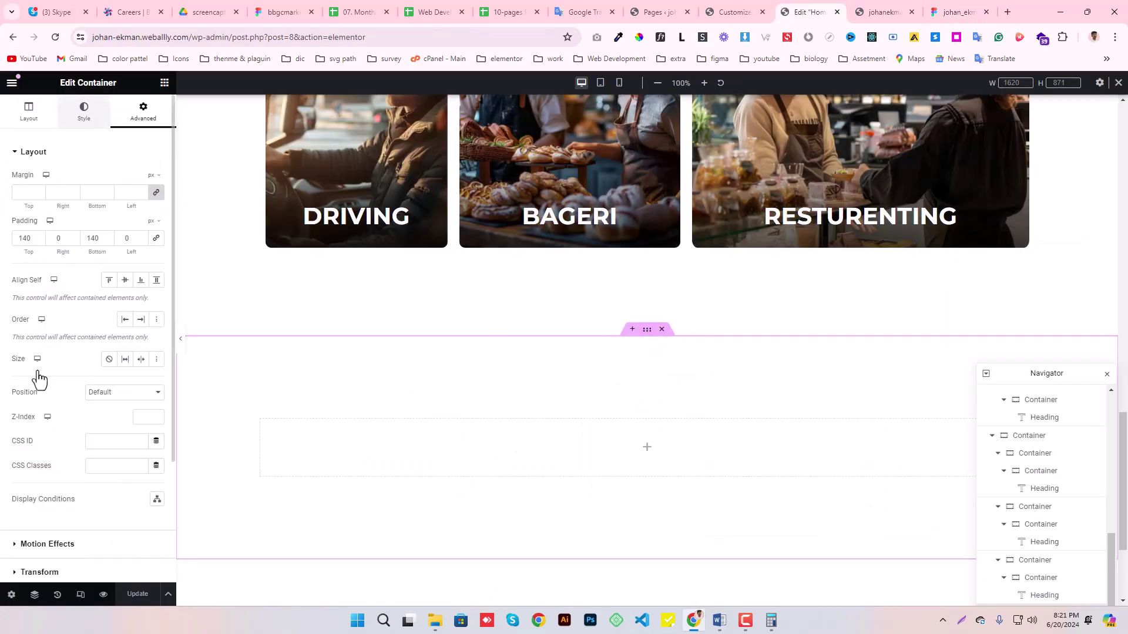
left_click(106, 206)
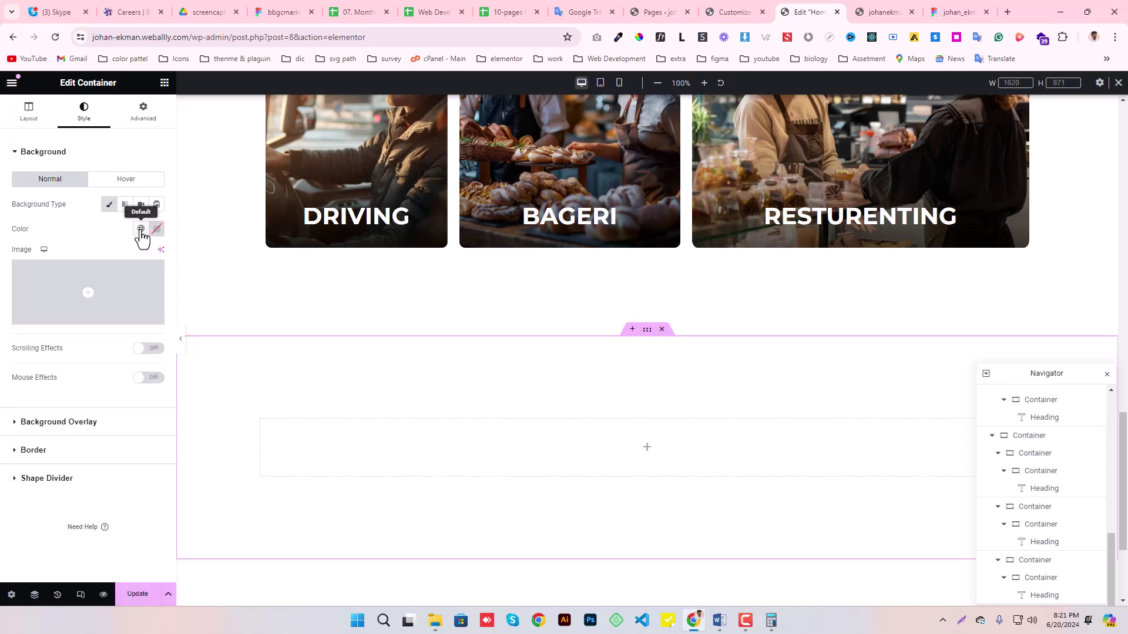
left_click(141, 229)
left_click(156, 258)
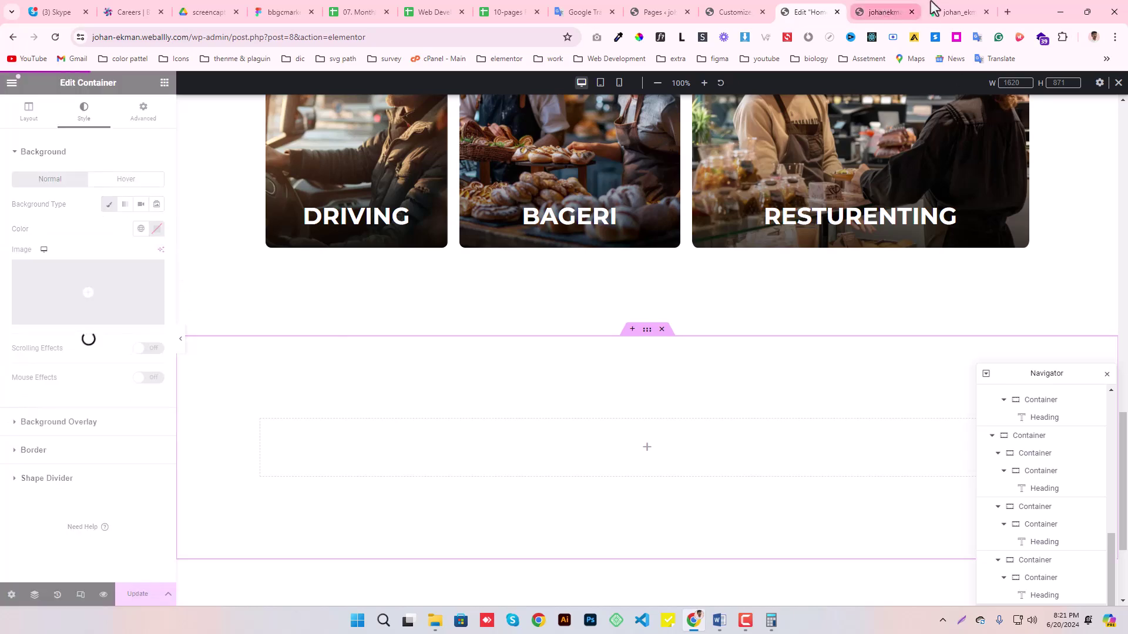
left_click(949, 12)
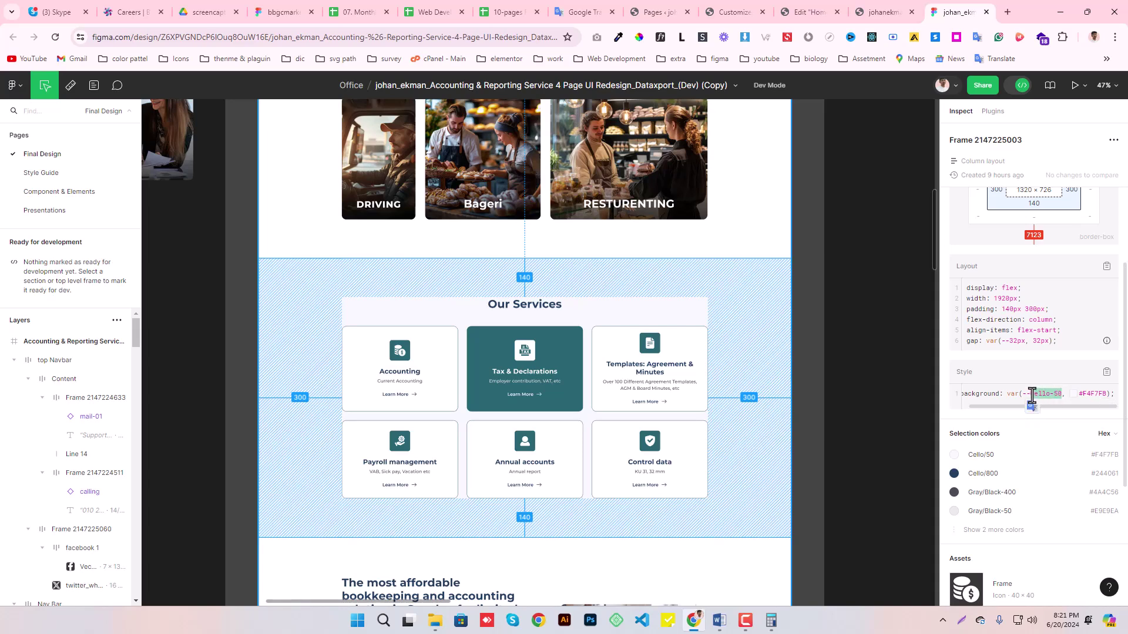
left_click(810, 12)
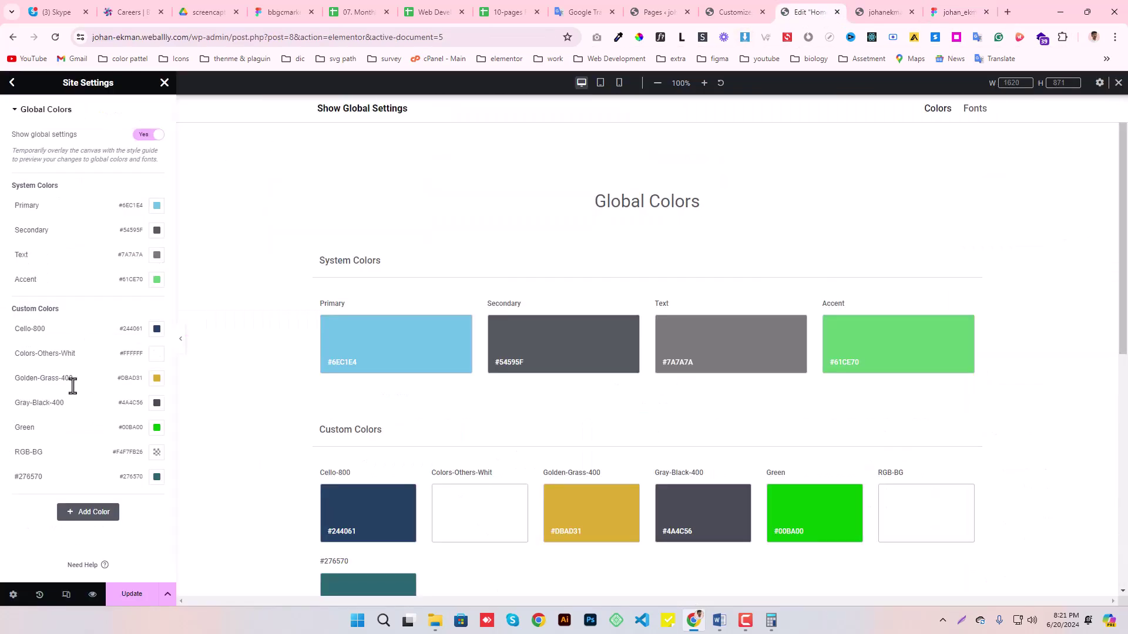
- Add a custom global colour named Cello-50 with value #F4F7FB and save the site settings
left_click(80, 513)
triple_click(21, 458)
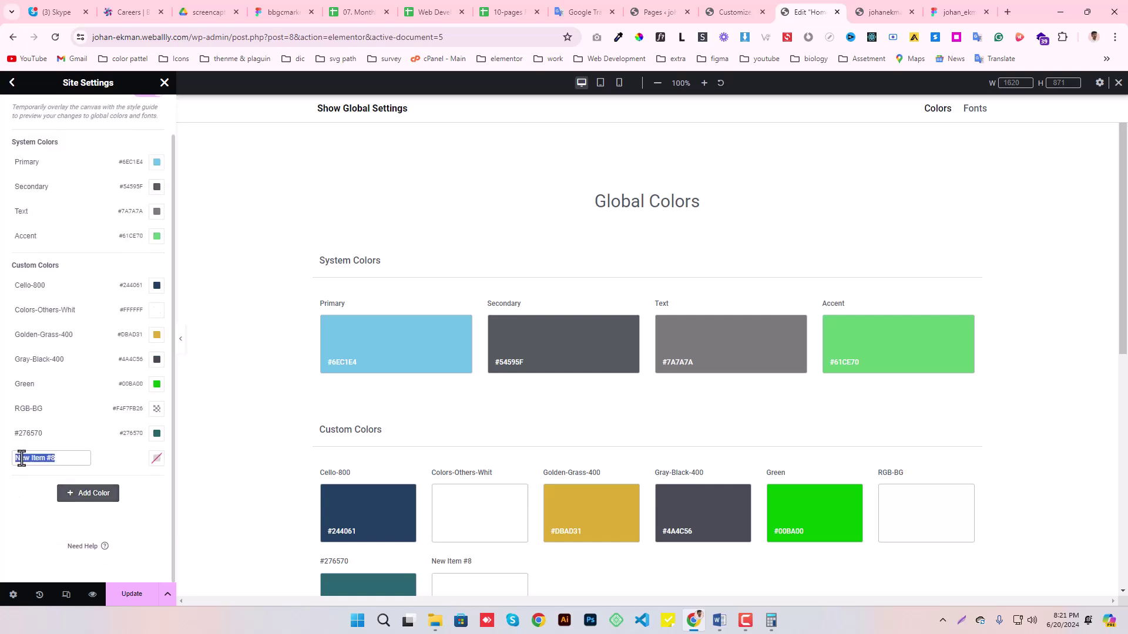
key("super+v")
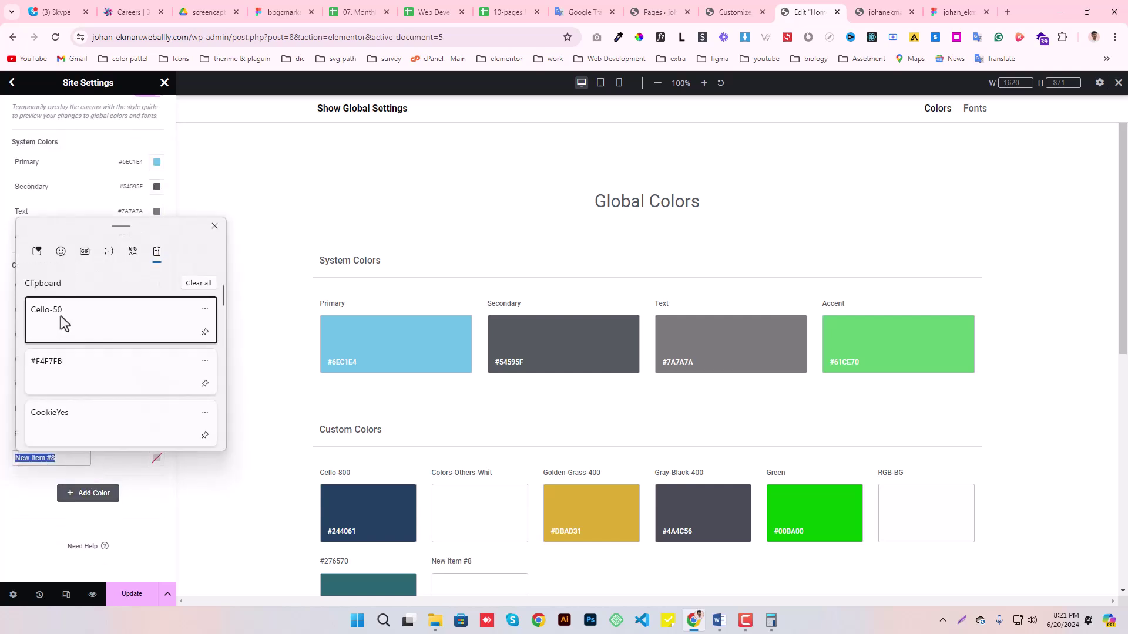
left_click(64, 323)
left_click(125, 464)
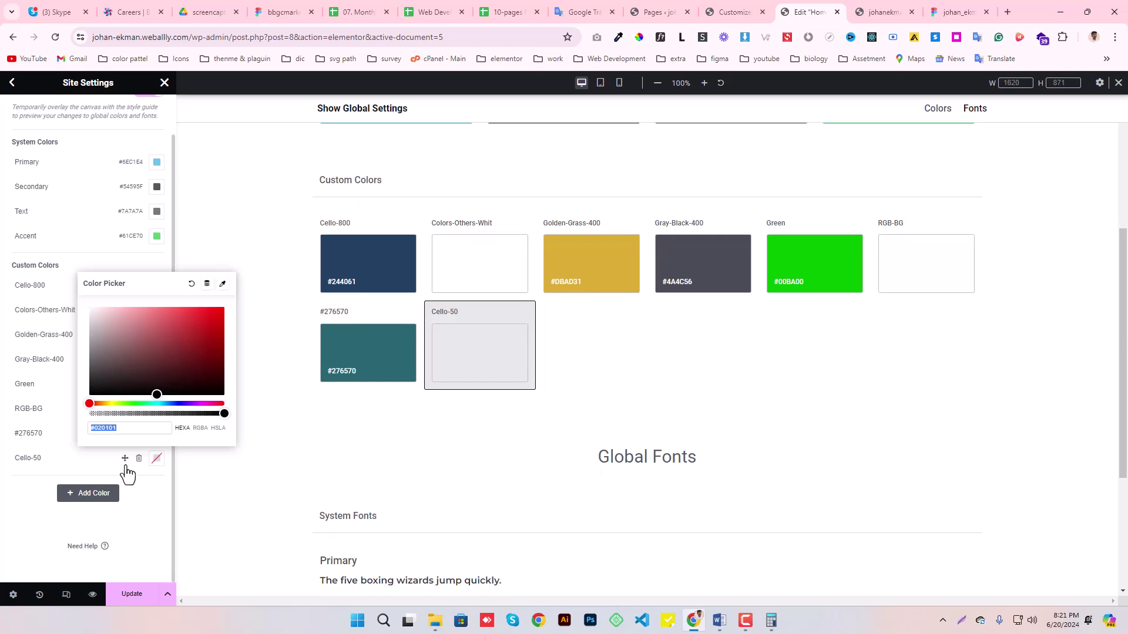
type("#F4F7FB")
left_click(139, 344)
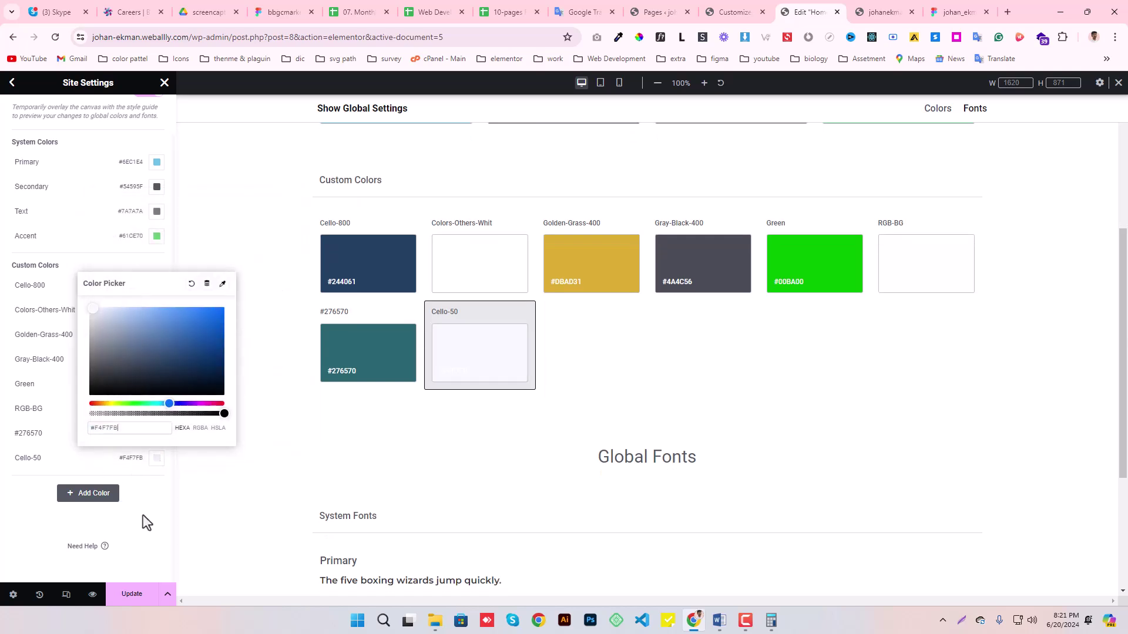
left_click(142, 529)
left_click(131, 594)
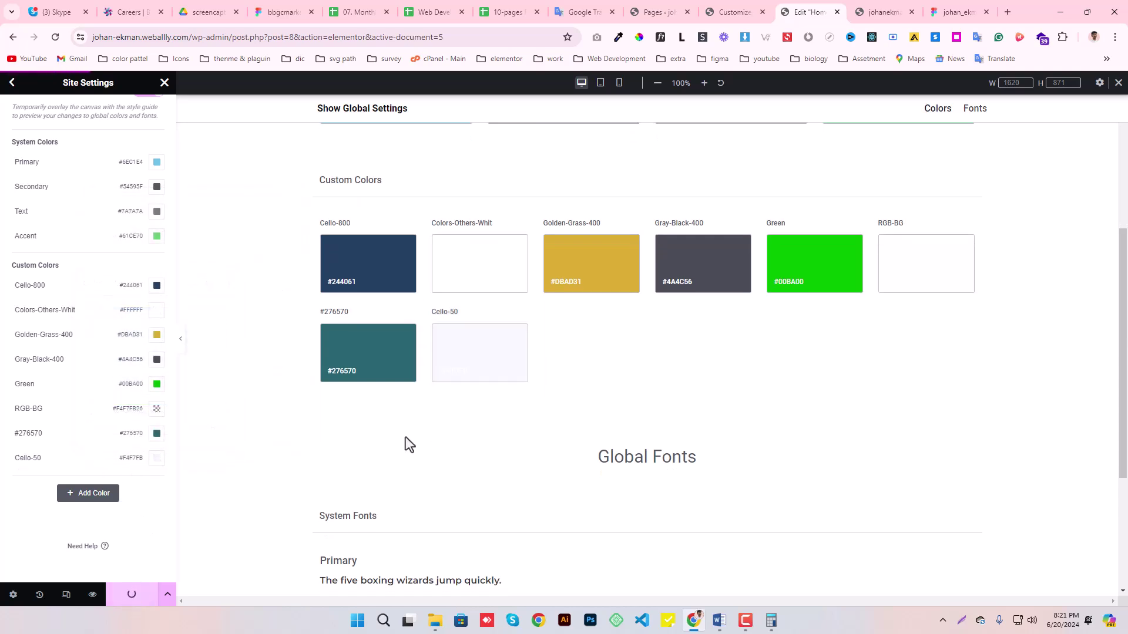
left_click(167, 81)
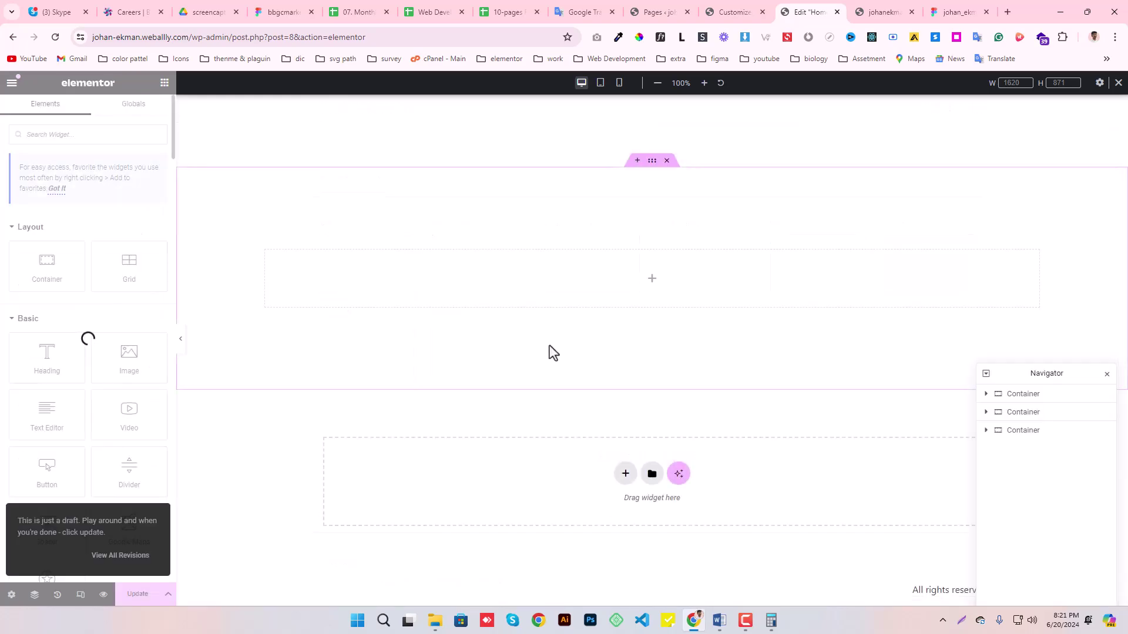
- Drag a Heading widget into the empty section container
left_click(607, 300)
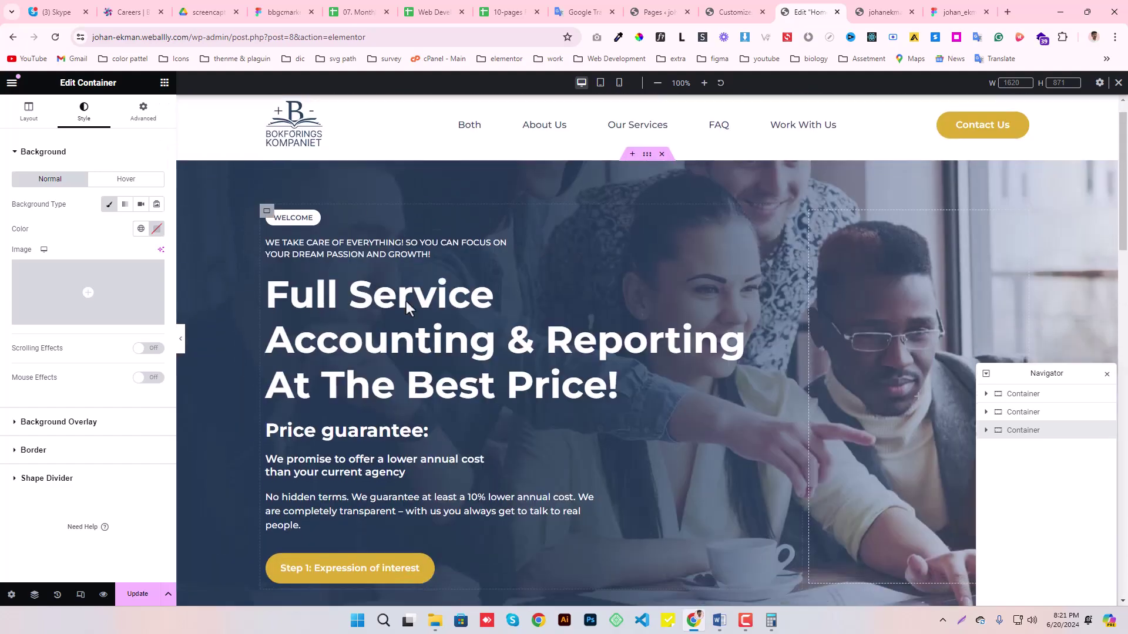
scroll(411, 322, "down", 3)
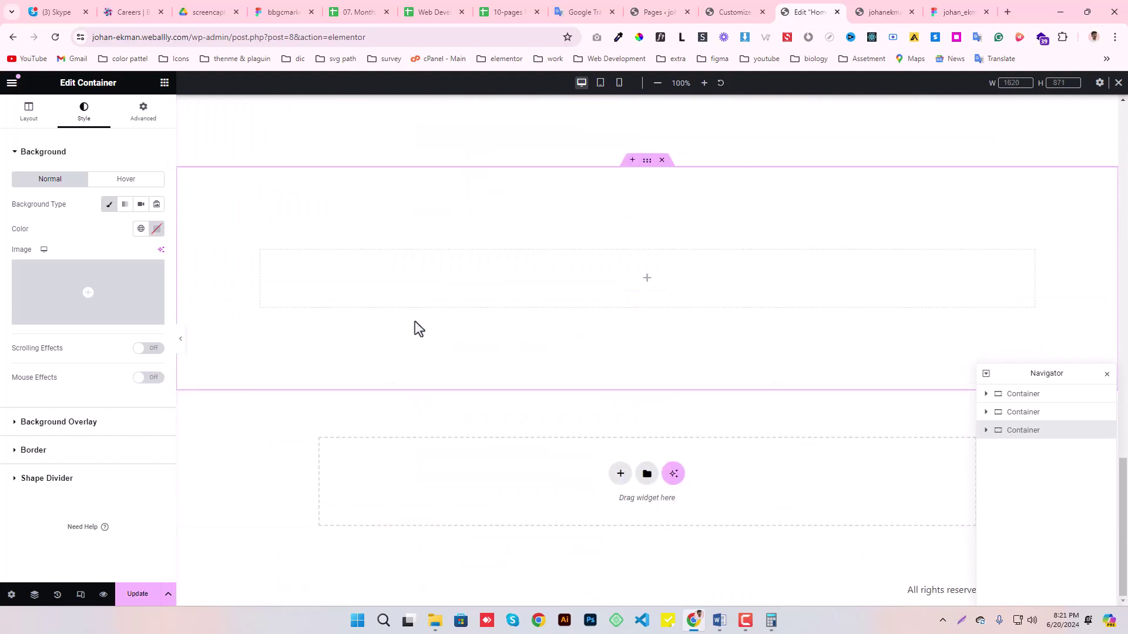
left_click(164, 82)
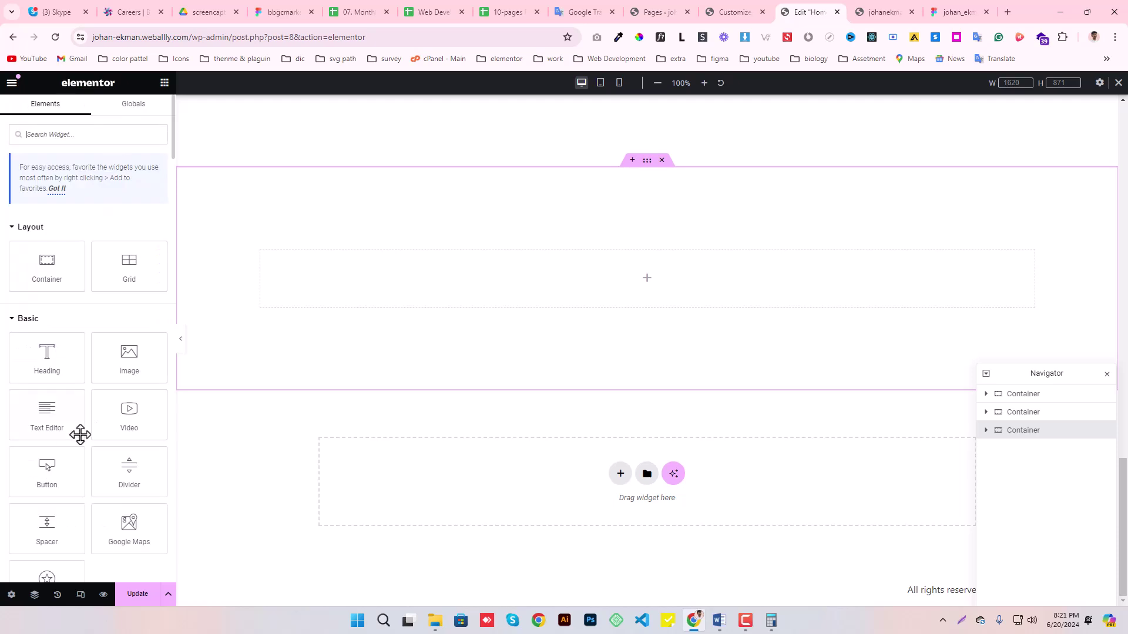
left_click_drag(47, 264, 13, 264)
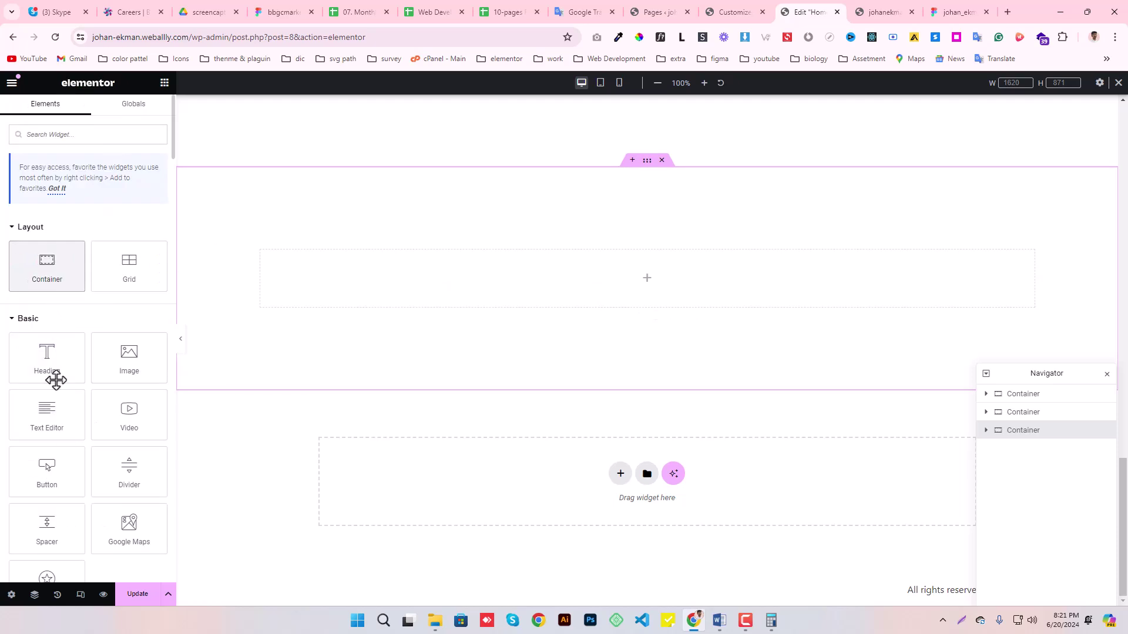
left_click_drag(47, 358, 663, 290)
mouse_move(646, 206)
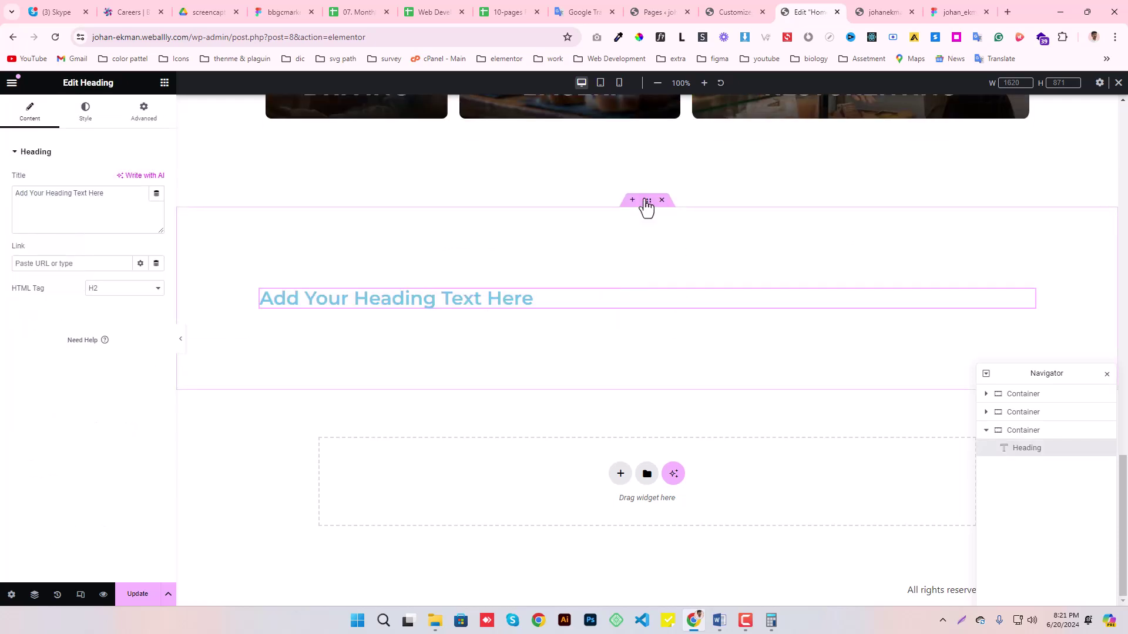
- Set the container's background to the Cello-50 global colour
left_click(87, 115)
left_click(141, 229)
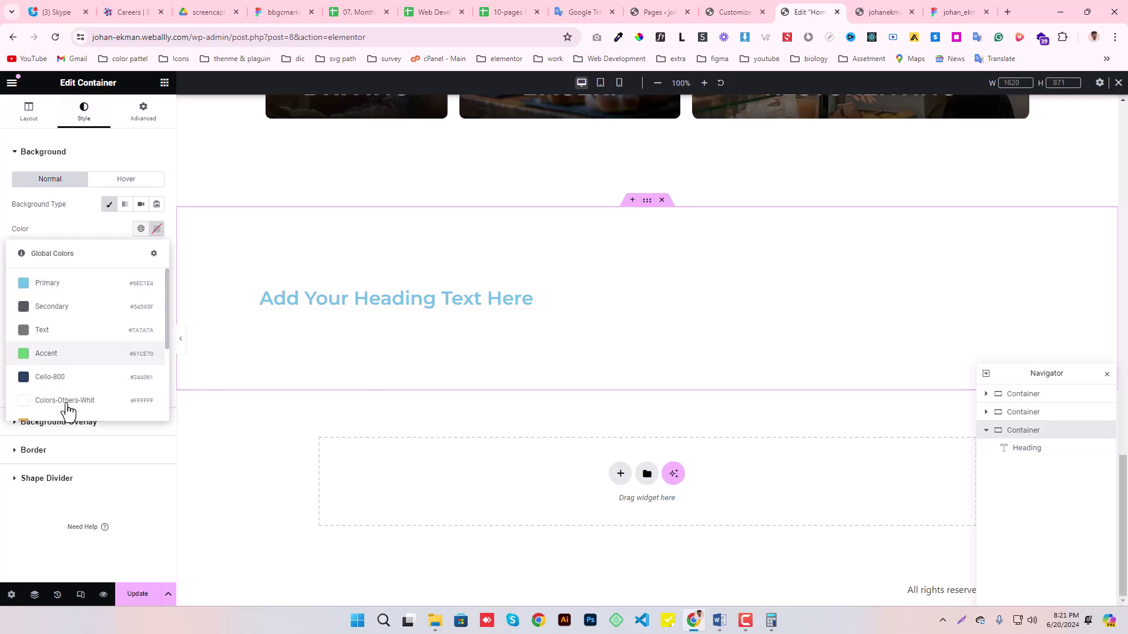
scroll(67, 408, "down", 5)
left_click(71, 408)
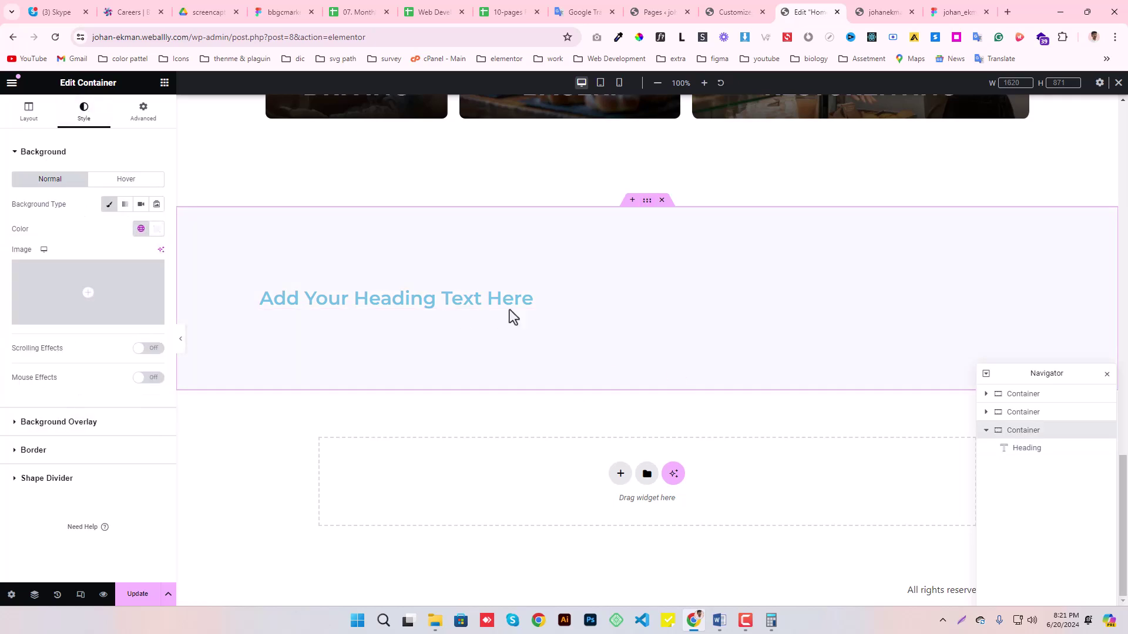
- Centre-align the placeholder heading and check the Our Services heading's text properties in Figma
left_click(391, 300)
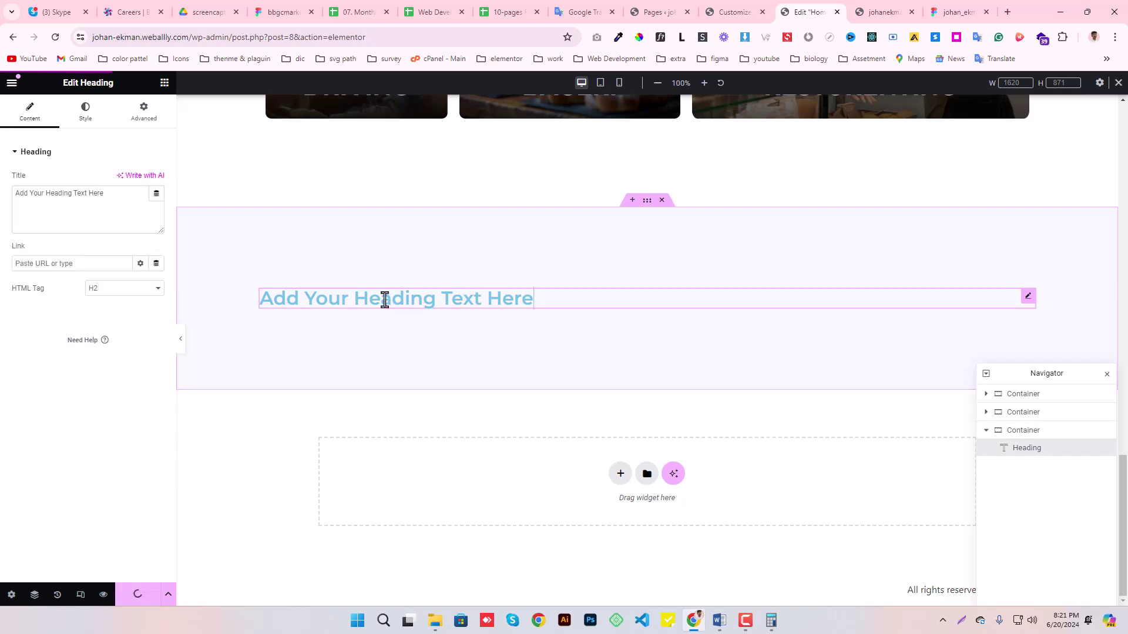
left_click(82, 117)
left_click(125, 179)
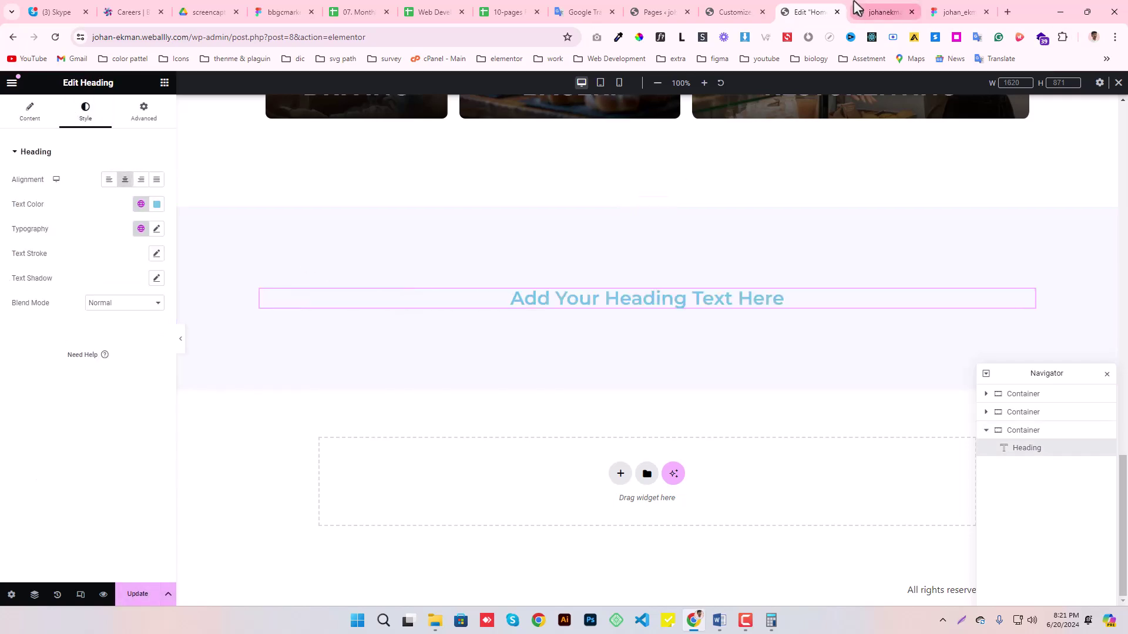
left_click(958, 12)
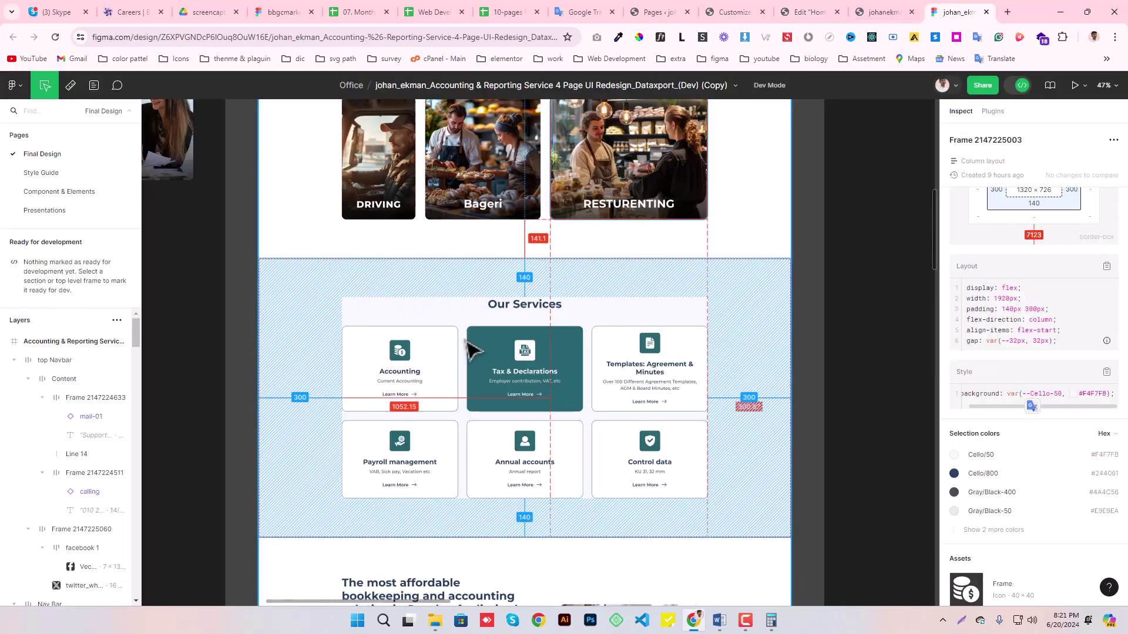
double_click(514, 304)
key("ctrl+c")
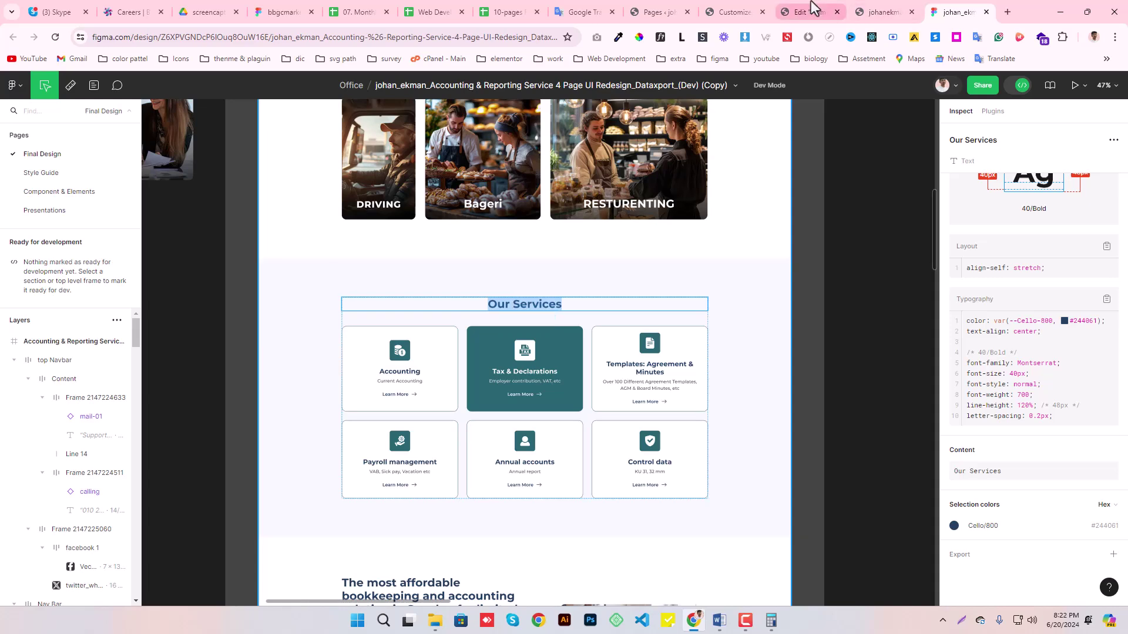
left_click(809, 12)
- Delete the placeholder heading and paste a copy of the 'We love to support' heading there
right_click(555, 300)
left_click(581, 544)
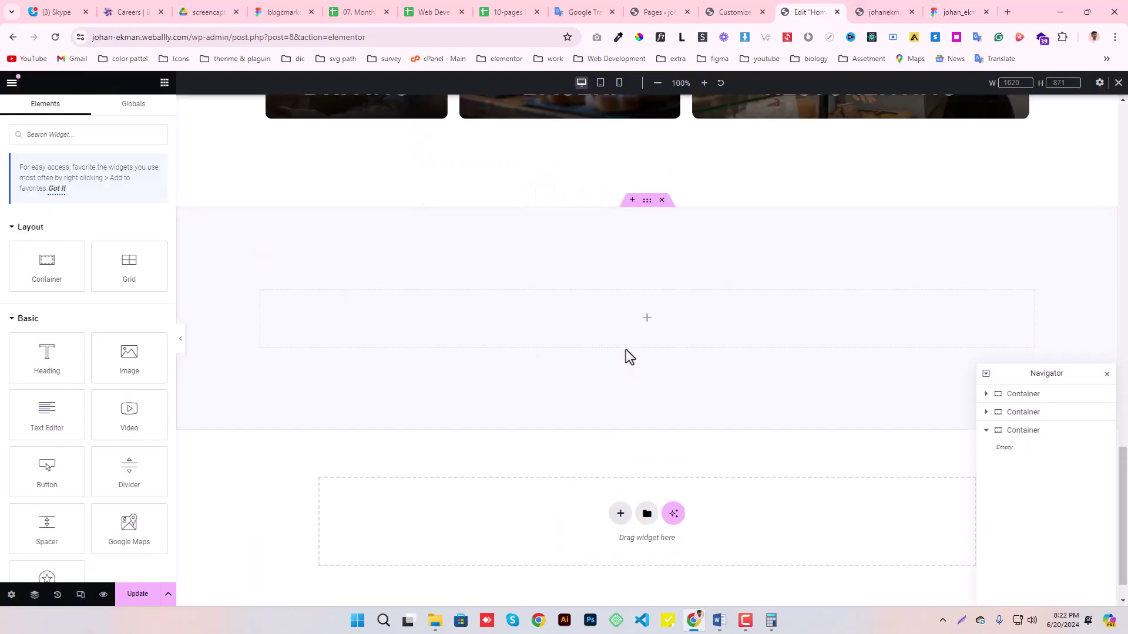
scroll(626, 349, "up", 5)
scroll(646, 282, "up", 1)
scroll(664, 217, "up", 3)
scroll(664, 216, "up", 2)
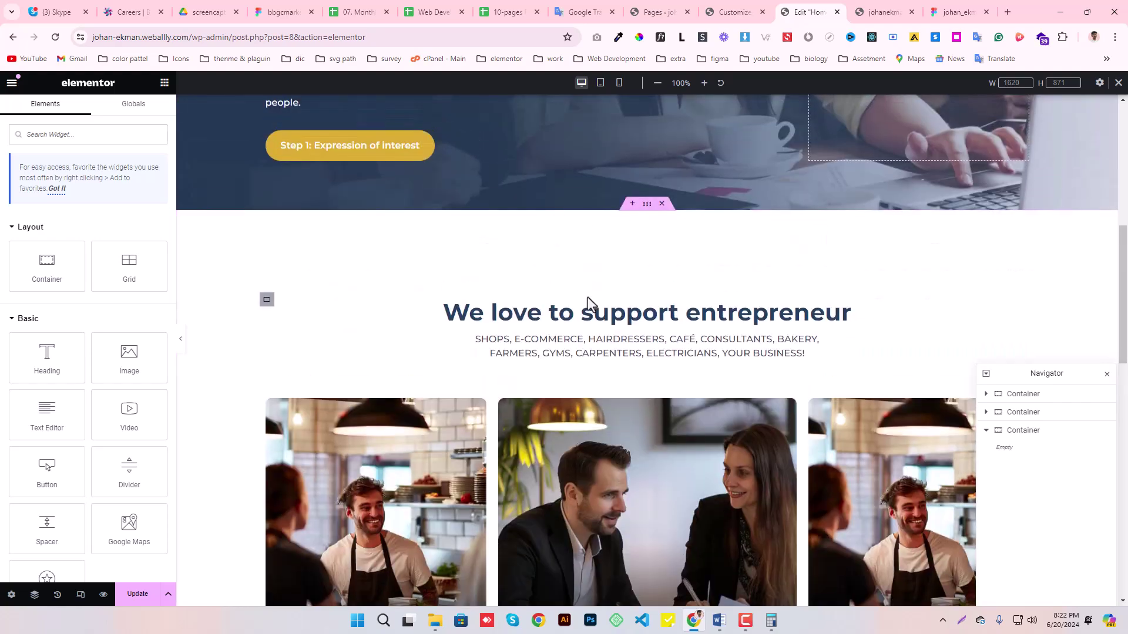
right_click(589, 313)
left_click(603, 371)
scroll(506, 305, "down", 10)
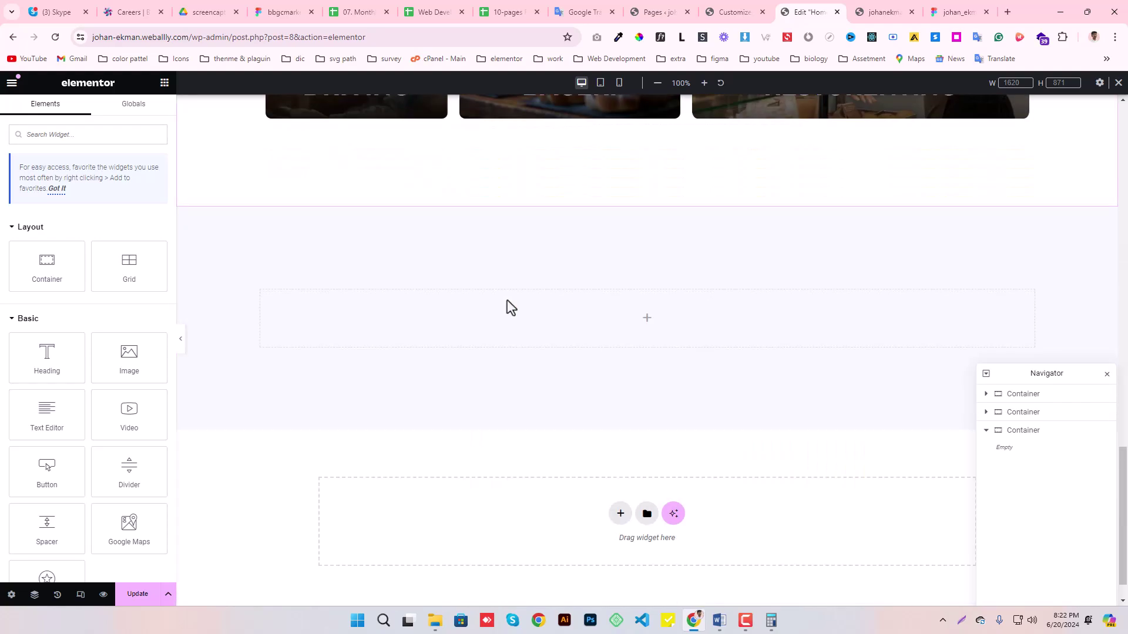
scroll(672, 214, "down", 2)
right_click(614, 333)
left_click(619, 372)
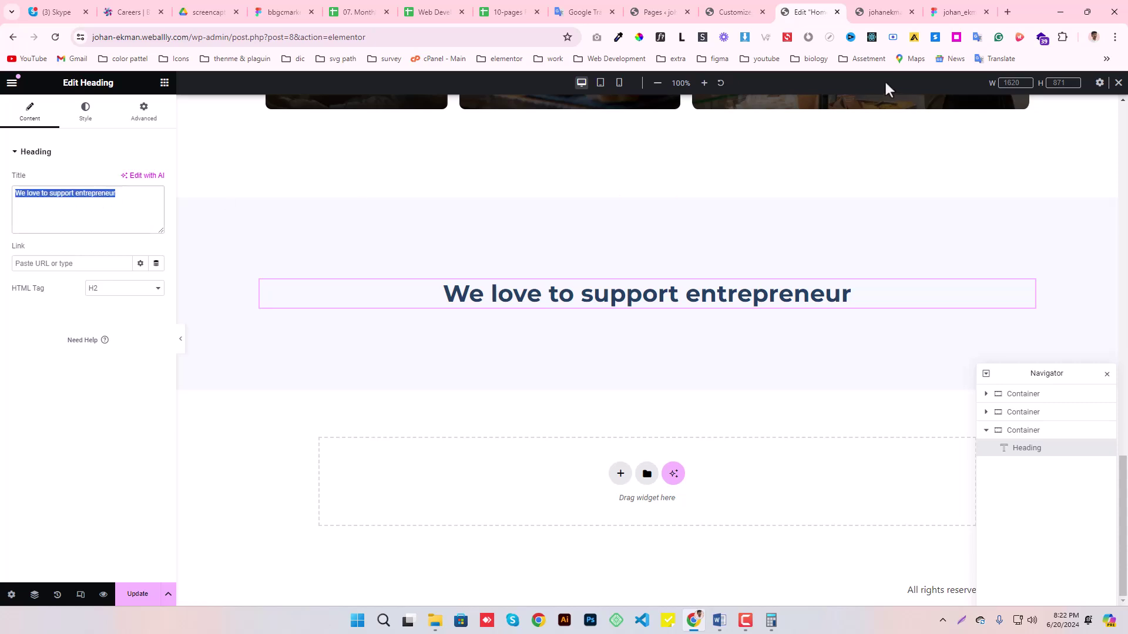
- Retitle the copied heading 'Our Services' and save the page
key("super+v")
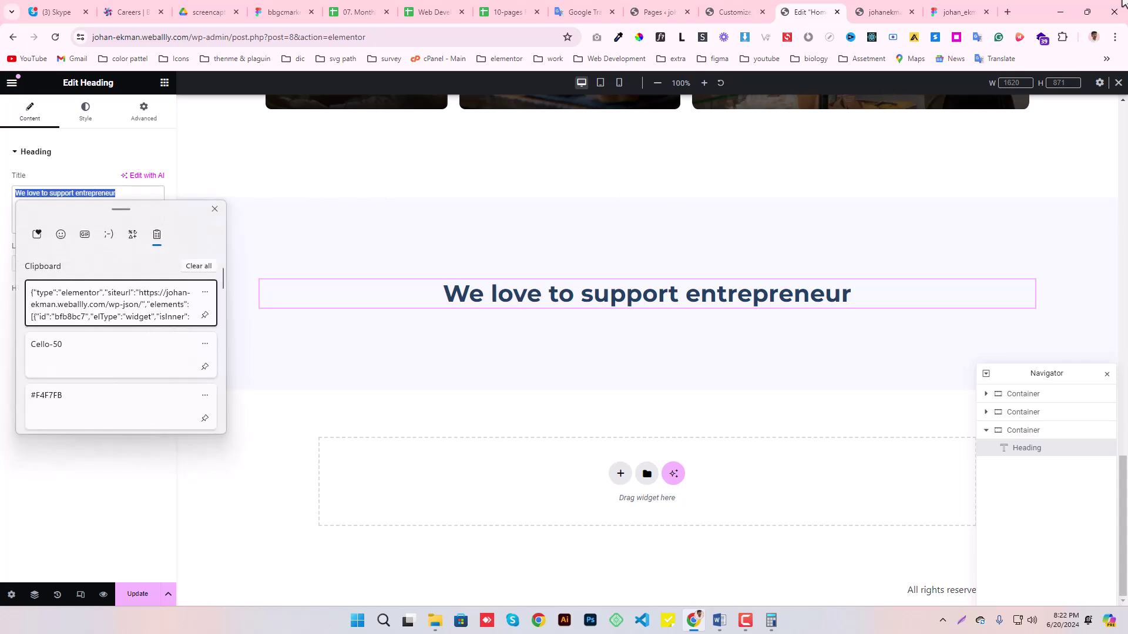
key("Escape")
left_click(957, 12)
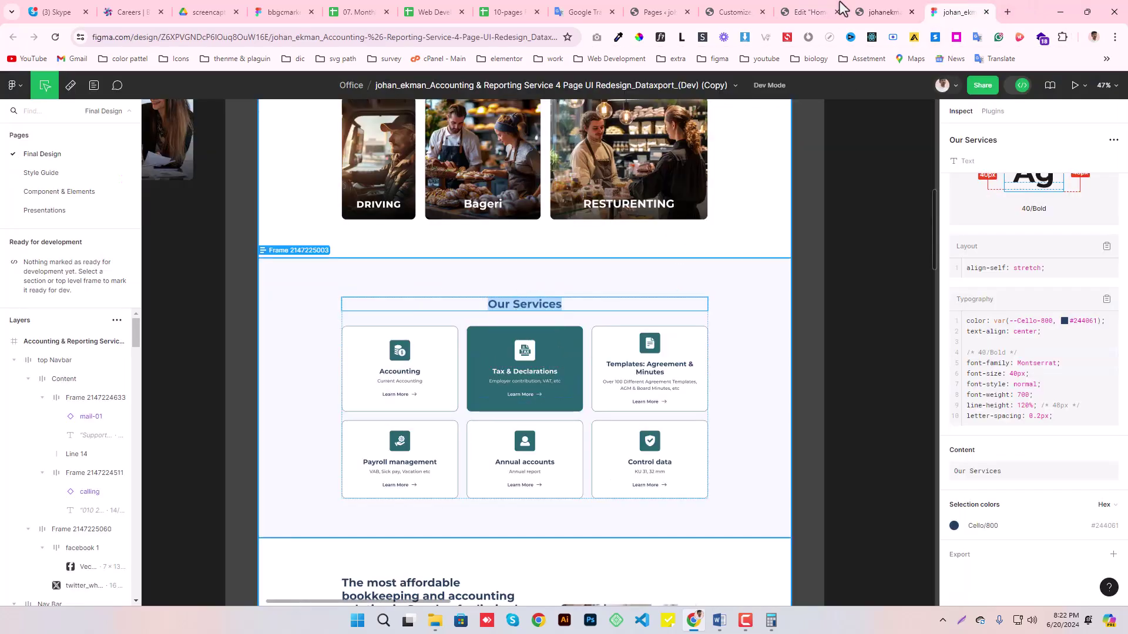
left_click(799, 12)
key("ctrl+v")
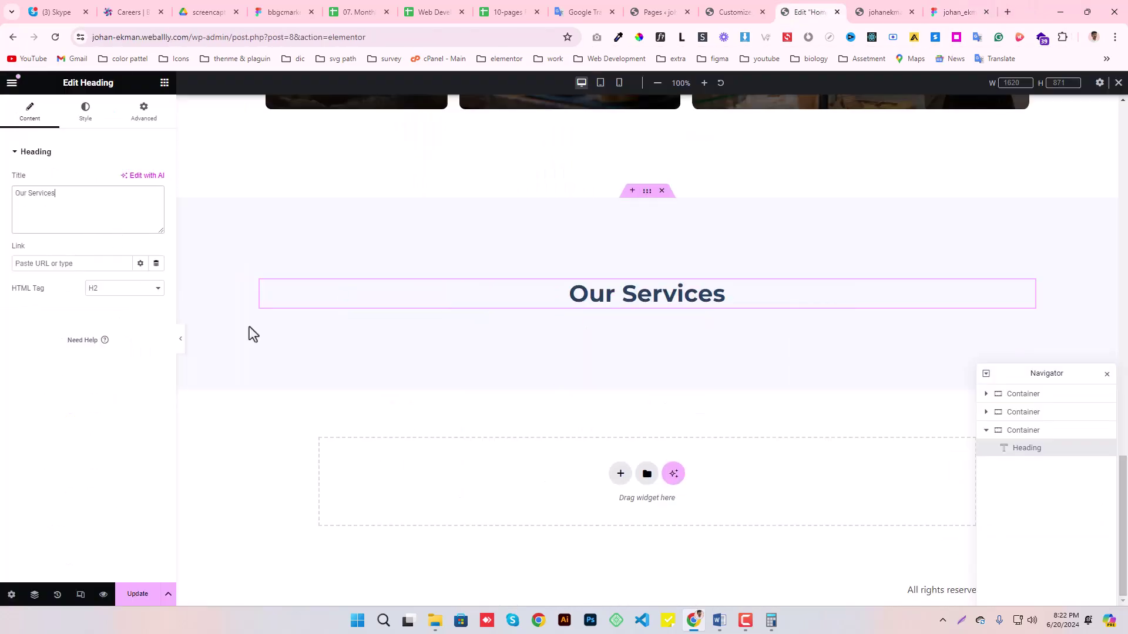
left_click(137, 594)
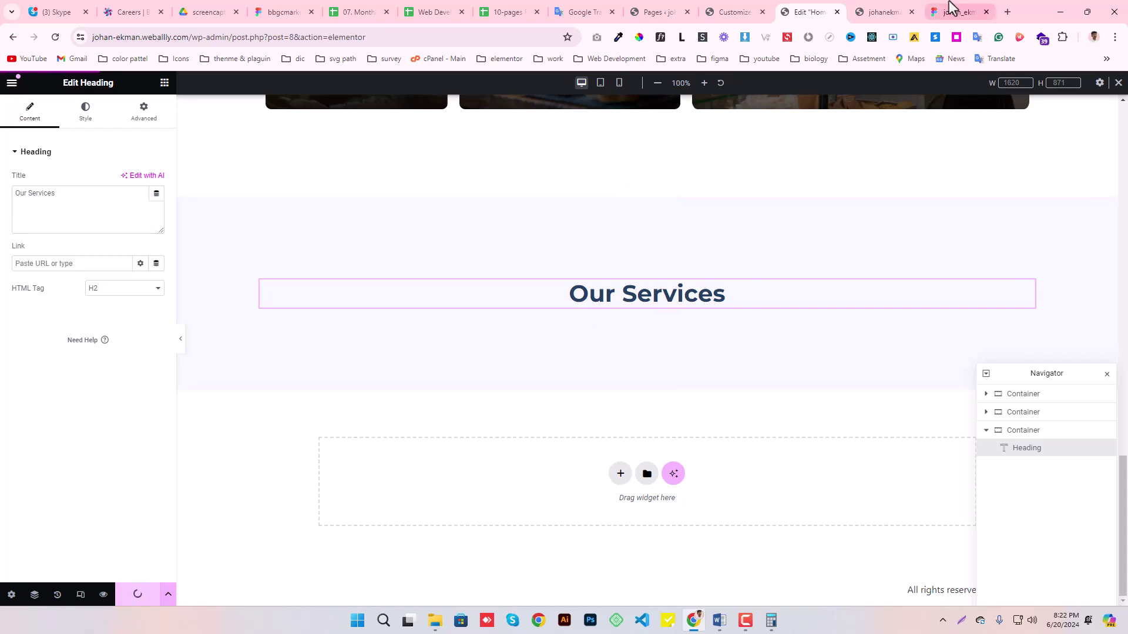
left_click(954, 12)
- Add a wrapping container below the Our Services heading
left_click(756, 346)
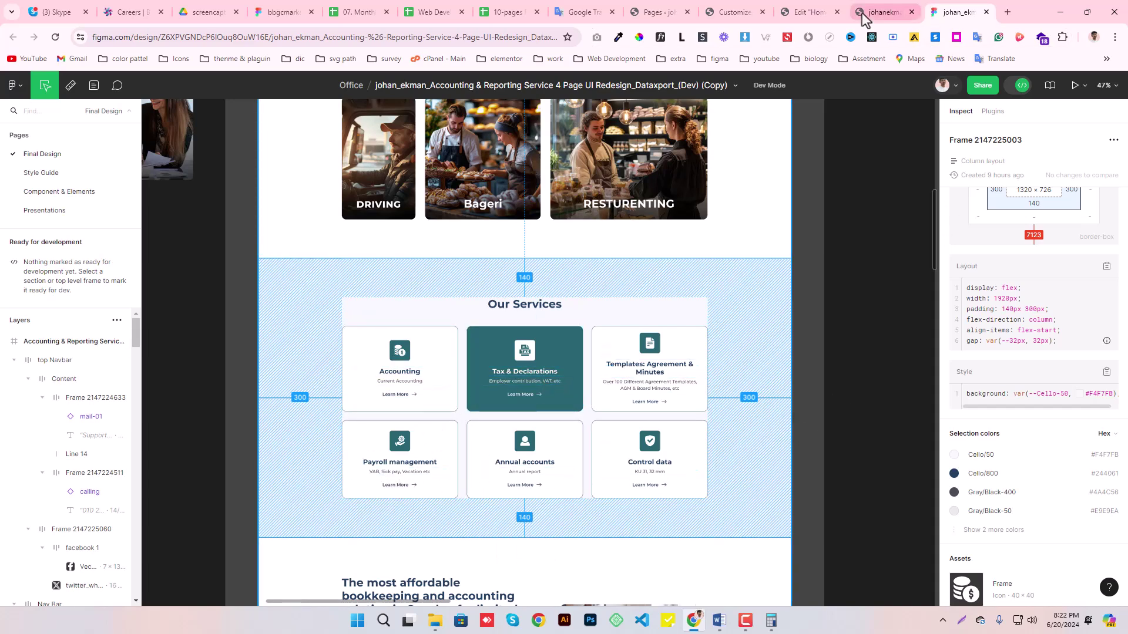
left_click(810, 12)
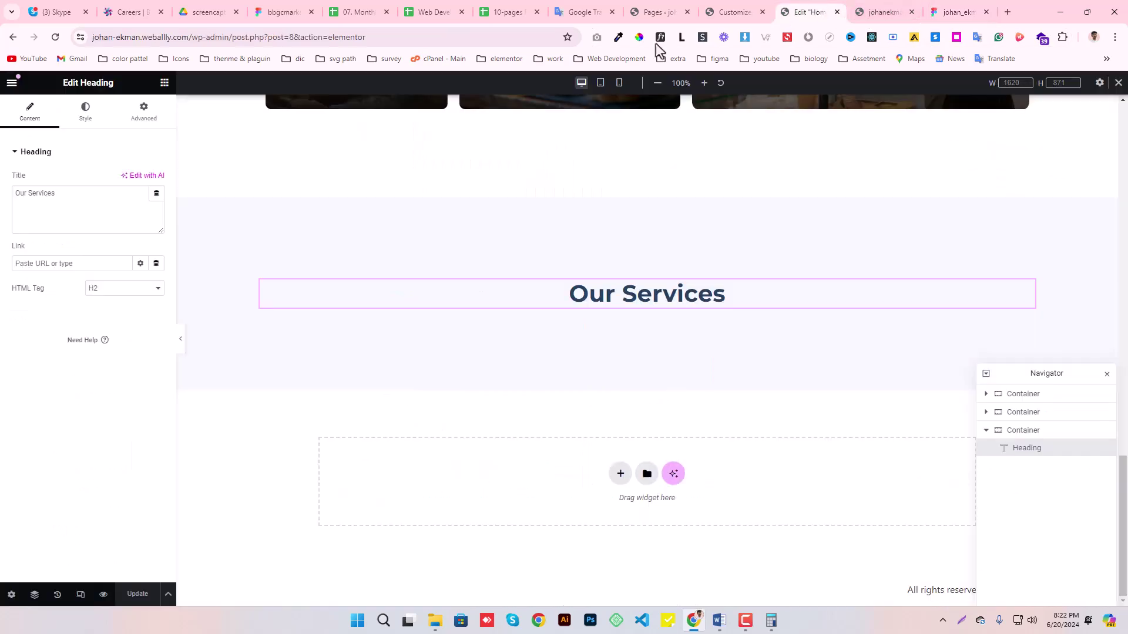
left_click(165, 83)
left_click_drag(45, 262, 635, 301)
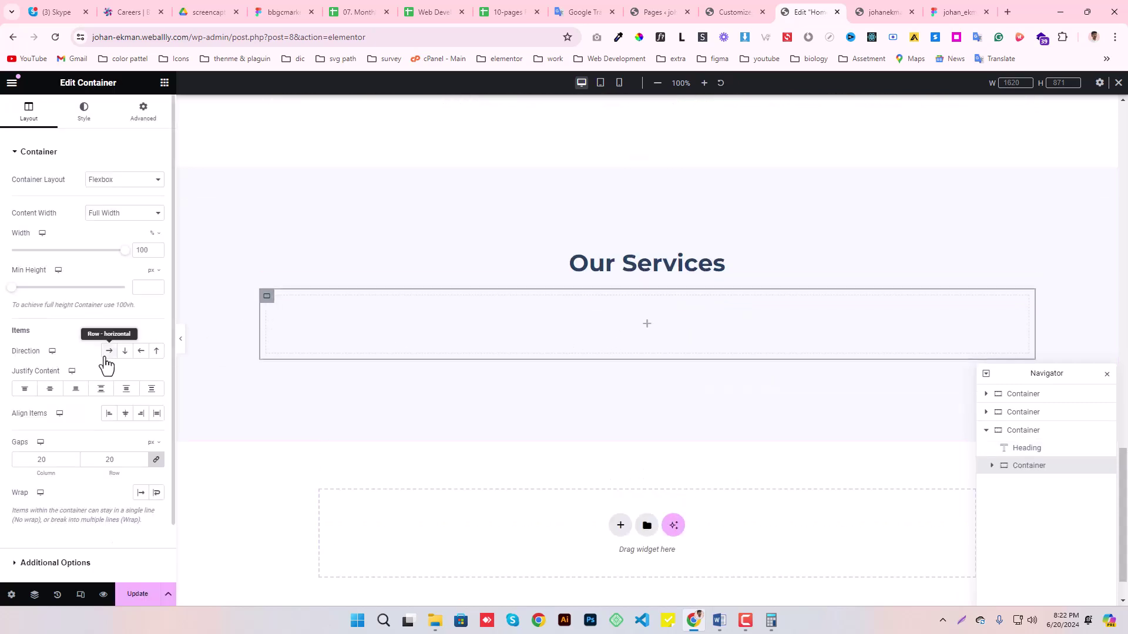
left_click(157, 498)
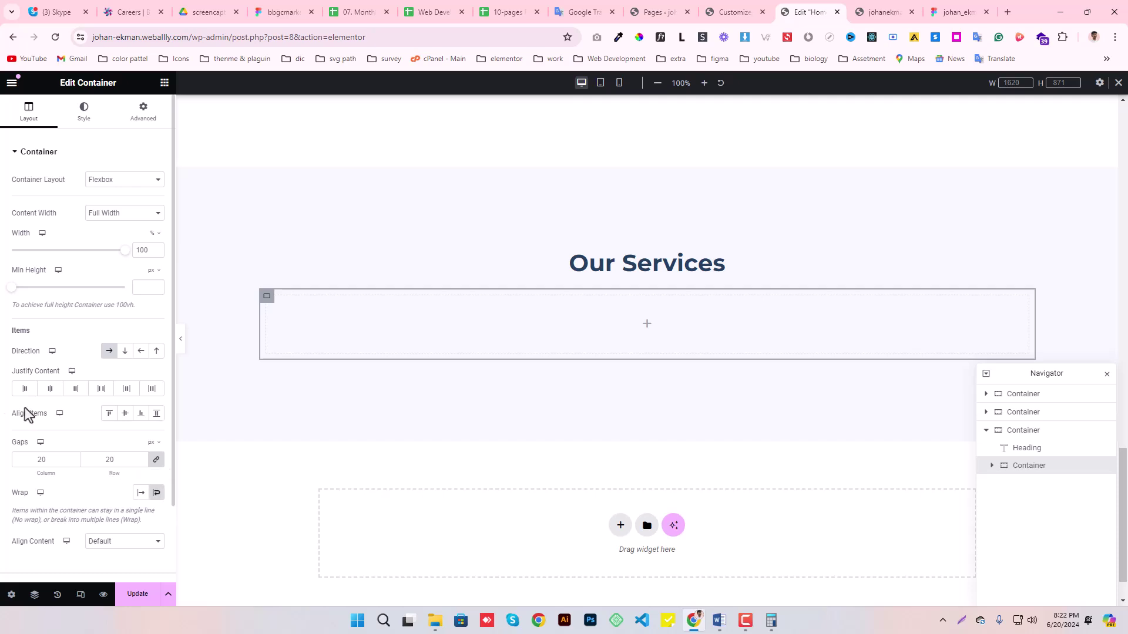
- Place an inner container inside it and duplicate it twice to make three
left_click(165, 83)
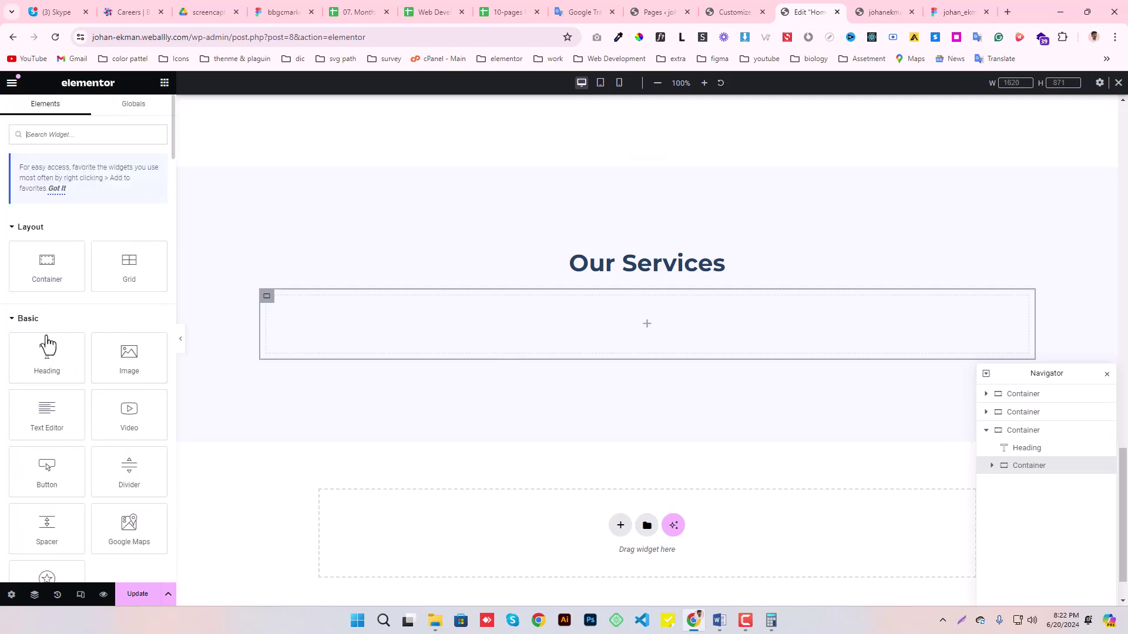
left_click_drag(45, 262, 508, 337)
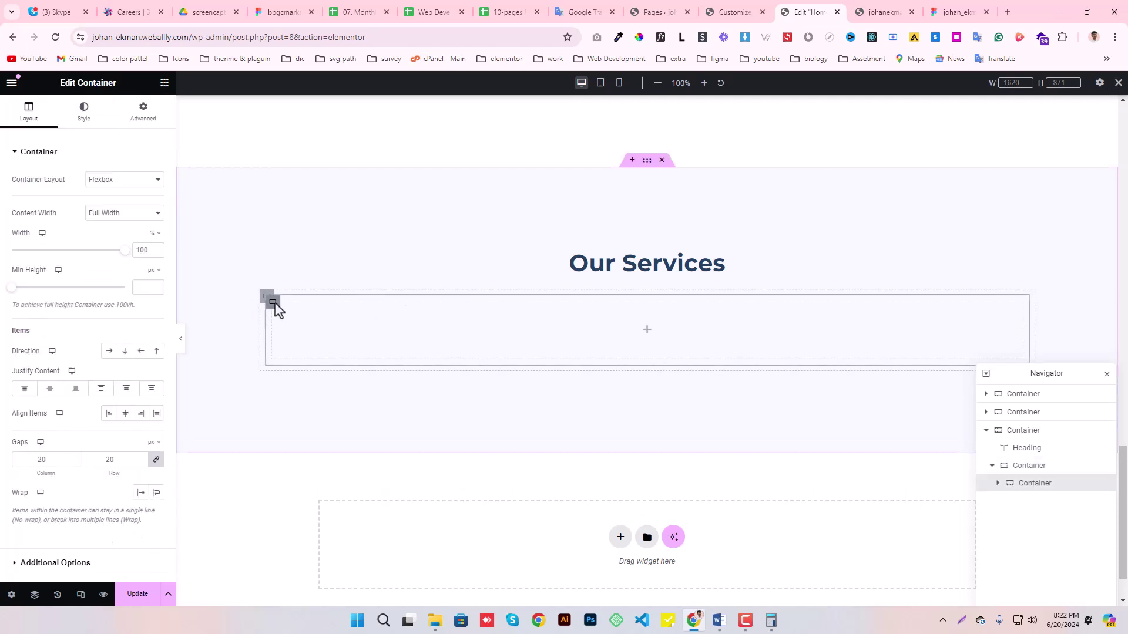
right_click(273, 302)
left_click(297, 336)
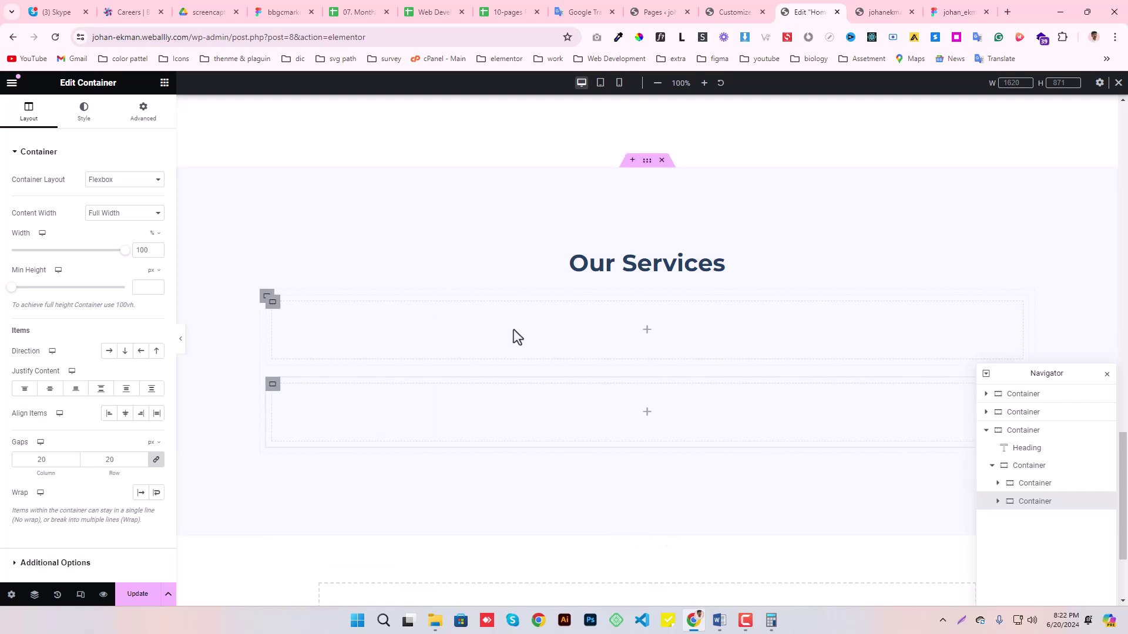
right_click(276, 389)
left_click(313, 351)
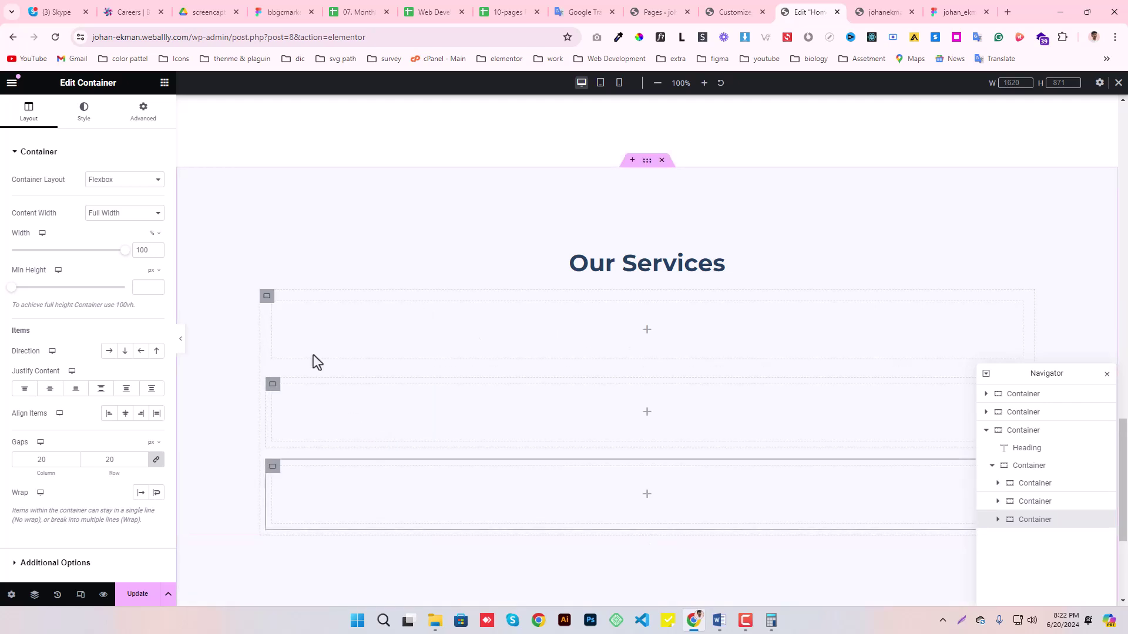
left_click(267, 298)
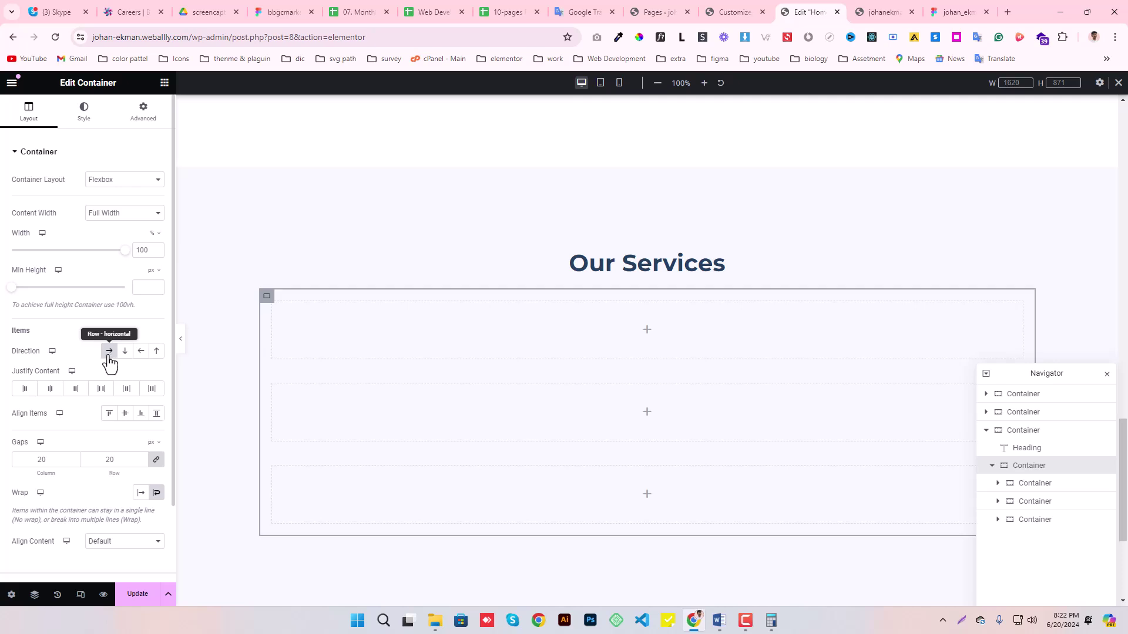
- Give the first two boxes 33.33% width and set the parent container's direction to Row
left_click(274, 310)
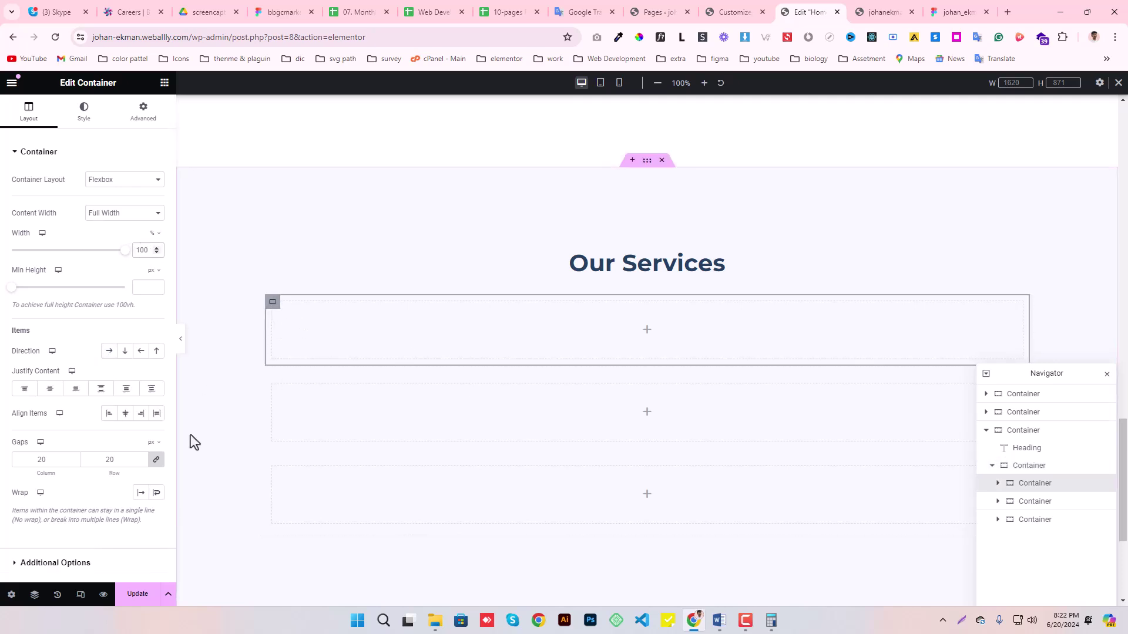
type("33.33")
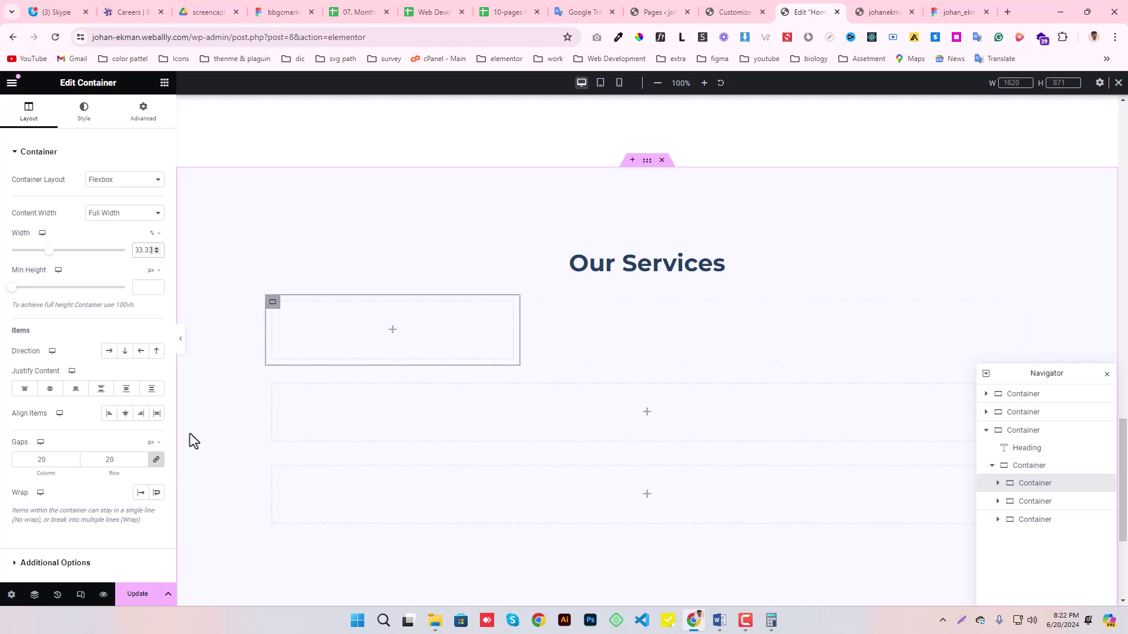
left_click(273, 385)
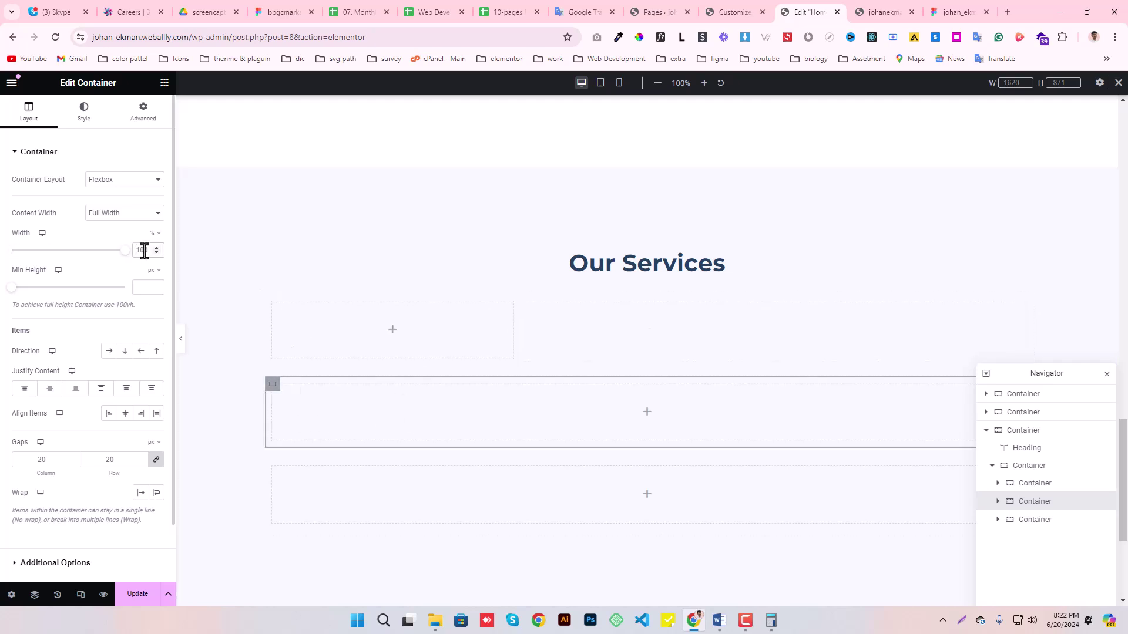
type("33.33")
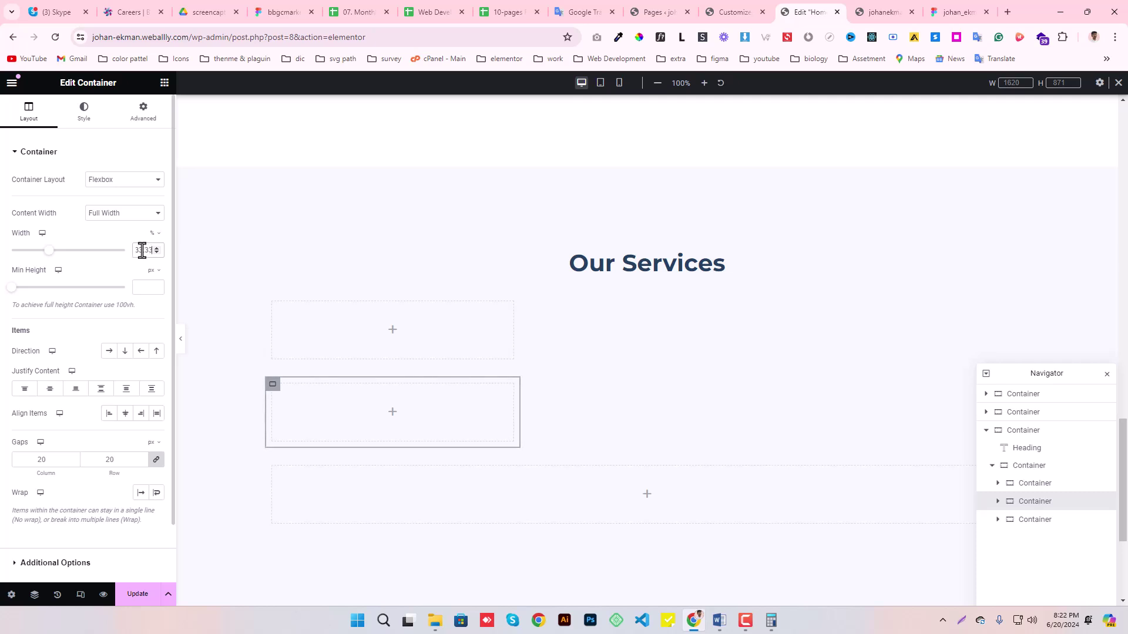
left_click(273, 469)
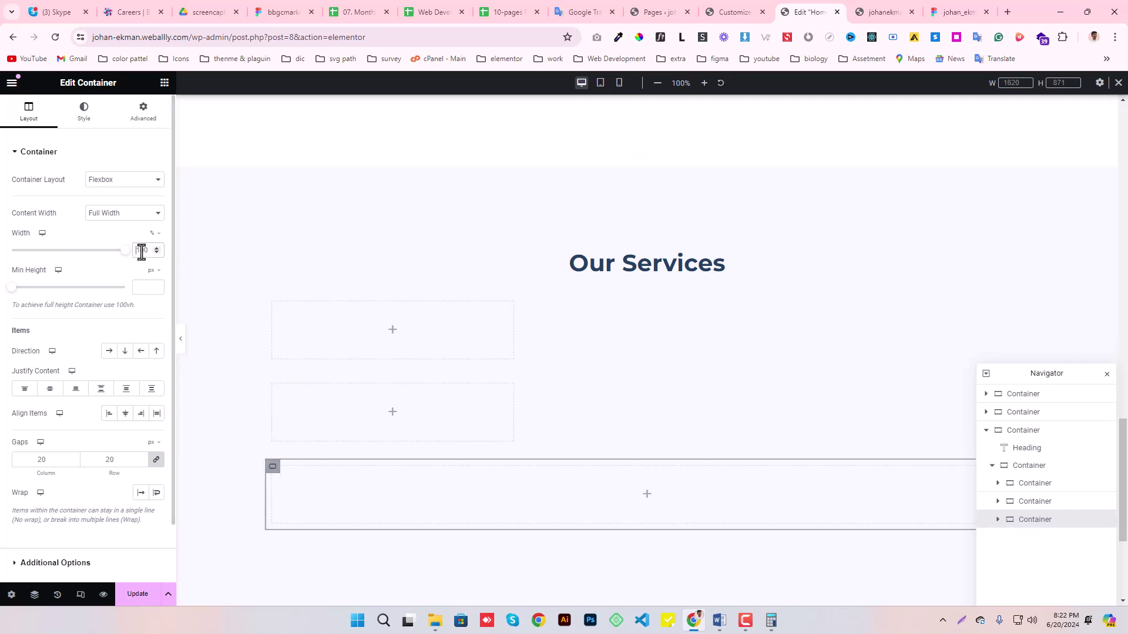
left_click(267, 297)
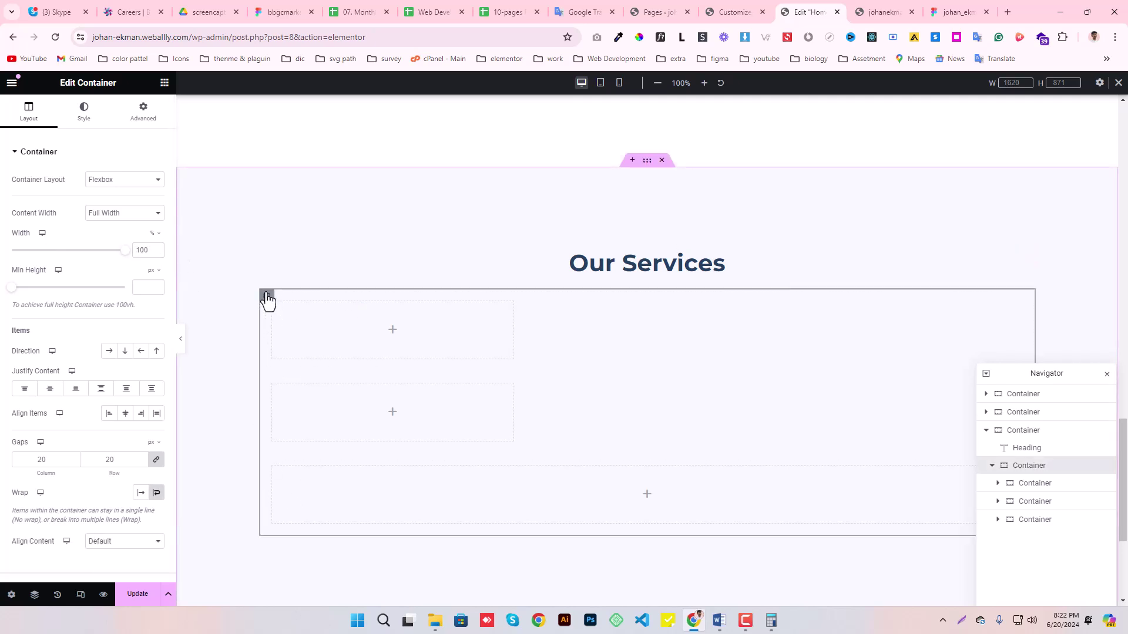
left_click(109, 351)
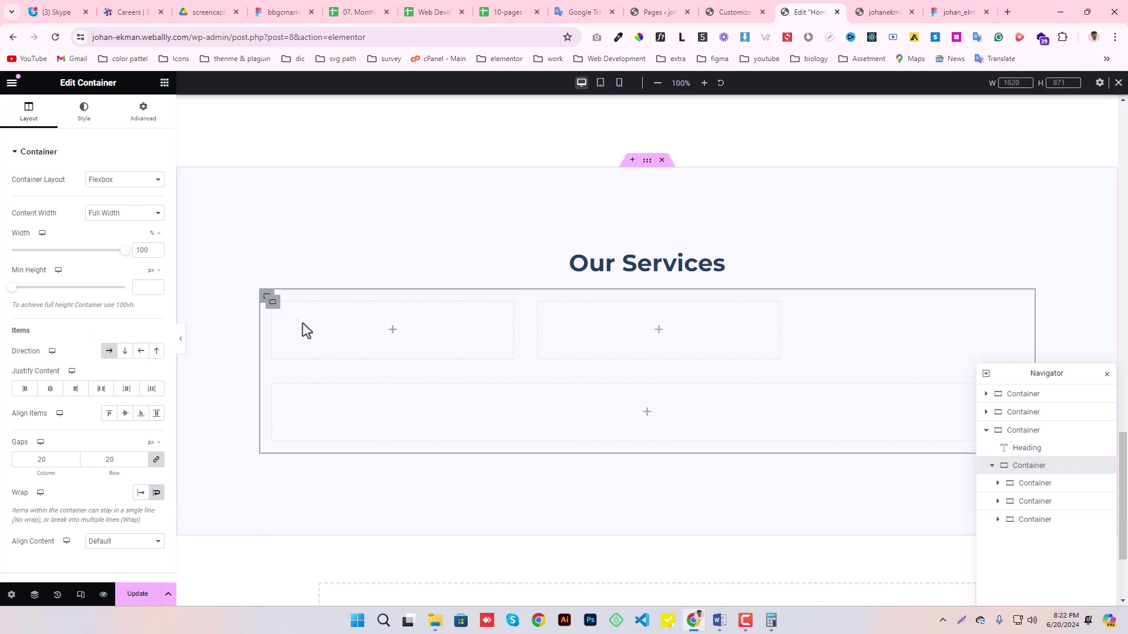
- Adjust the box widths to 33% and 32% and save the page
left_click(271, 304)
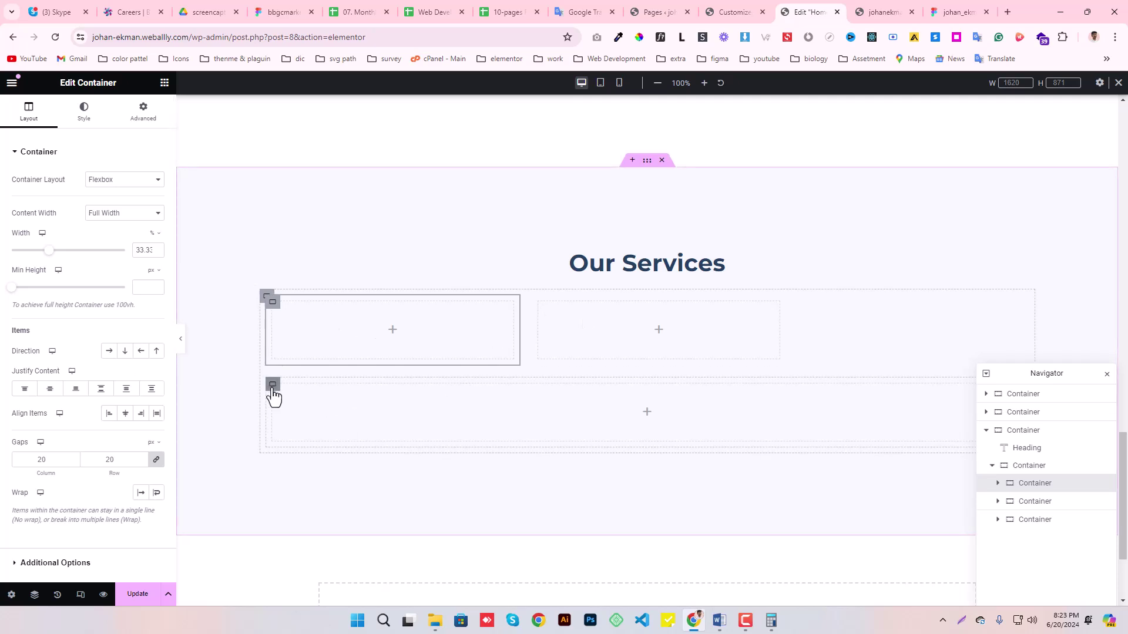
left_click(273, 386)
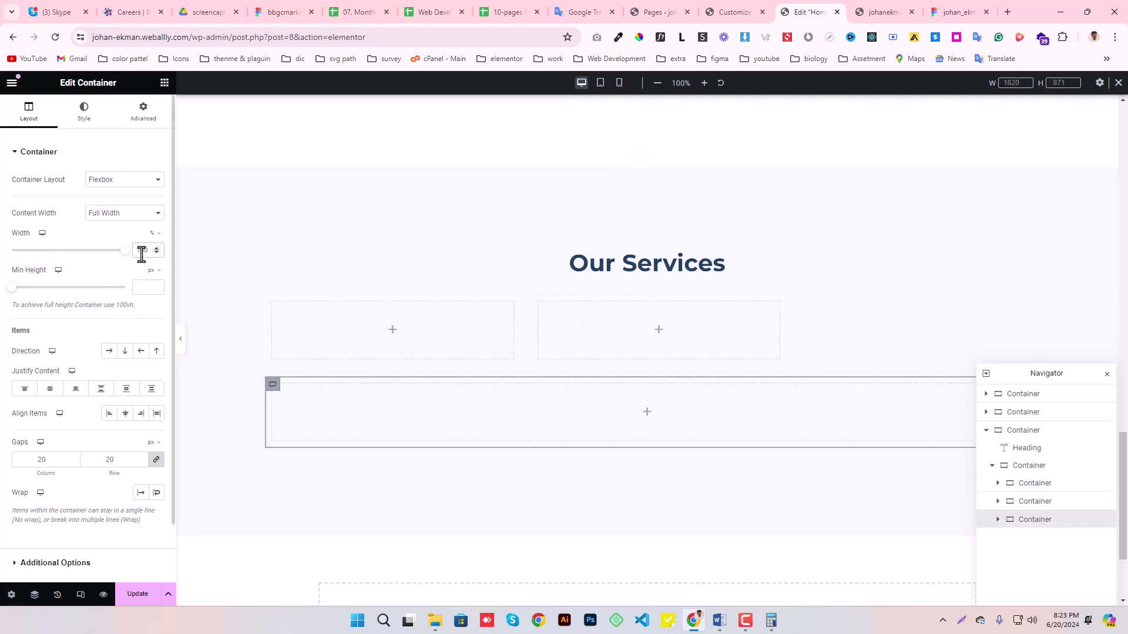
type("33.33")
mouse_move(221, 339)
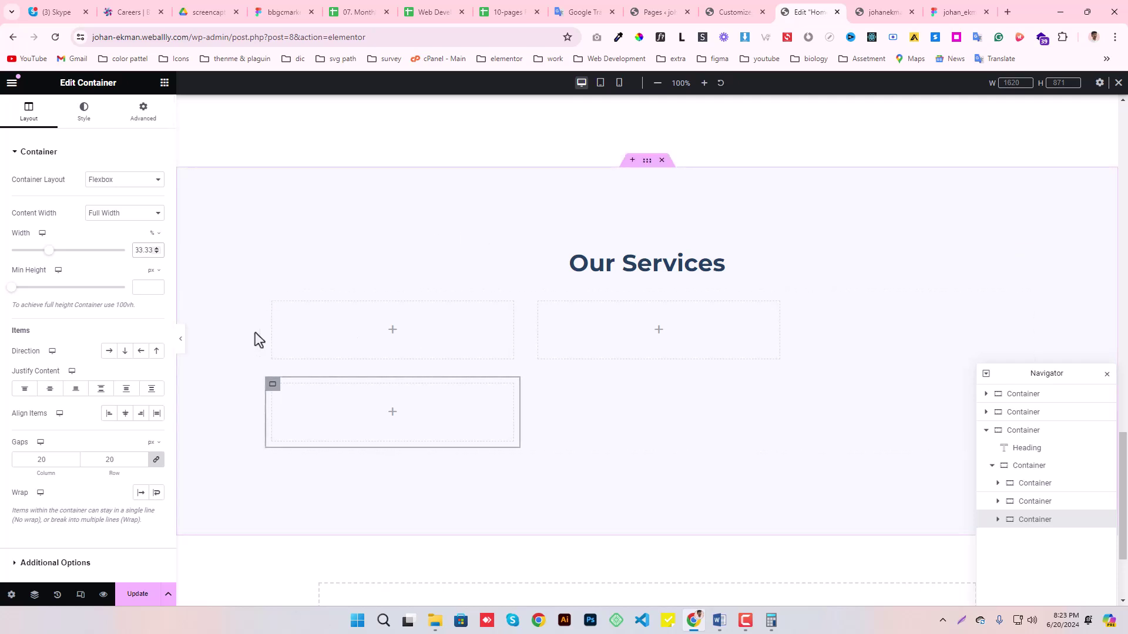
left_click(274, 303)
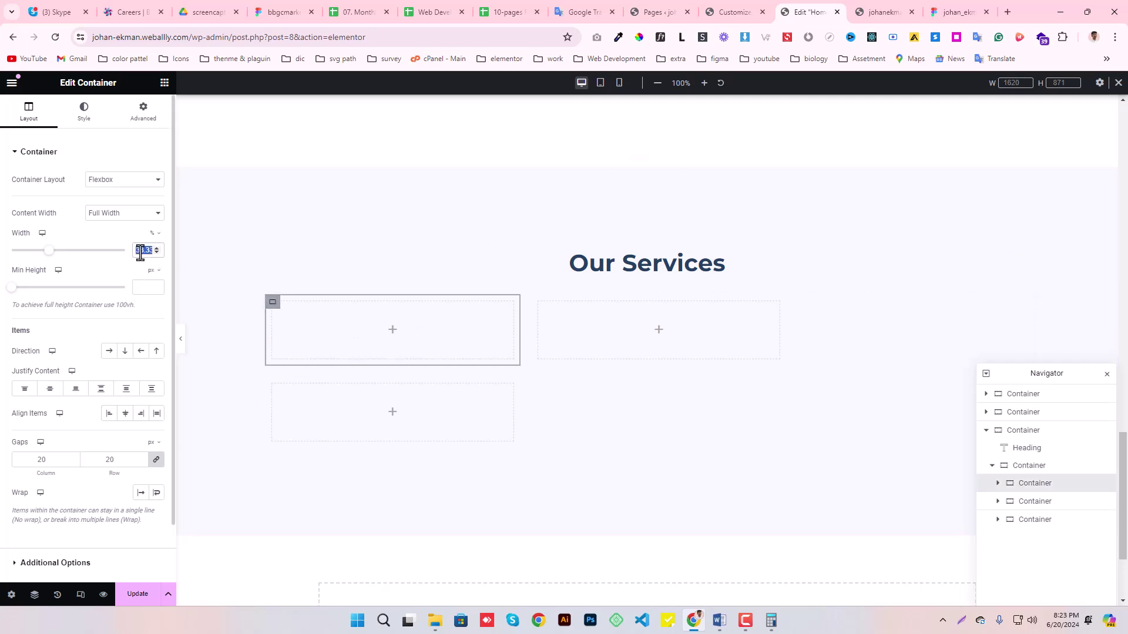
left_click(536, 303)
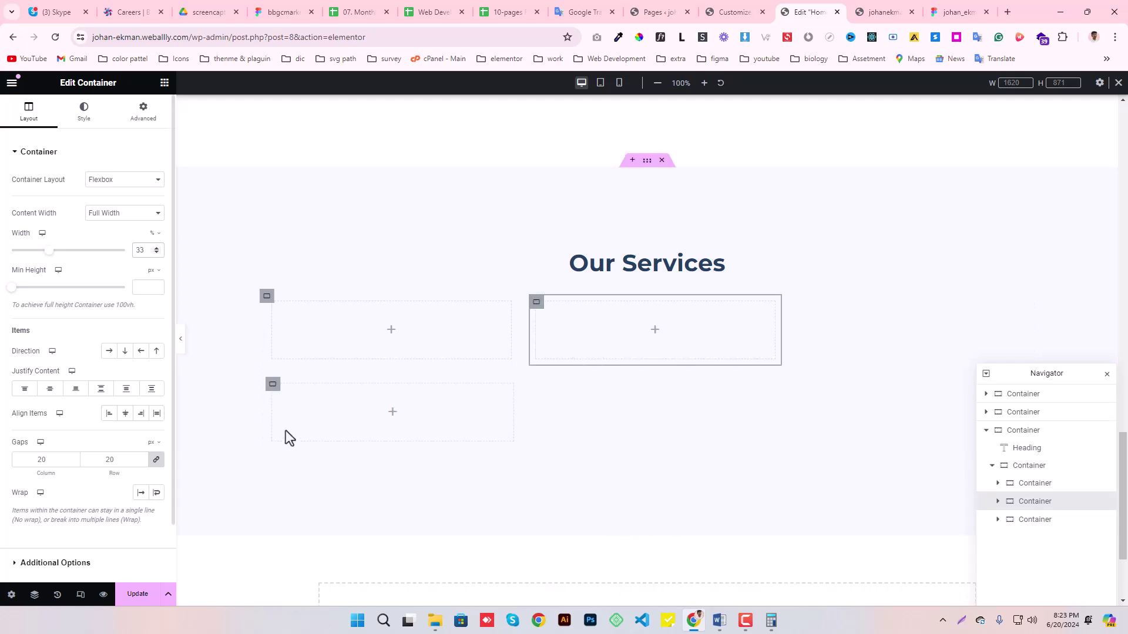
left_click(273, 389)
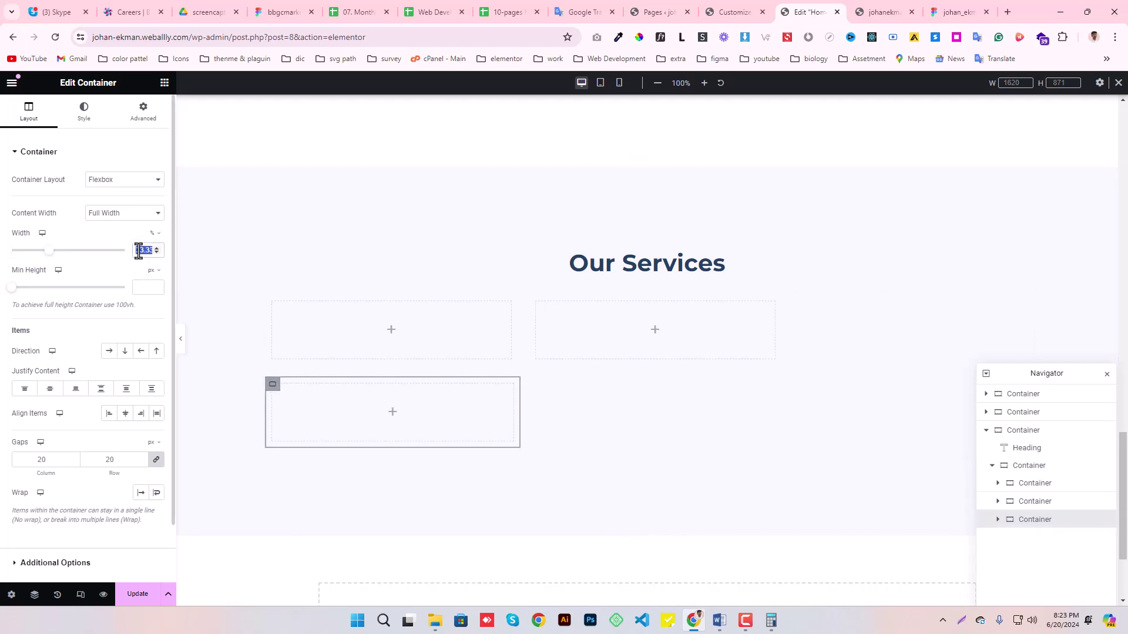
type("33")
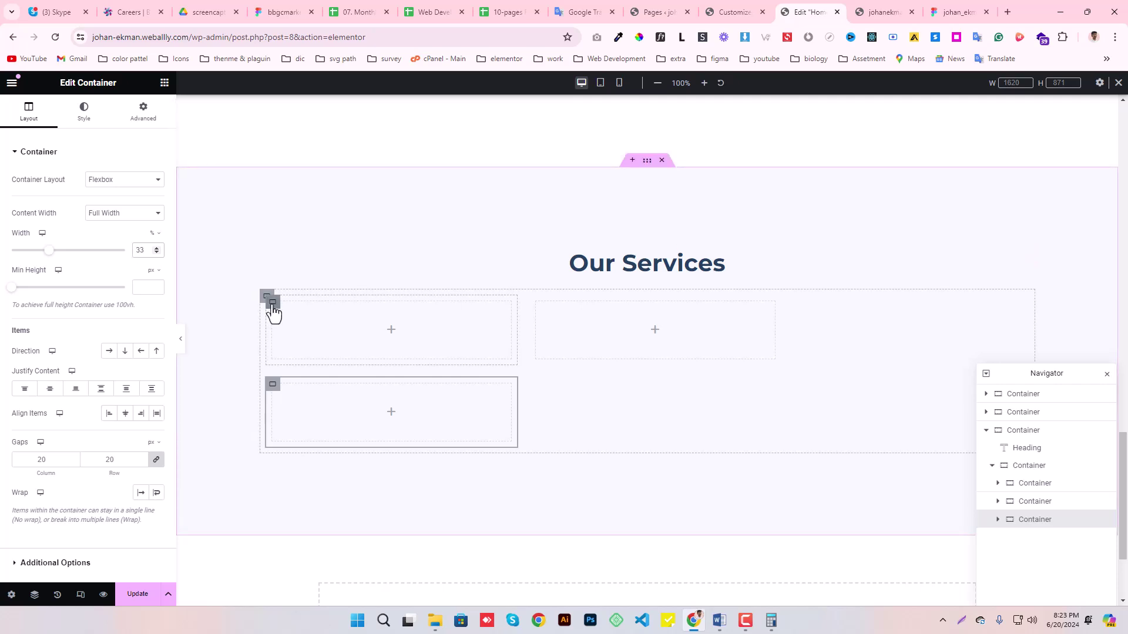
left_click(272, 305)
type("32")
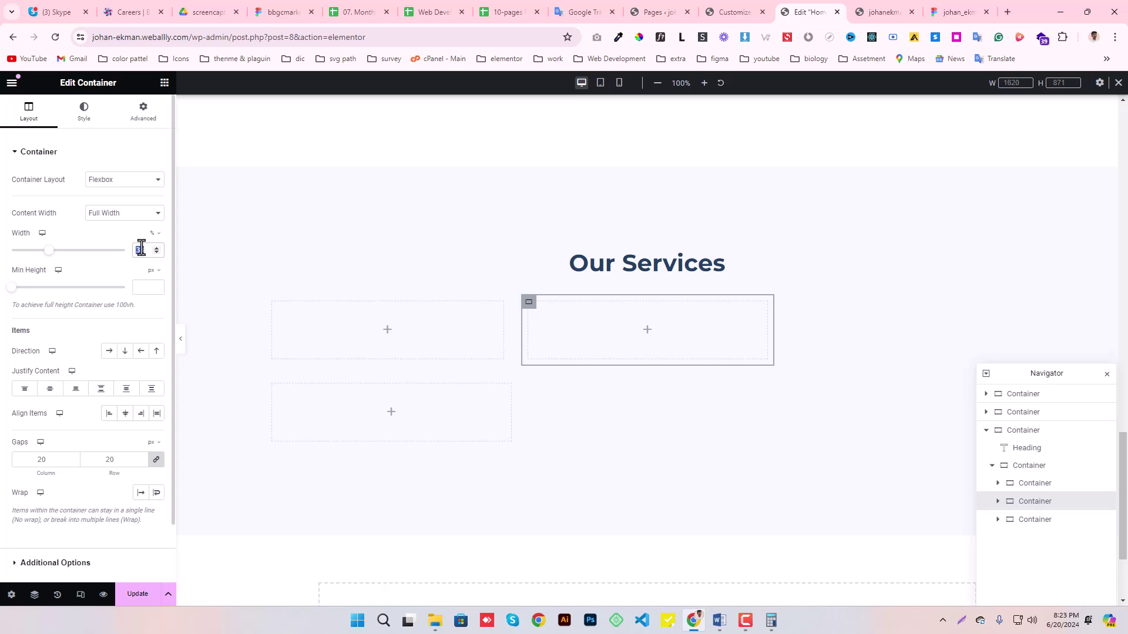
type("32")
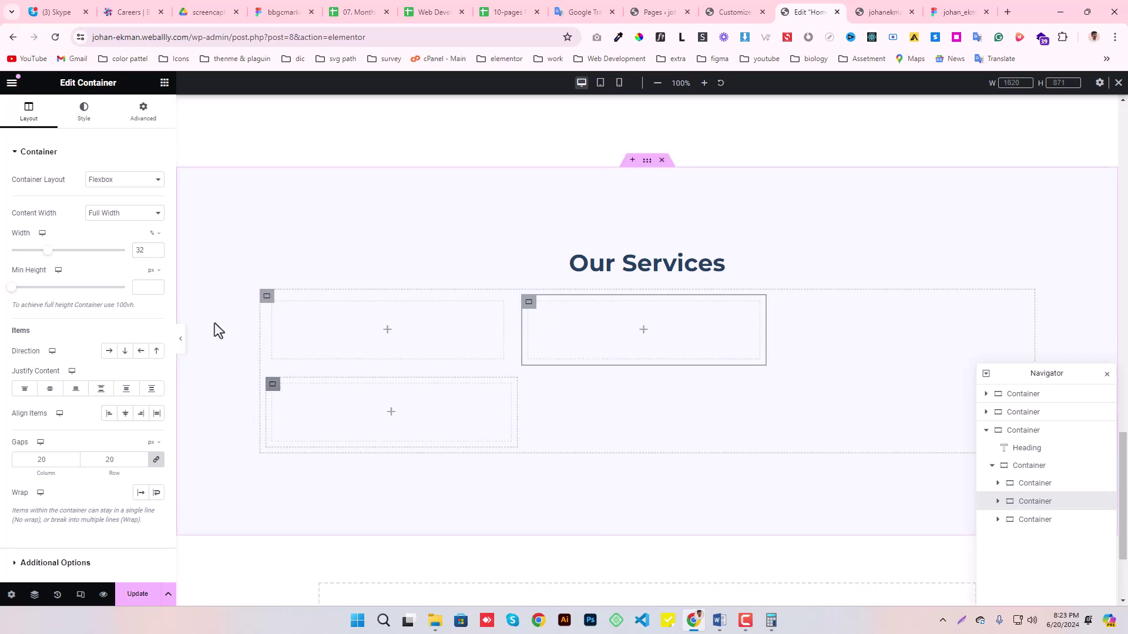
type("32")
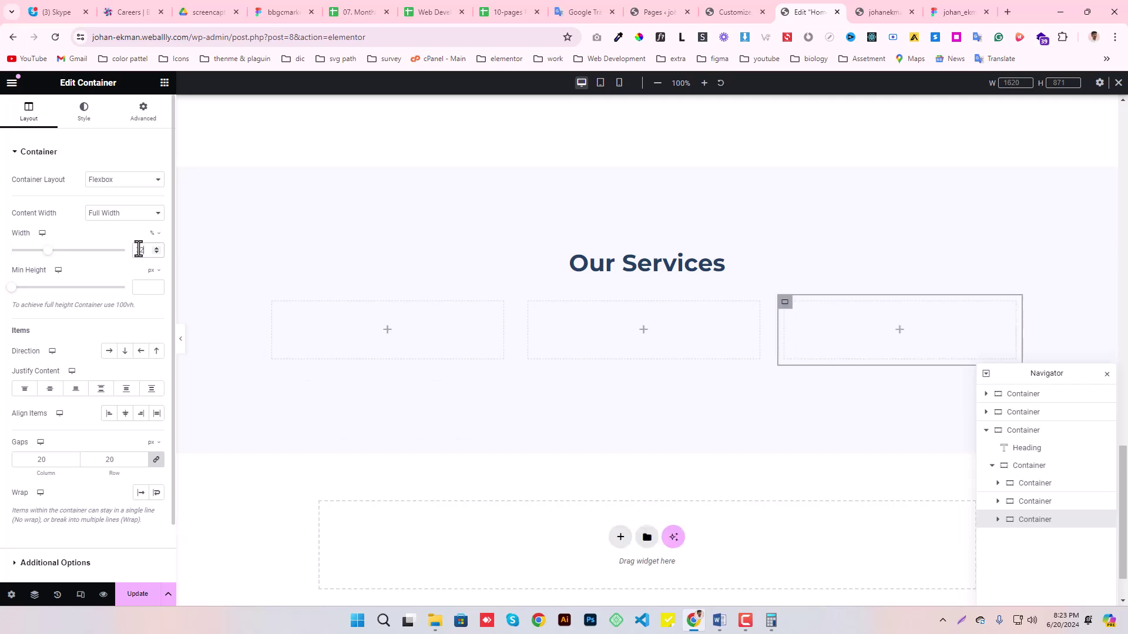
scroll(579, 332, "down", 1)
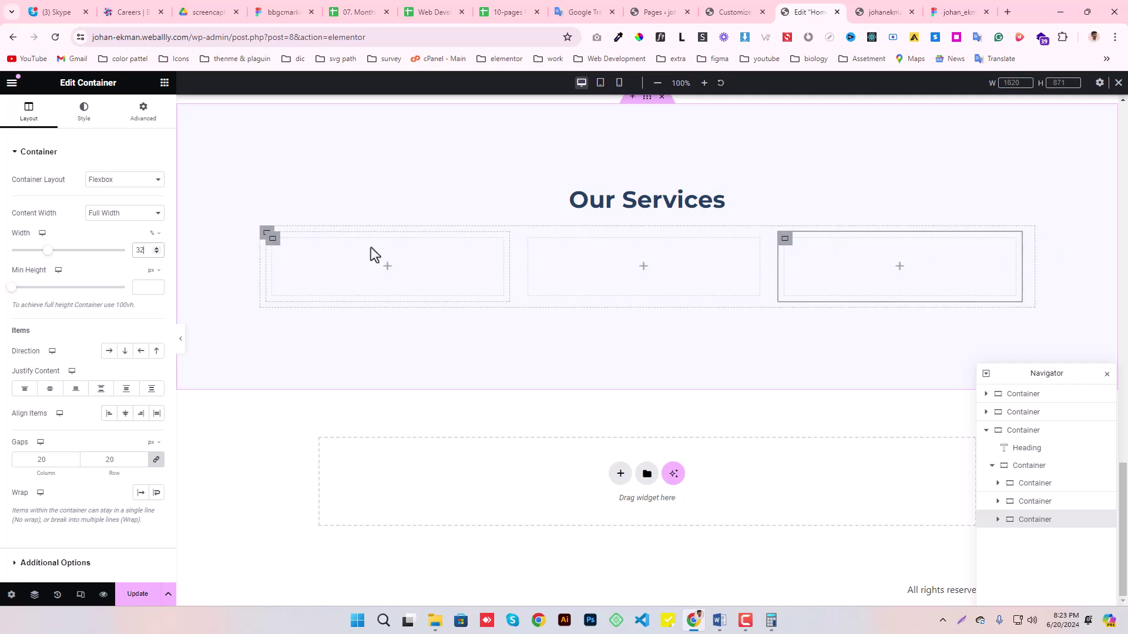
left_click(134, 596)
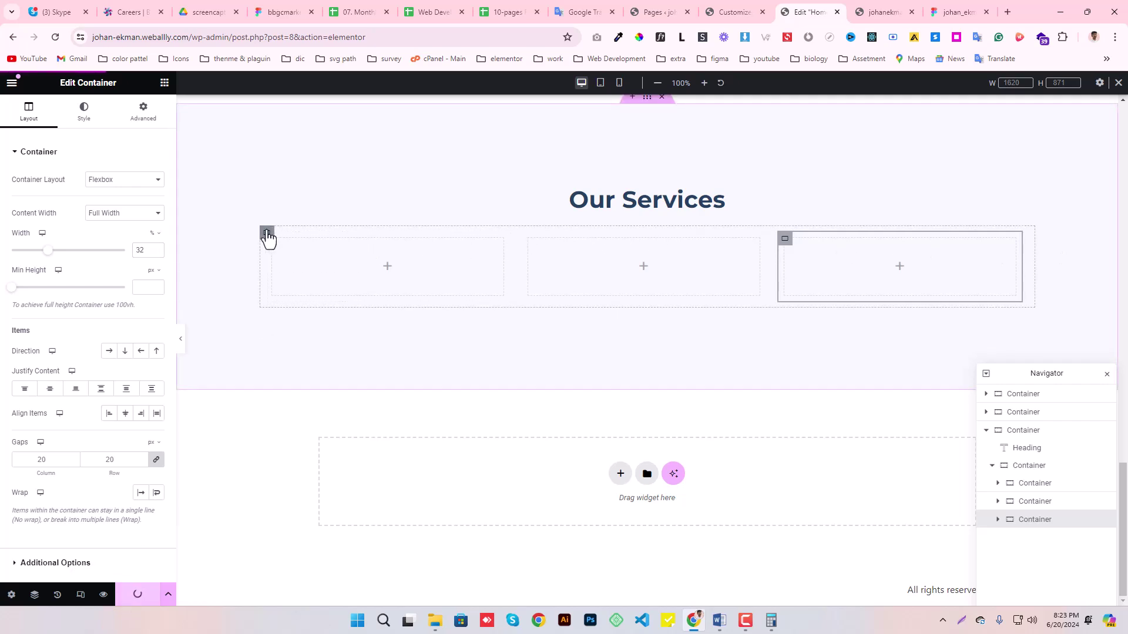
- Fine-tune all three boxes to 32.2% width and save the page
left_click(267, 235)
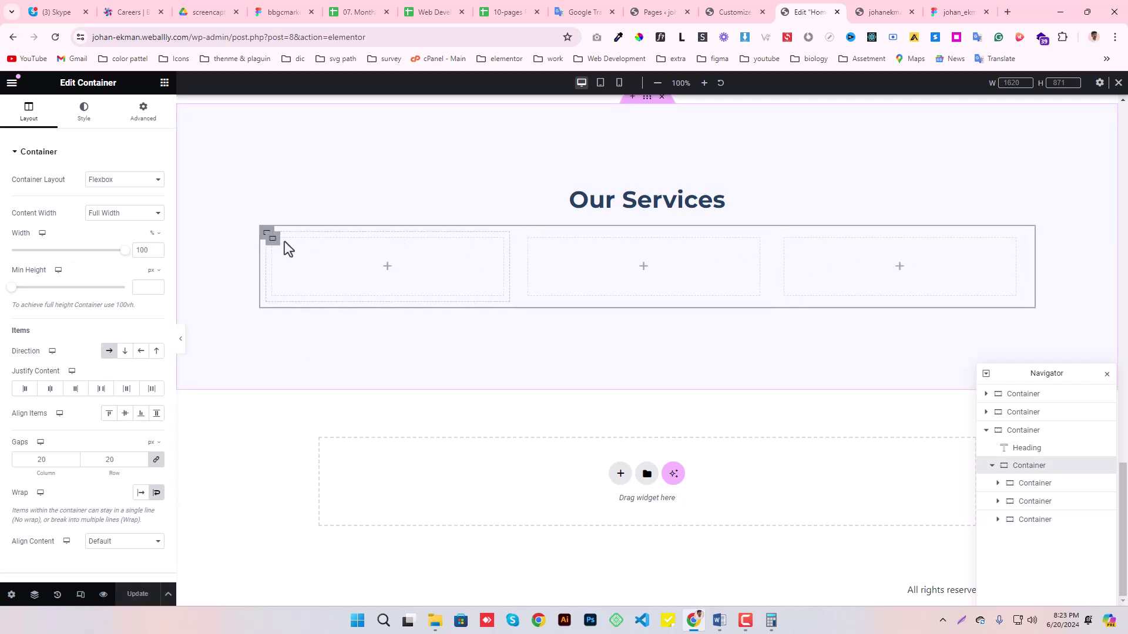
left_click(272, 250)
double_click(144, 250)
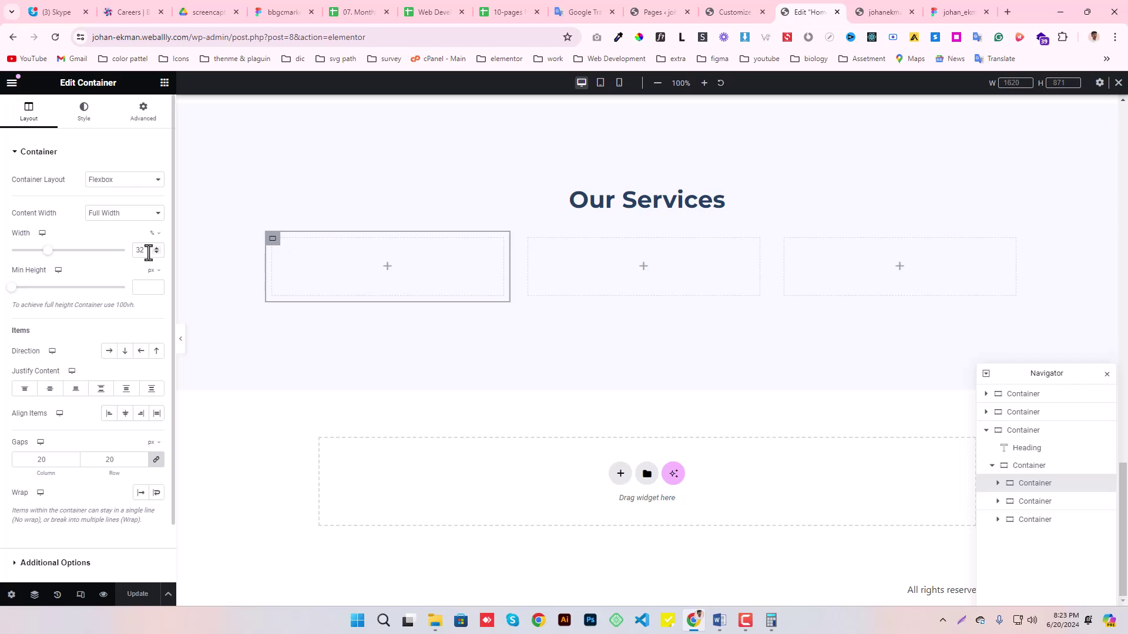
type("32.5")
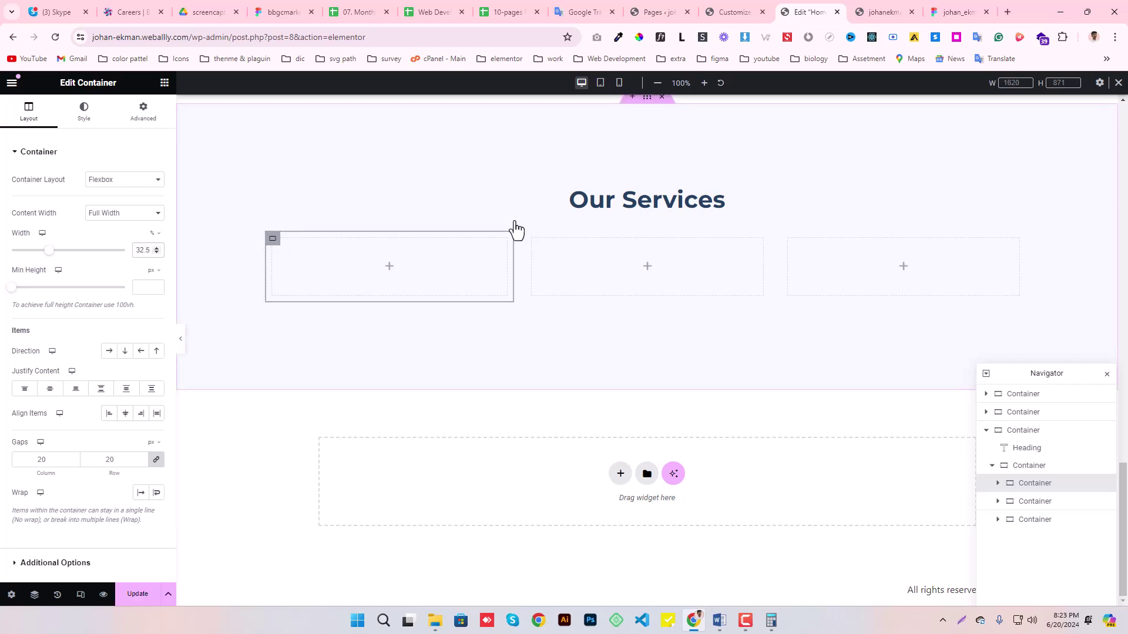
left_click(536, 241)
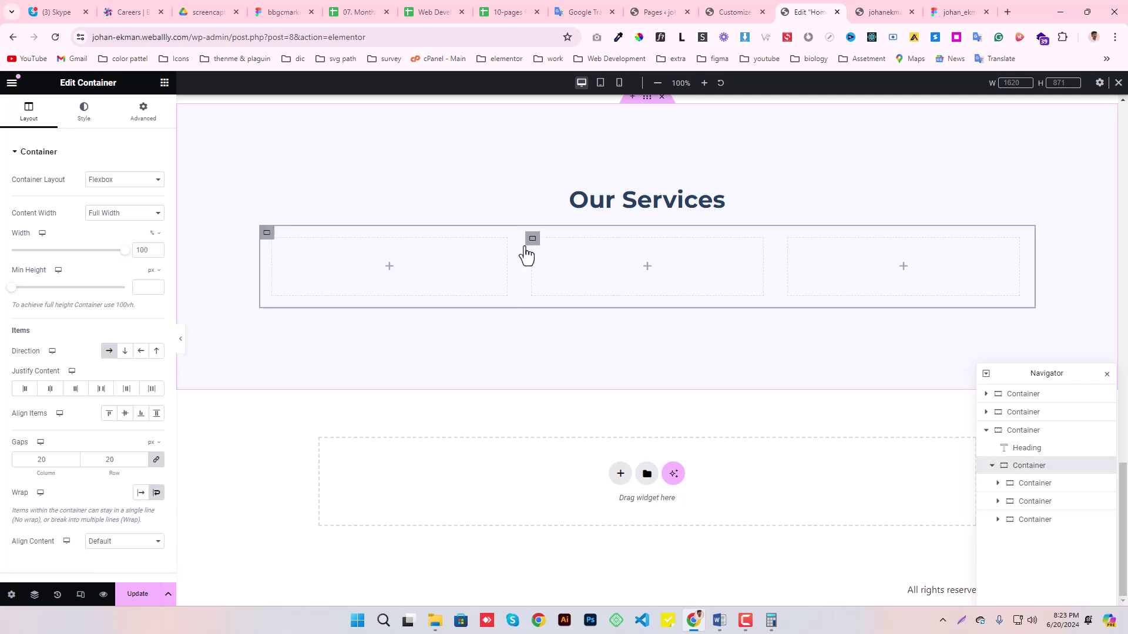
left_click(150, 257)
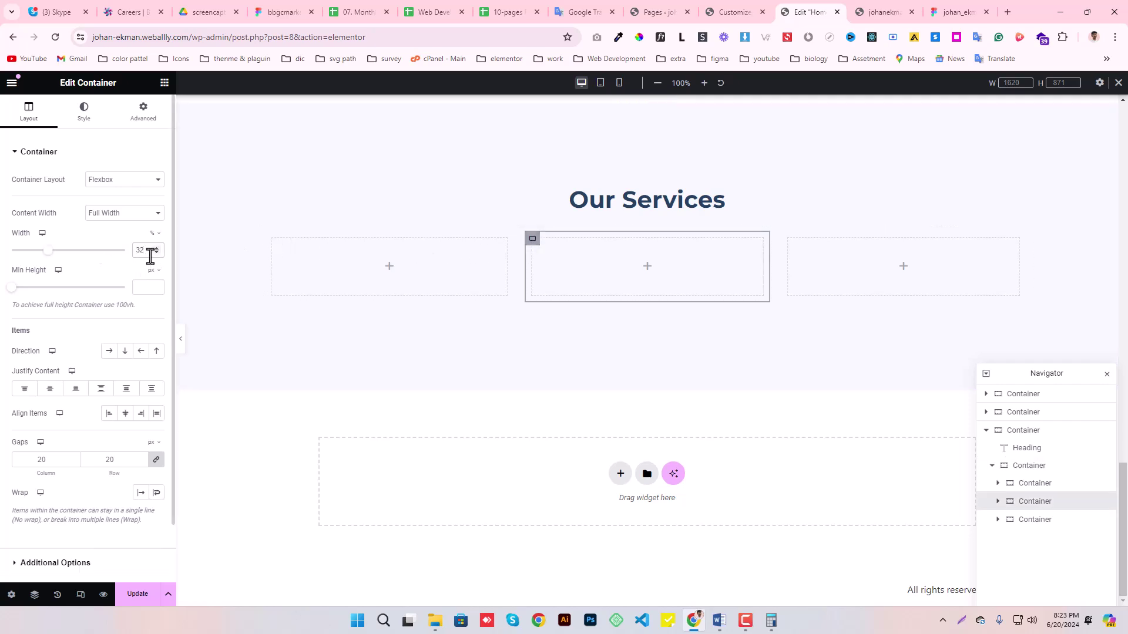
type(".5")
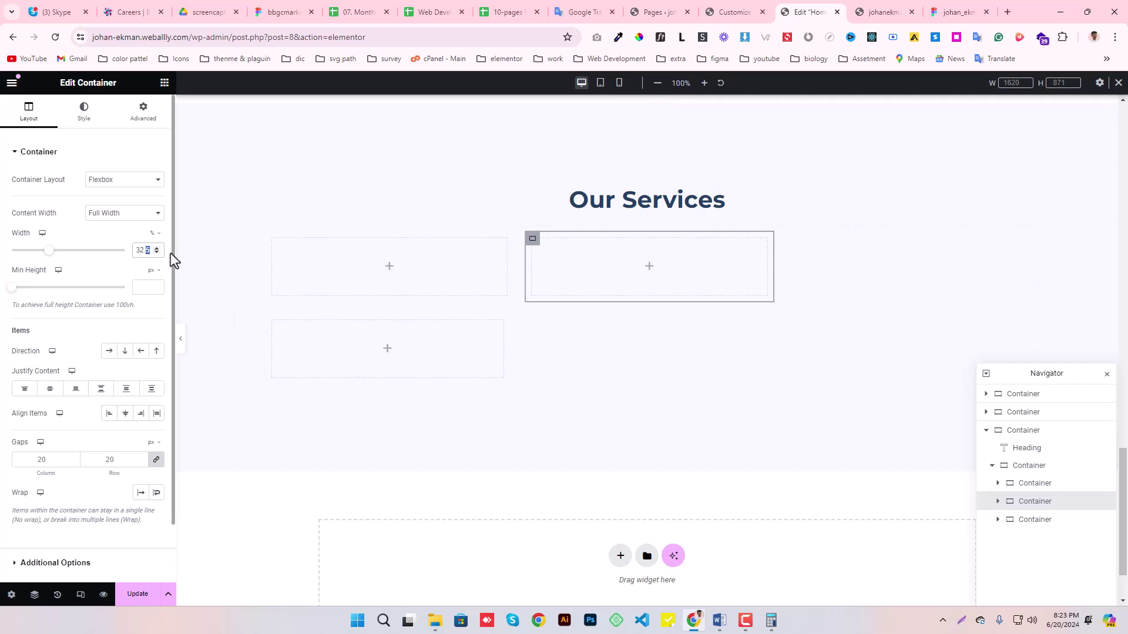
type("2")
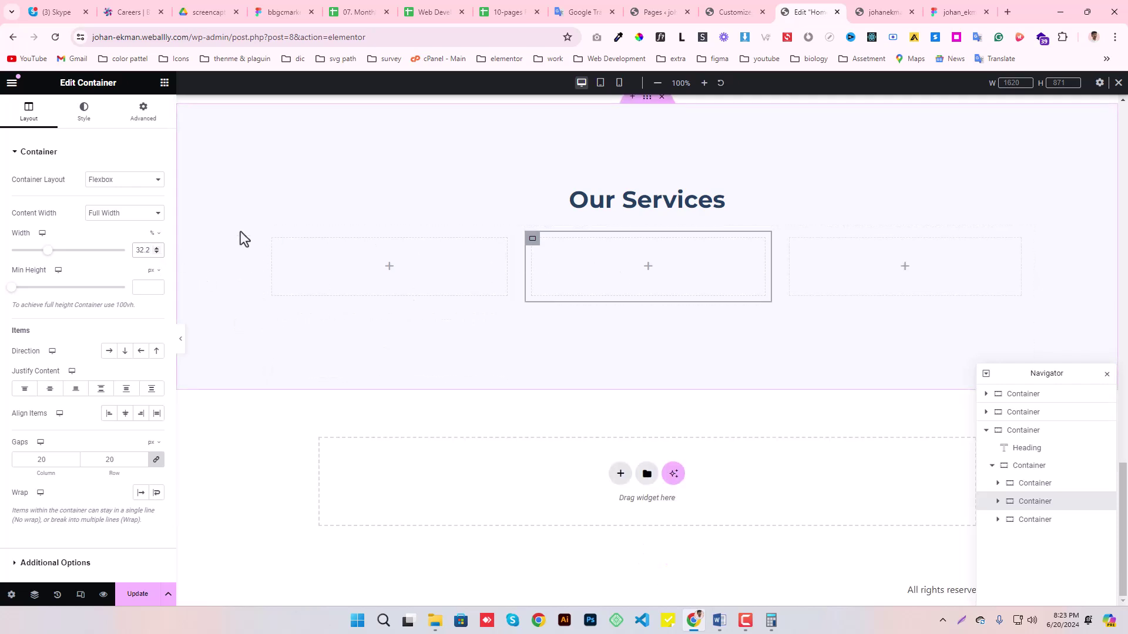
left_click(273, 245)
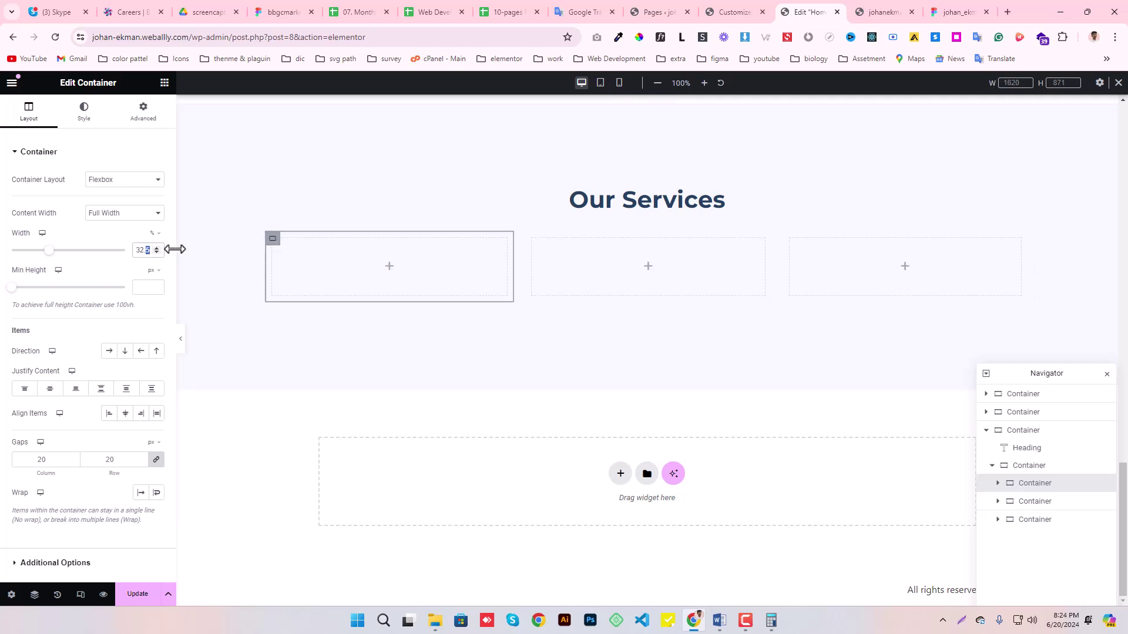
key("BackSpace")
left_click(791, 245)
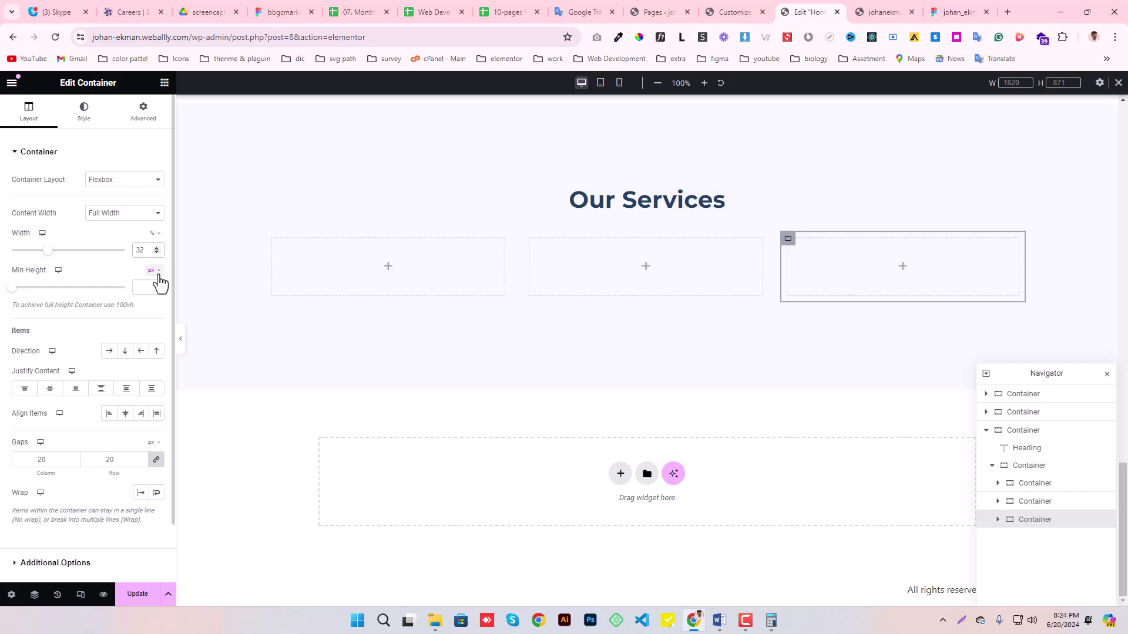
type(".2")
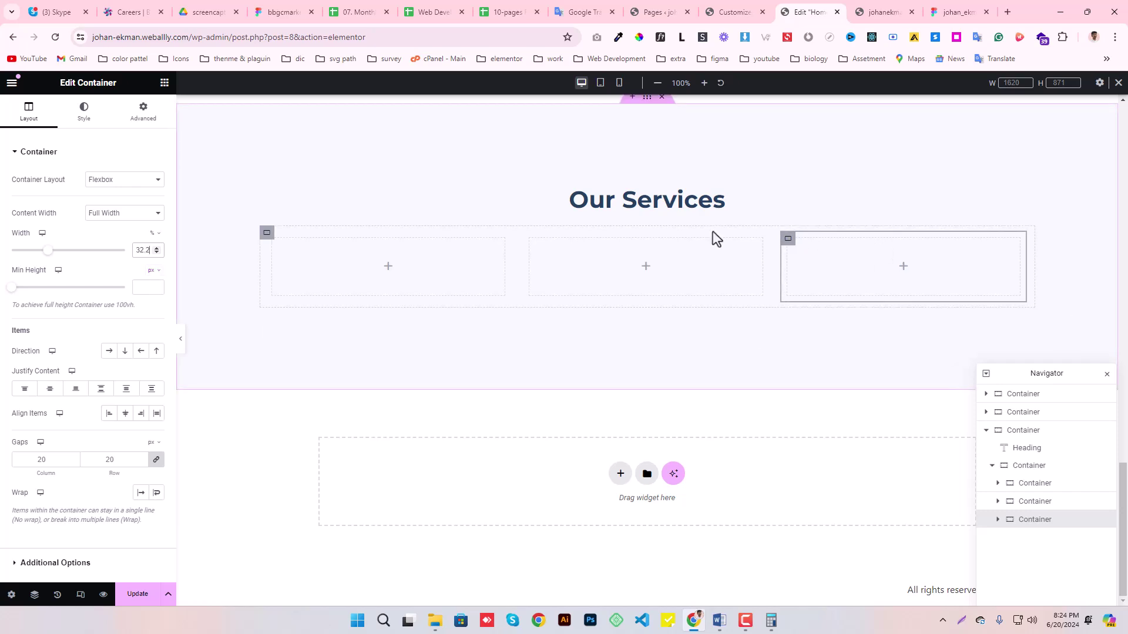
left_click(138, 594)
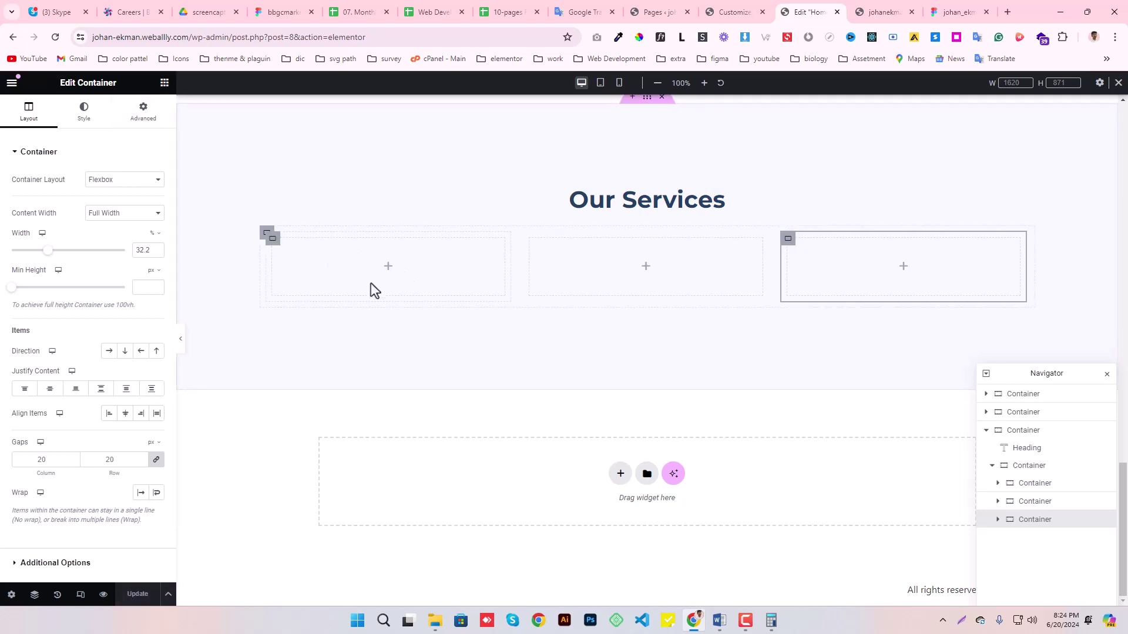
- Duplicate the third, fourth and fifth boxes to make six in two rows, then save
right_click(788, 242)
left_click(825, 279)
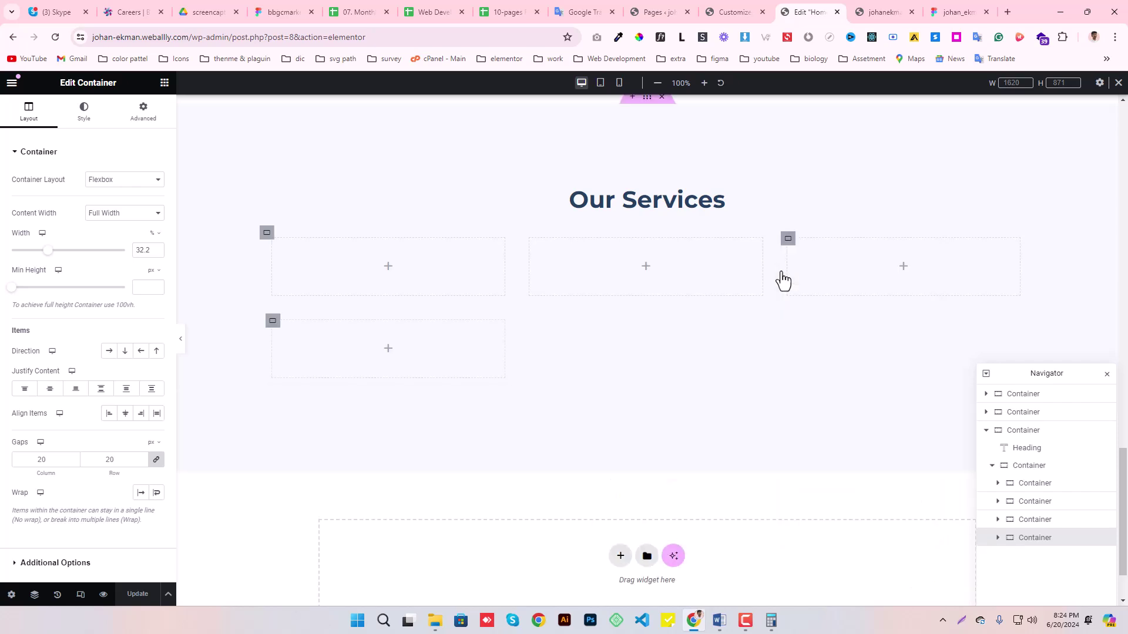
right_click(273, 320)
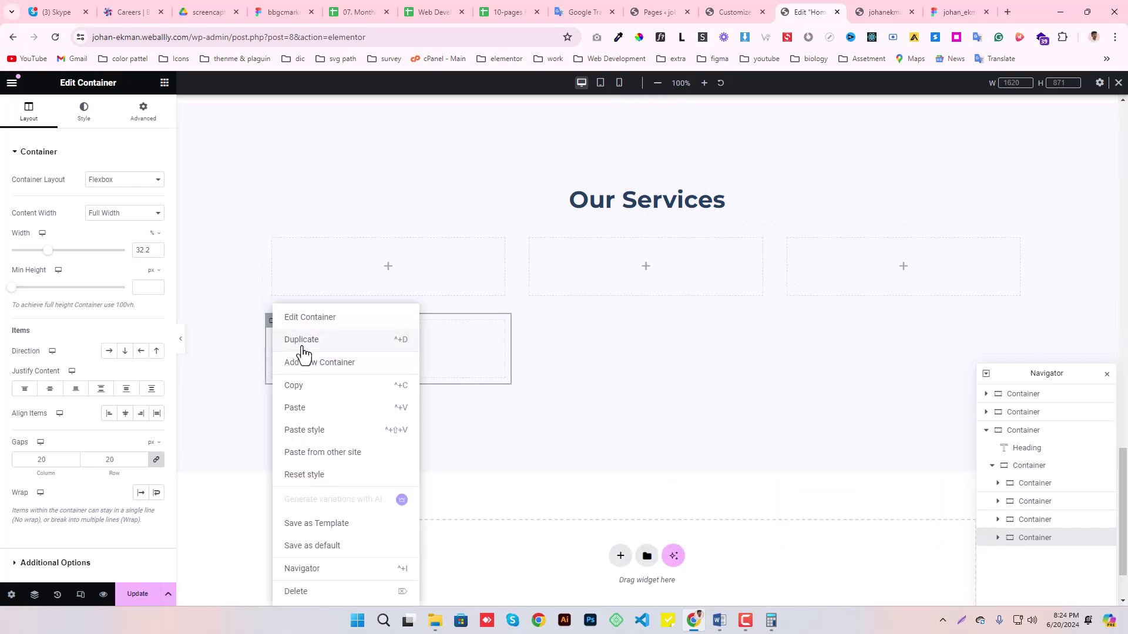
left_click(303, 353)
right_click(532, 327)
left_click(554, 336)
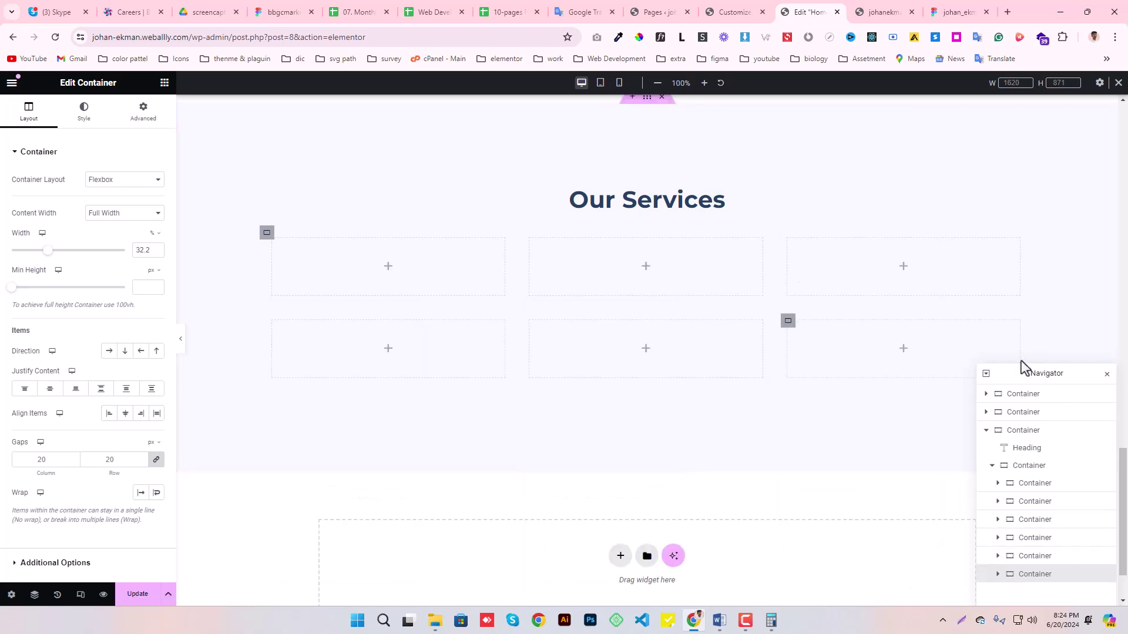
left_click(130, 595)
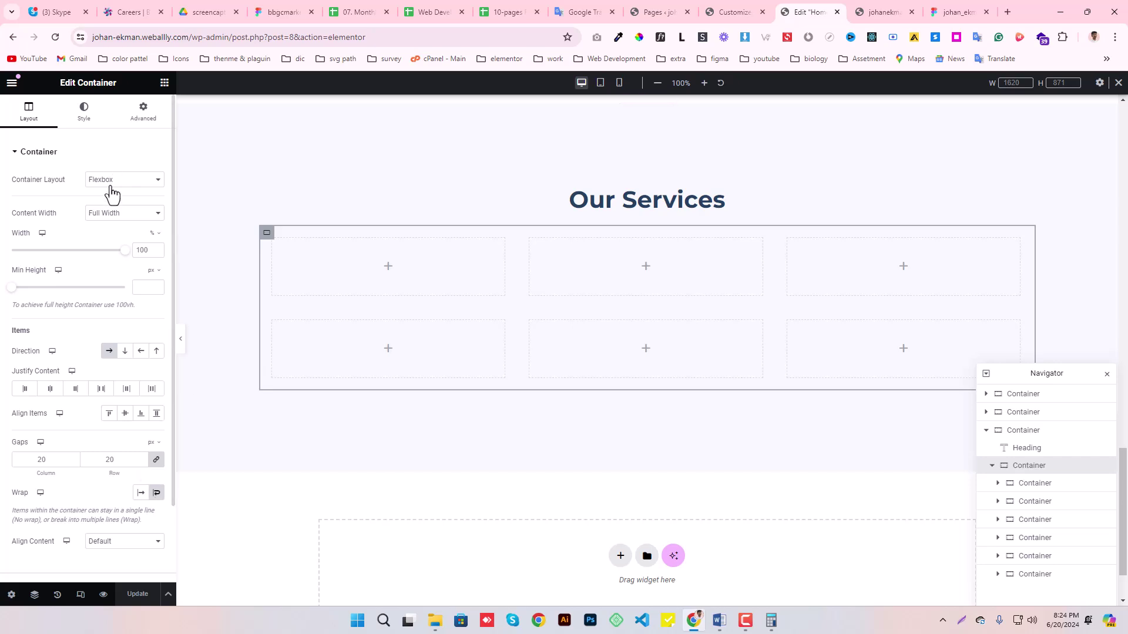
- Search widgets for 'icon' and drag the EKIT Icon Box into the first service box
left_click(165, 82)
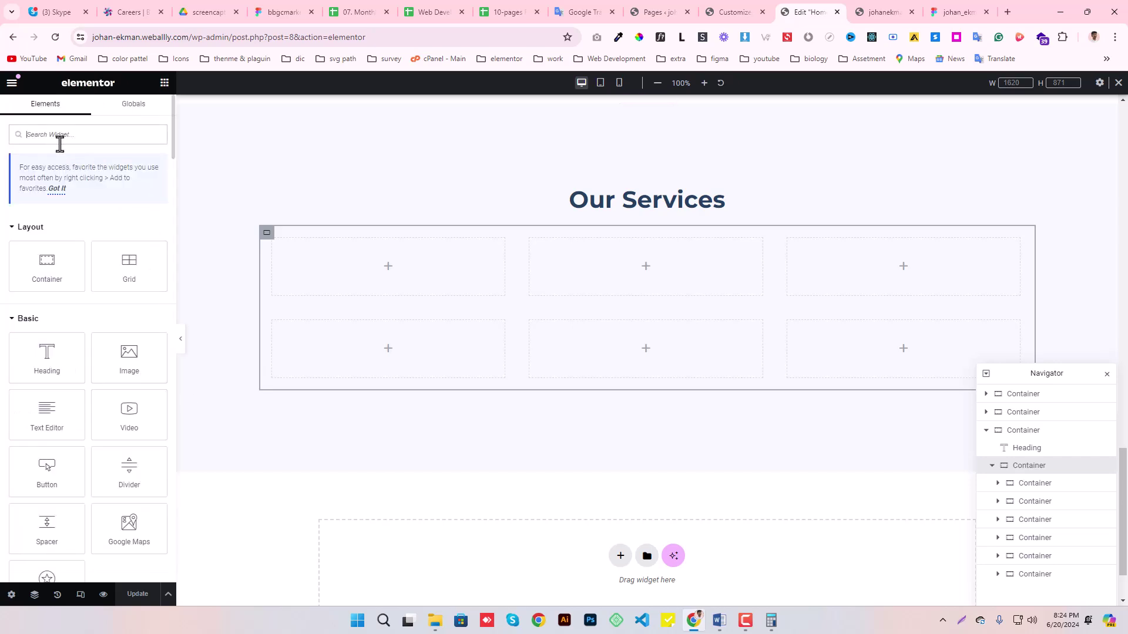
type("icon")
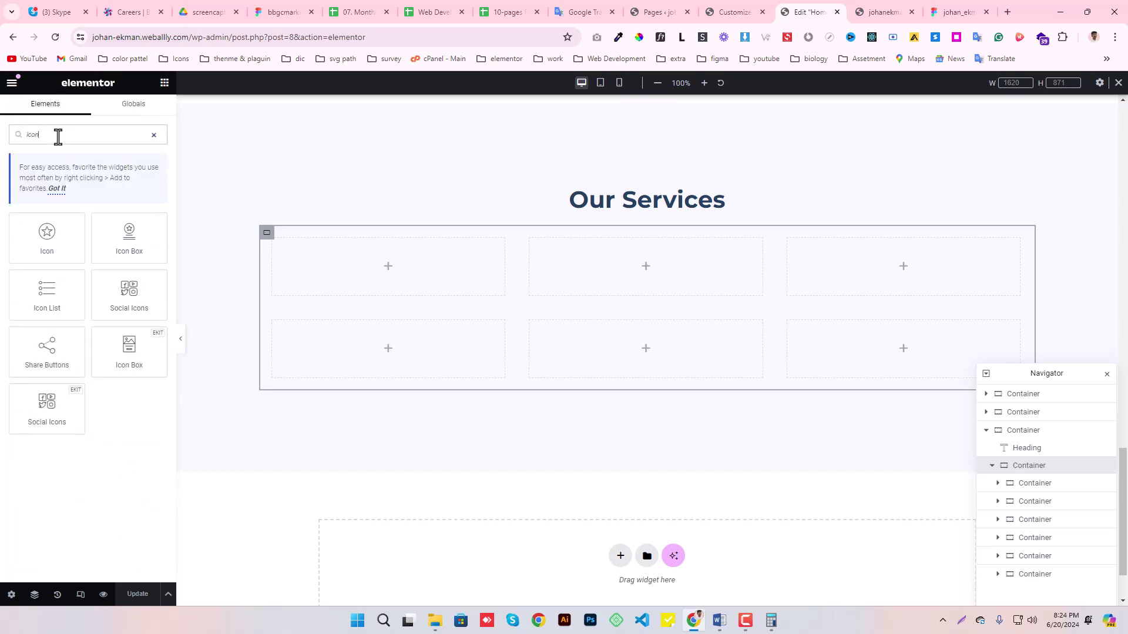
left_click_drag(127, 353, 367, 292)
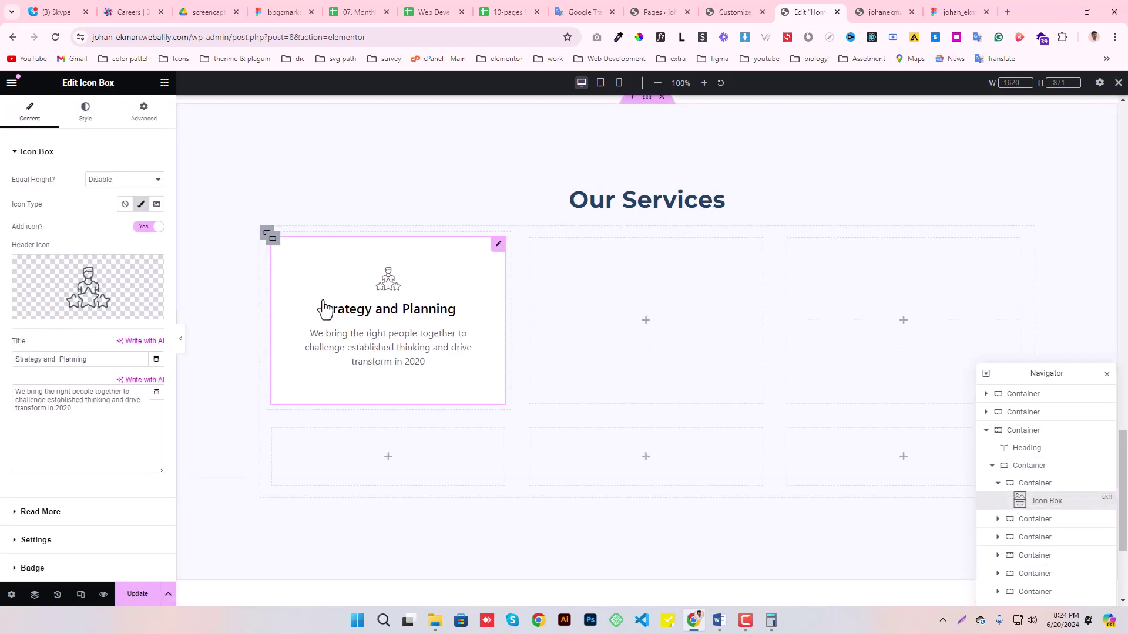
- After checking the Figma card, replace the icon box title with 'Accounting'
left_click(953, 10)
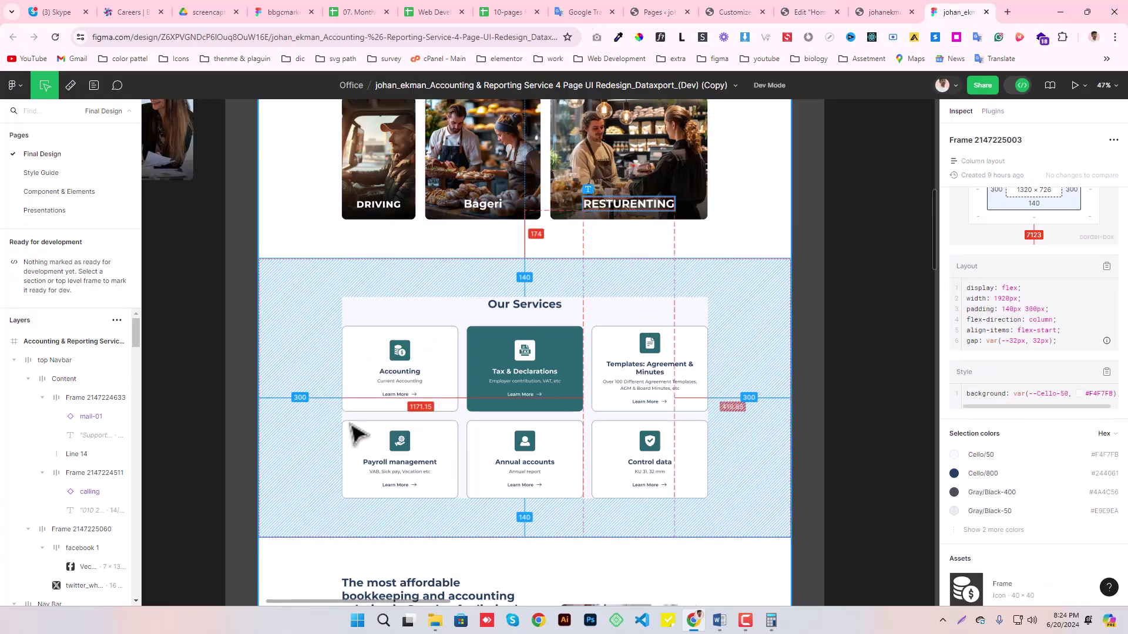
left_click(382, 351)
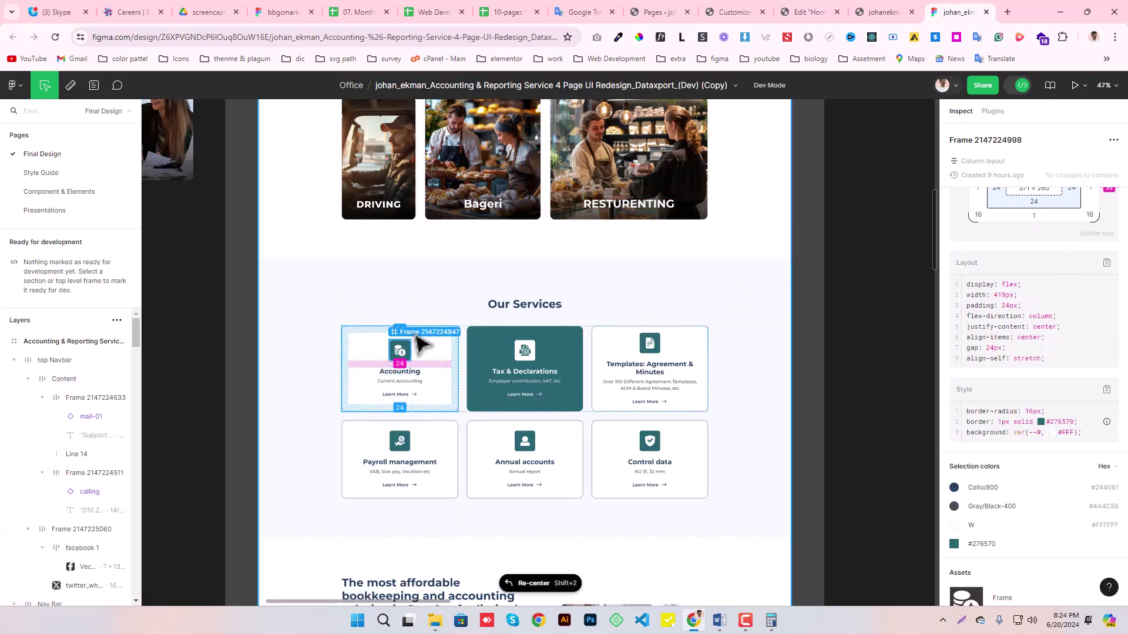
left_click(809, 12)
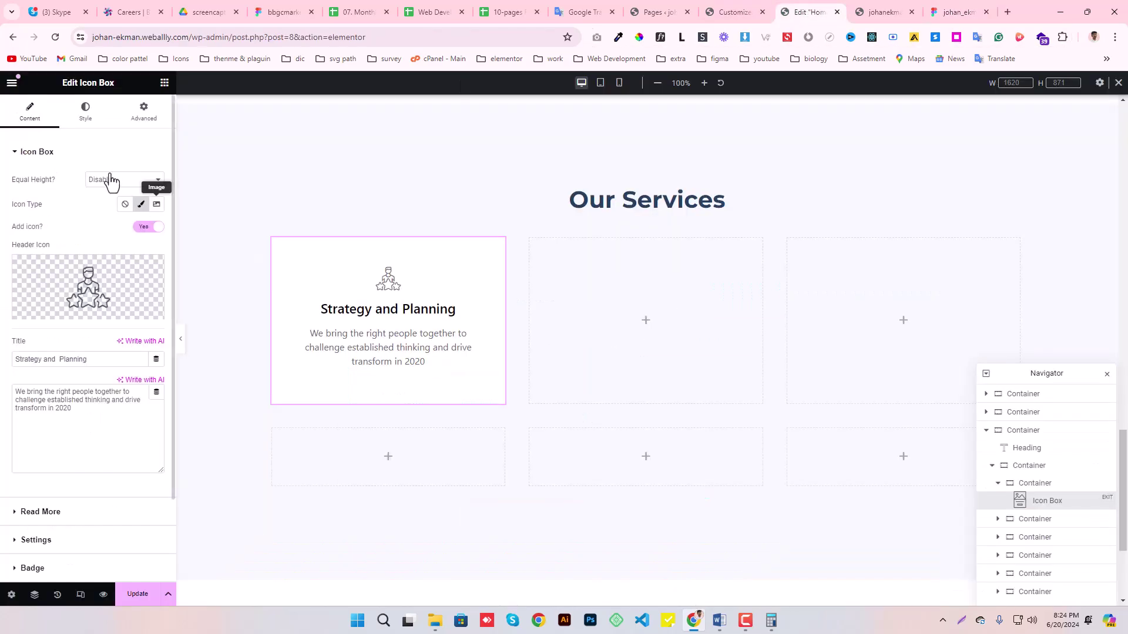
left_click(953, 12)
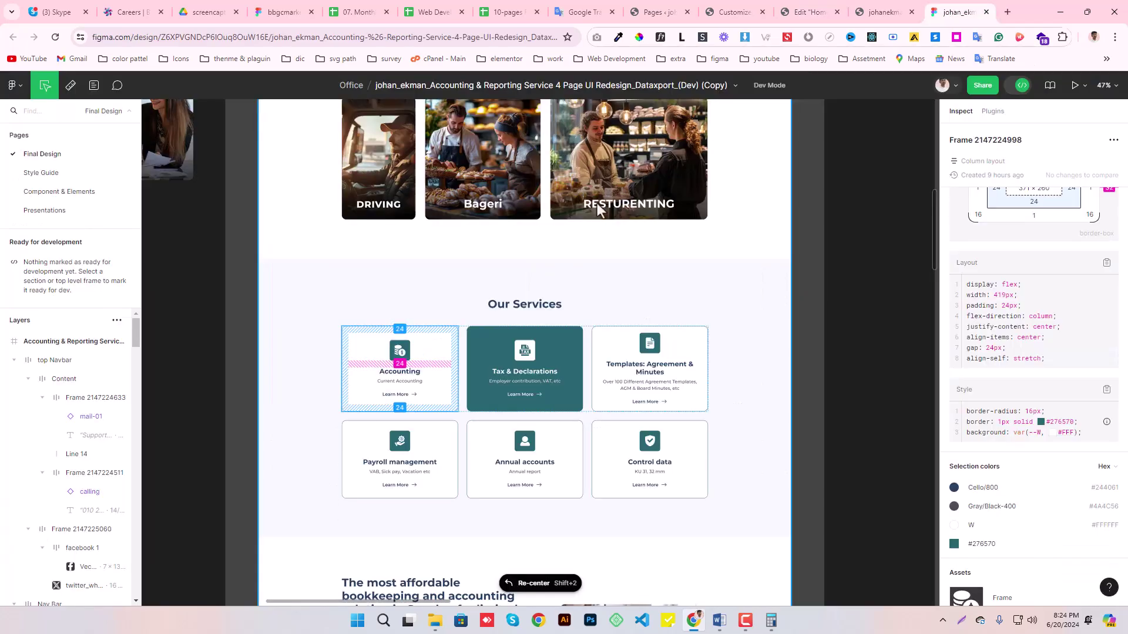
left_click(397, 373)
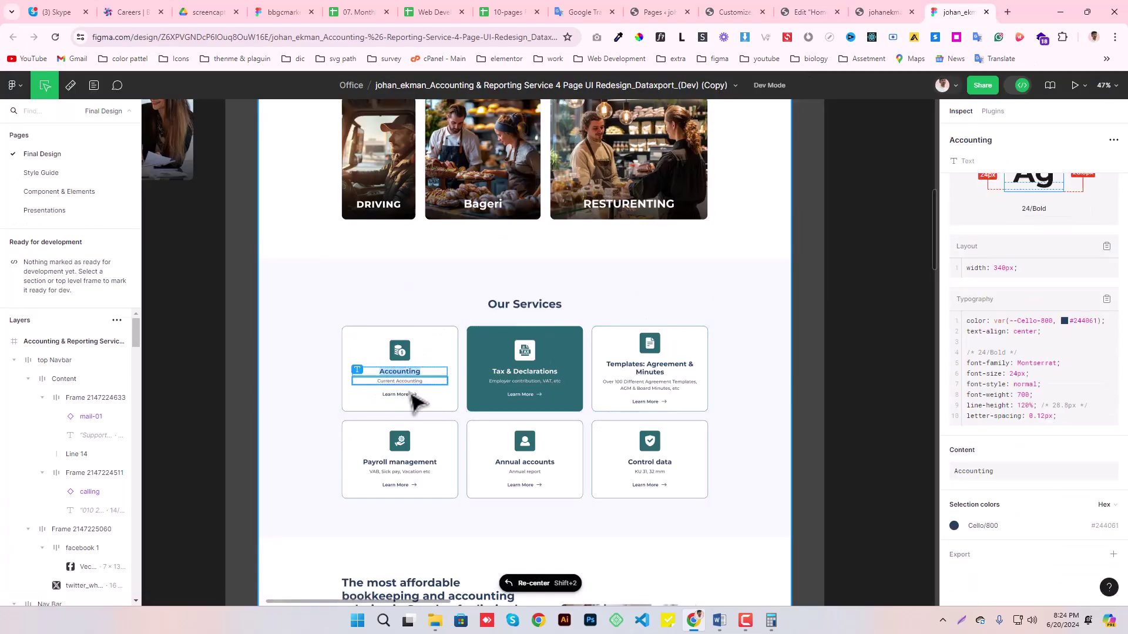
left_click(831, 8)
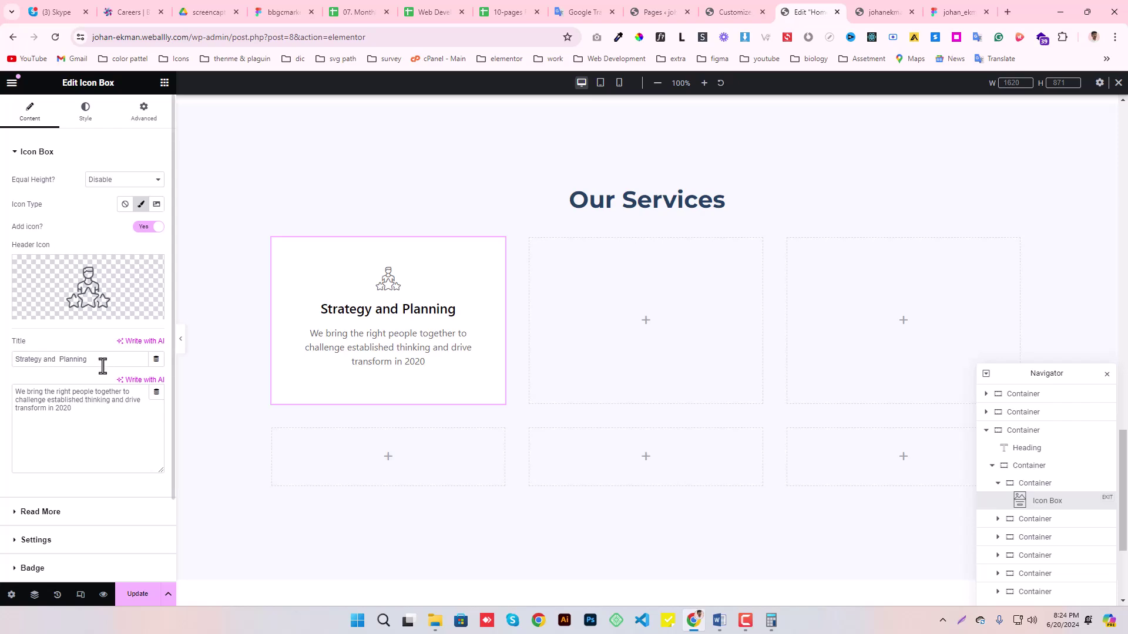
left_click_drag(94, 359, 2, 379)
type("Accounting")
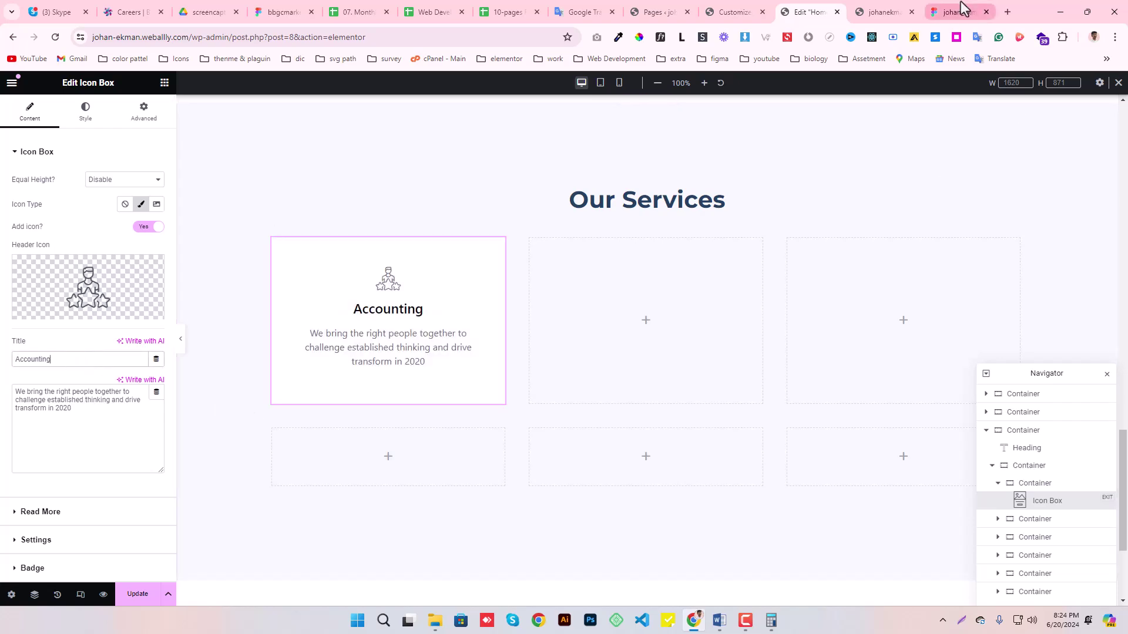
- Replace the icon box description with 'Current Accounting' to match the Figma card
left_click(961, 11)
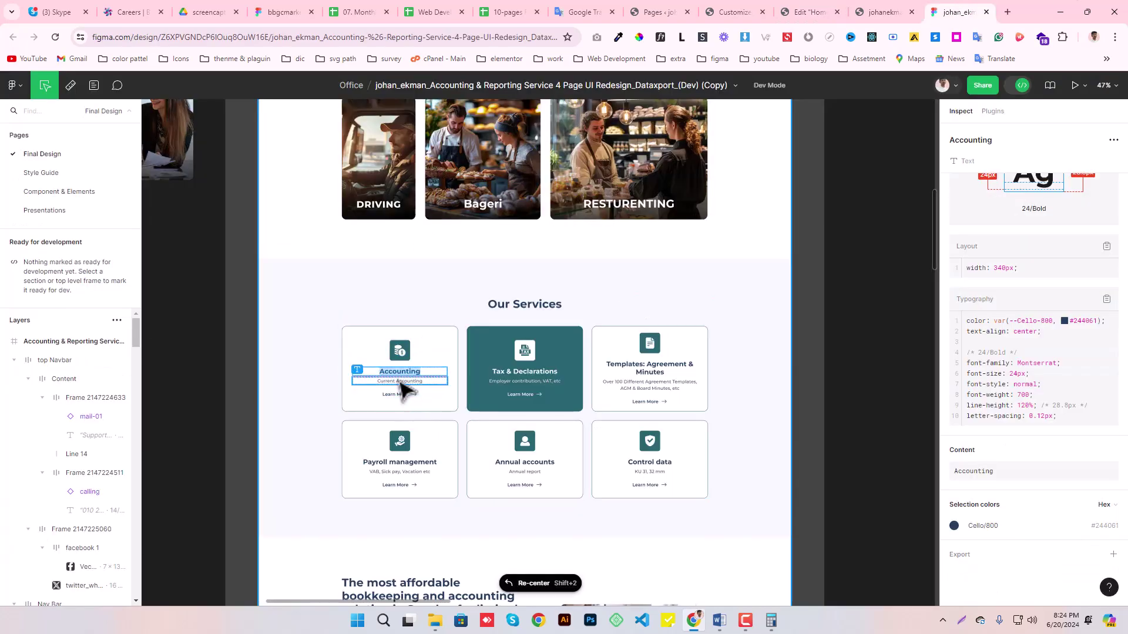
left_click(397, 381)
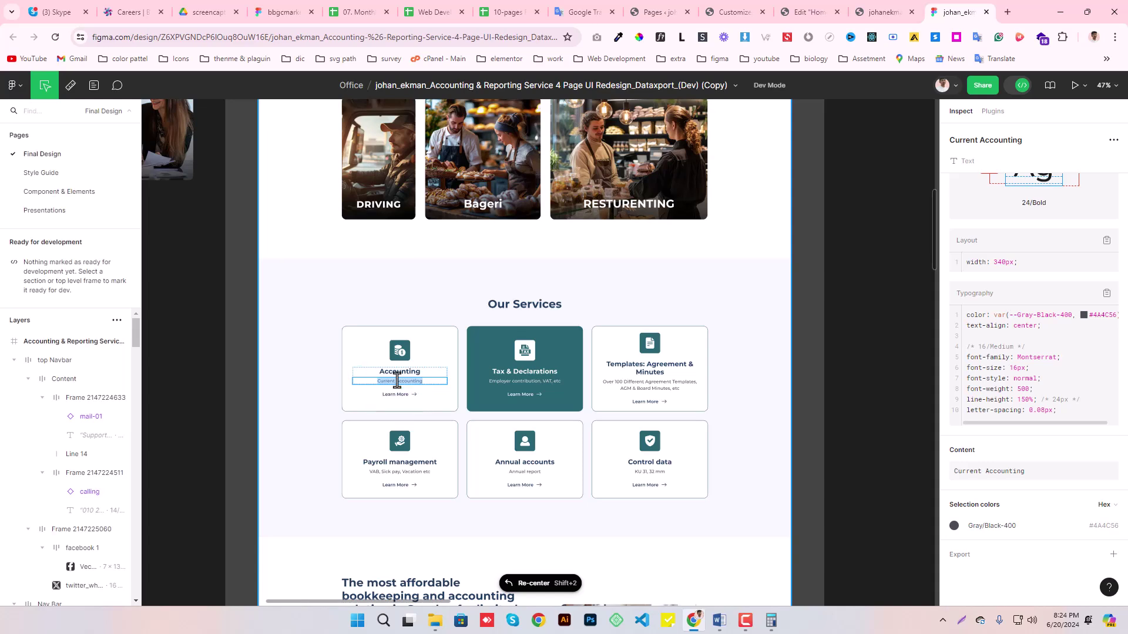
left_click(804, 10)
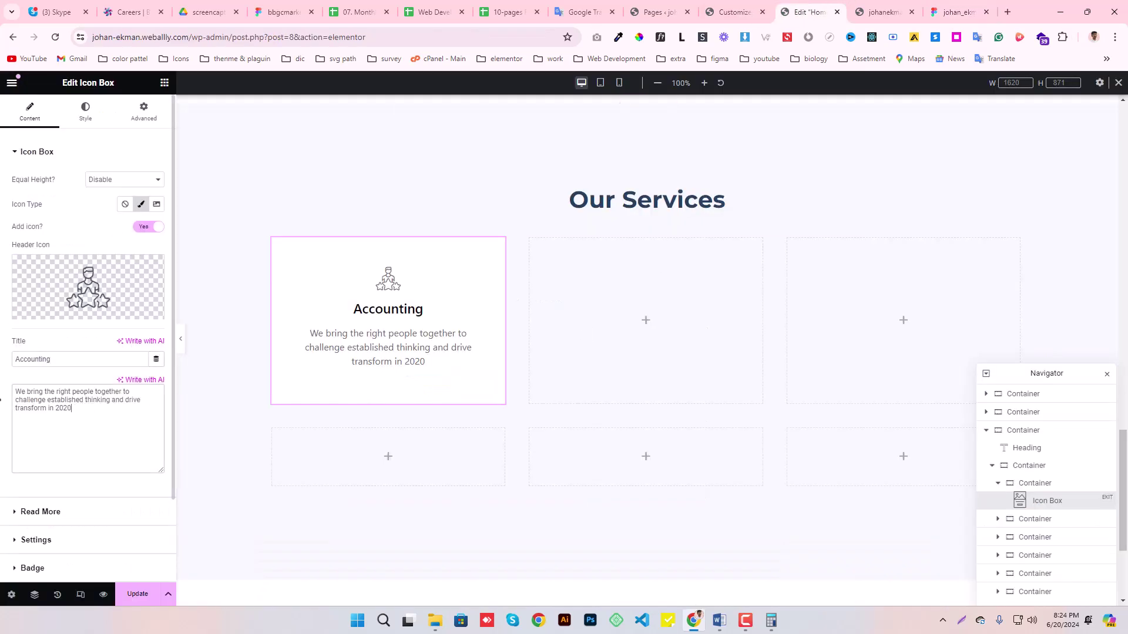
key("ctrl+a")
type("Current Accounting")
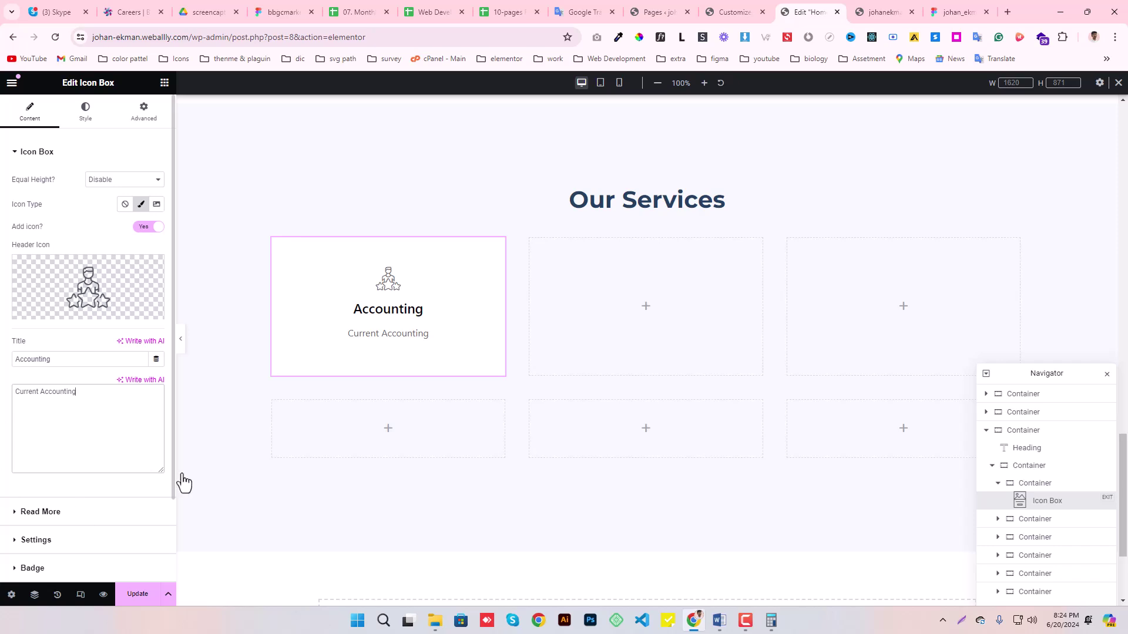
left_click(35, 541)
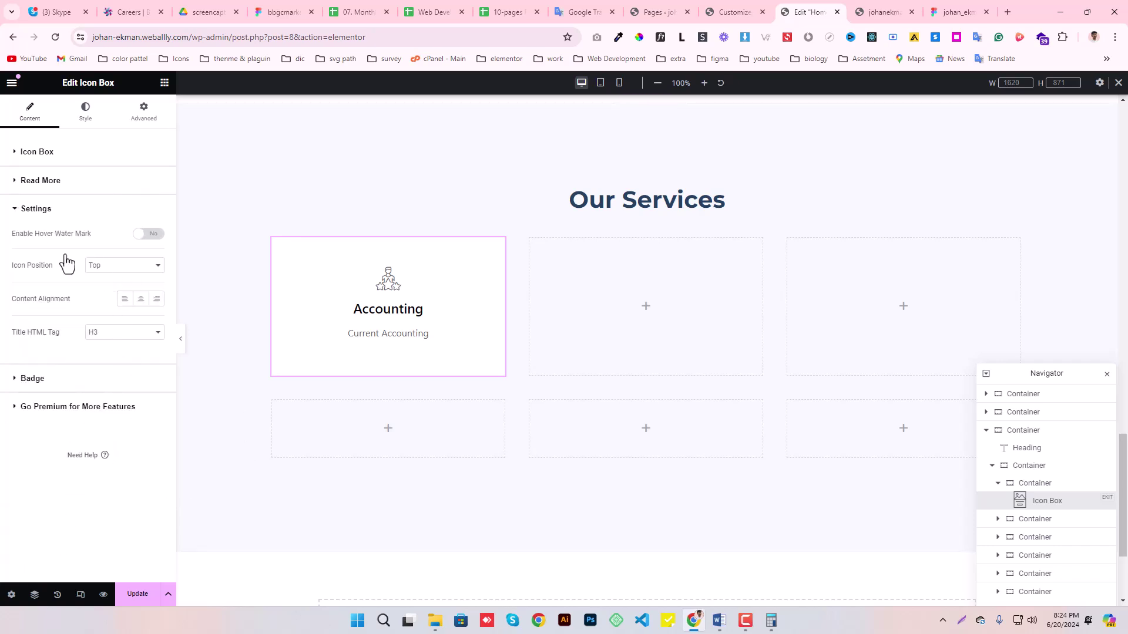
- Enable the Read More button and compare its label with Figma's Learn More text
left_click(43, 190)
left_click(149, 214)
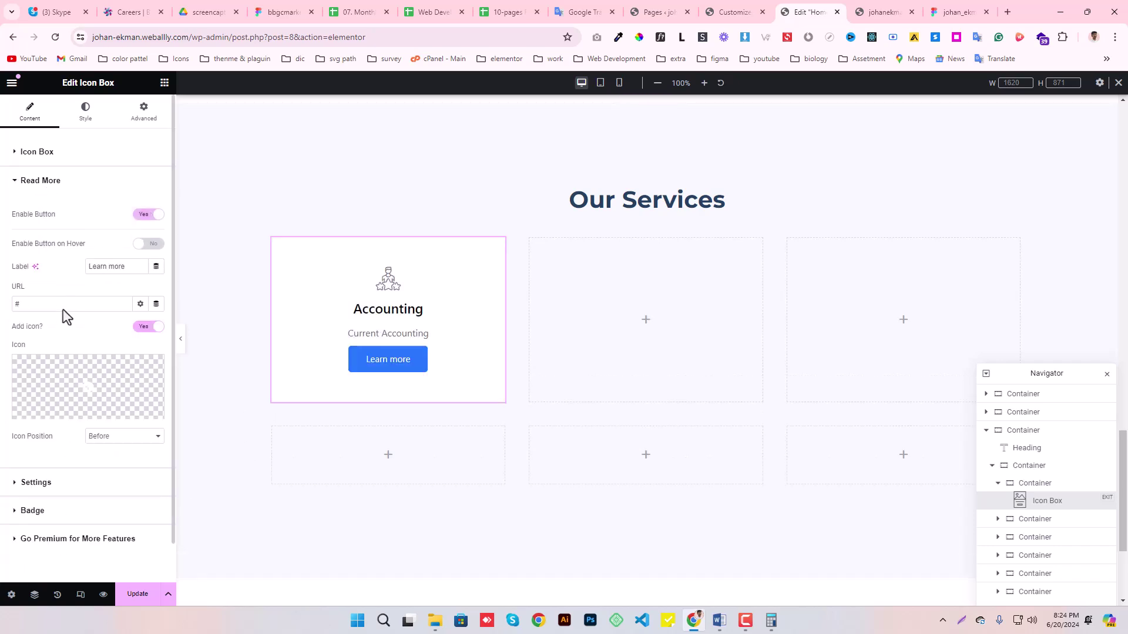
triple_click(131, 266)
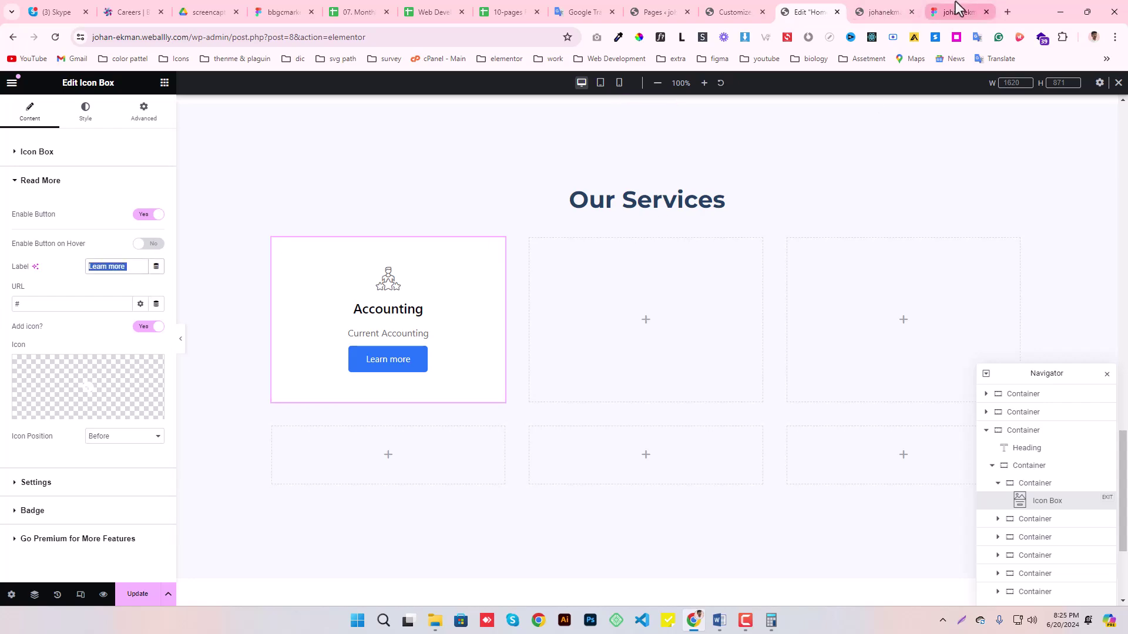
left_click(955, 11)
left_click(396, 394)
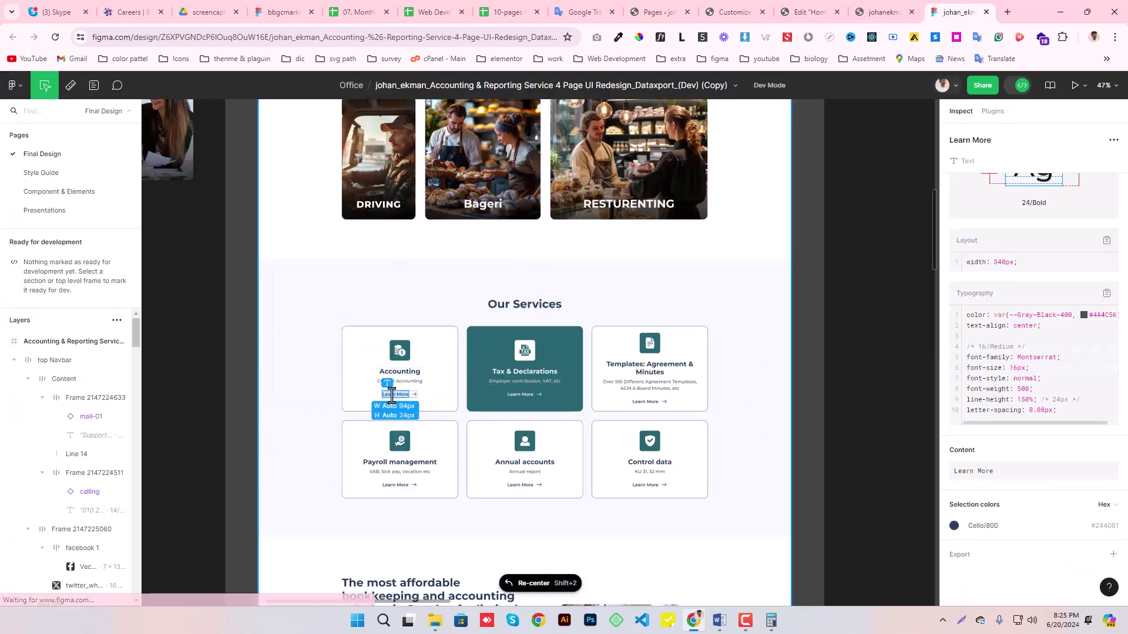
left_click(808, 12)
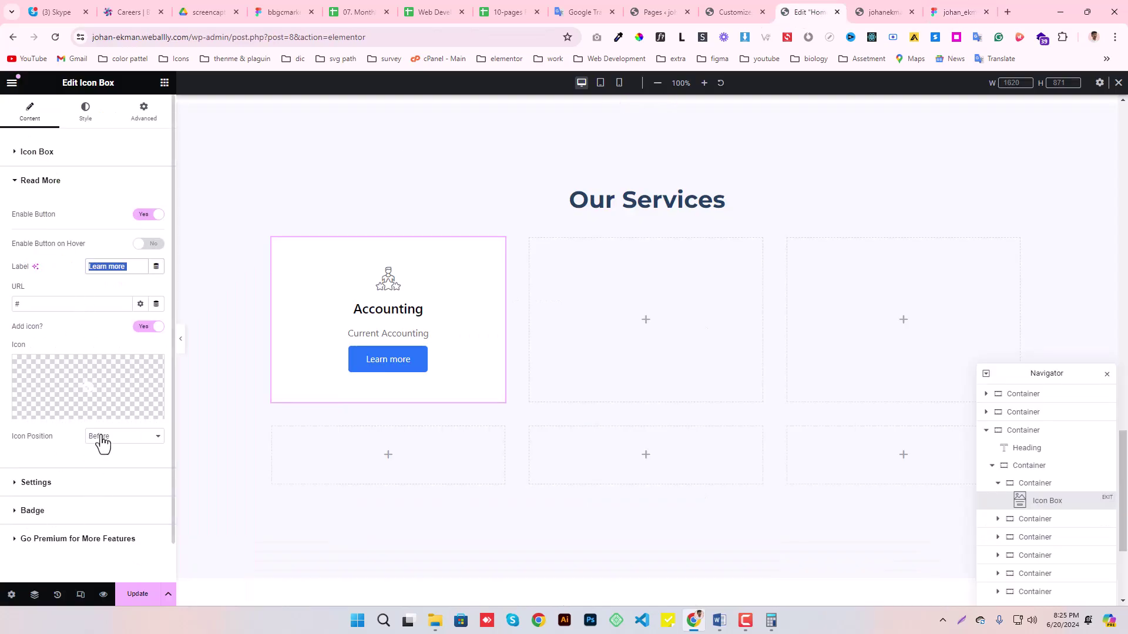
- Add a right-arrow icon after the button label and save the page
left_click(101, 442)
left_click(100, 456)
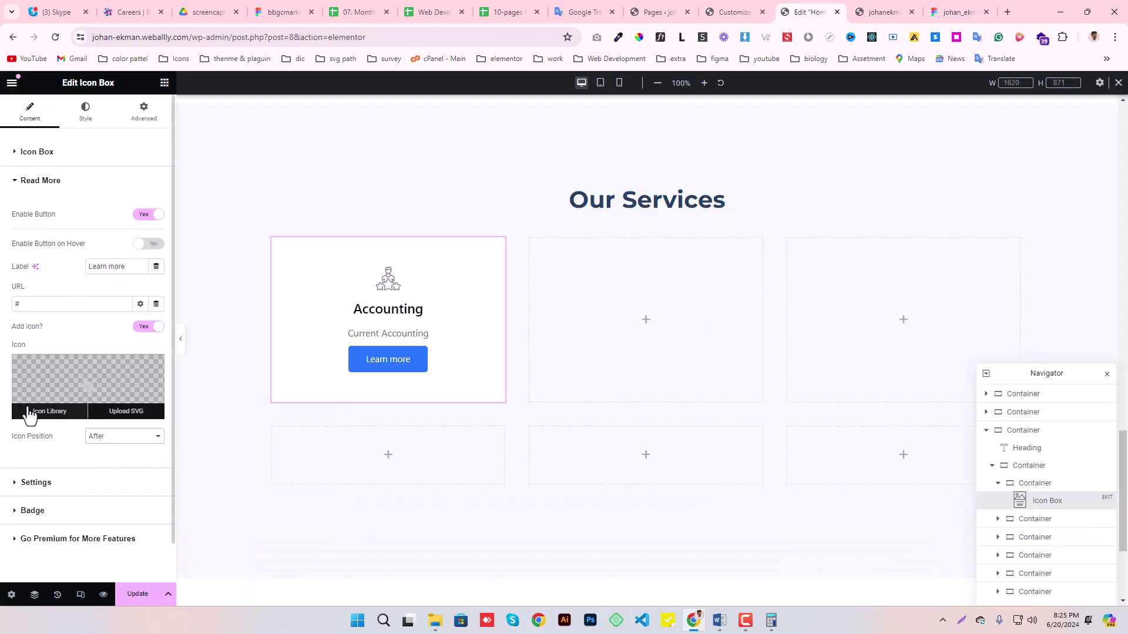
left_click(29, 413)
left_click(475, 153)
type("ar")
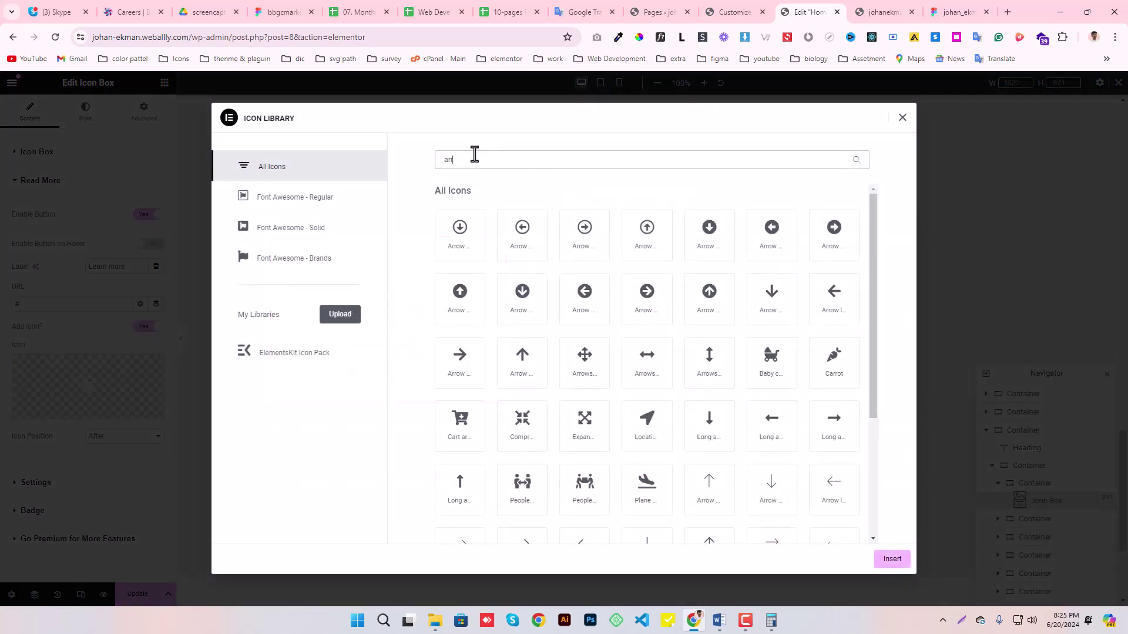
type("row")
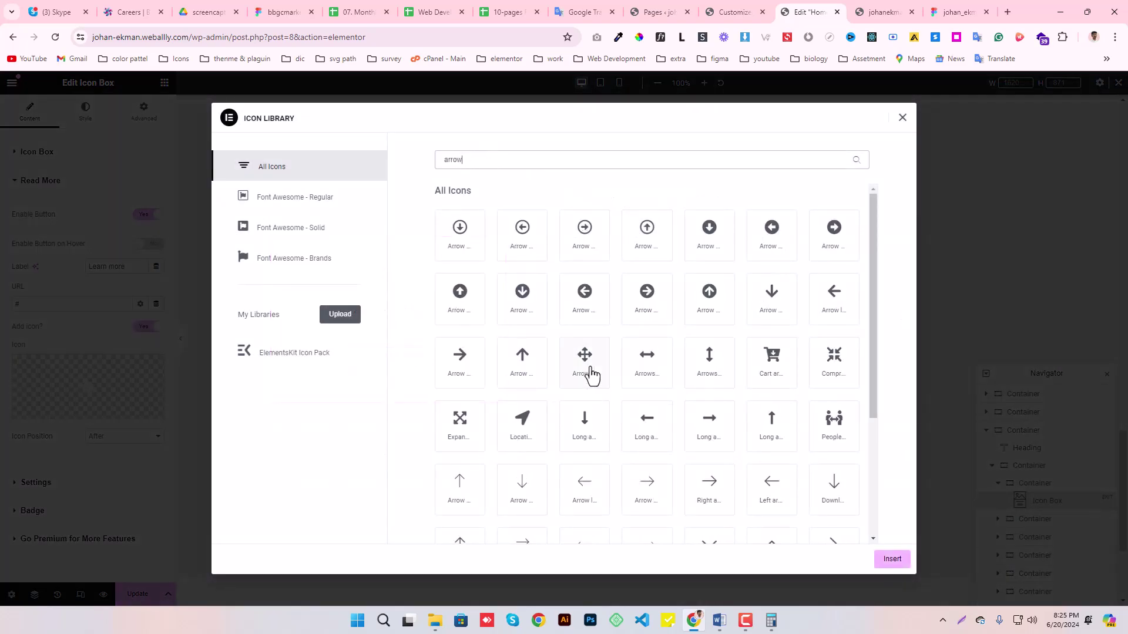
scroll(591, 375, "down", 3)
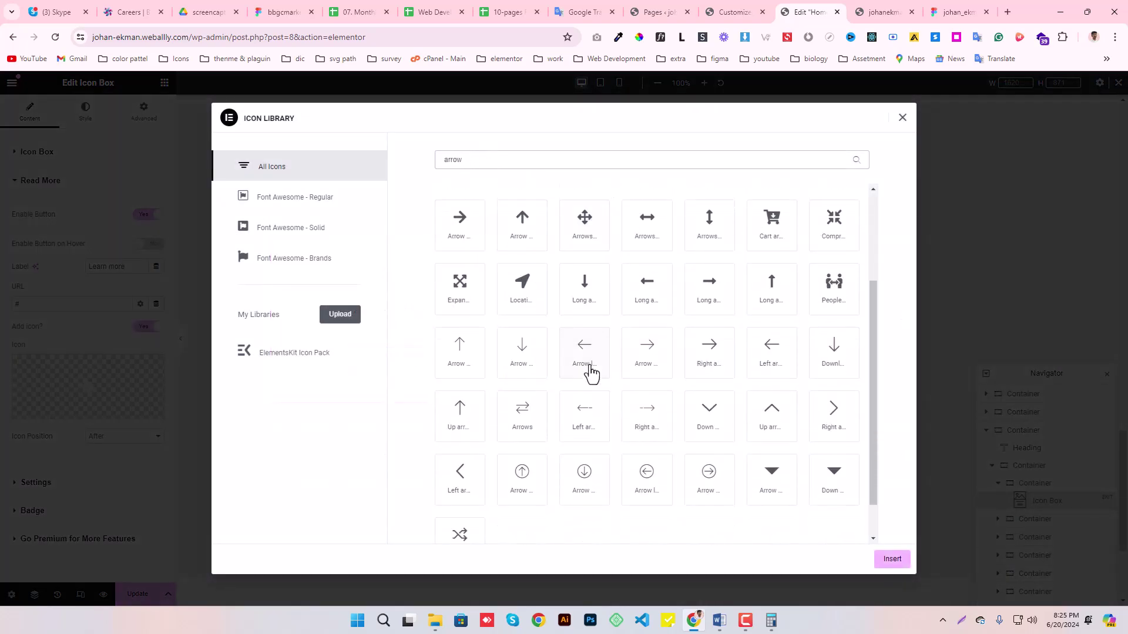
left_click(649, 358)
left_click(712, 377)
left_click(890, 561)
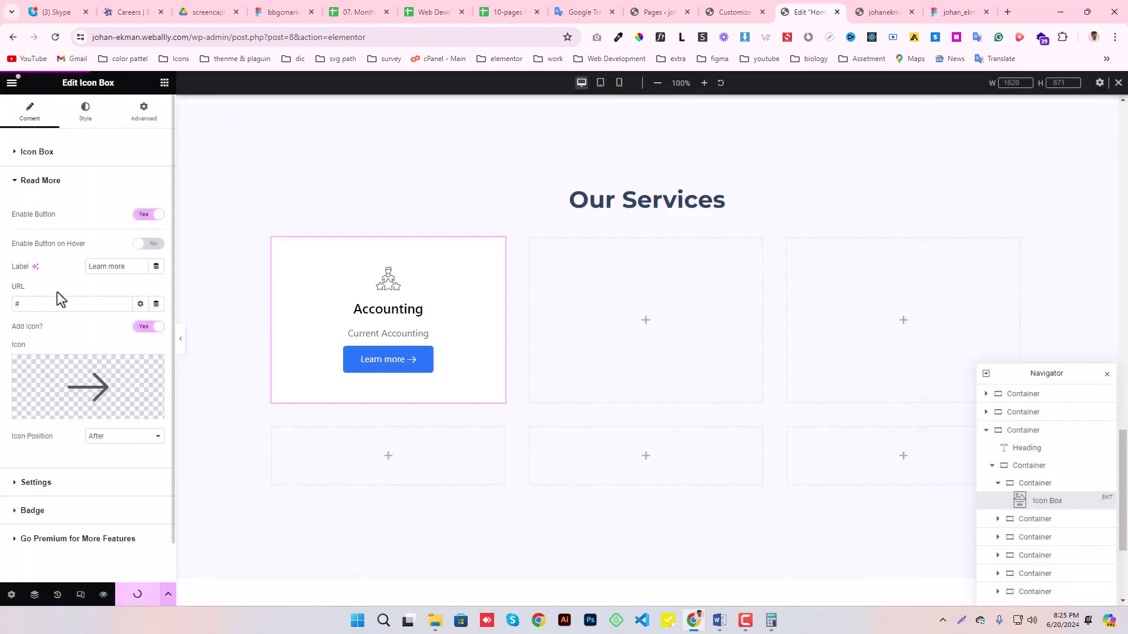
key("ctrl+s")
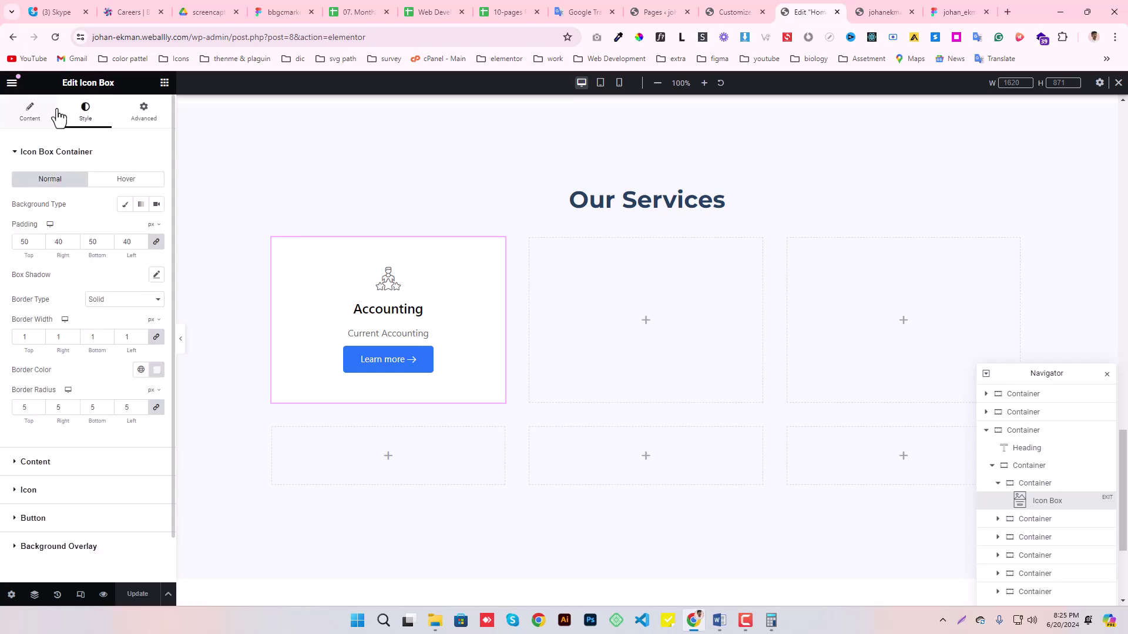
- Open the media picker for the icon box's header icon
left_click(35, 112)
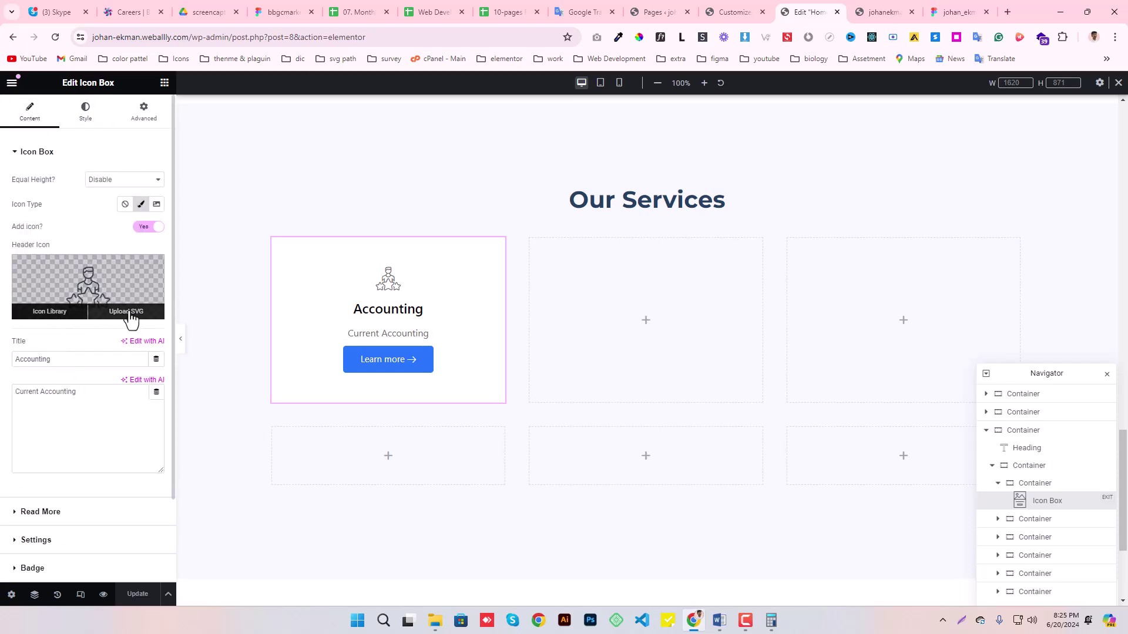
left_click(126, 312)
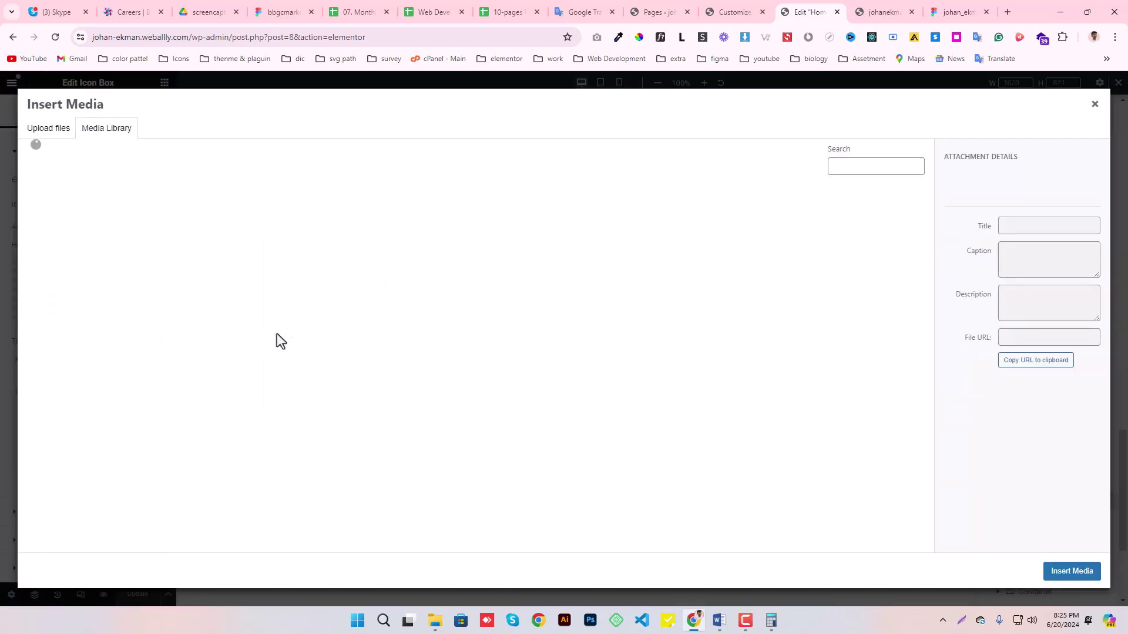
left_click(969, 12)
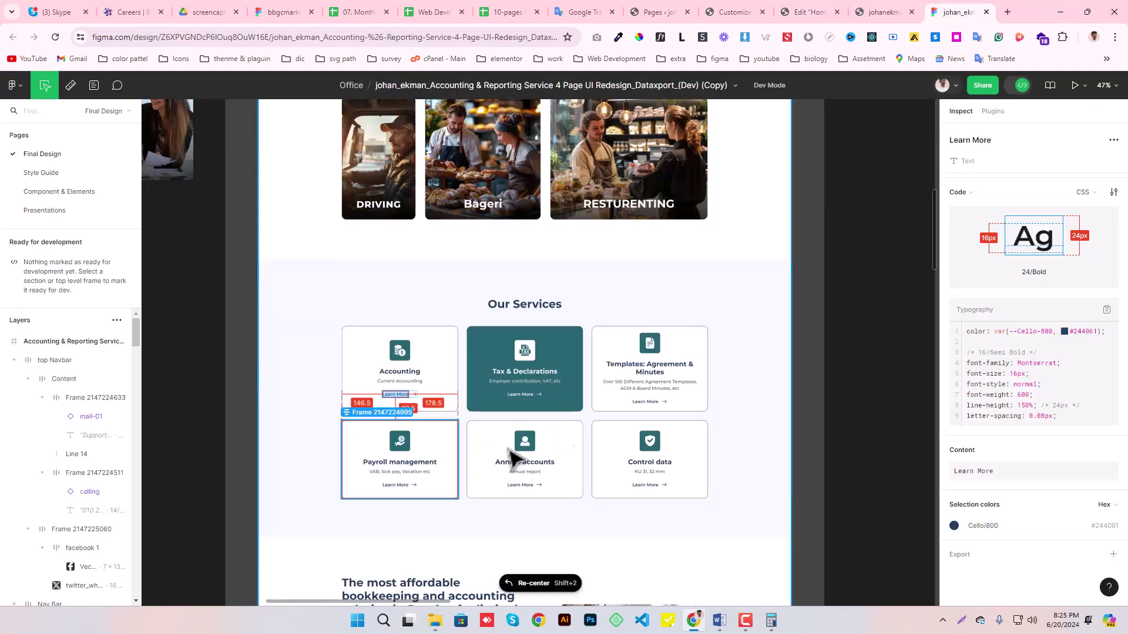
- Select the Accounting card's 40×40 coin icon in Figma and download it as an SVG
left_click(399, 352)
scroll(1030, 416, "down", 1)
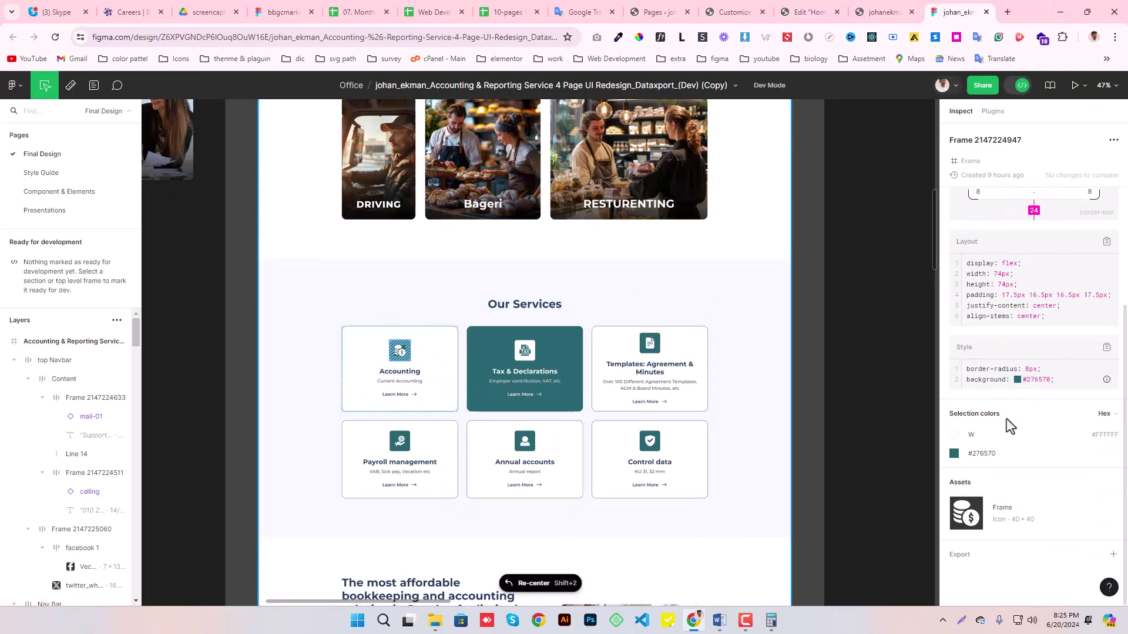
left_click(402, 355)
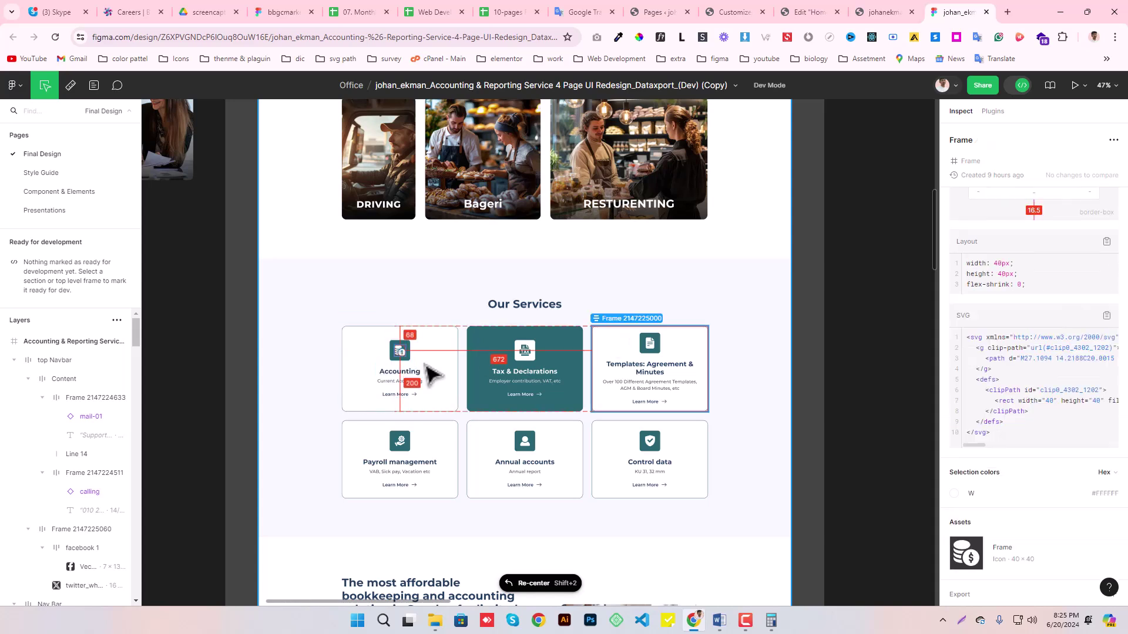
scroll(1011, 417, "down", 1)
scroll(1011, 417, "down", 1)
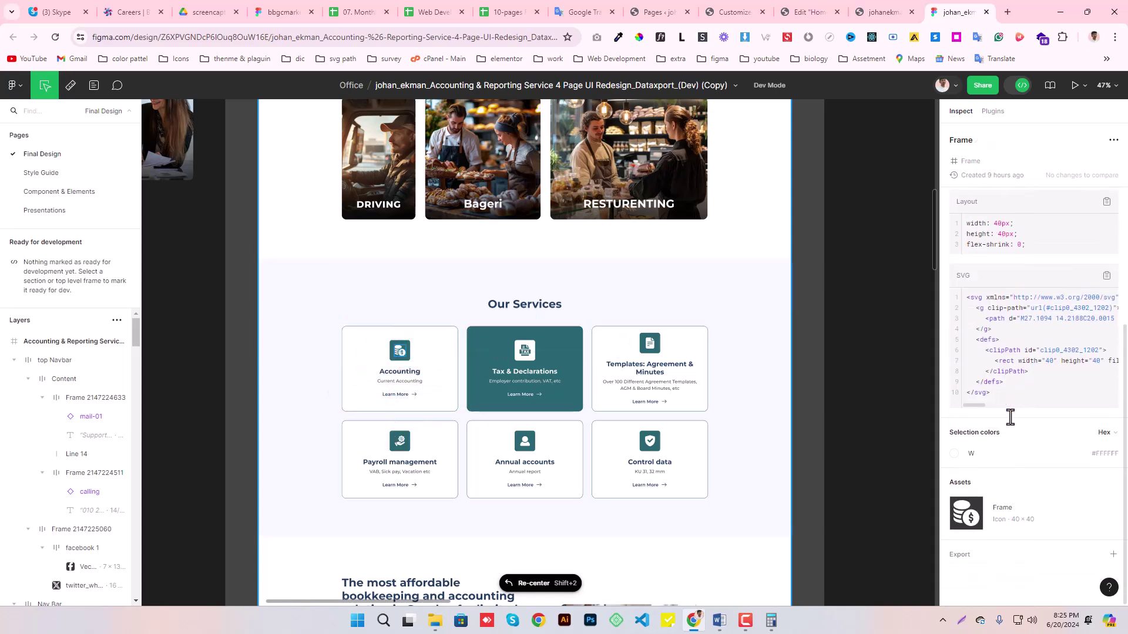
mouse_move(1031, 513)
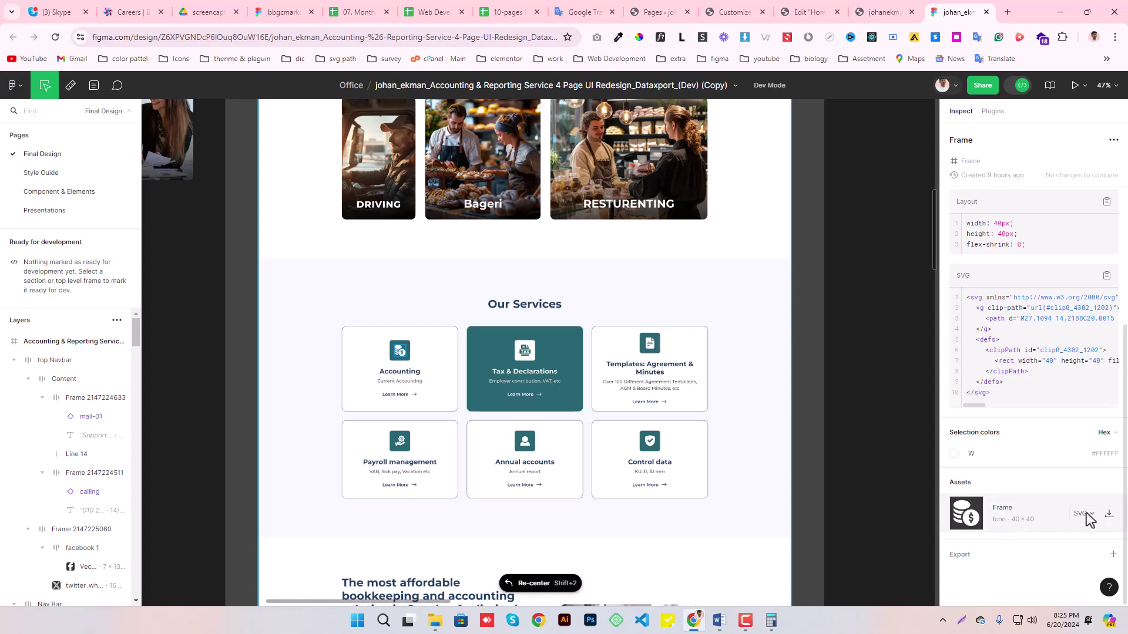
left_click(1110, 515)
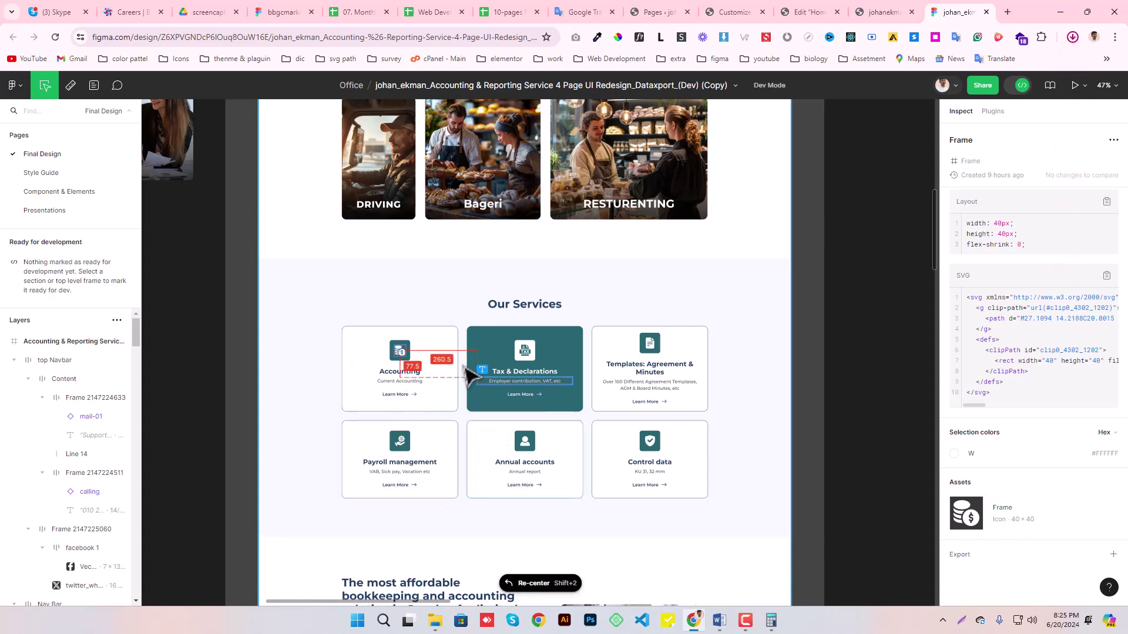
left_click(801, 12)
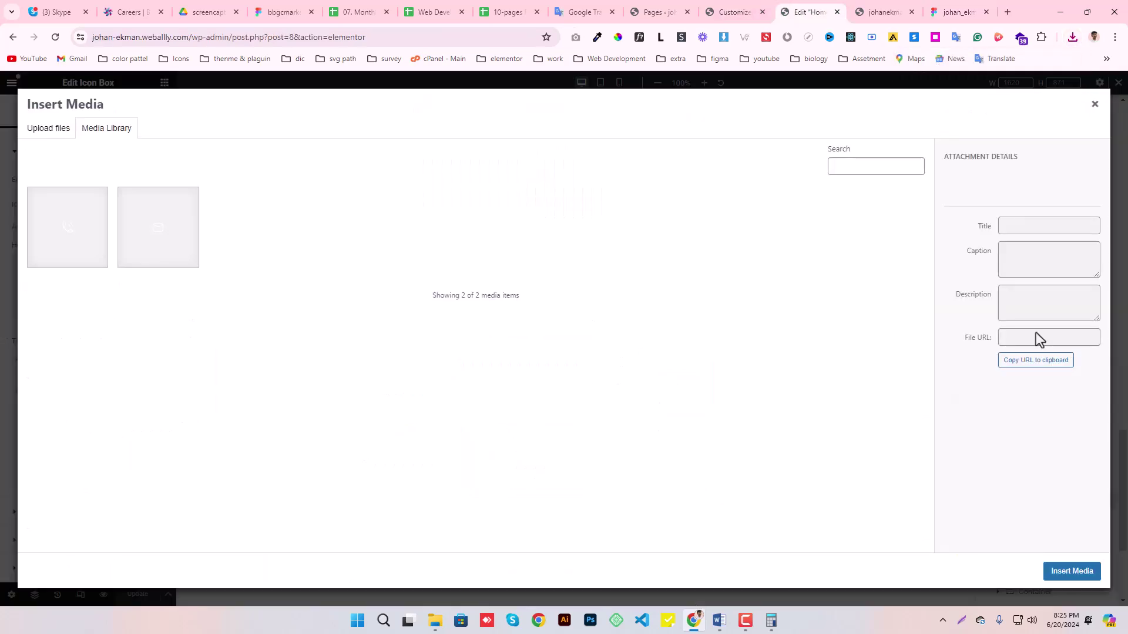
- Upload Frame (36).svg to the media library and insert it as the Accounting icon
left_click(1072, 37)
left_click_drag(954, 88, 317, 239)
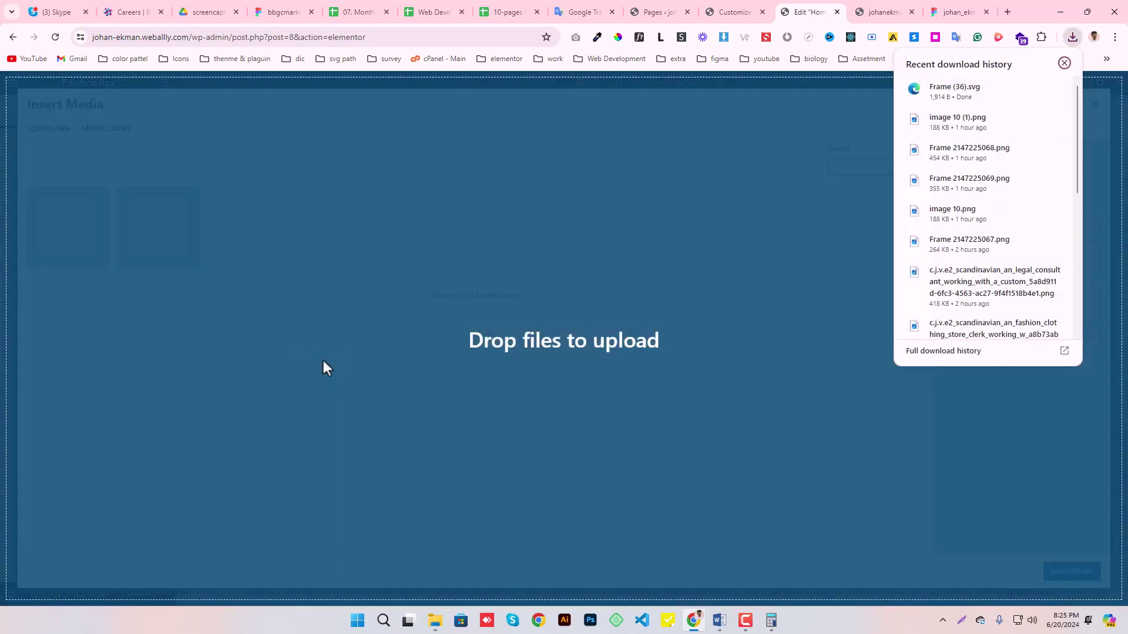
left_click_drag(957, 118, 477, 273)
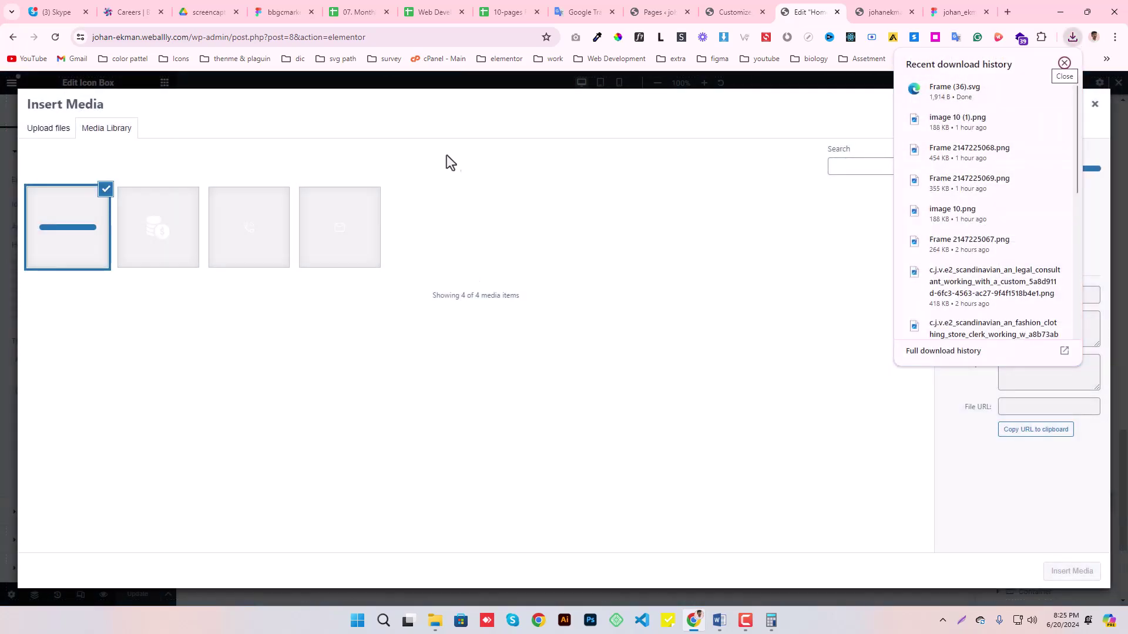
left_click(335, 156)
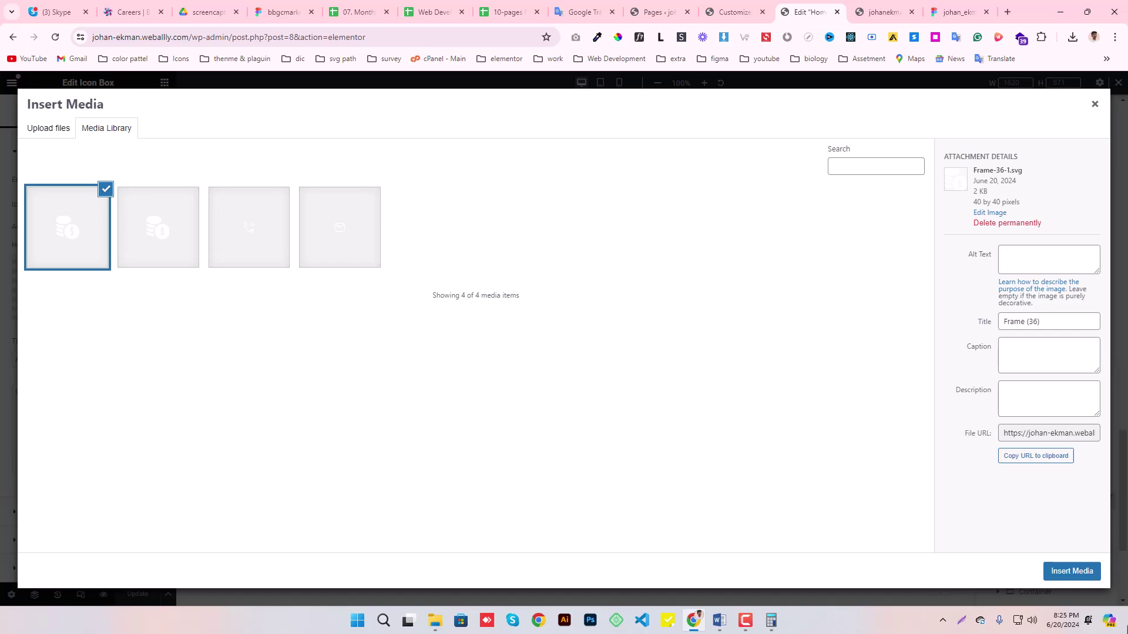
left_click(1070, 569)
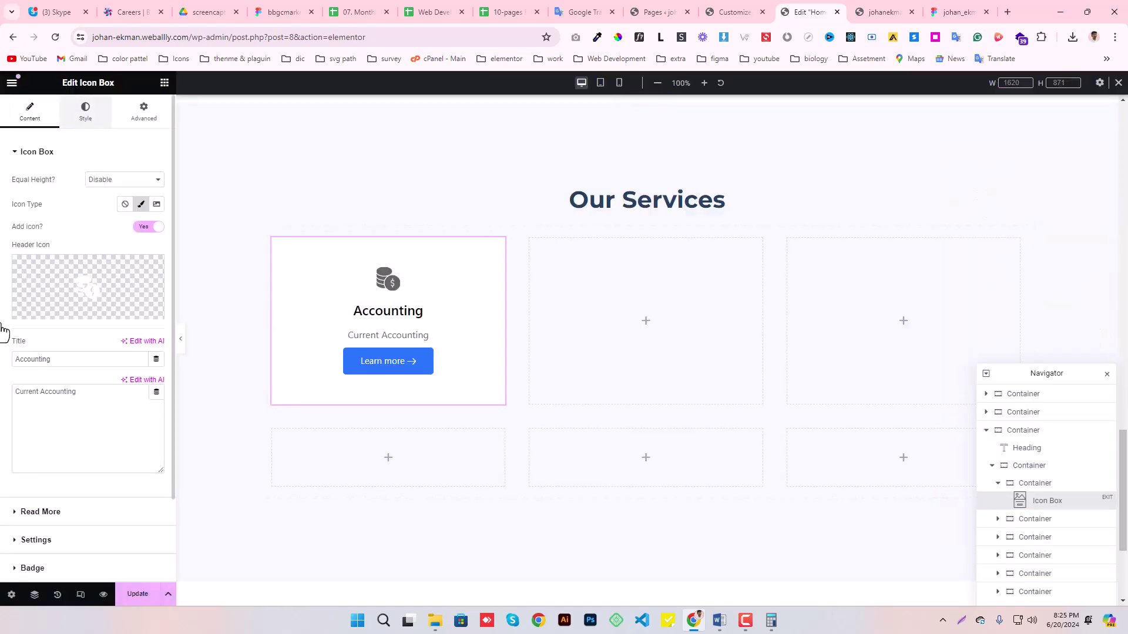
- Give the Accounting icon 10 px padding and a dark navy global background colour
scroll(76, 310, "down", 1)
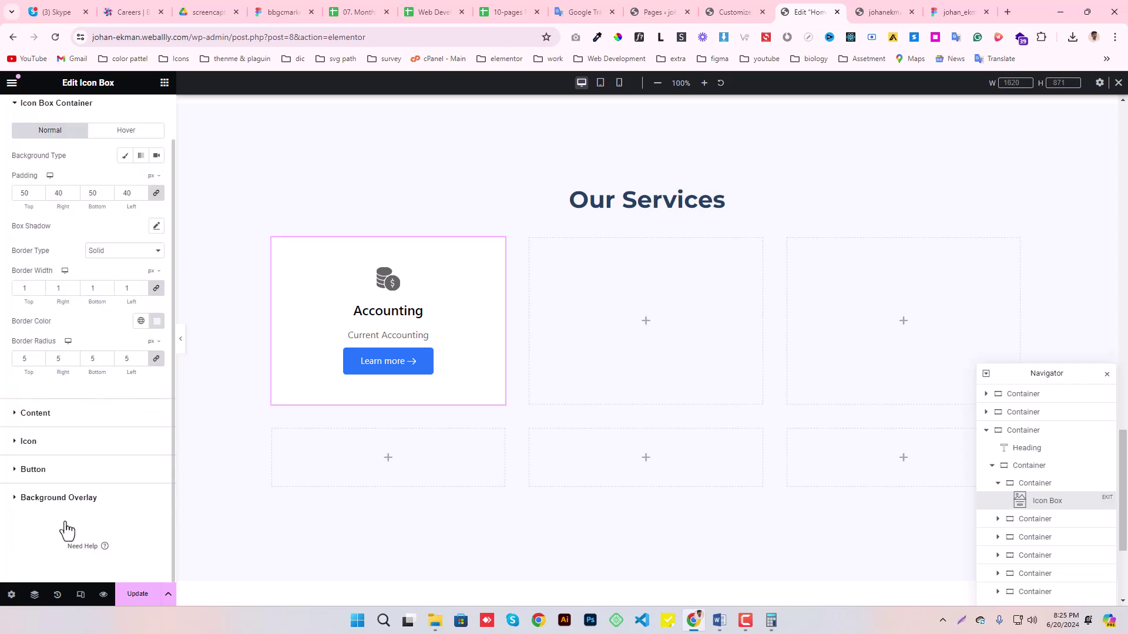
left_click(32, 450)
scroll(56, 302, "down", 2)
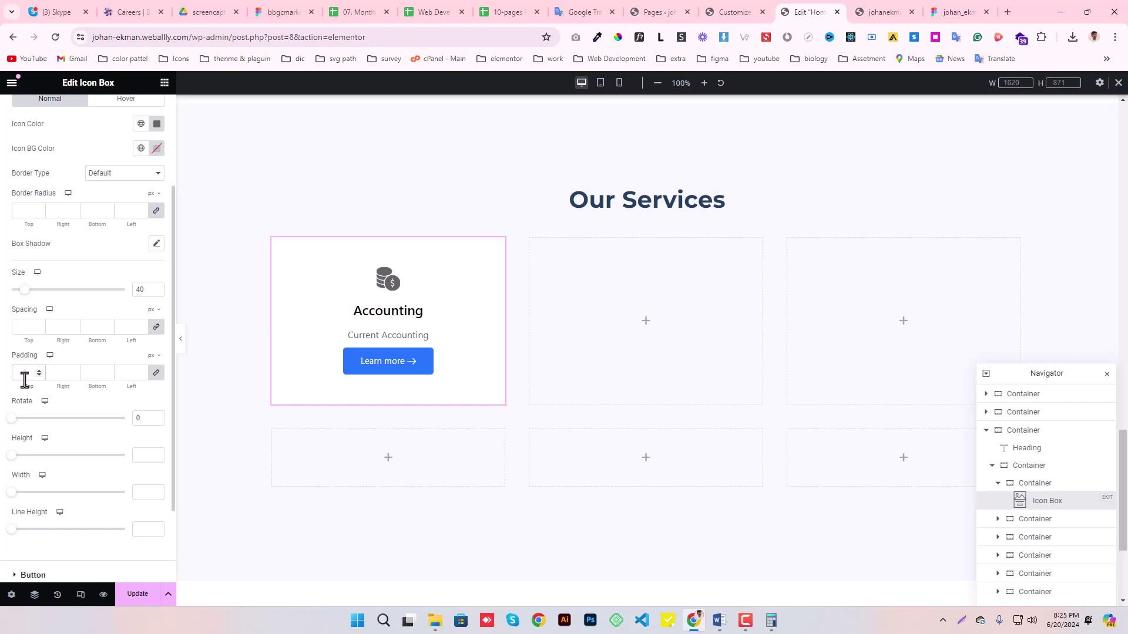
type("10")
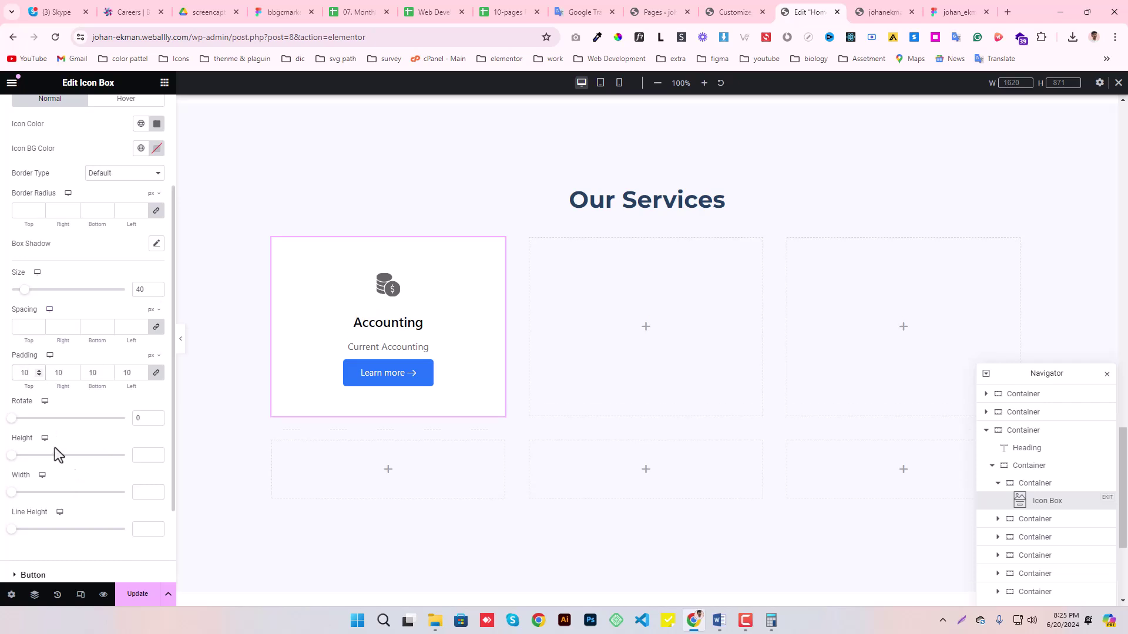
scroll(97, 355, "up", 2)
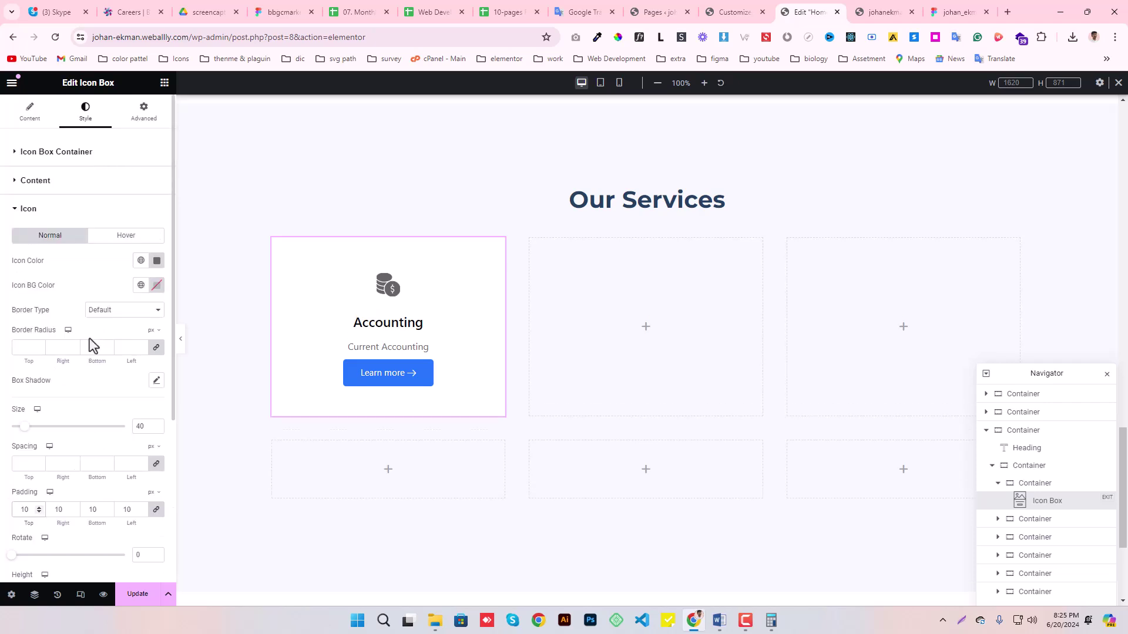
left_click(141, 286)
left_click(70, 447)
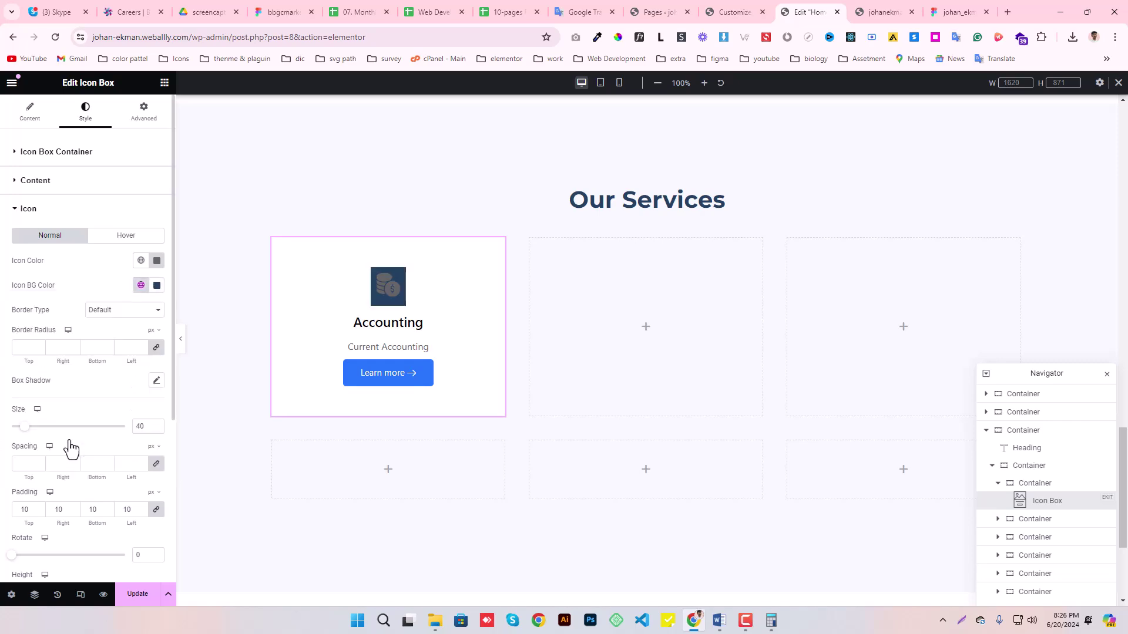
- Read the icon tile's 74 px height and 17.5 / 16.5 px padding in Figma
left_click(957, 11)
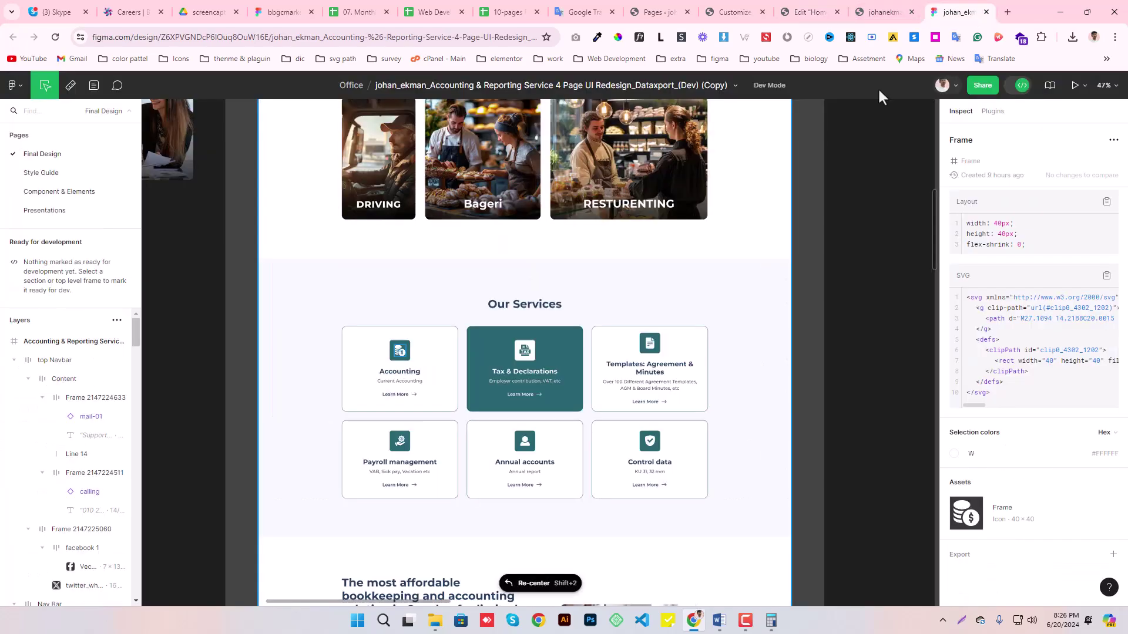
left_click(405, 353)
scroll(1087, 411, "down", 2)
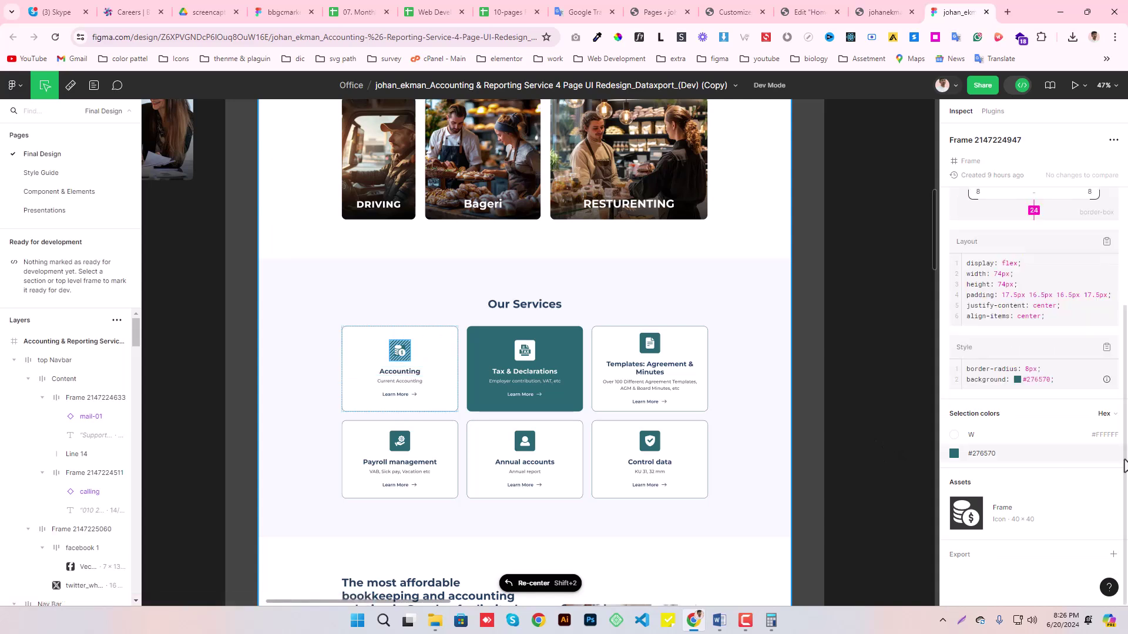
left_click(999, 285)
left_click(1021, 296)
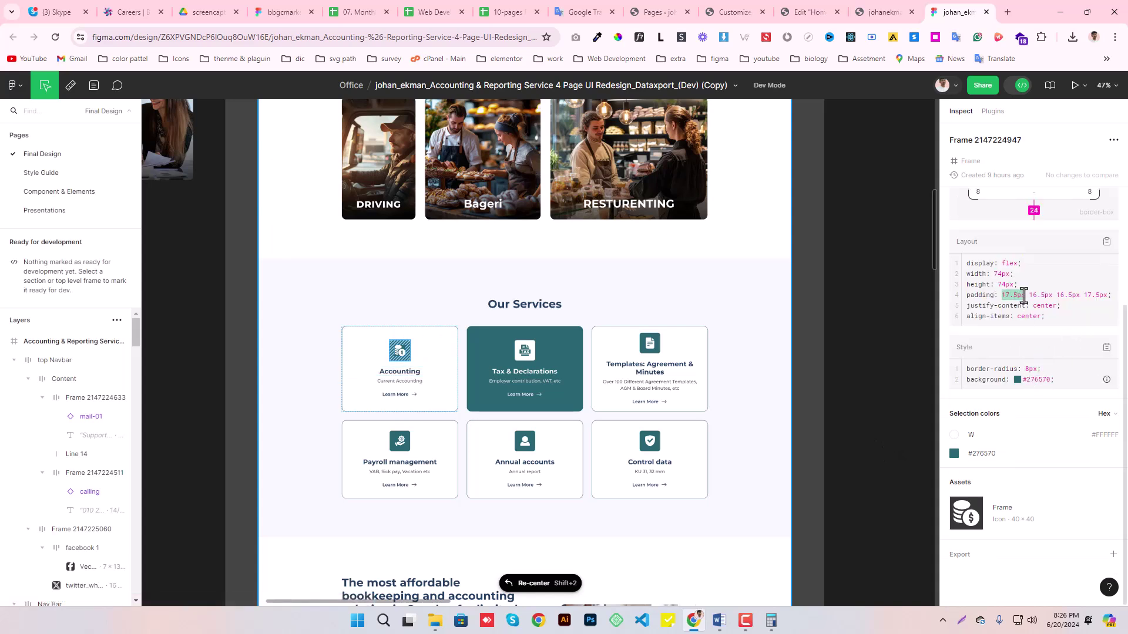
left_click(1033, 296)
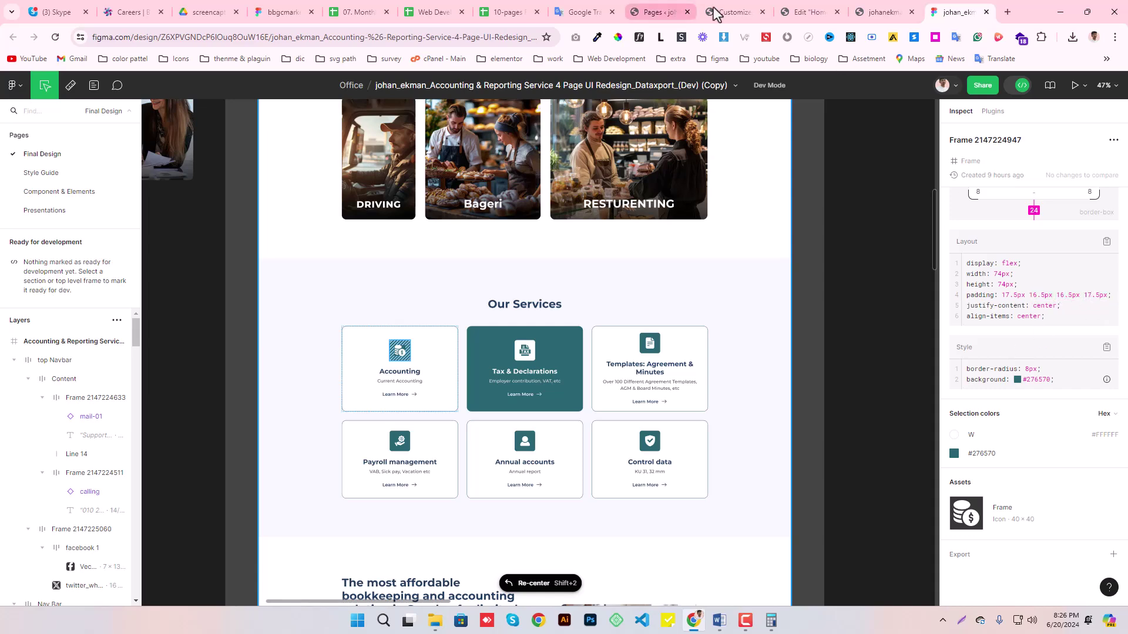
left_click(813, 11)
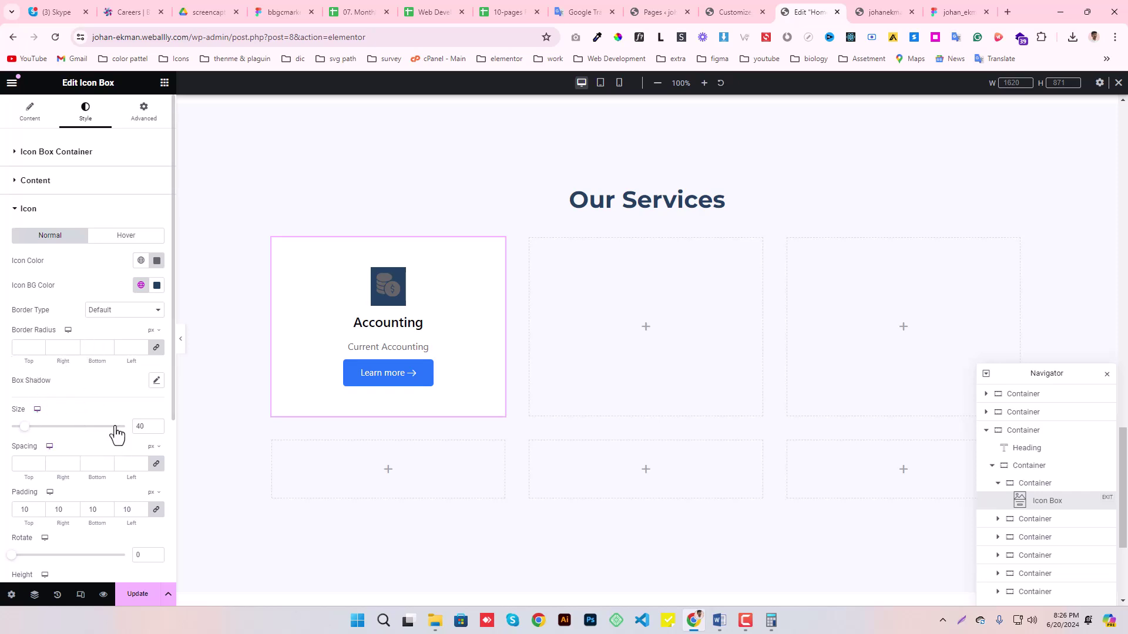
- Unlink the icon padding and enter 17, 16, 17, 16 px
scroll(90, 521, "down", 2)
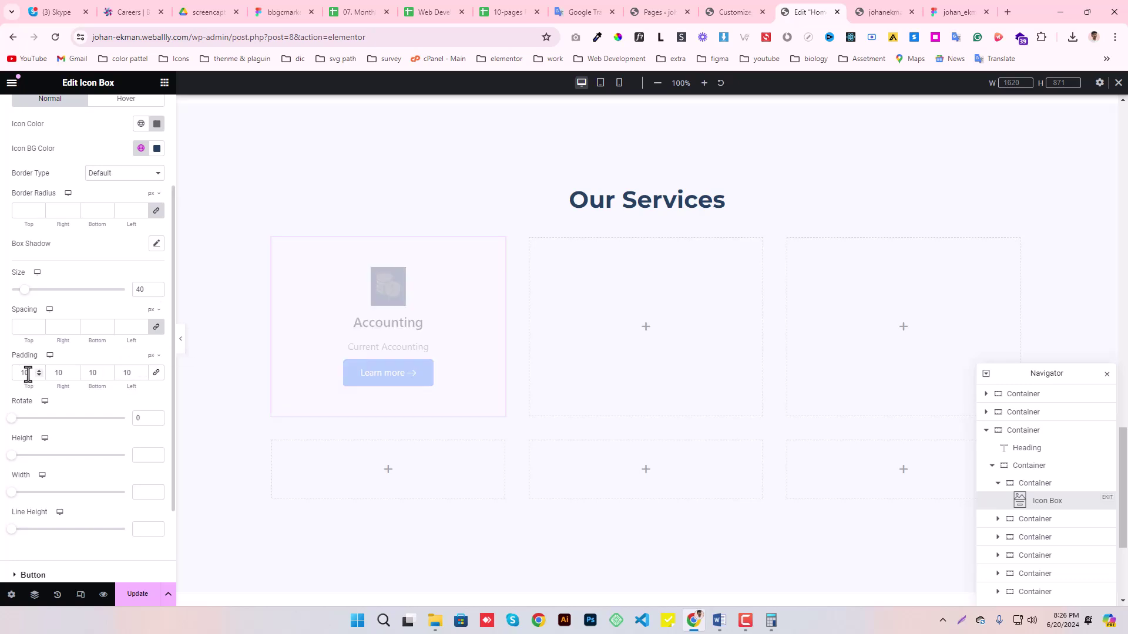
left_click_drag(39, 369, 21, 374)
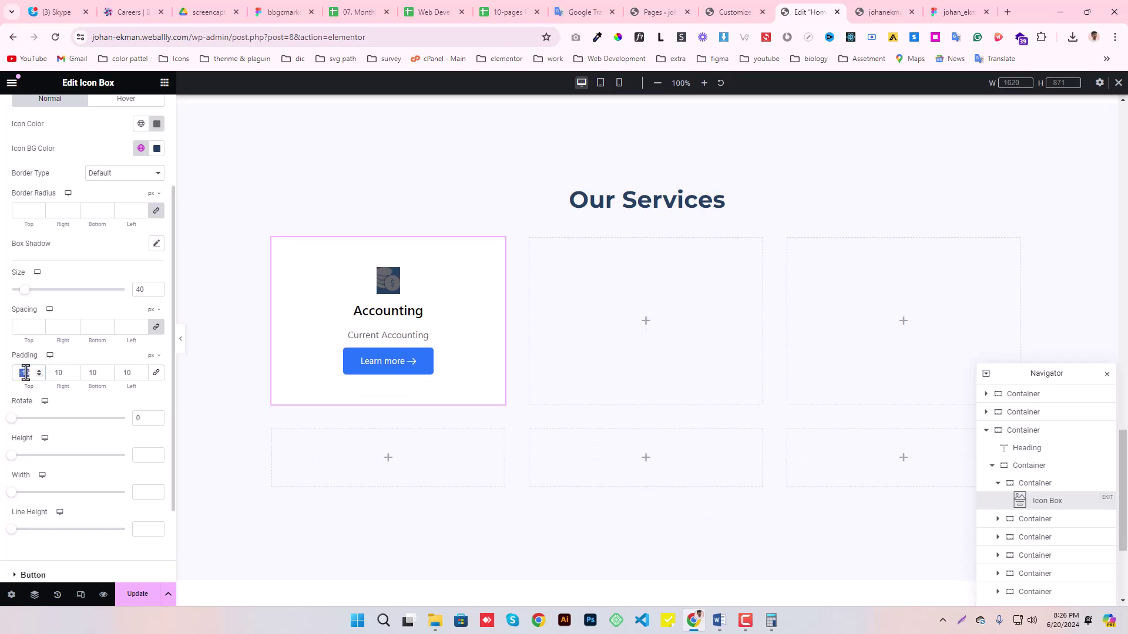
type("16")
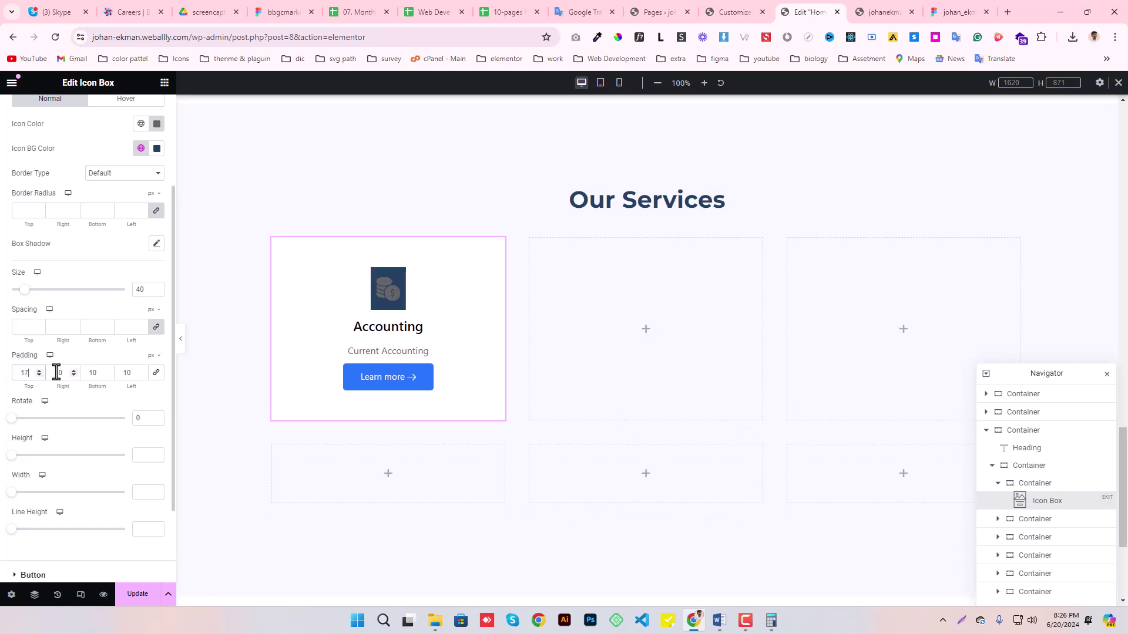
type("16")
type("17")
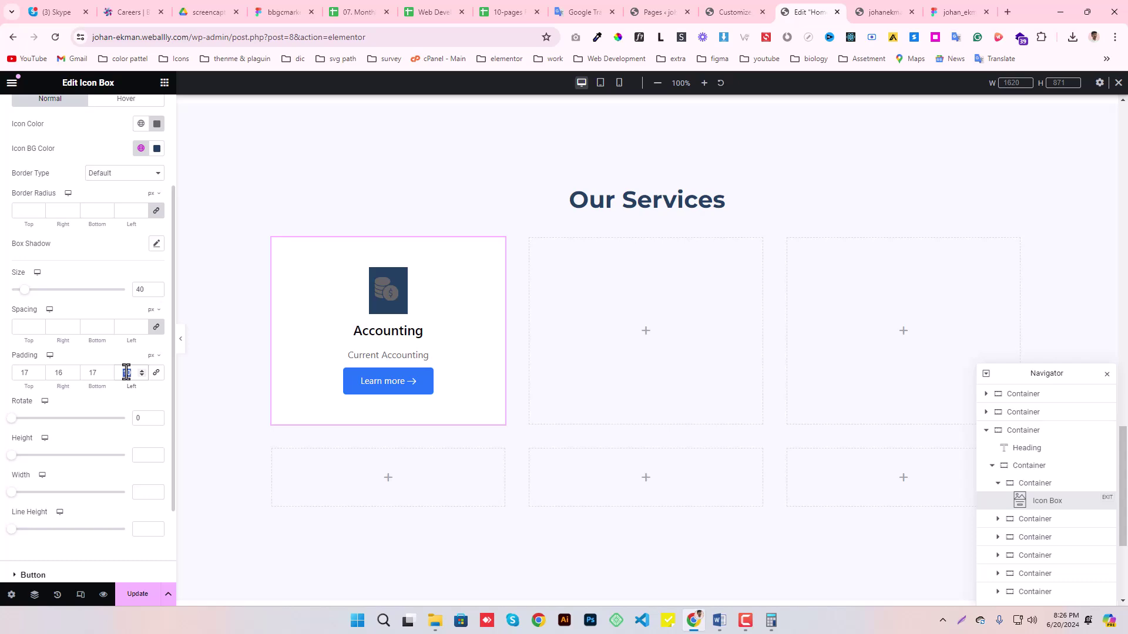
type("16")
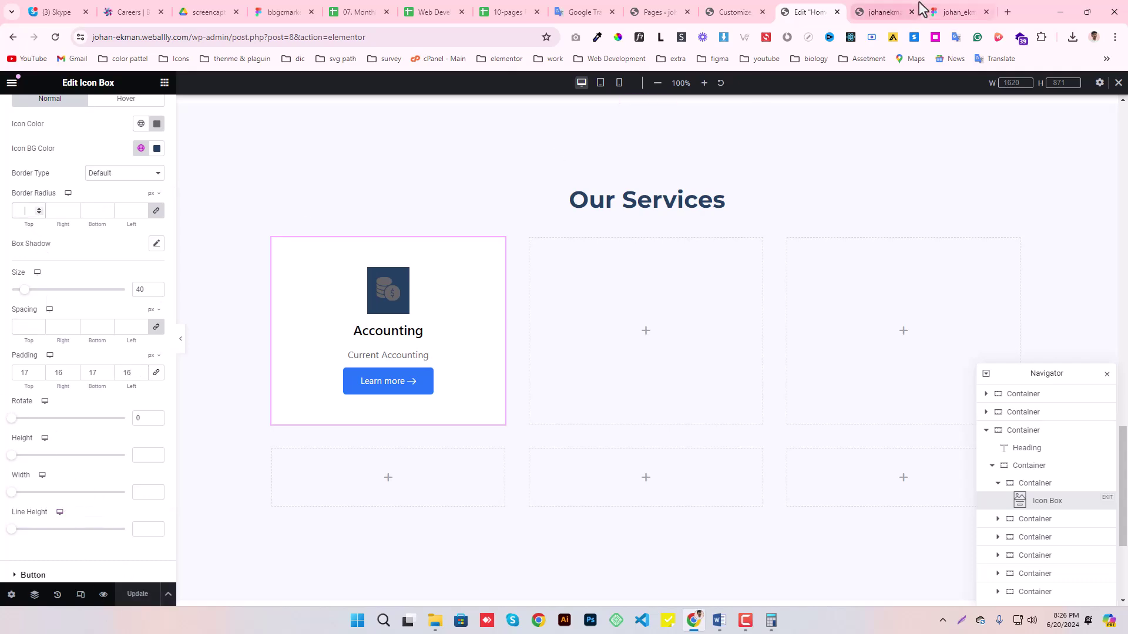
left_click(948, 12)
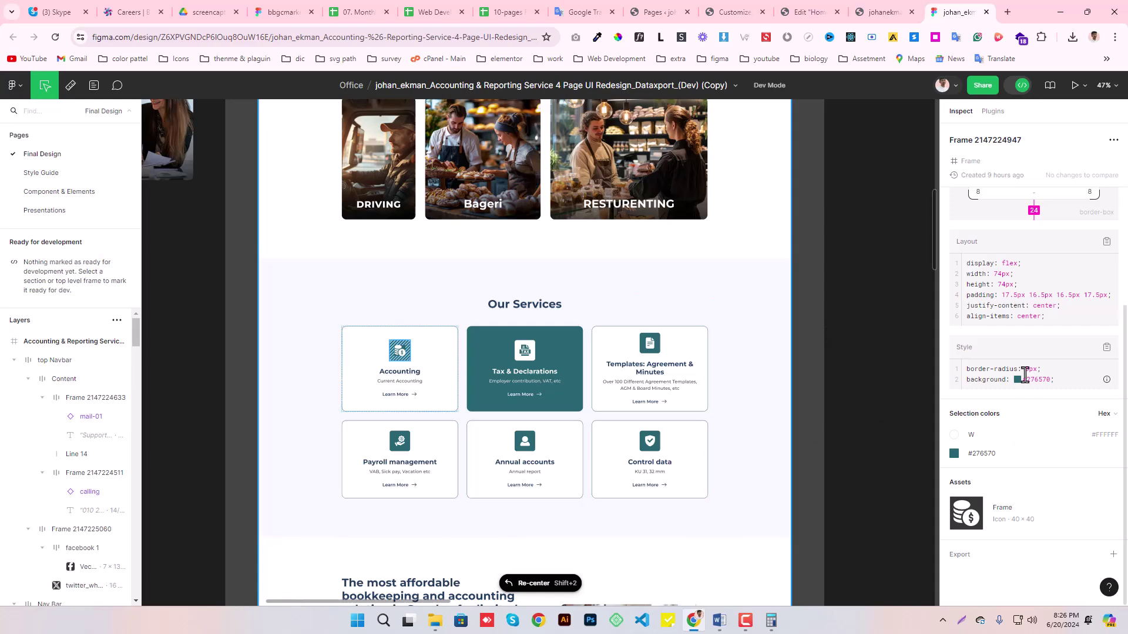
- Set the icon border radius to 8 px and make the coin icon white
left_click(810, 12)
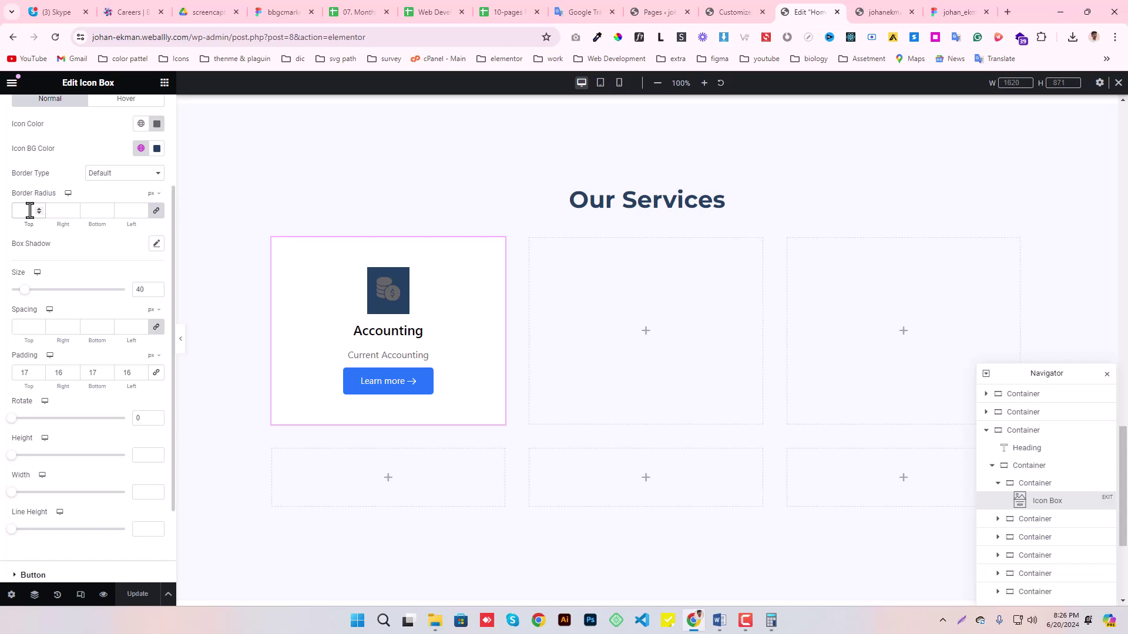
type("8")
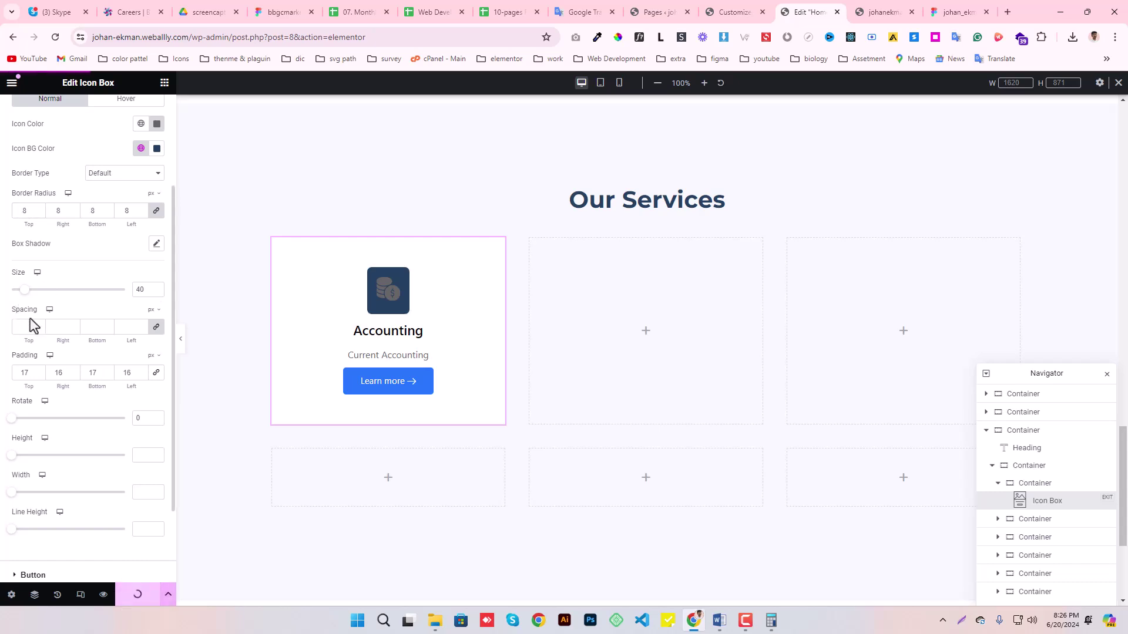
scroll(88, 311, "up", 3)
left_click(141, 260)
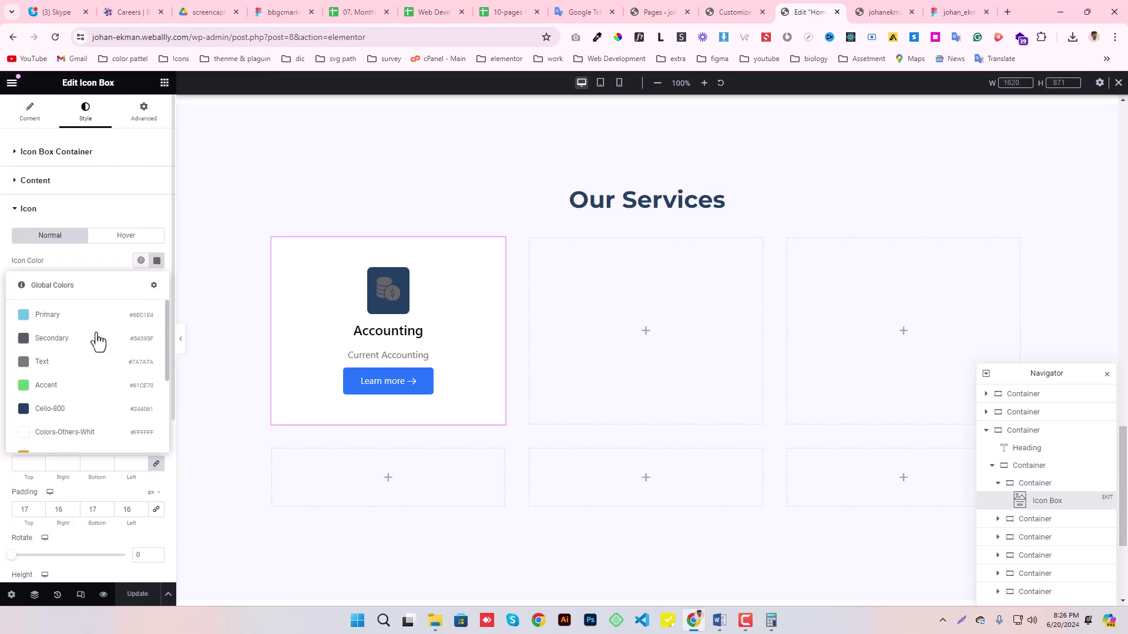
left_click(50, 432)
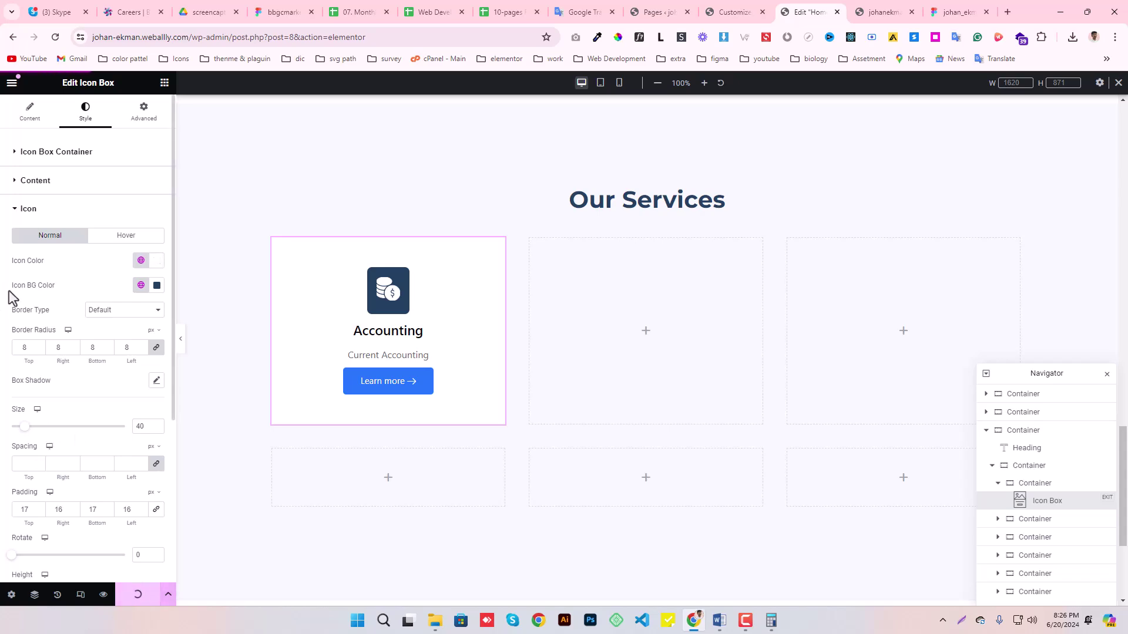
- Compare the styled icon tile against the Figma design
left_click(954, 10)
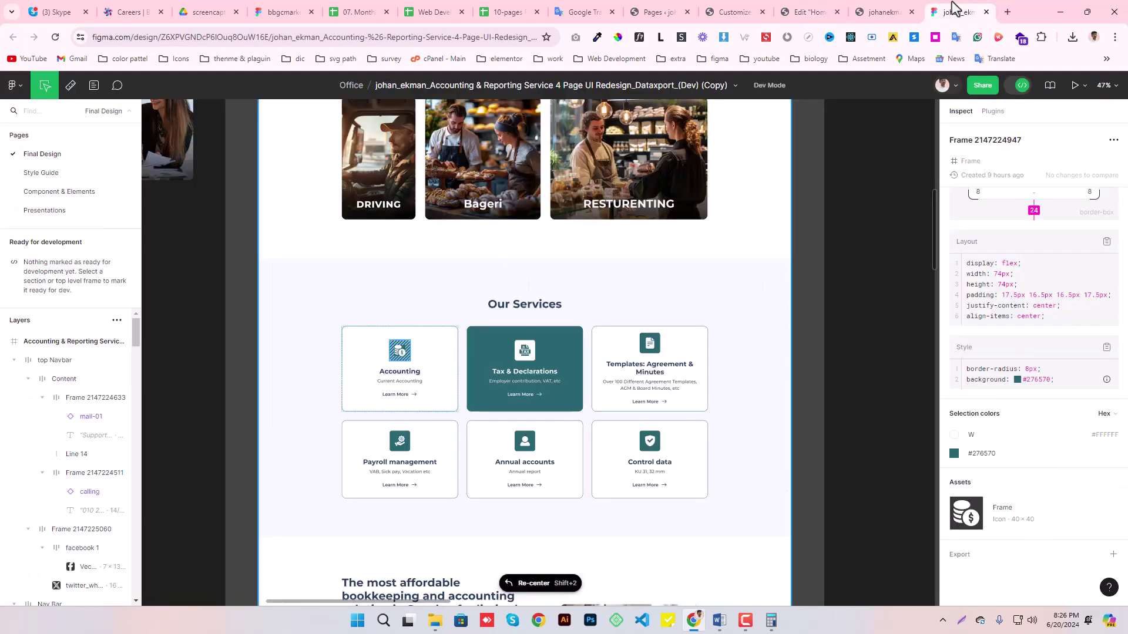
left_click(833, 424)
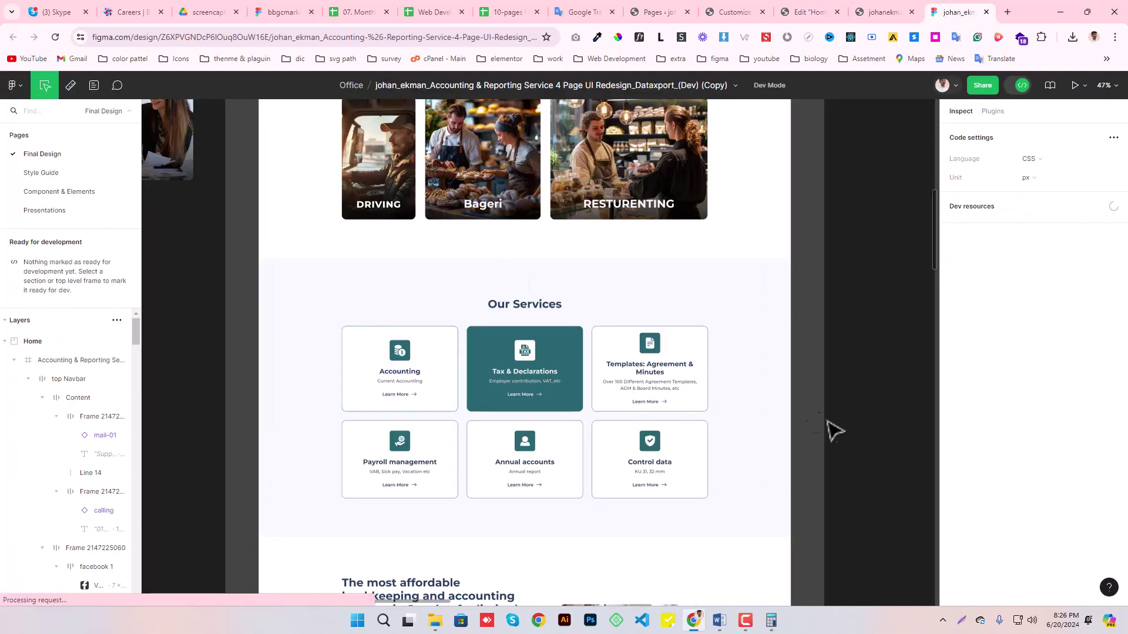
left_click(804, 12)
left_click(141, 285)
- Fill the icon tile with dark teal #276570 and update the page
scroll(82, 452, "down", 3)
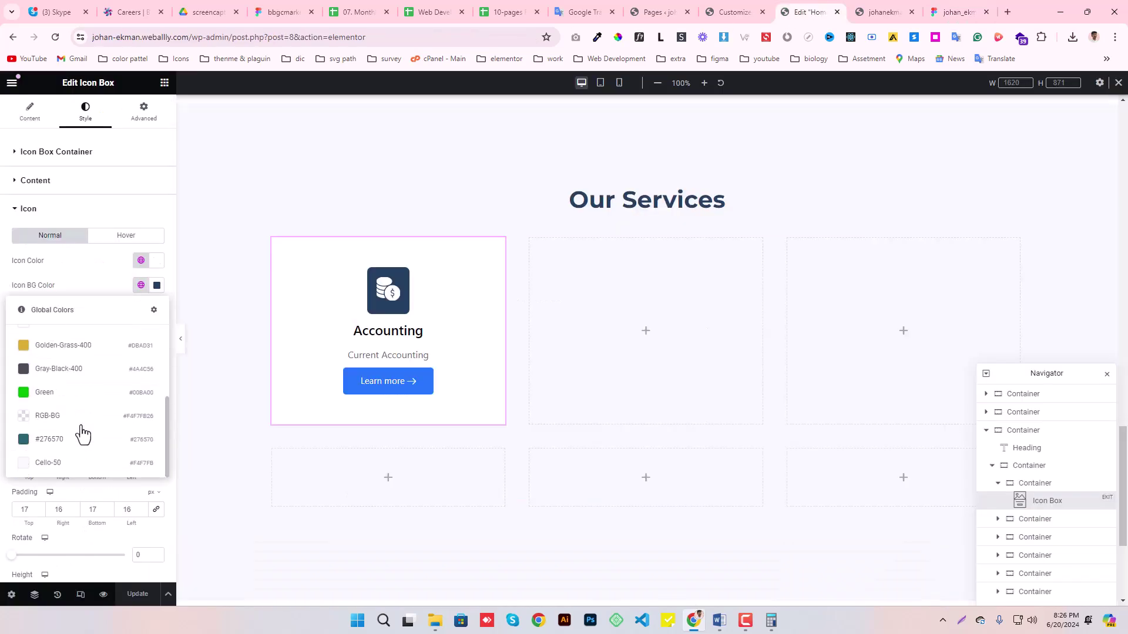
left_click(66, 436)
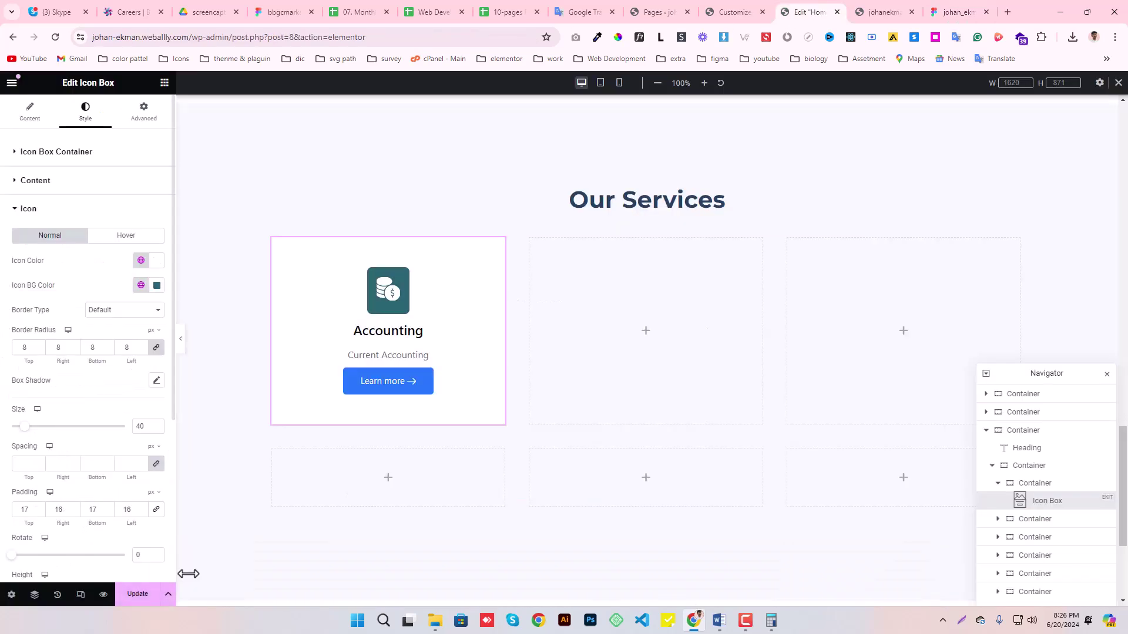
left_click(137, 594)
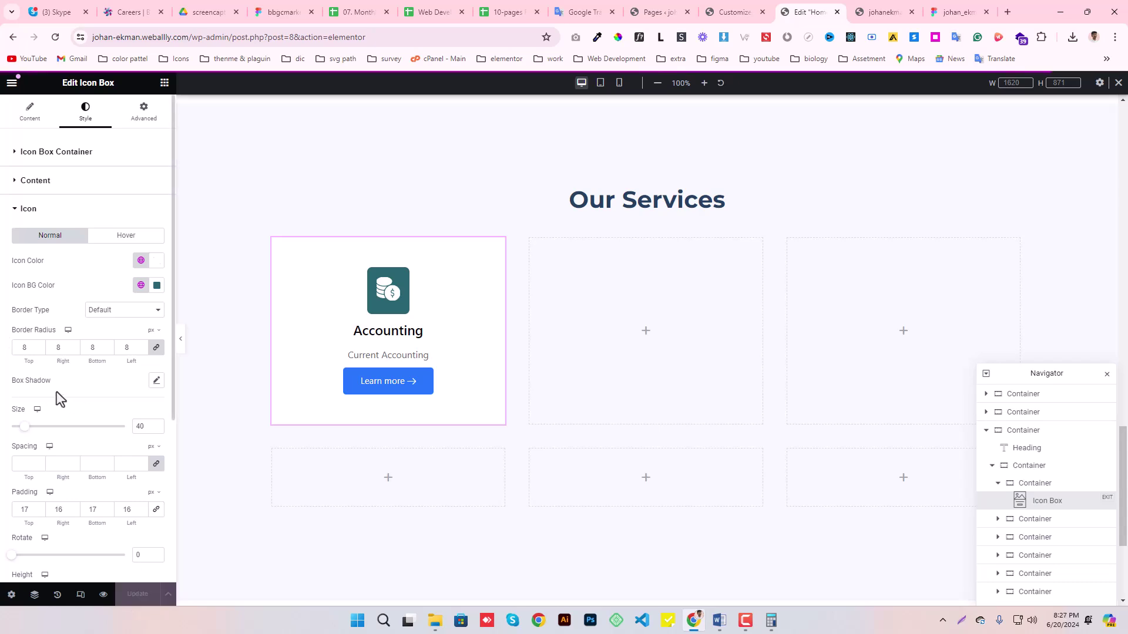
- Adjust the icon's top and bottom padding to 17 px and update the page
scroll(56, 391, "down", 2)
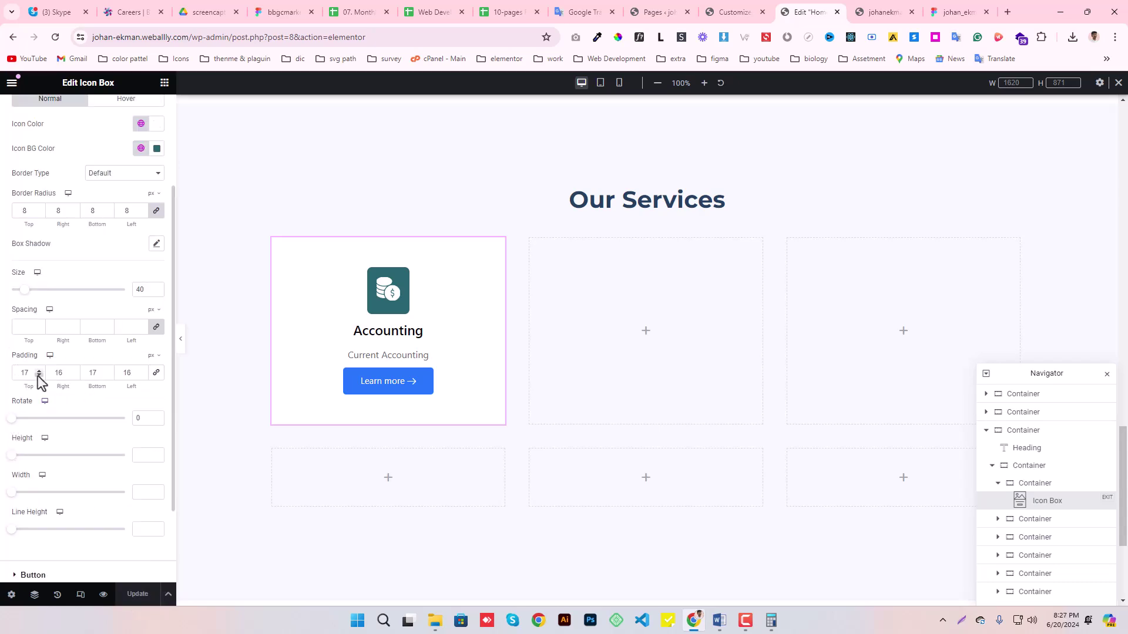
left_click(39, 376)
left_click(38, 376)
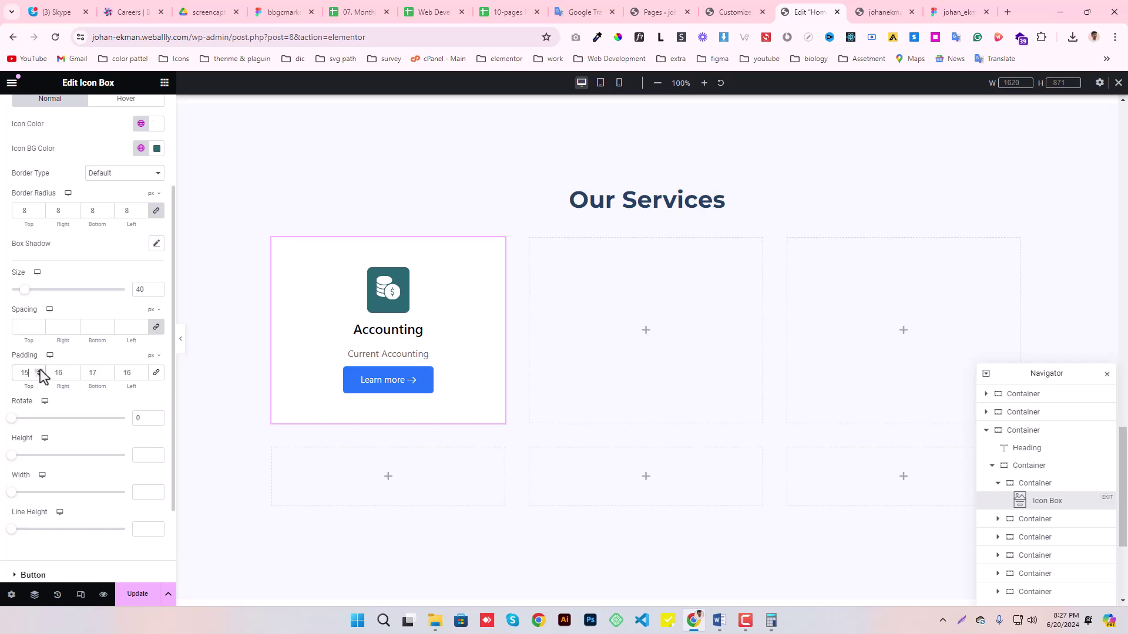
left_click(39, 370)
left_click(107, 375)
left_click(107, 375)
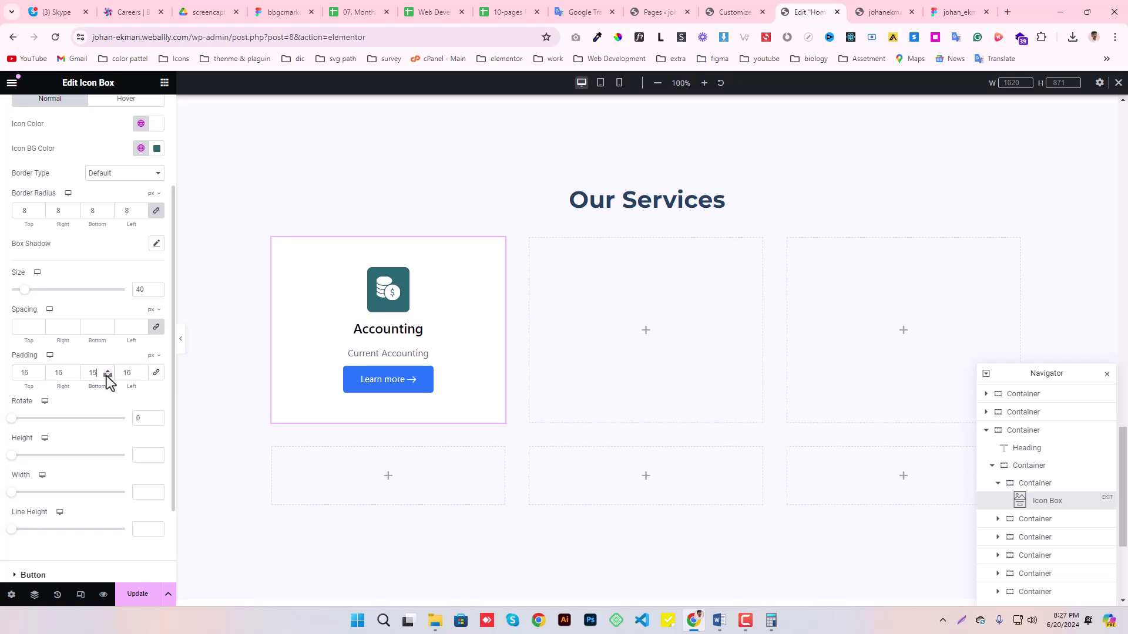
left_click(107, 375)
left_click(108, 371)
left_click(107, 371)
left_click(136, 595)
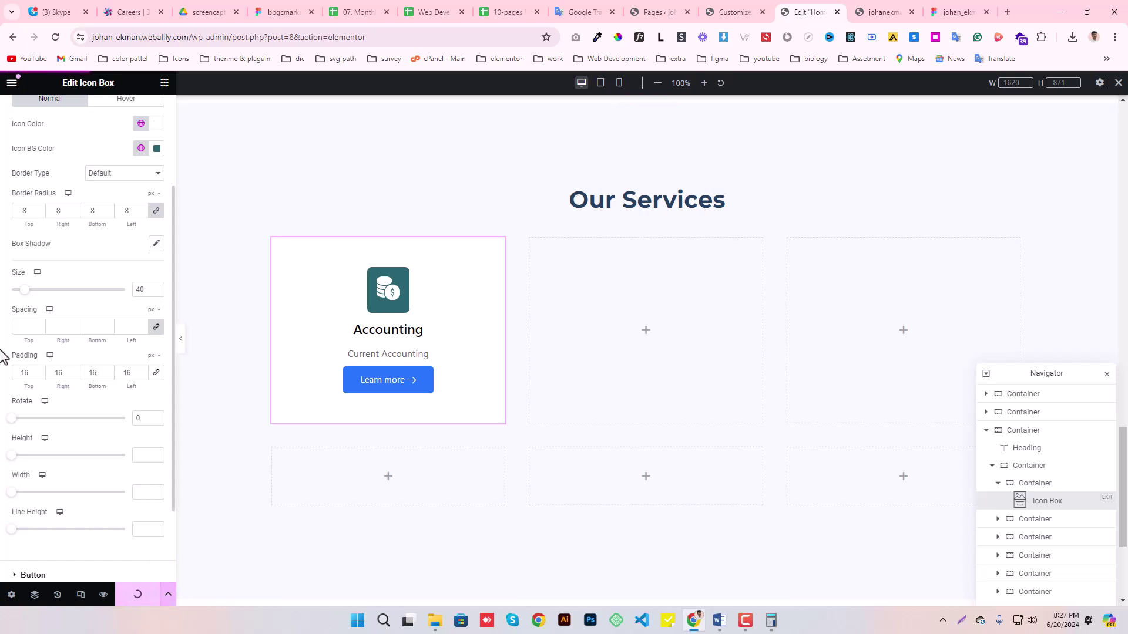
left_click(38, 370)
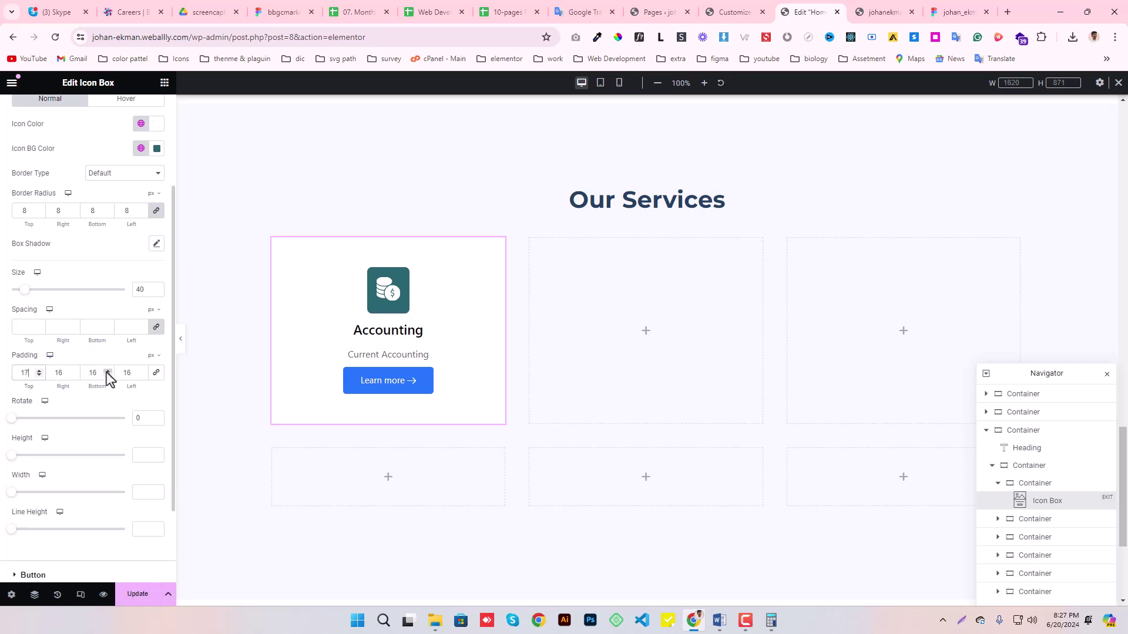
left_click(107, 370)
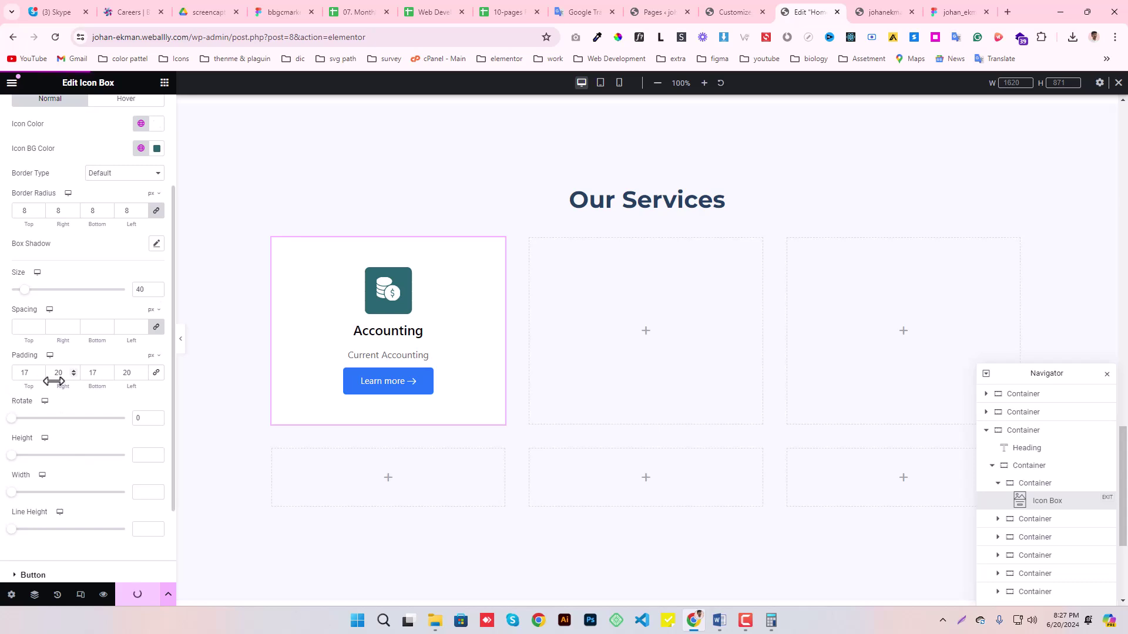
scroll(57, 388, "up", 2)
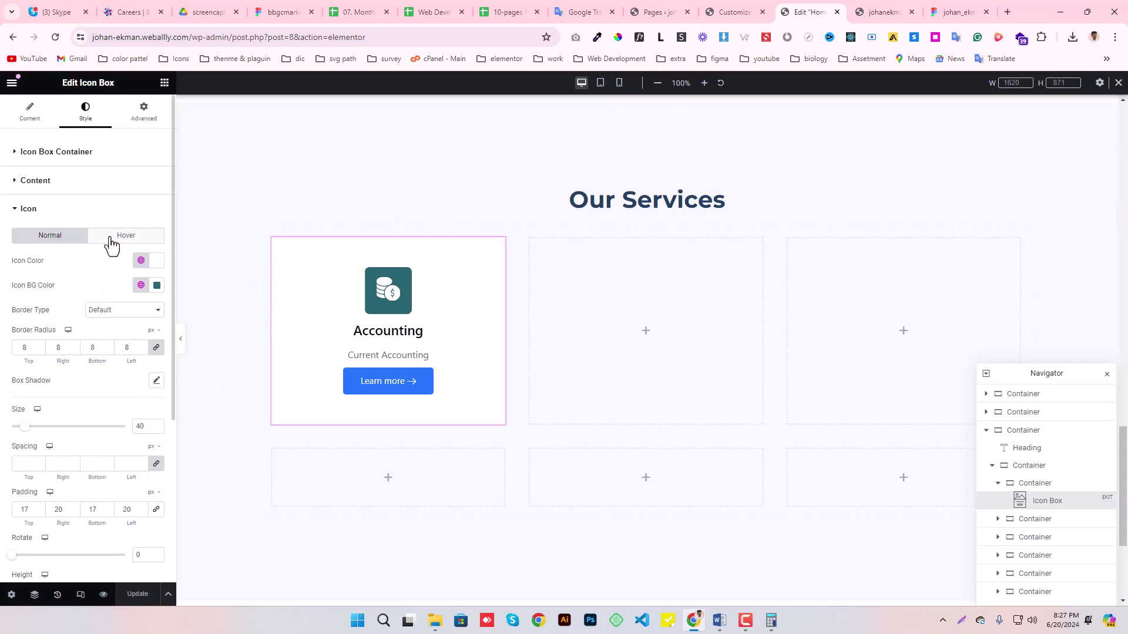
- Set the icon's hover background to the white global colour
left_click(111, 237)
left_click(141, 286)
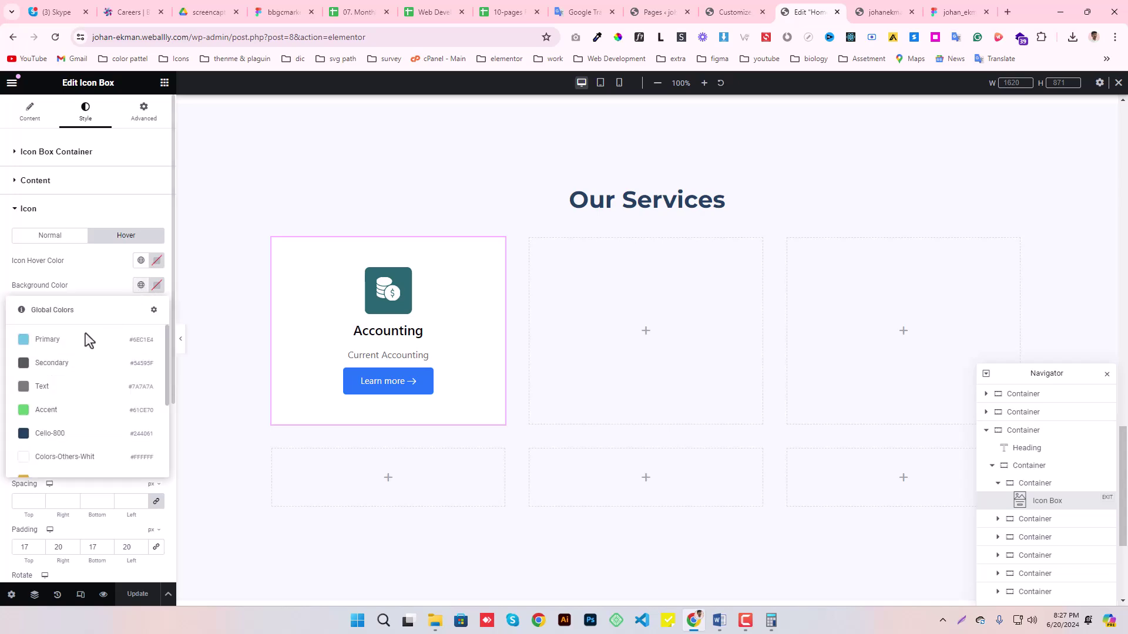
left_click(957, 12)
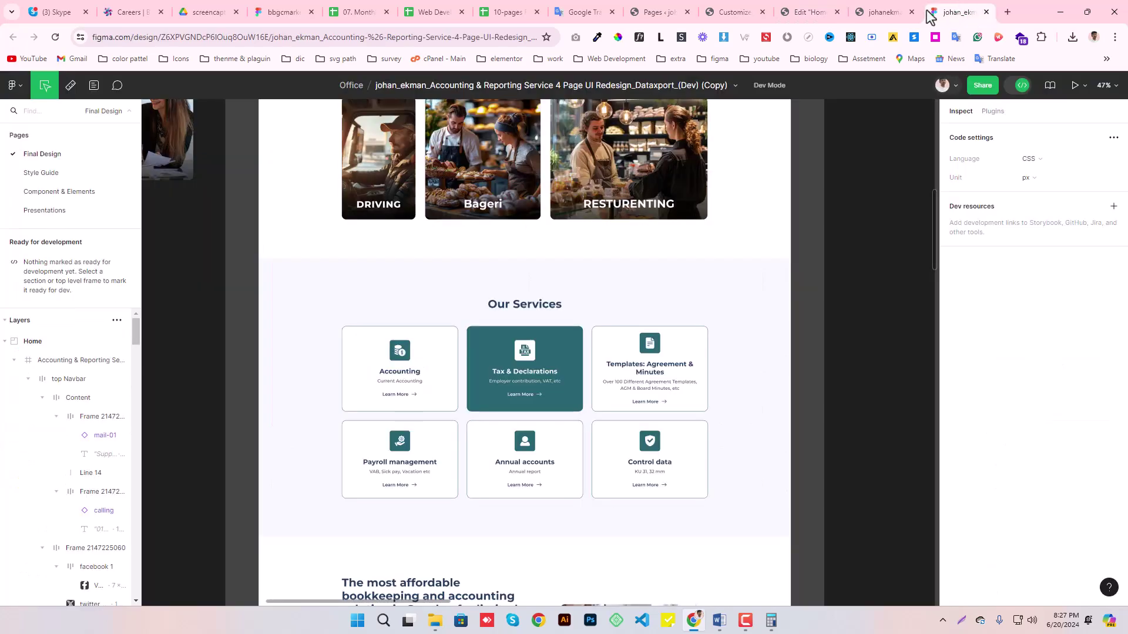
left_click(807, 12)
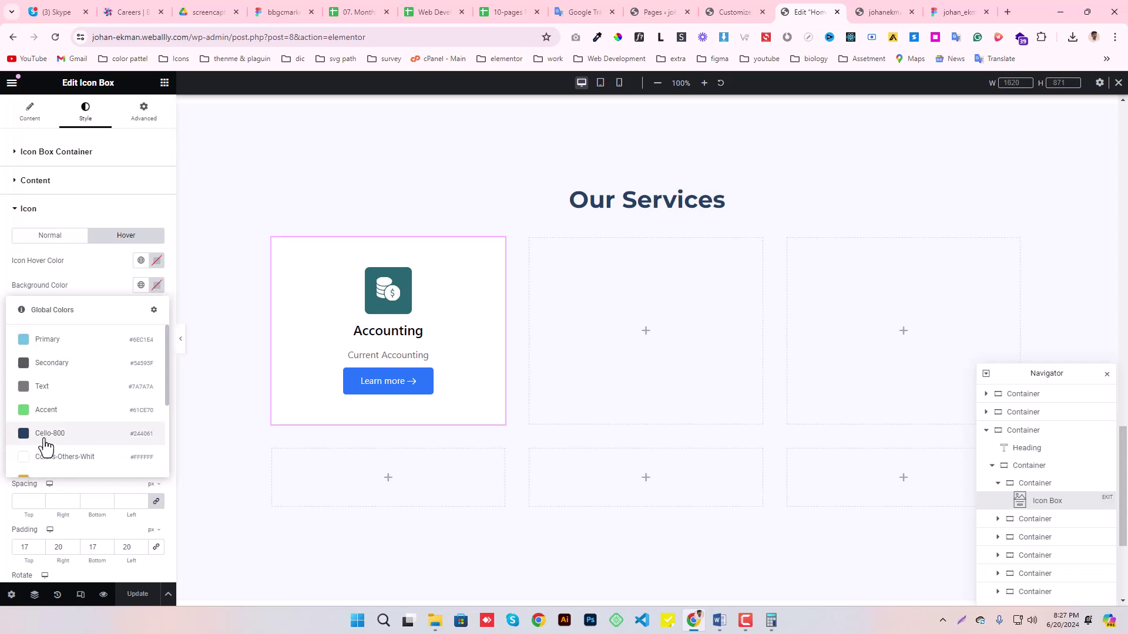
left_click(53, 457)
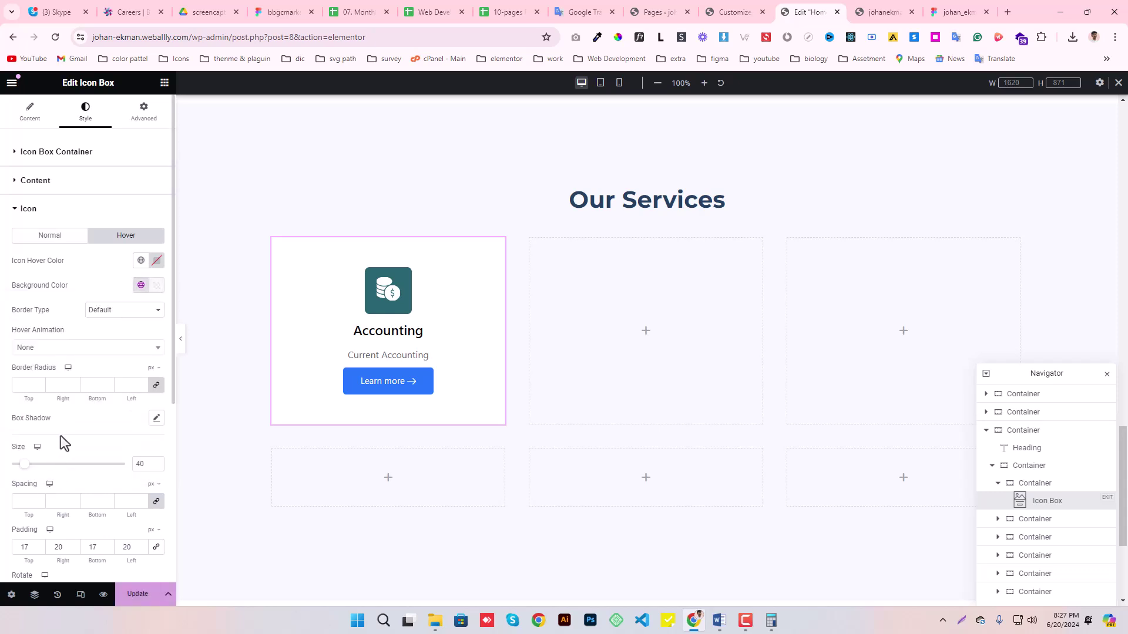
- Make the icon turn teal #276570 on hover and update the page
left_click(141, 260)
scroll(59, 412, "down", 1)
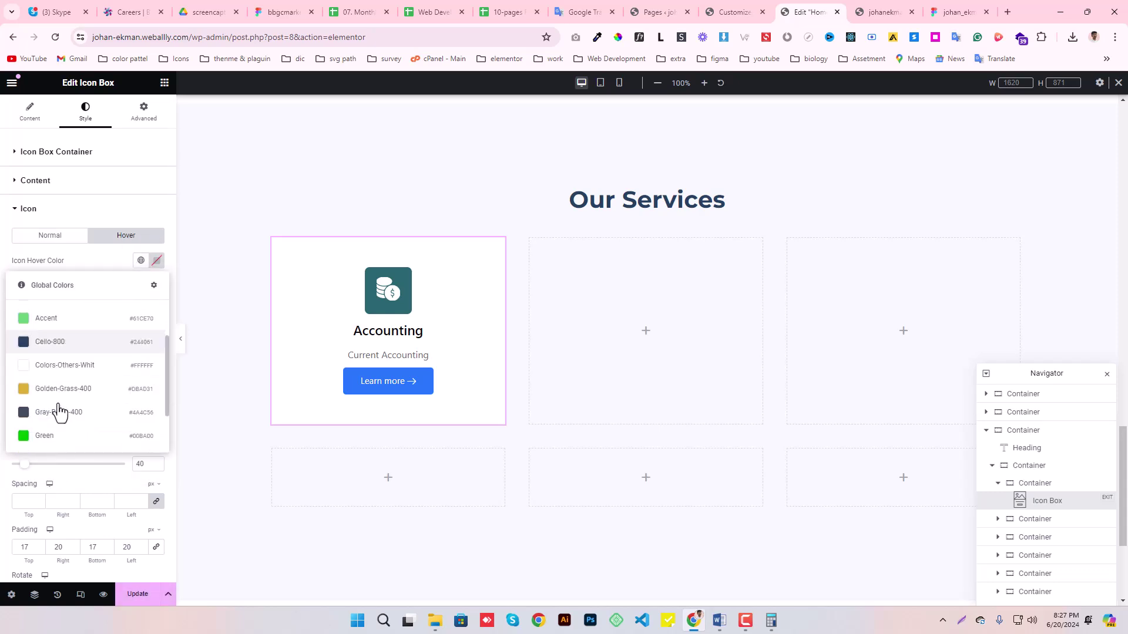
scroll(59, 411, "down", 2)
left_click(56, 422)
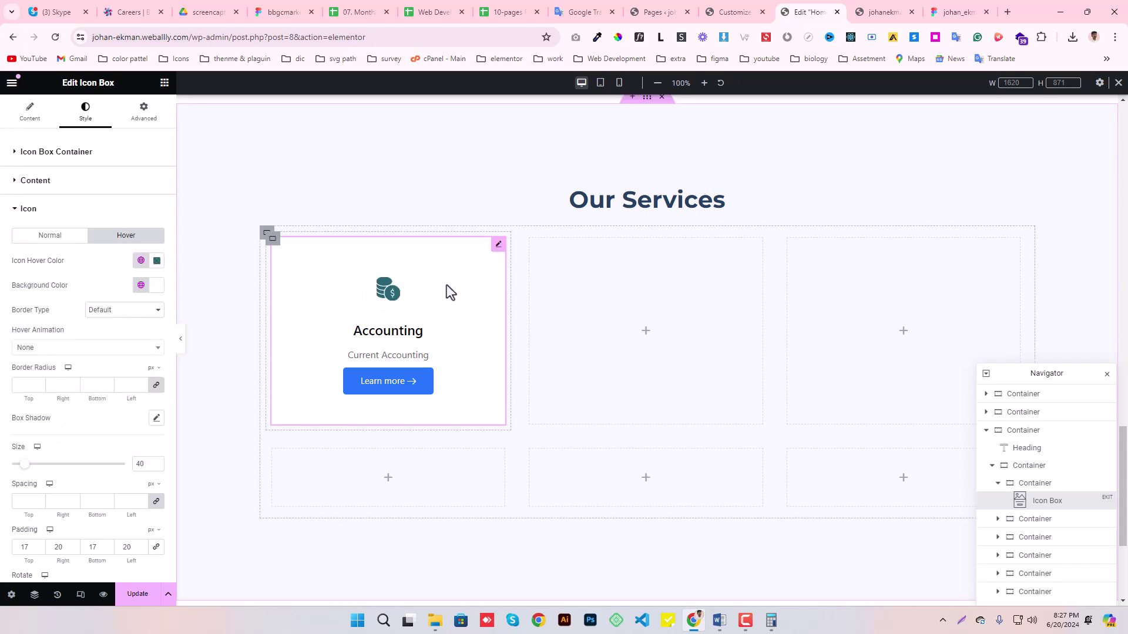
left_click(137, 593)
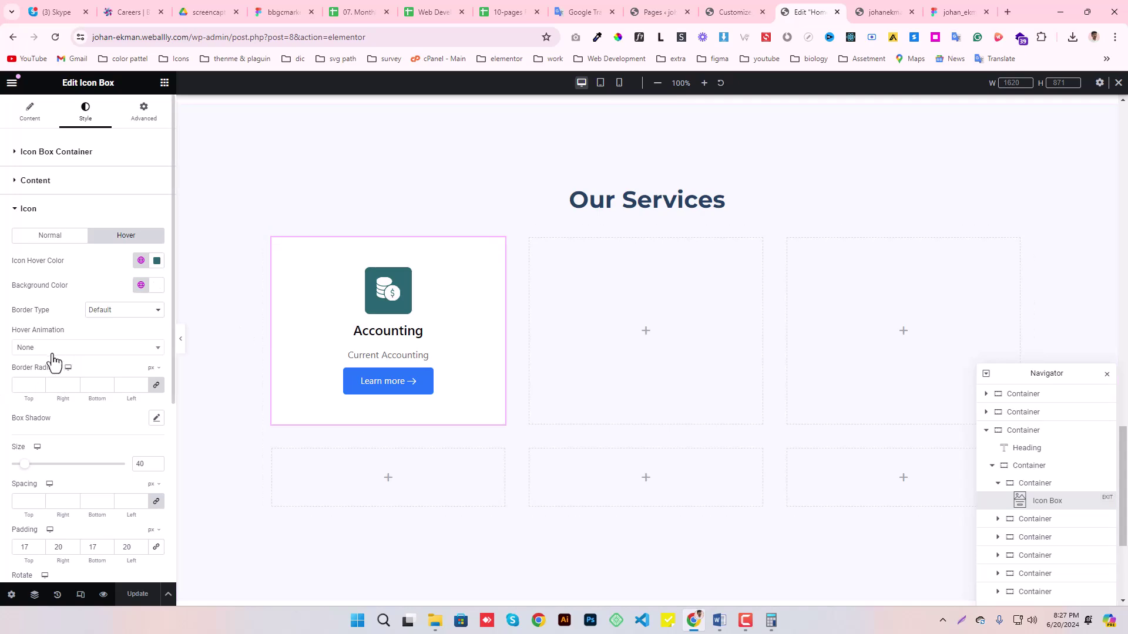
- Inspect the Accounting icon frame's spacing in the Figma design
scroll(49, 357, "down", 5)
scroll(46, 359, "up", 2)
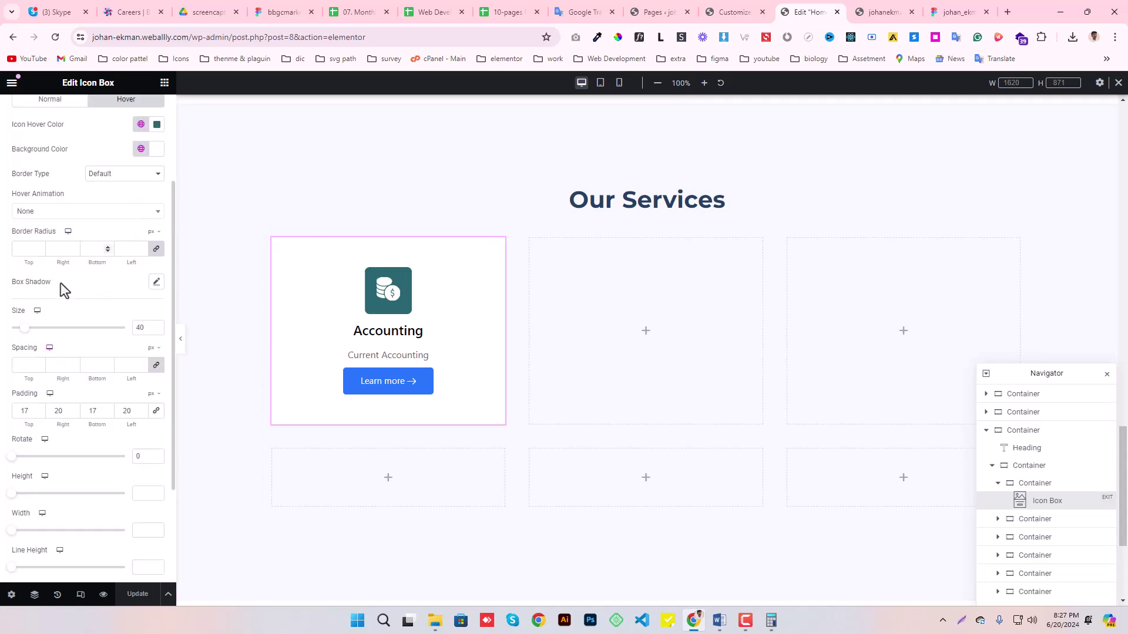
scroll(53, 299, "down", 2)
scroll(43, 314, "up", 2)
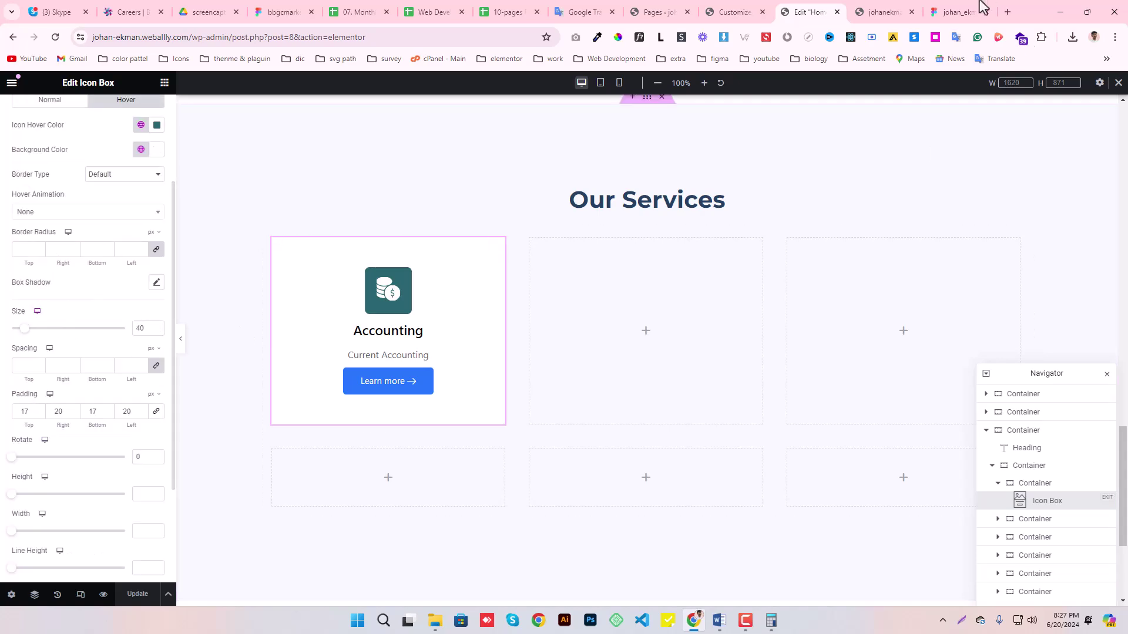
left_click(973, 12)
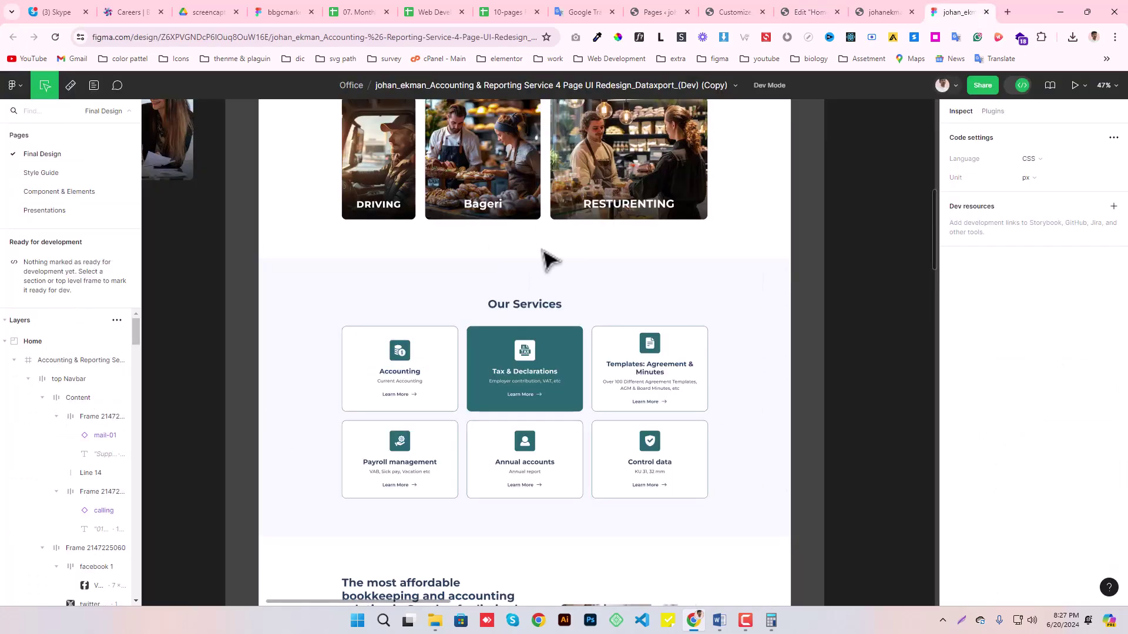
left_click(403, 357)
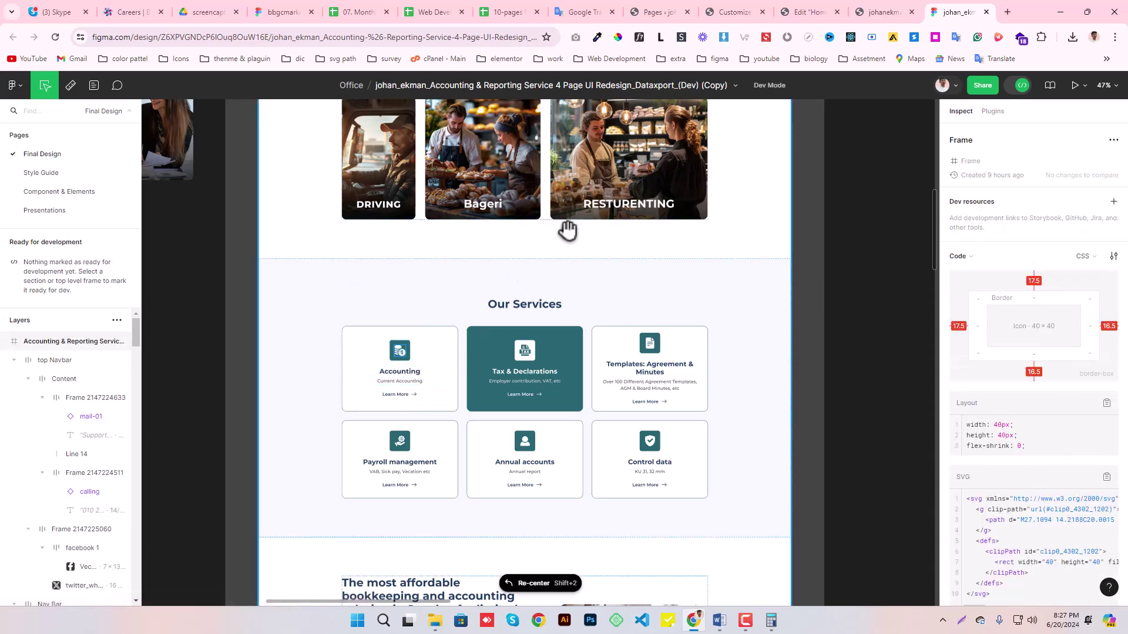
left_click(803, 11)
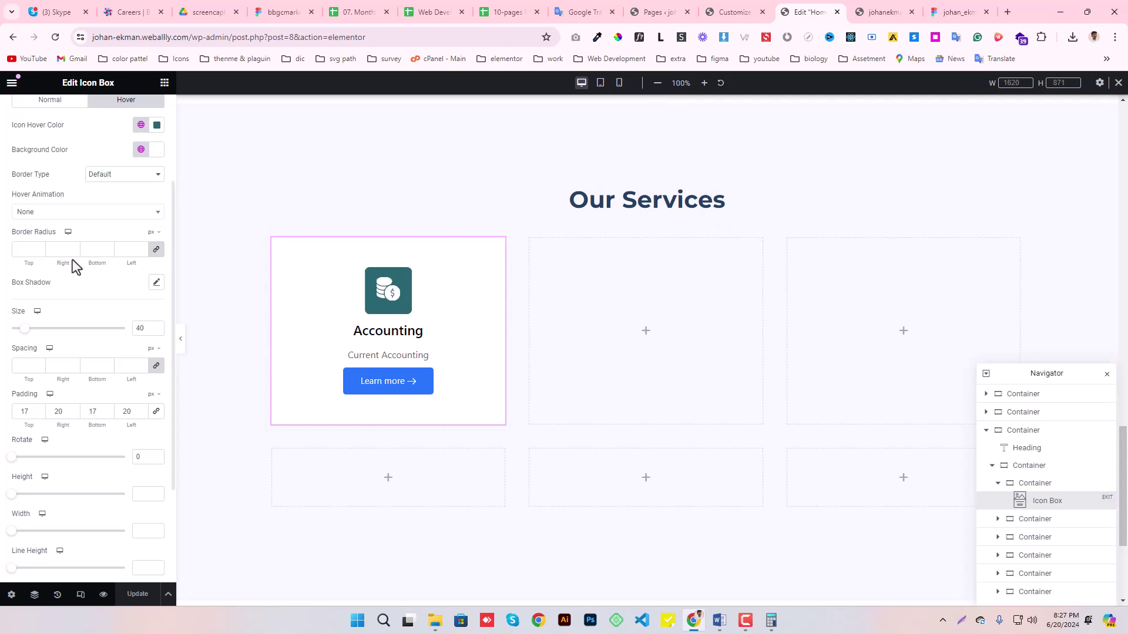
scroll(40, 264, "up", 3)
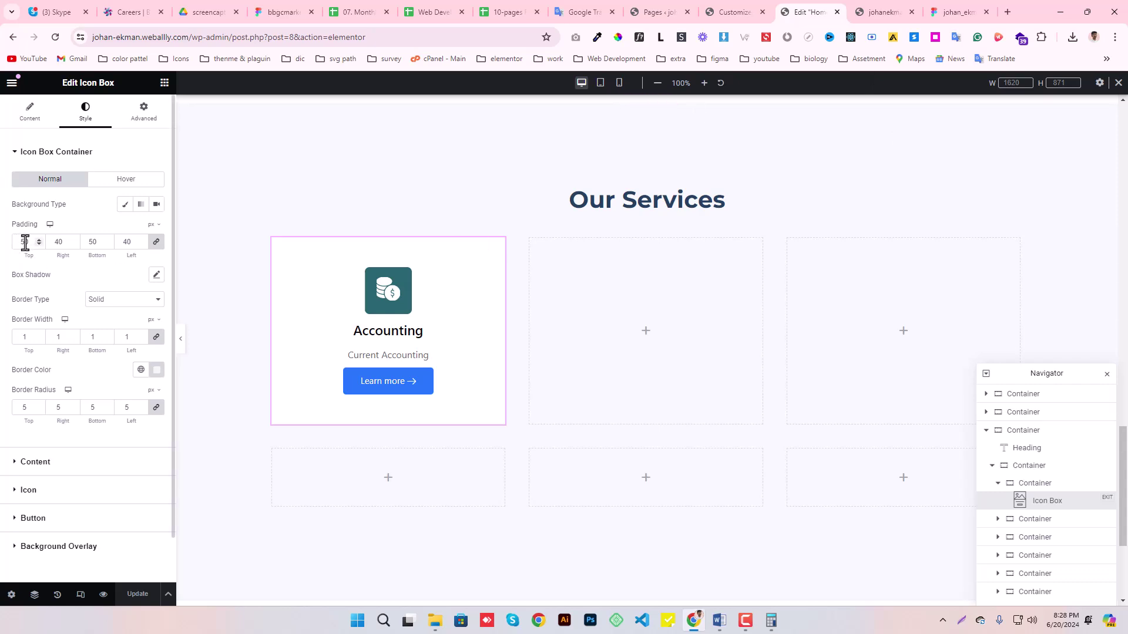
- Give the icon box 24 px padding and a fully transparent classic background
type("24")
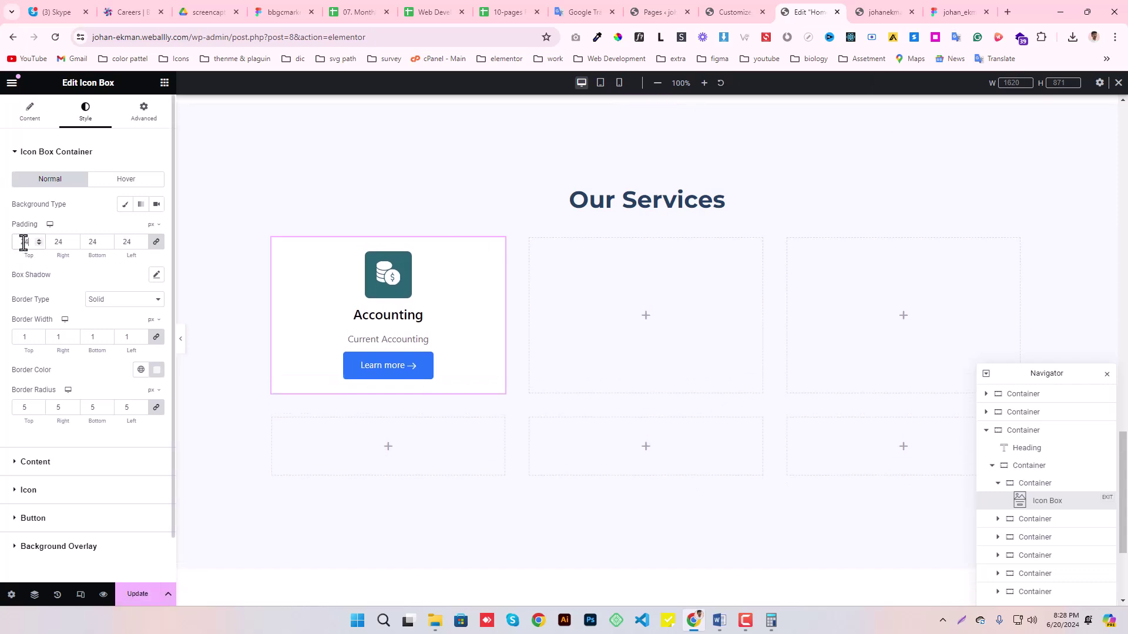
left_click(134, 594)
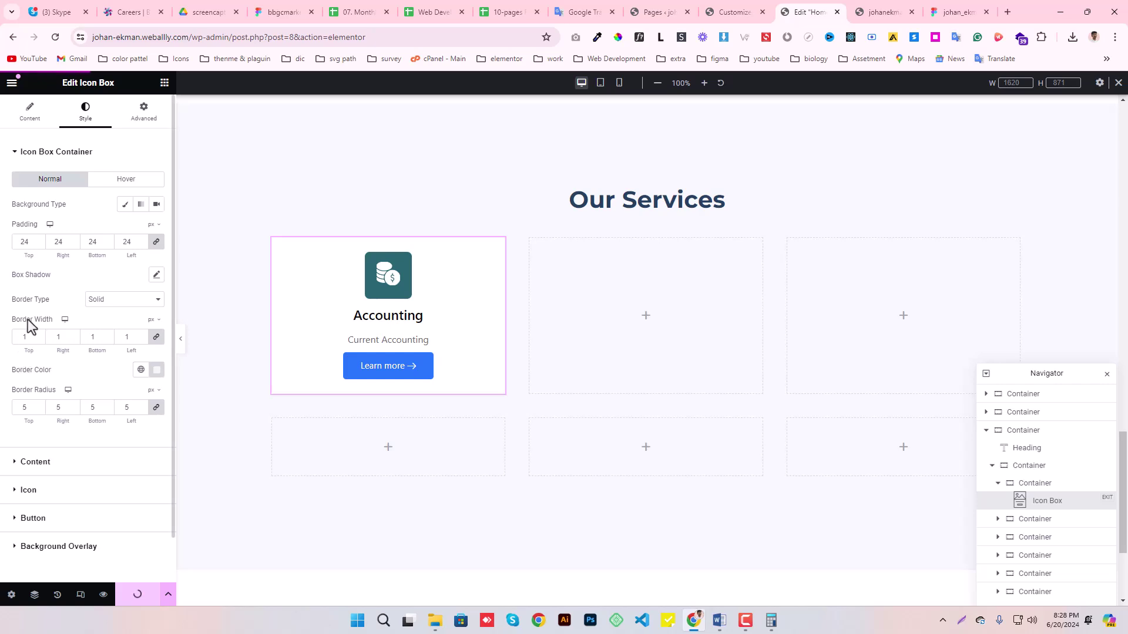
left_click(124, 210)
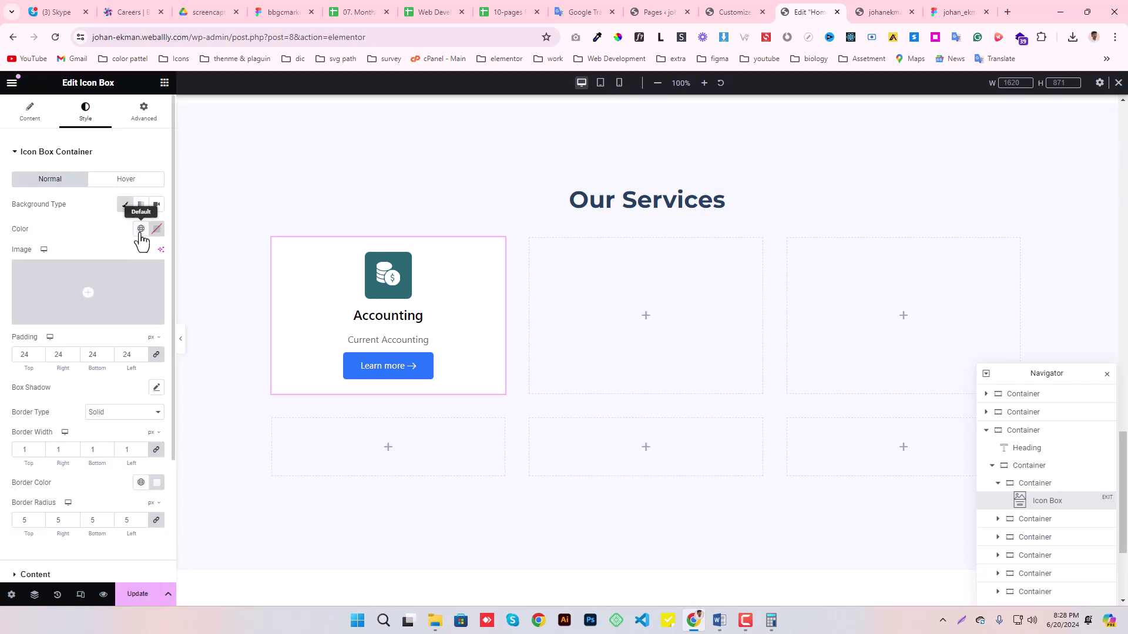
left_click(155, 232)
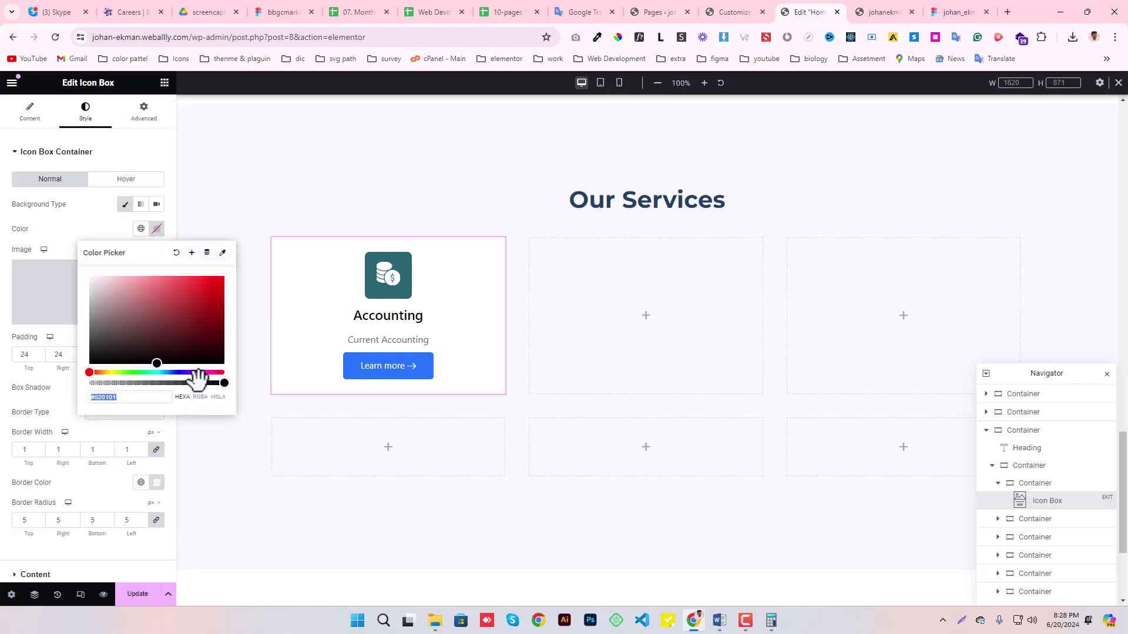
left_click_drag(217, 383, 37, 400)
left_click(71, 235)
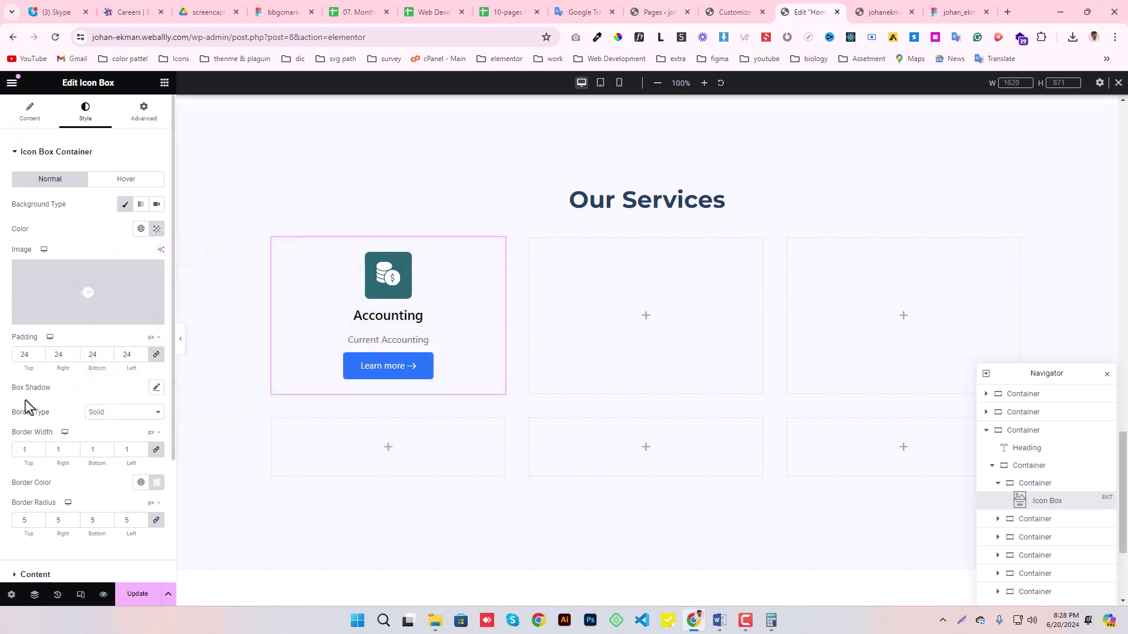
- Give the box a solid #276570 teal border, save, and view the Figma card
left_click(105, 420)
left_click(107, 439)
scroll(30, 379, "down", 2)
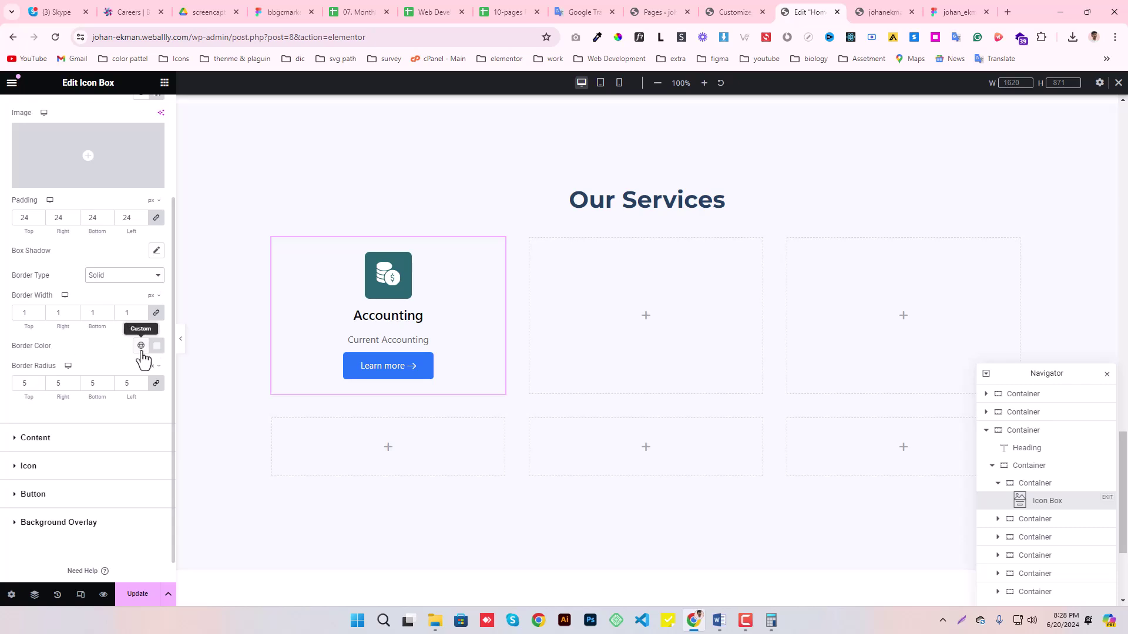
left_click(141, 348)
scroll(76, 467, "down", 3)
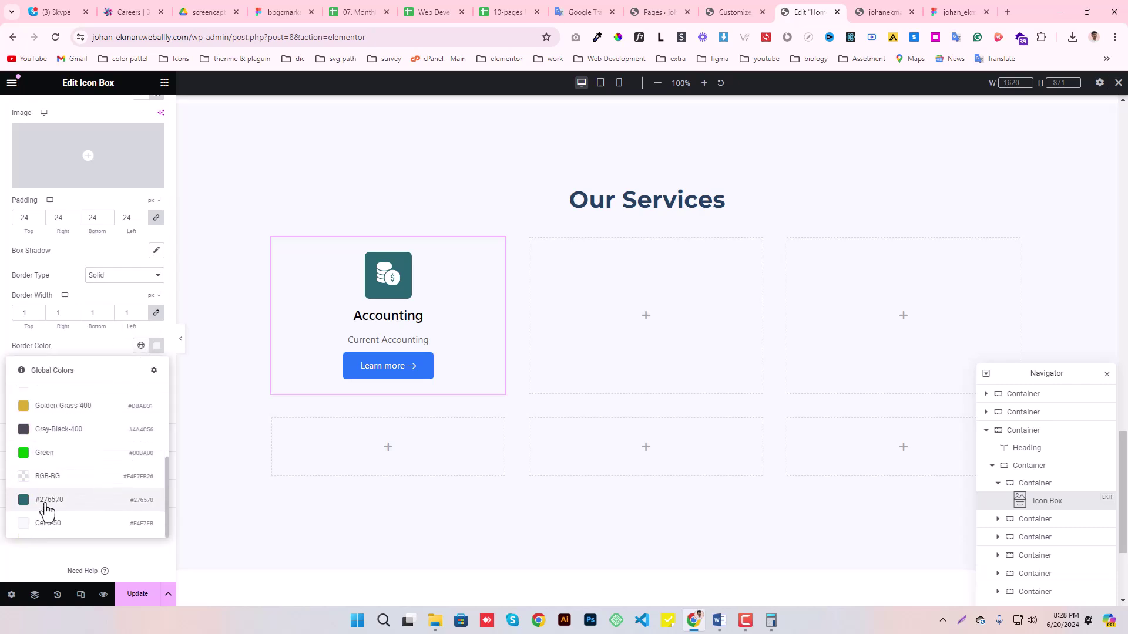
left_click(47, 499)
left_click(138, 594)
scroll(25, 295, "up", 2)
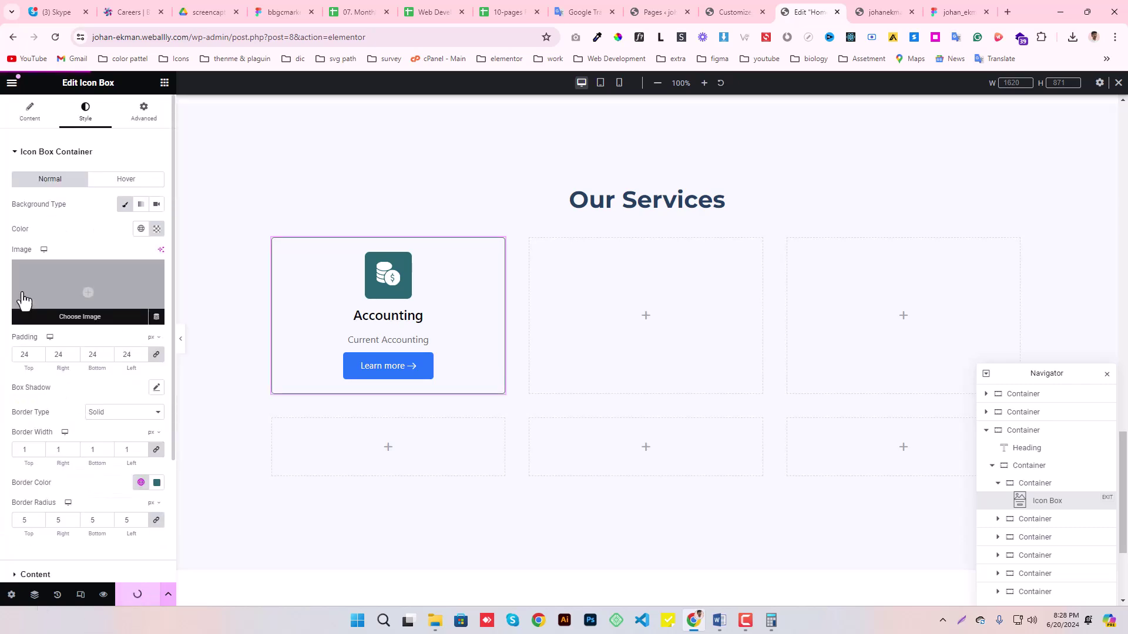
scroll(23, 299, "down", 2)
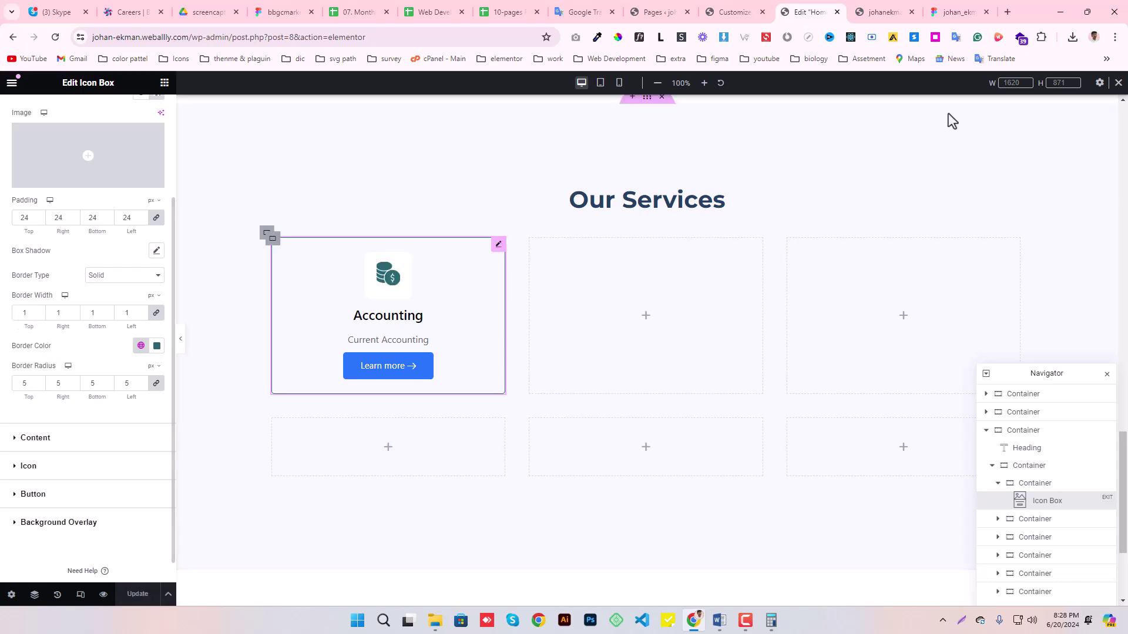
left_click(955, 11)
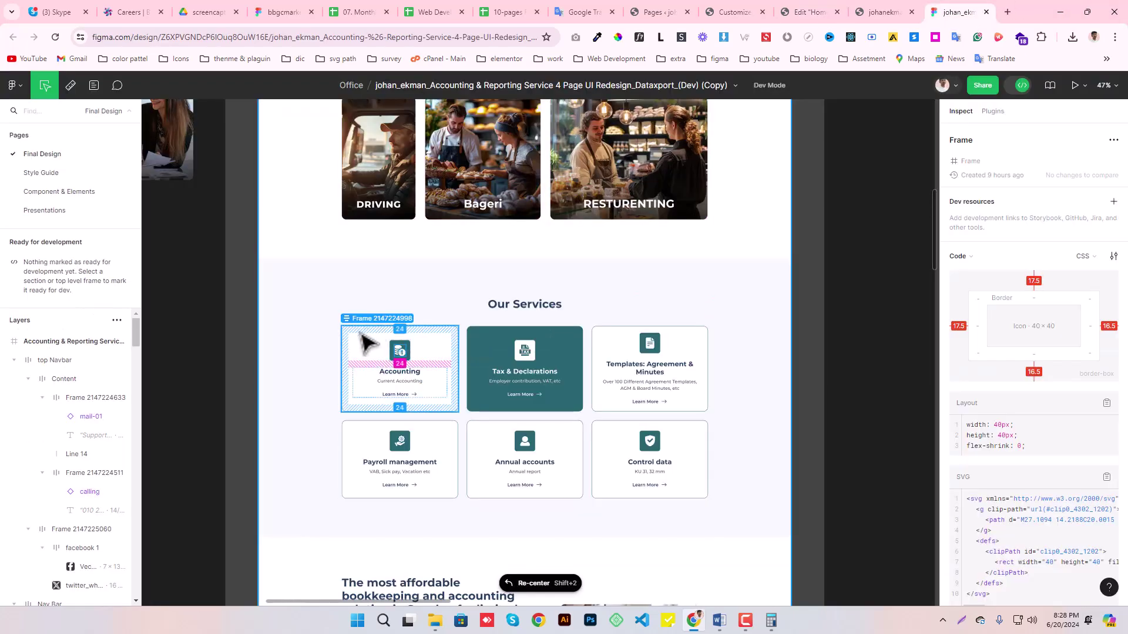
- Read the card's 16 px corner radius in Figma, apply it to the box, and save
left_click(365, 344)
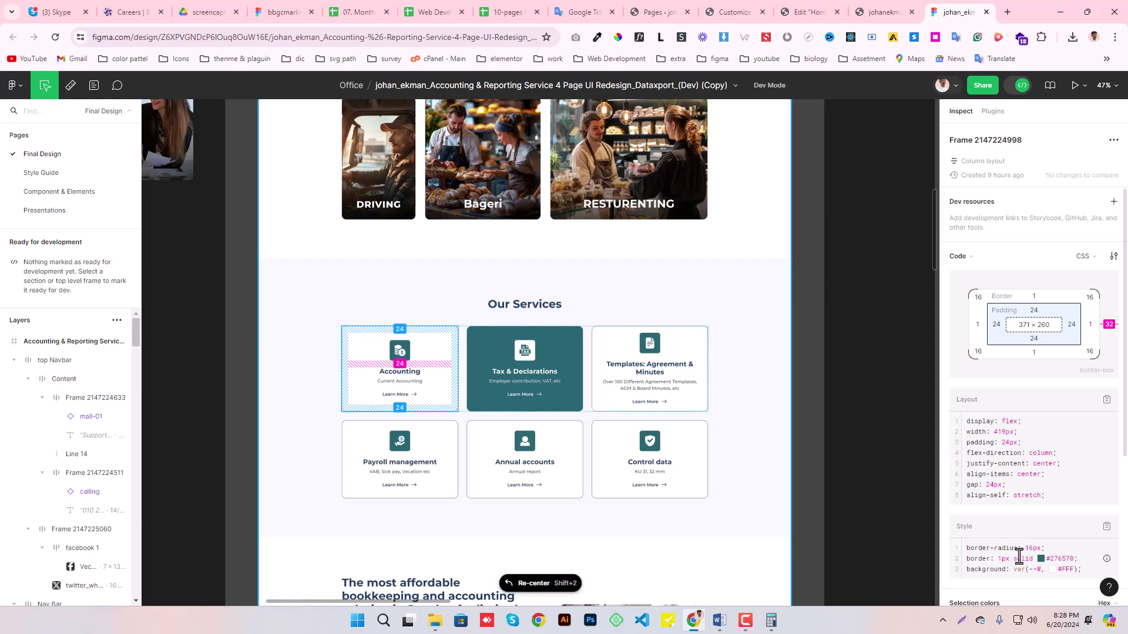
double_click(1029, 549)
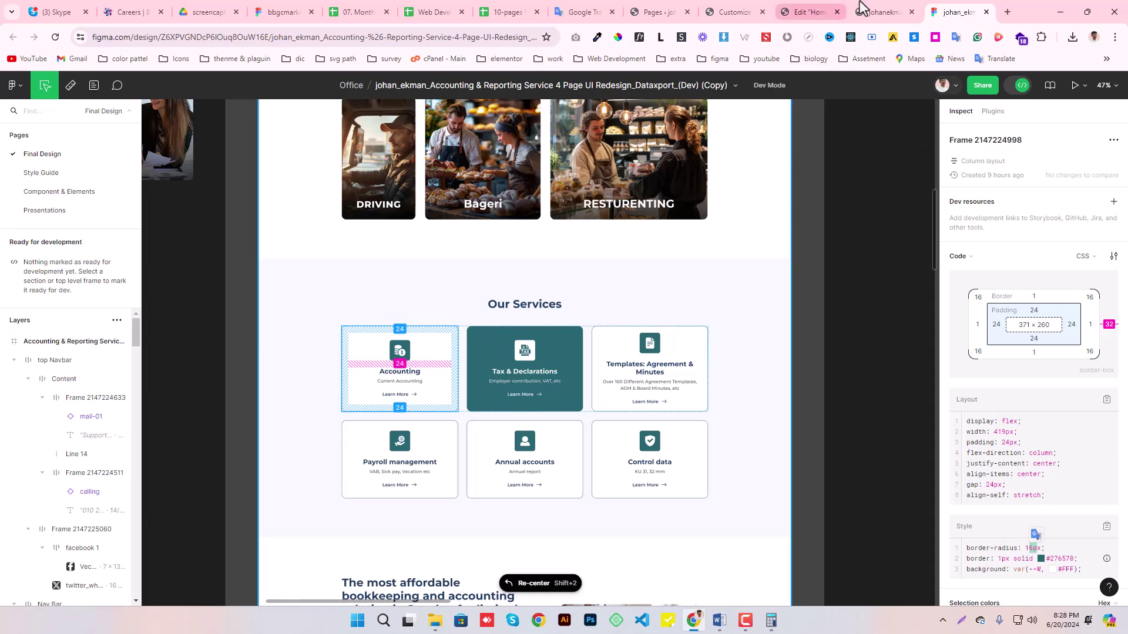
left_click(818, 12)
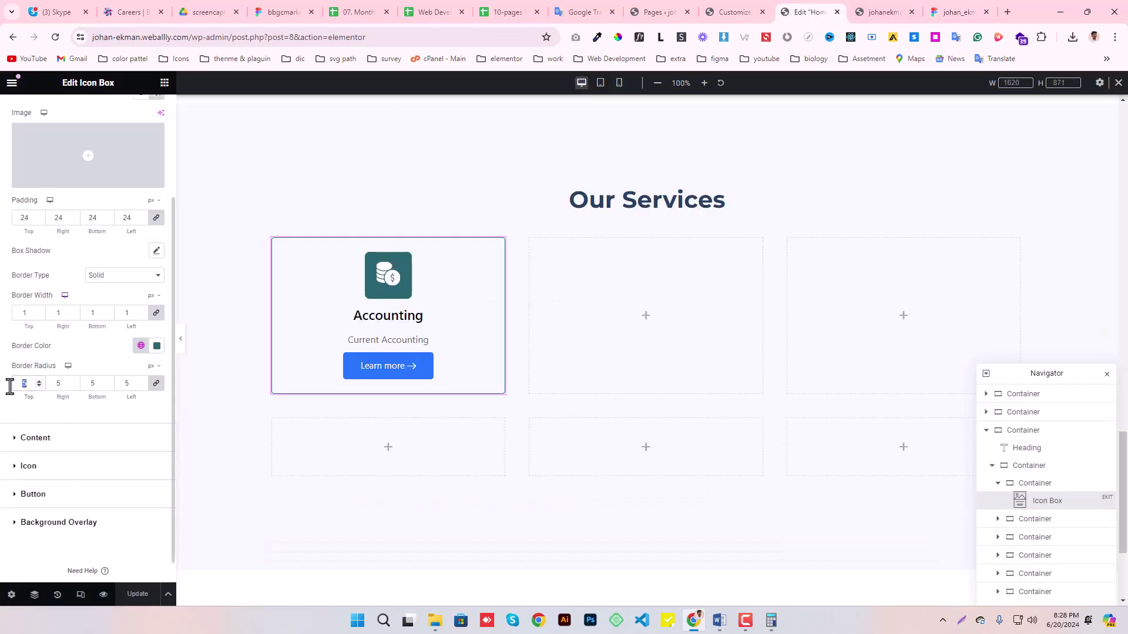
type("16")
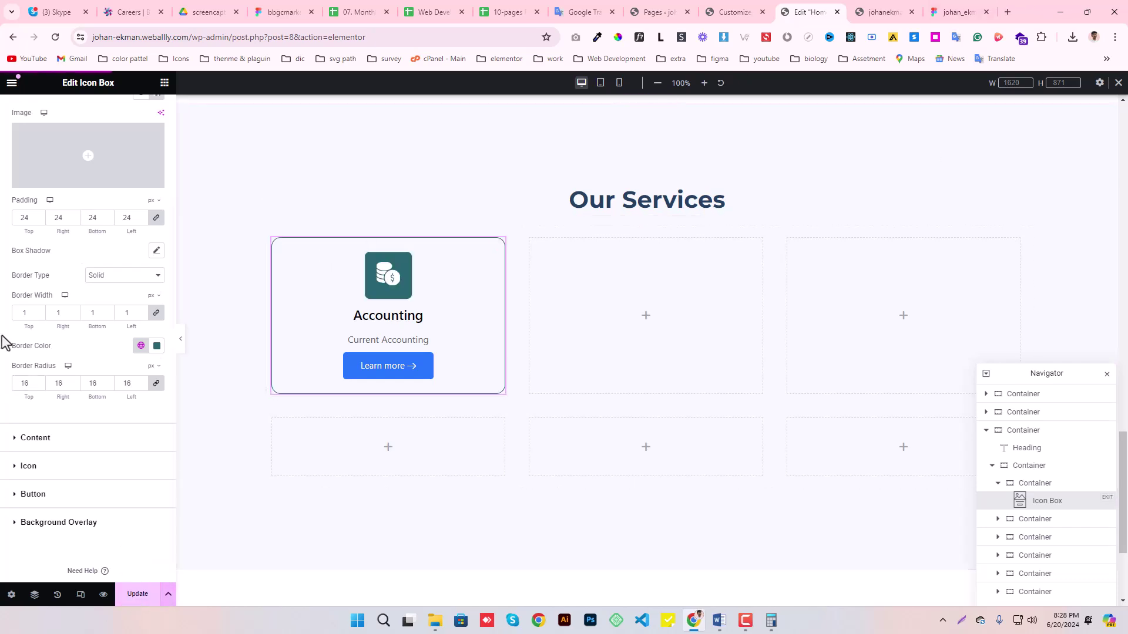
key("ctrl+s")
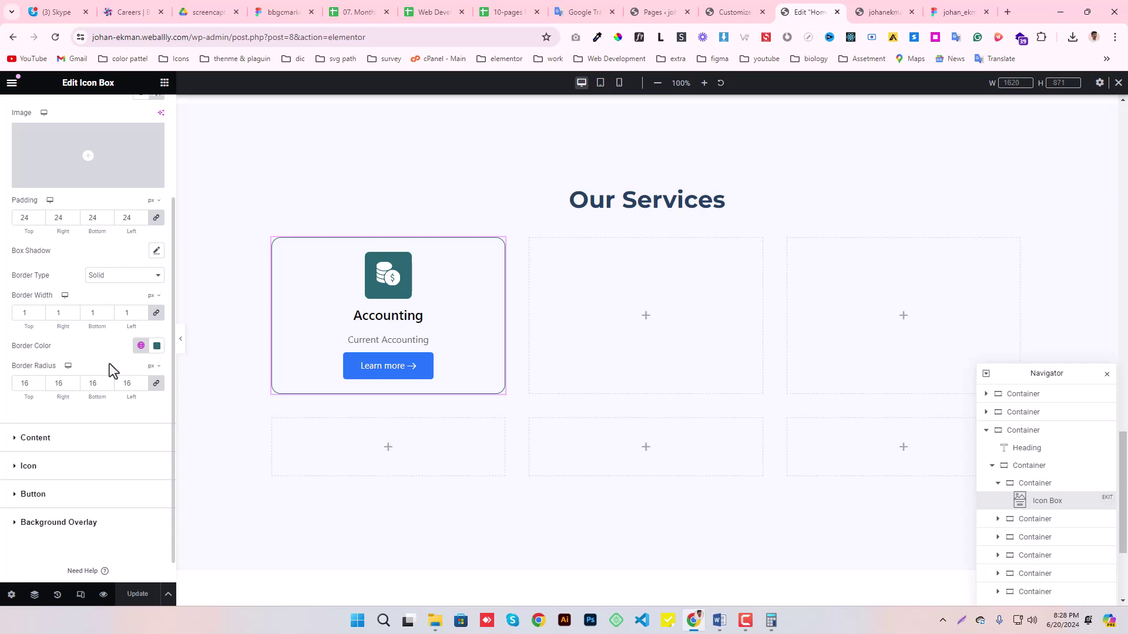
scroll(112, 364, "up", 5)
left_click(124, 179)
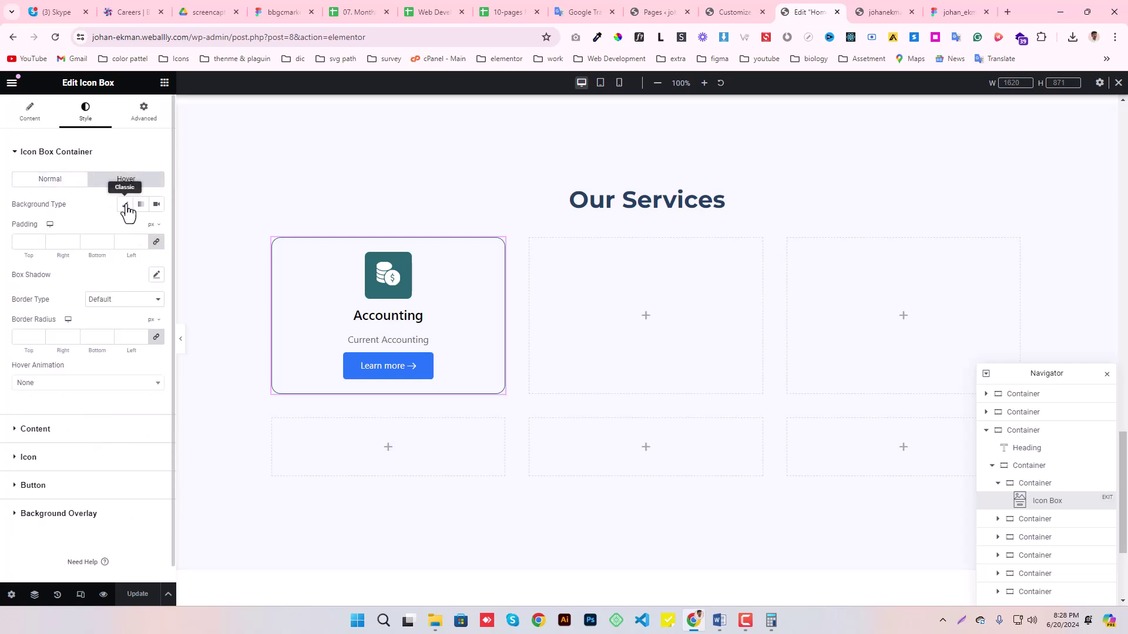
- Set the box's hover background to classic #276570 teal and update the page
left_click(125, 205)
left_click(141, 229)
scroll(71, 370, "down", 3)
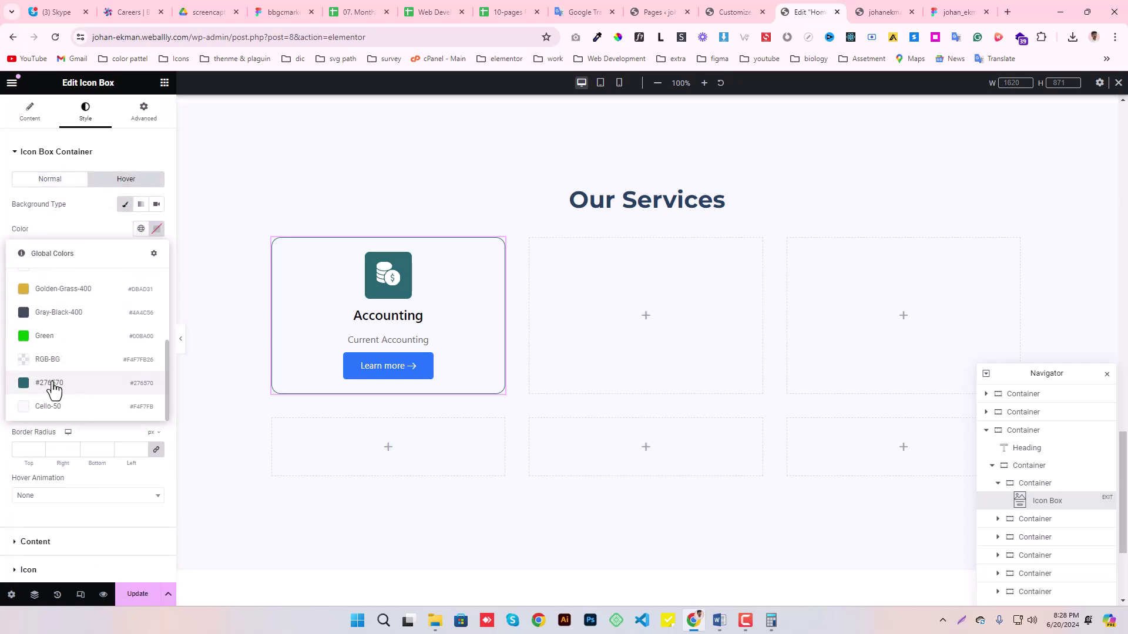
left_click(52, 385)
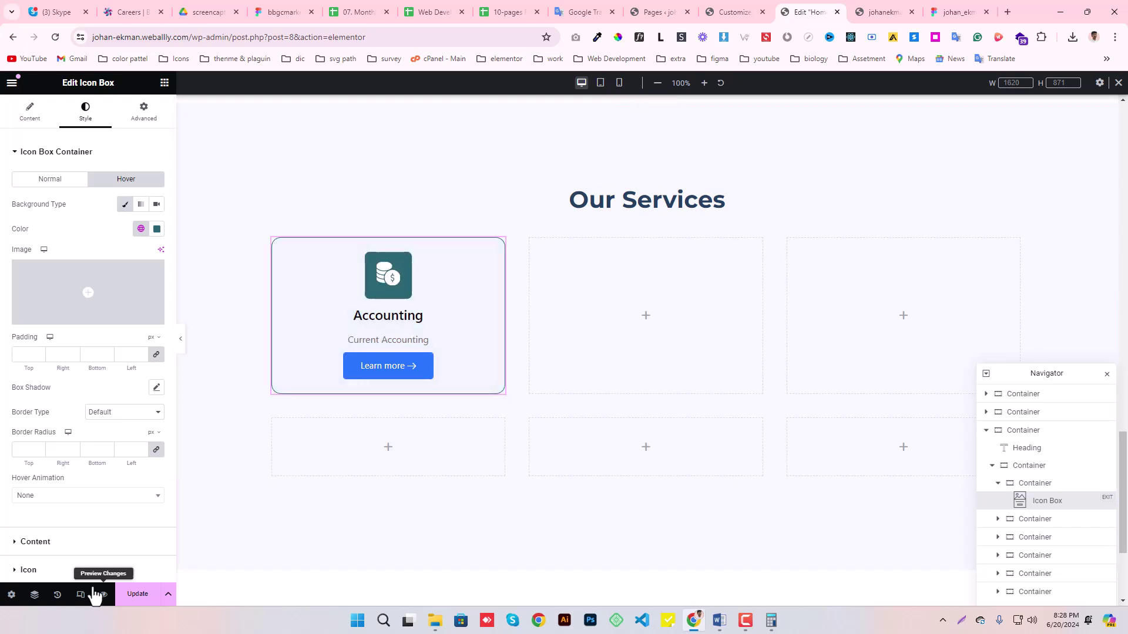
left_click(138, 594)
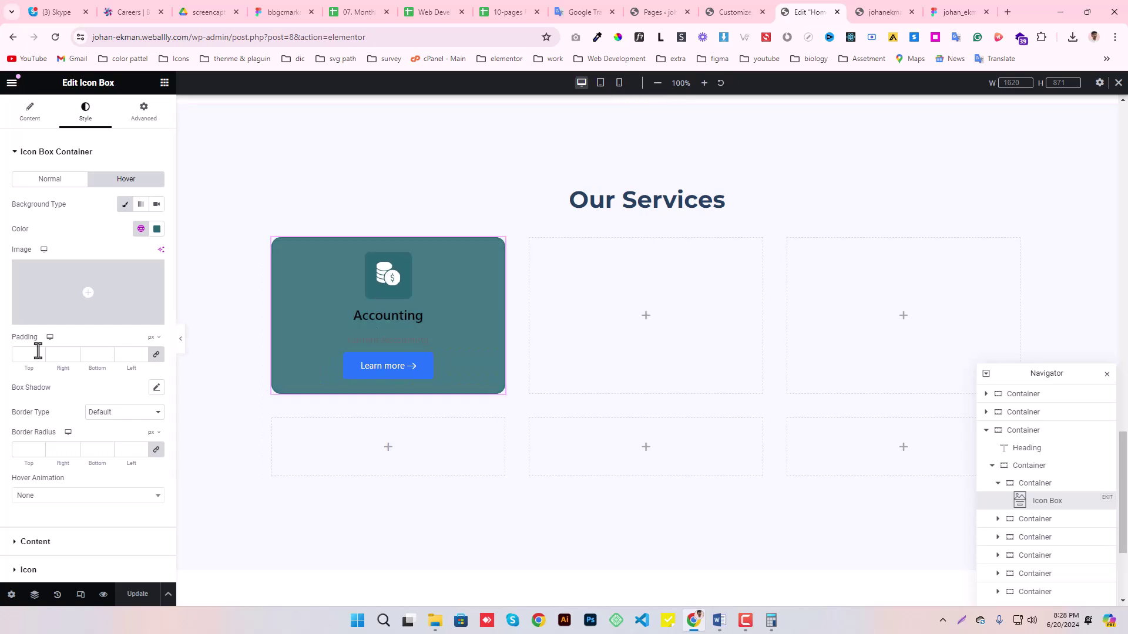
scroll(29, 364, "down", 3)
left_click(50, 405)
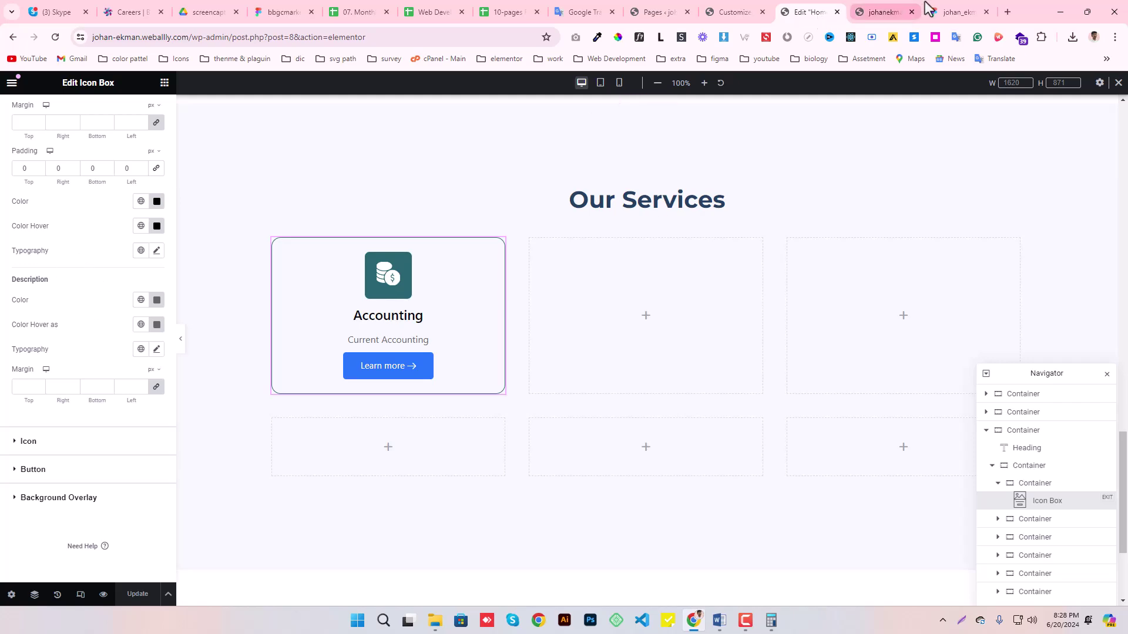
- Compare with the Figma design and set the title's margin to 0
left_click(940, 12)
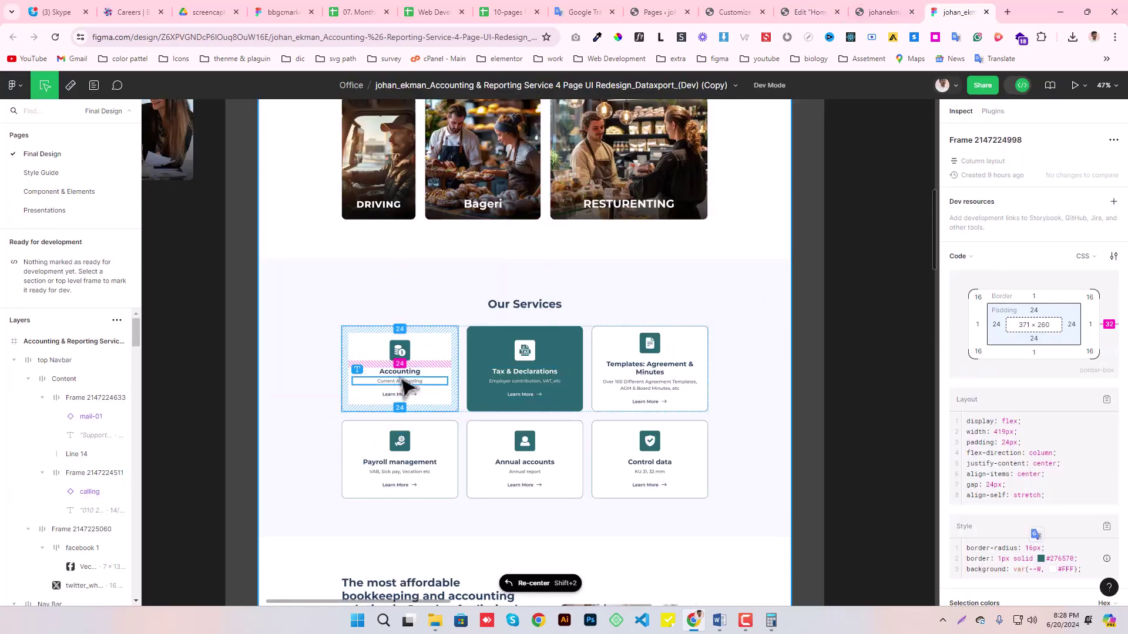
scroll(405, 385, "up", 5)
scroll(412, 376, "down", 2)
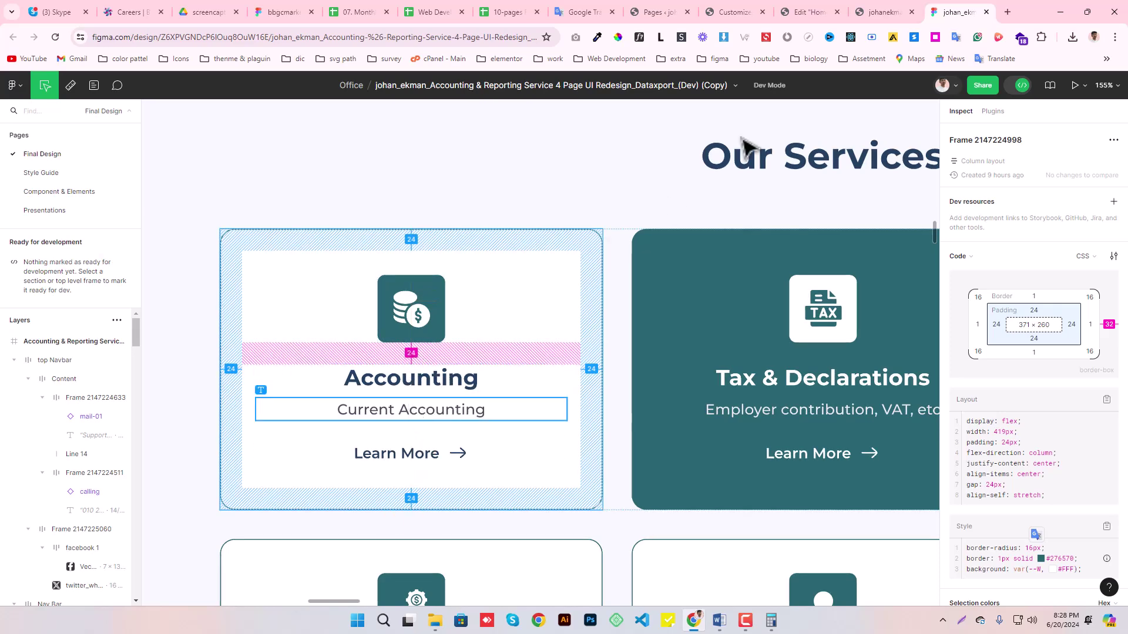
left_click(809, 11)
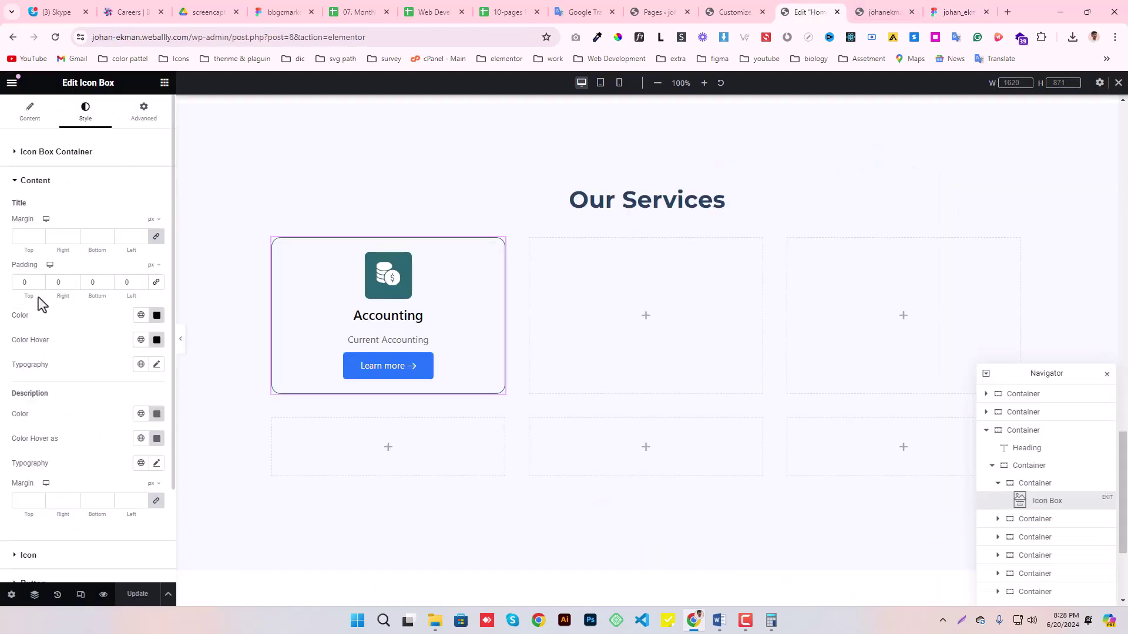
left_click(156, 236)
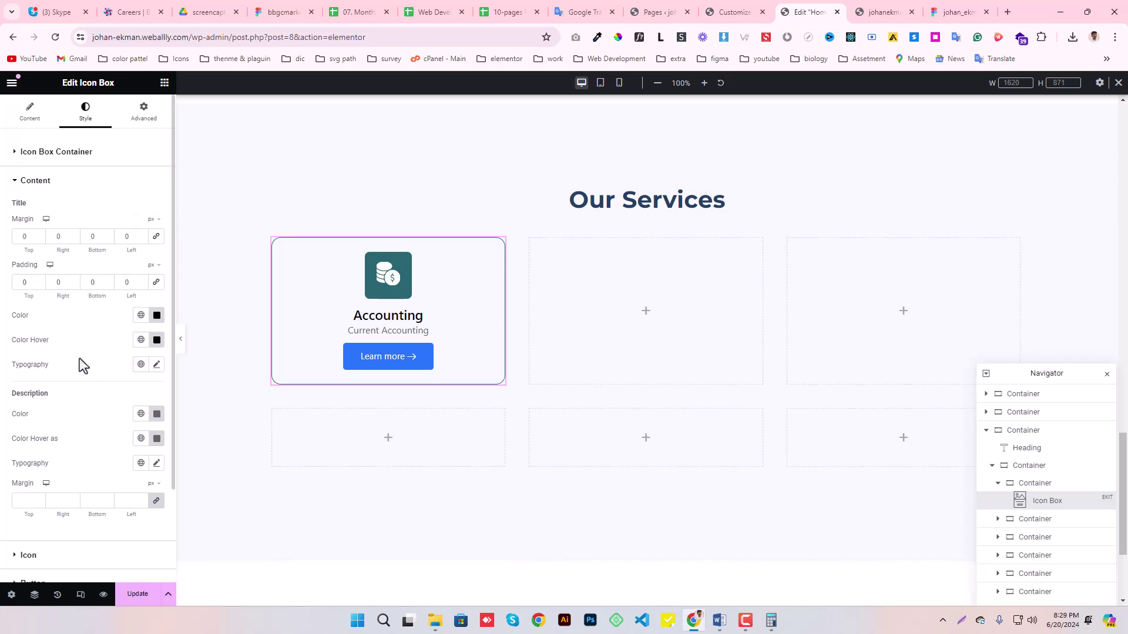
scroll(79, 364, "down", 2)
- Give the Learn more button a 24 px top margin and update the page
left_click(957, 12)
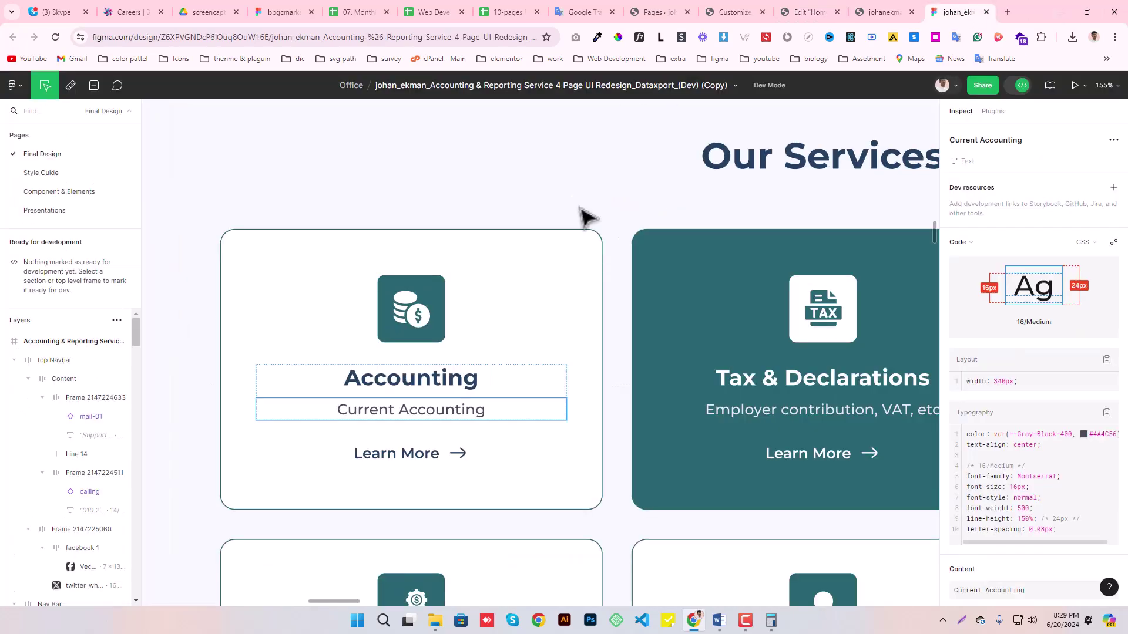
left_click(812, 1)
left_click(33, 470)
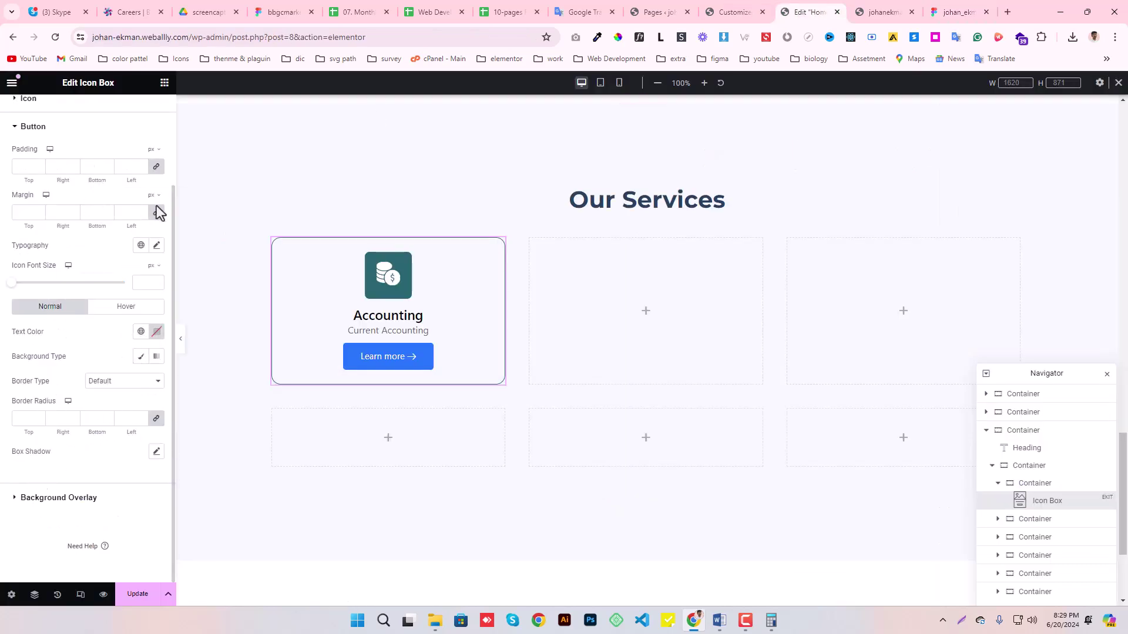
left_click(24, 214)
type("24")
left_click(132, 595)
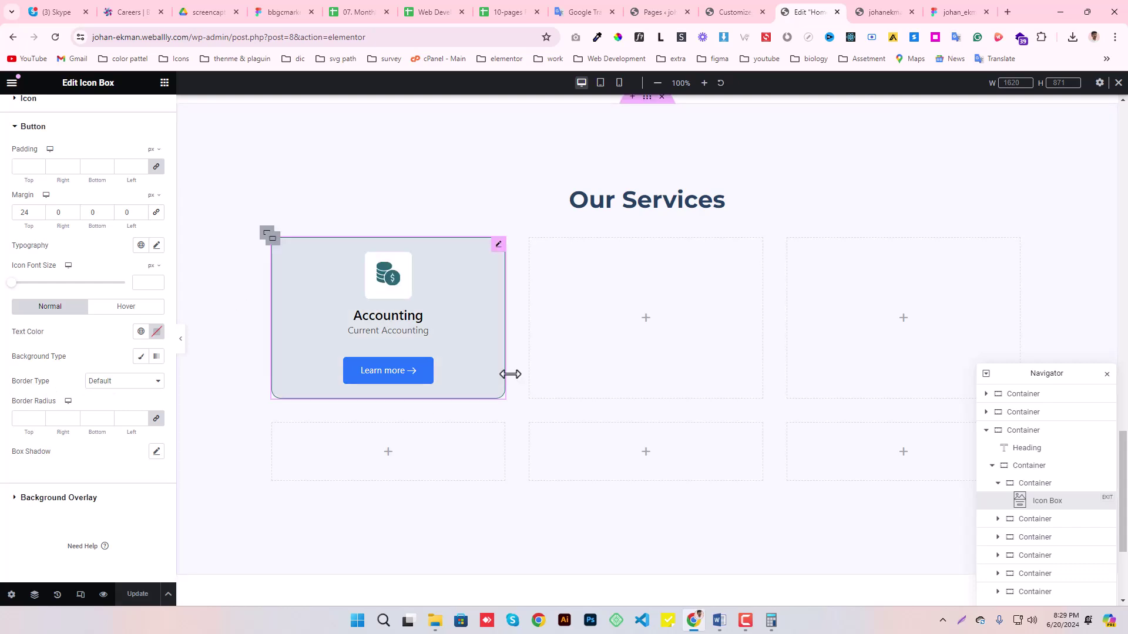
- Try a 24 px title top margin, remove it, and update the page again
scroll(54, 271, "up", 3)
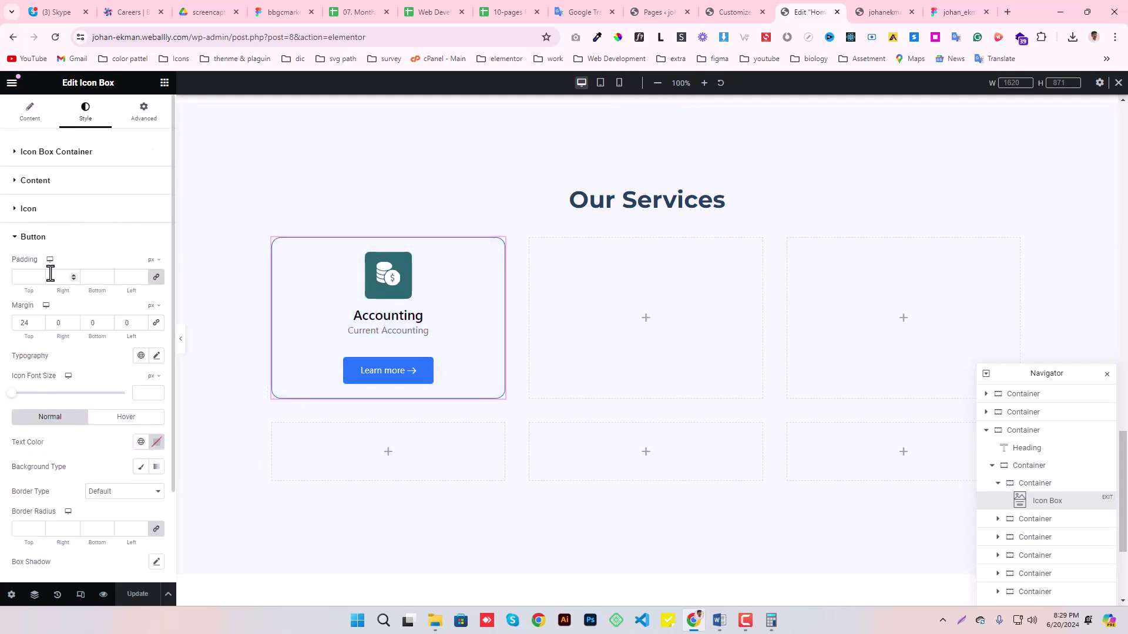
left_click(40, 185)
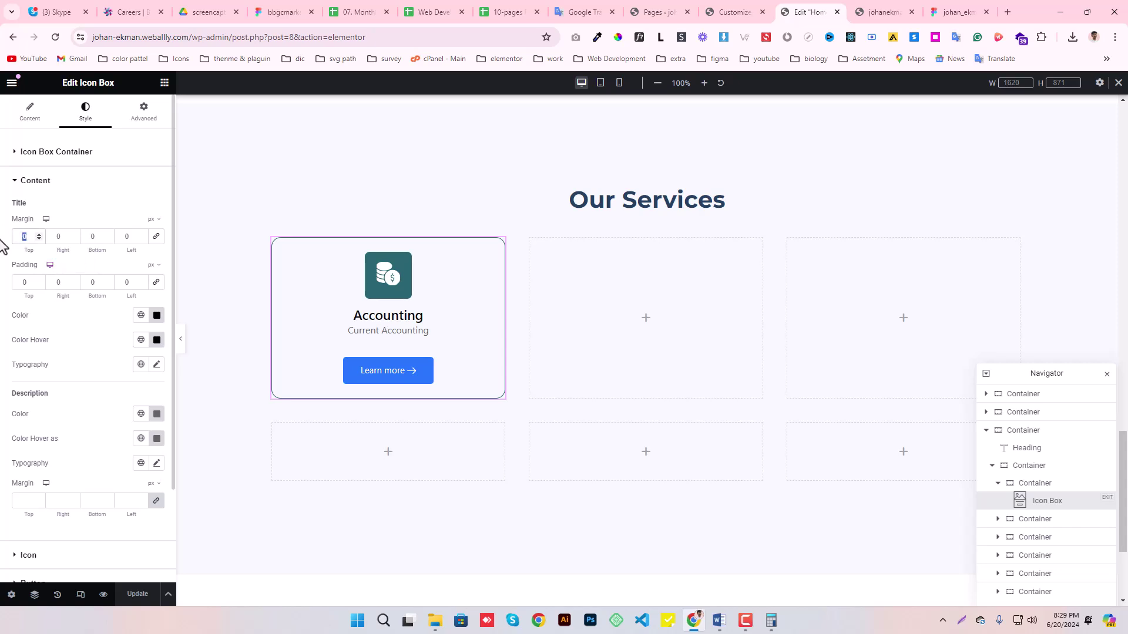
type("24")
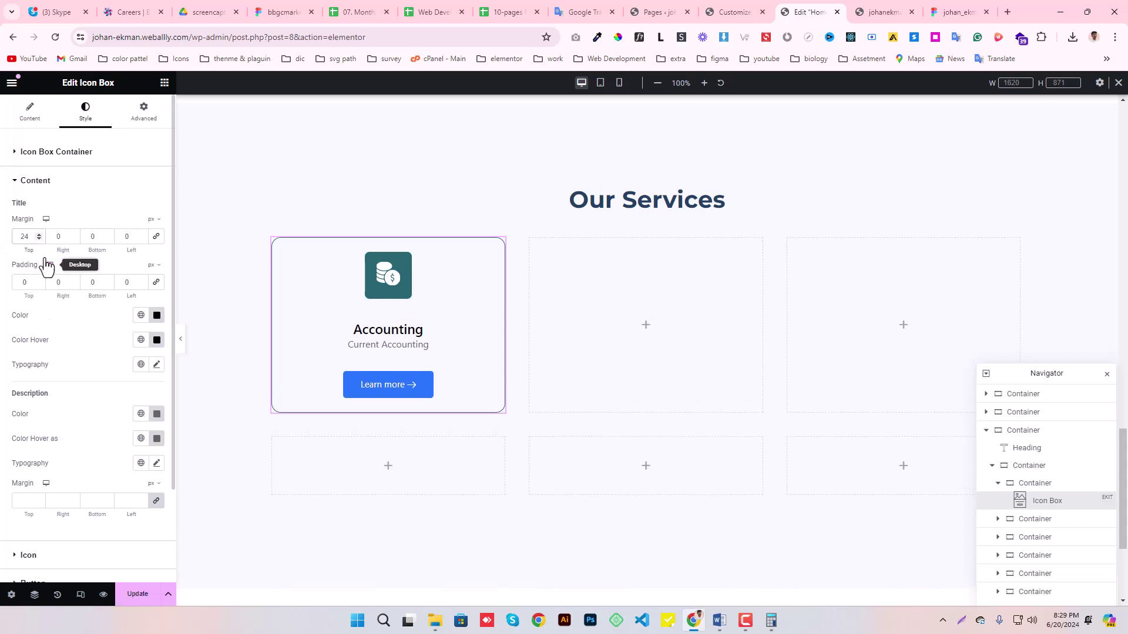
key("BackSpace")
key("BackSpace")
type("0")
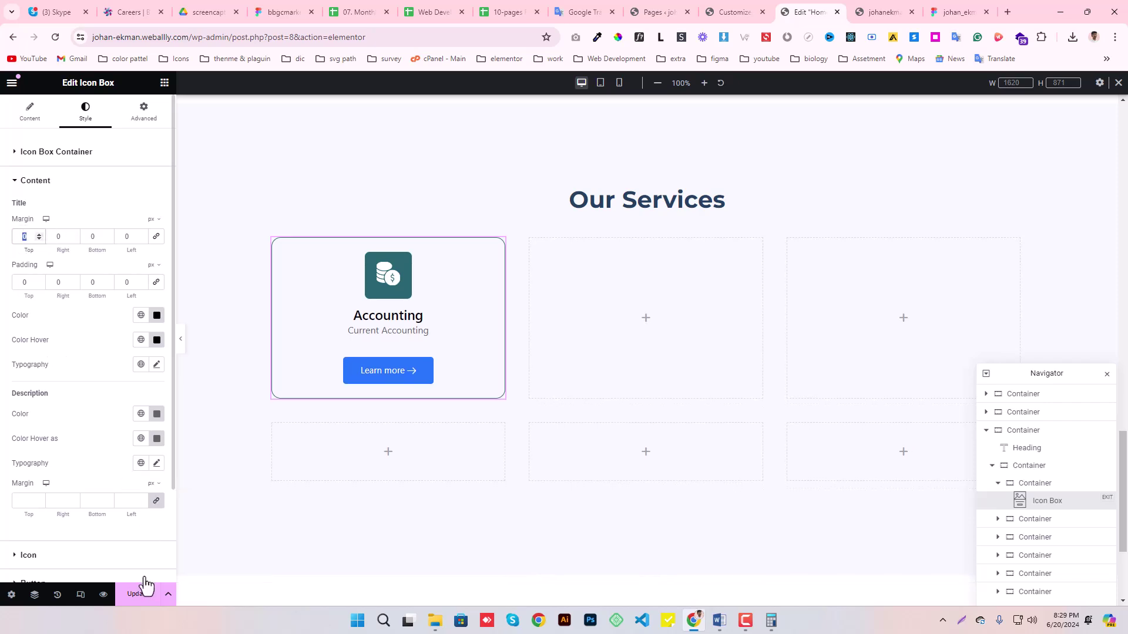
left_click(132, 594)
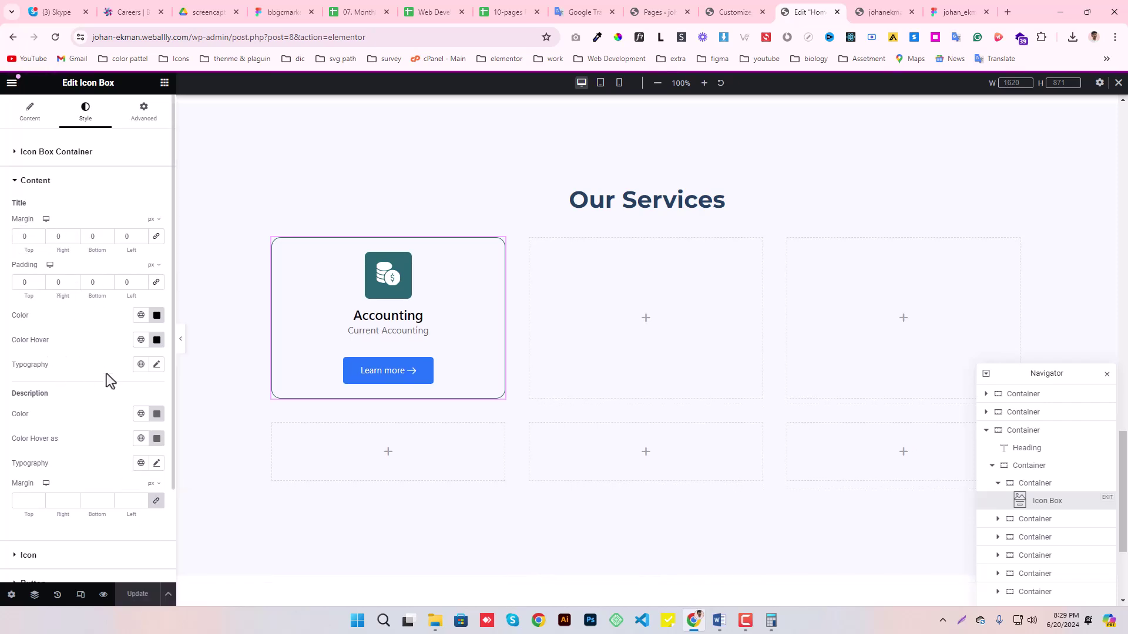
- Check the heading in Figma and set the Accounting title to the navy global colour
left_click(141, 316)
scroll(64, 432, "down", 3)
scroll(64, 430, "up", 3)
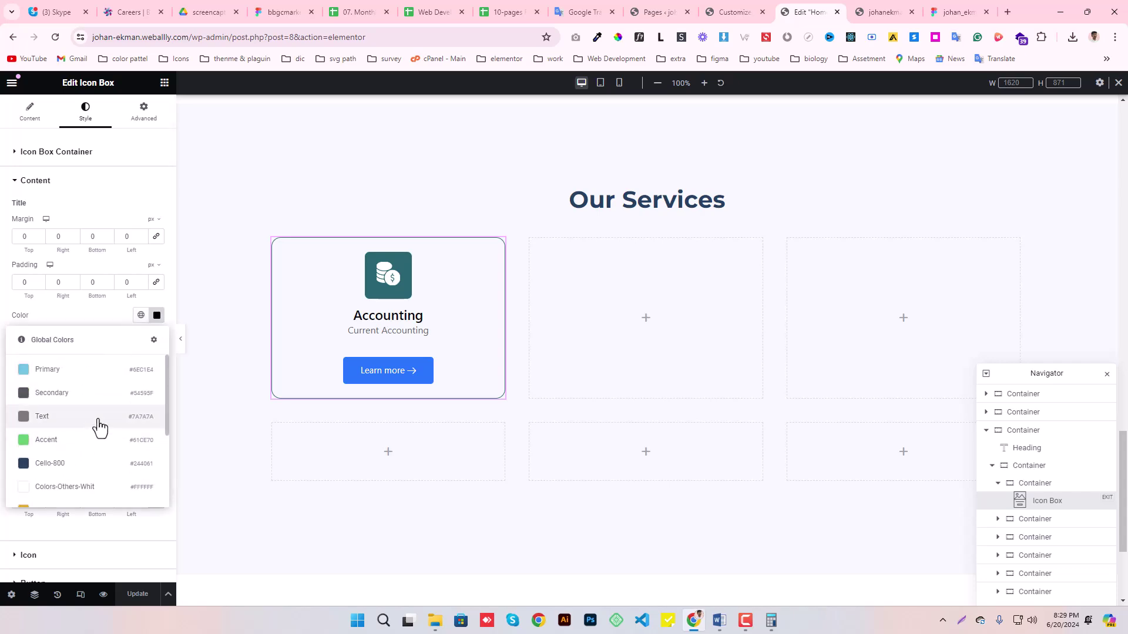
left_click(957, 11)
left_click(375, 385)
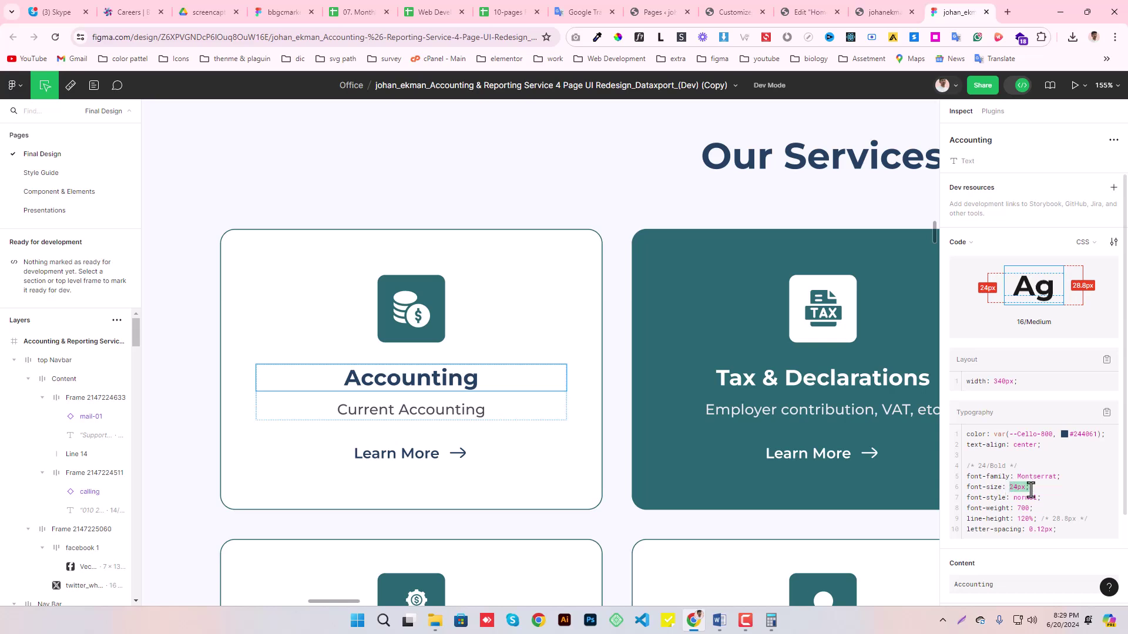
left_click(805, 5)
left_click(65, 464)
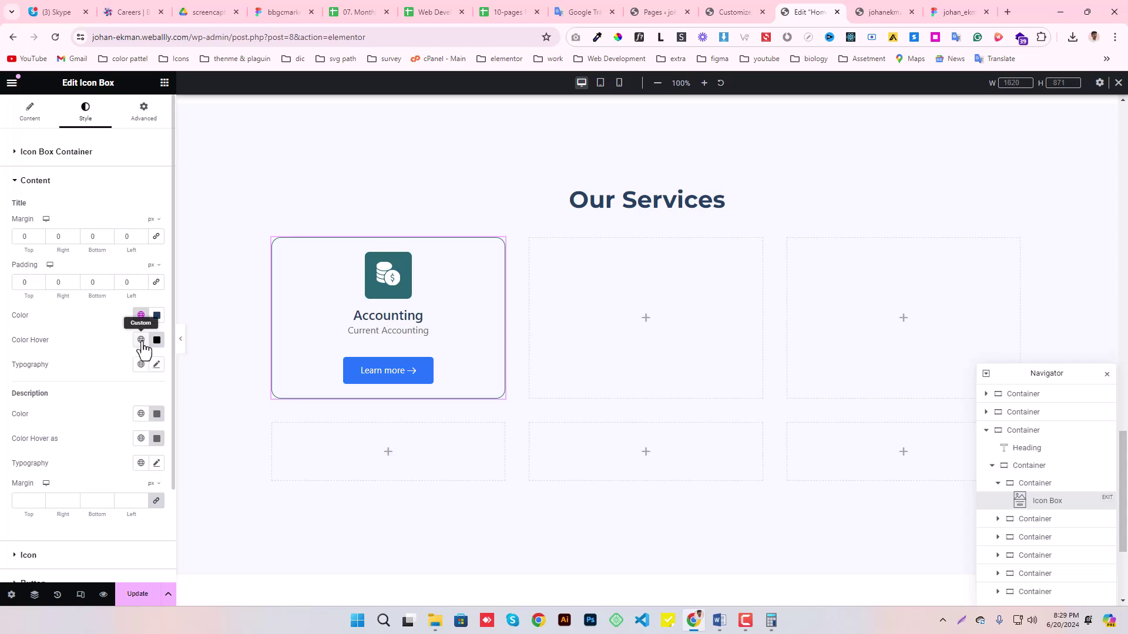
- Give the title a light global hover colour and a global font preset
left_click(141, 339)
left_click(50, 509)
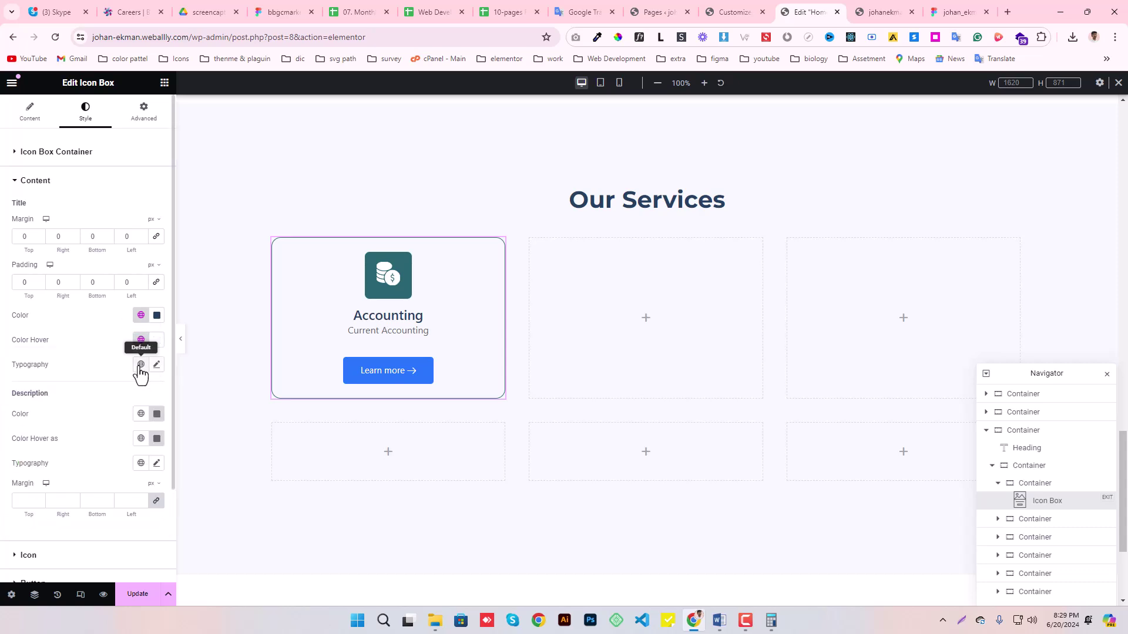
left_click(140, 364)
left_click(51, 420)
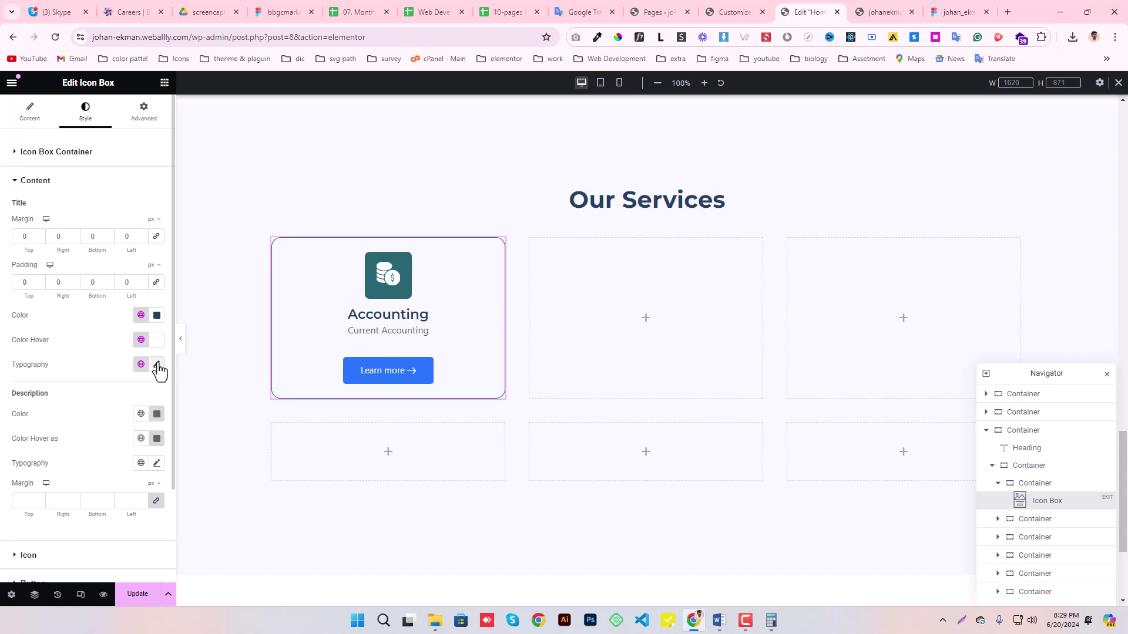
left_click(156, 364)
- Set the title typography to 24 px, 700 Bold, 28.8 line height and 0.12 letter spacing
left_click(135, 344)
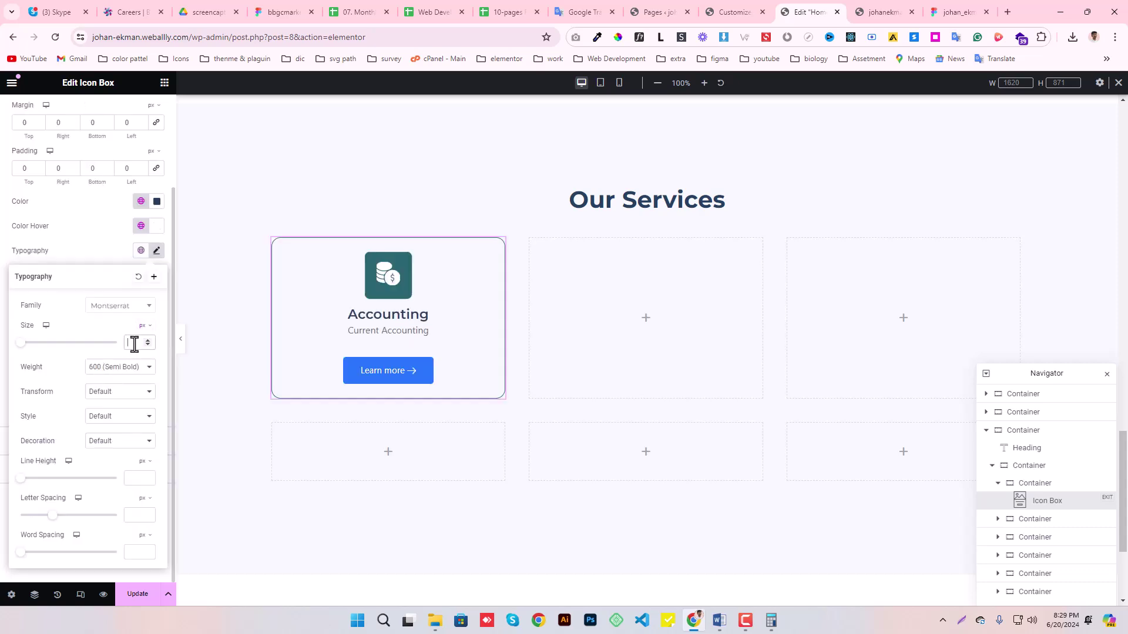
type("24")
left_click(124, 370)
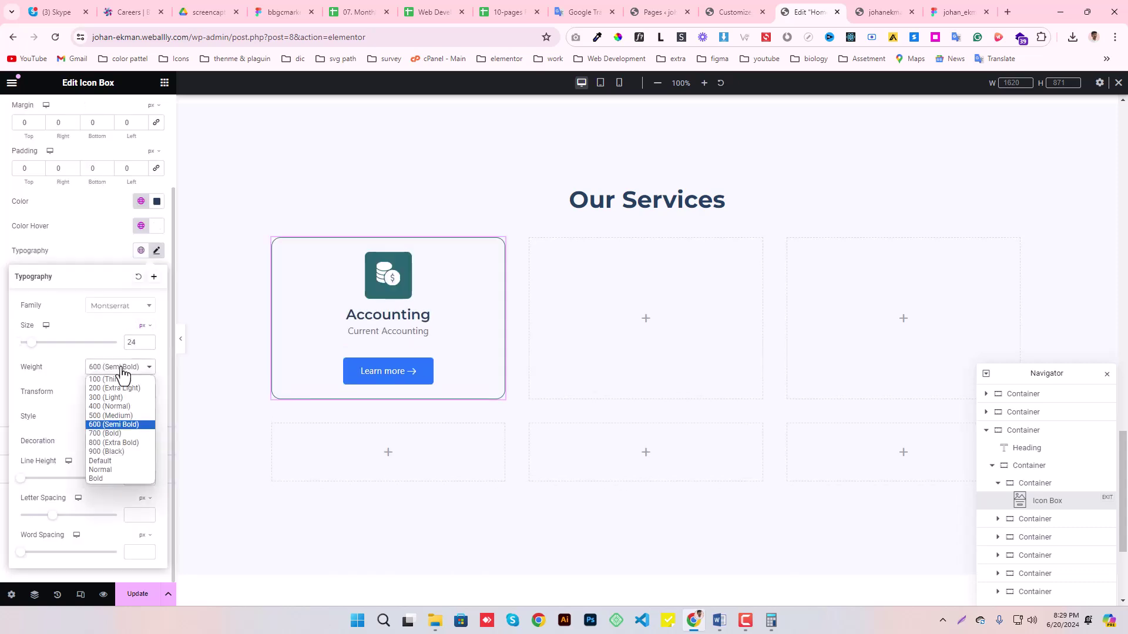
left_click(112, 433)
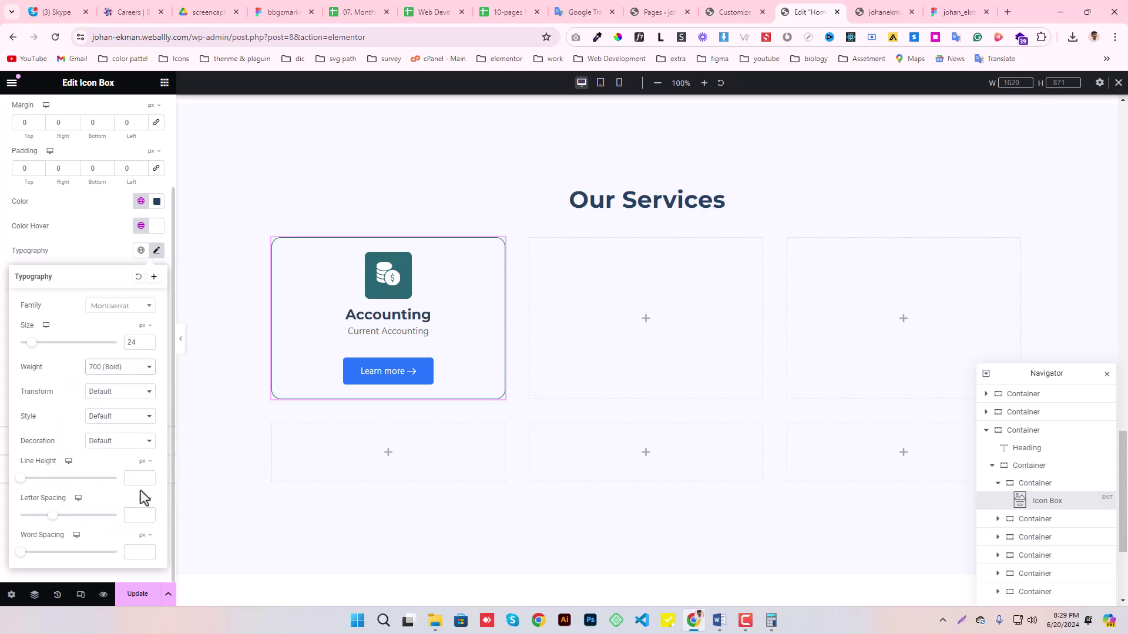
type("28.8")
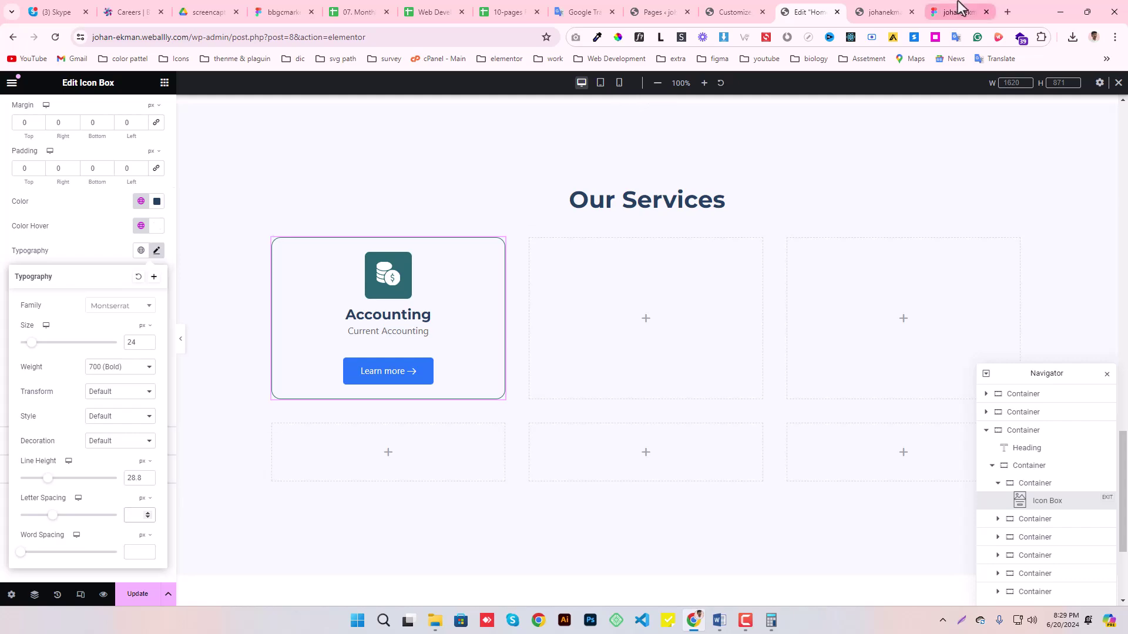
left_click(958, 7)
left_click(809, 11)
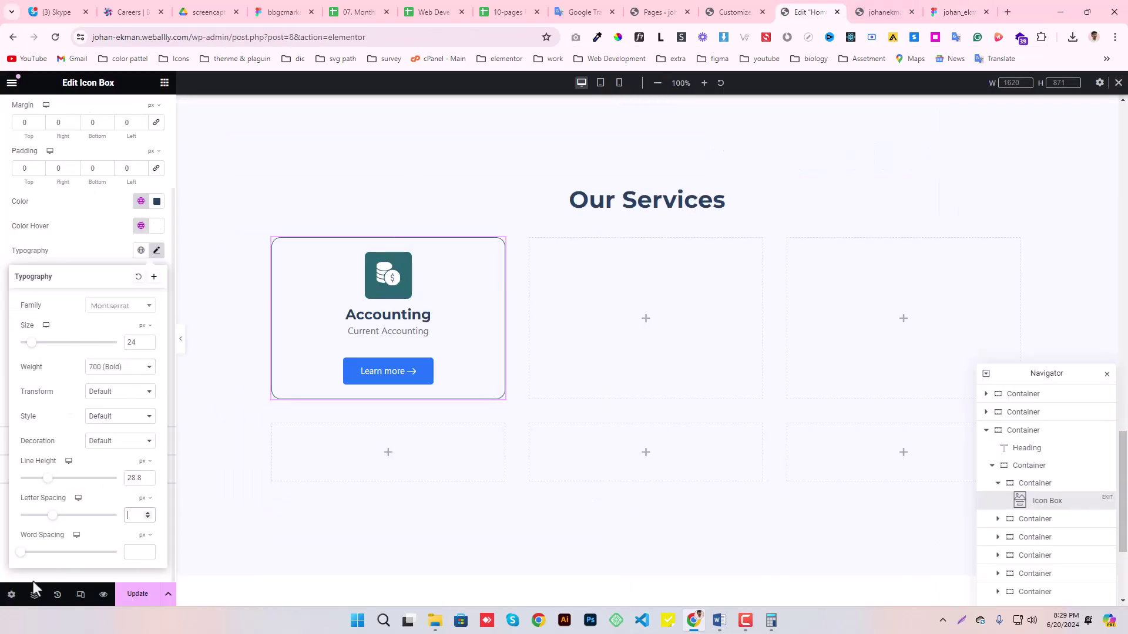
type("0.12")
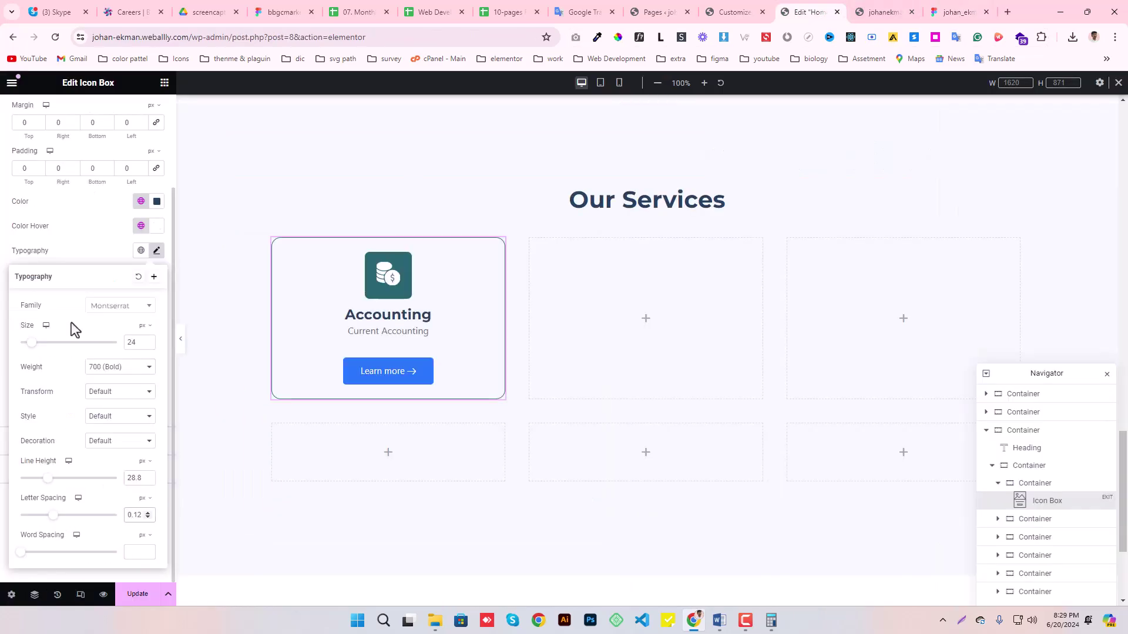
left_click(149, 250)
left_click(157, 252)
left_click(89, 245)
left_click(141, 594)
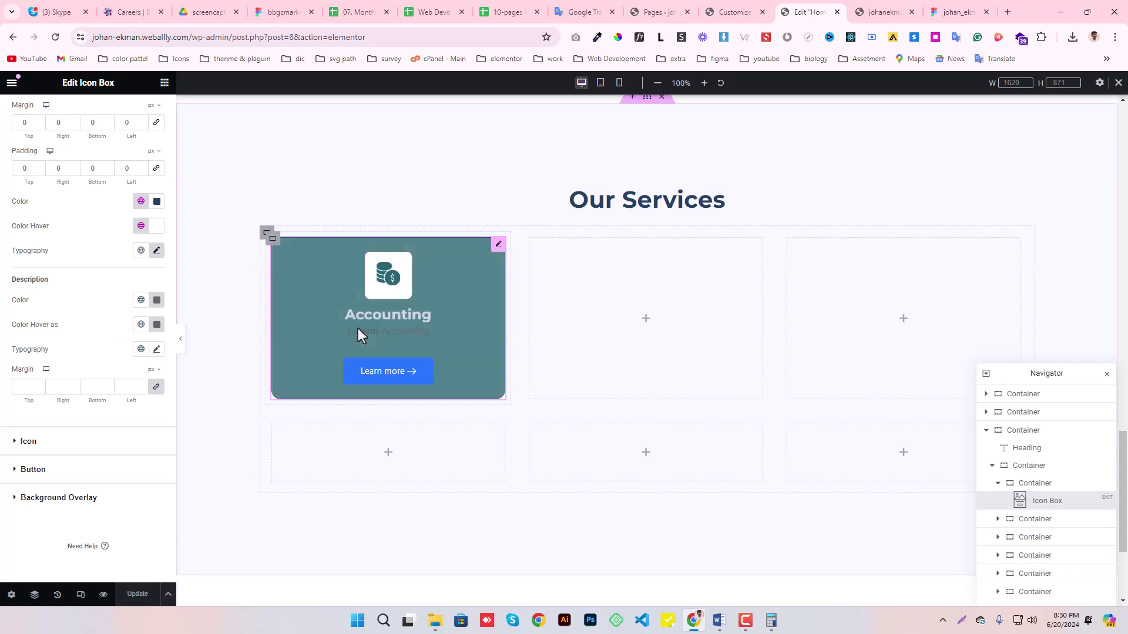
- Match Figma by applying the gray global colour to the Current Accounting description
left_click(140, 302)
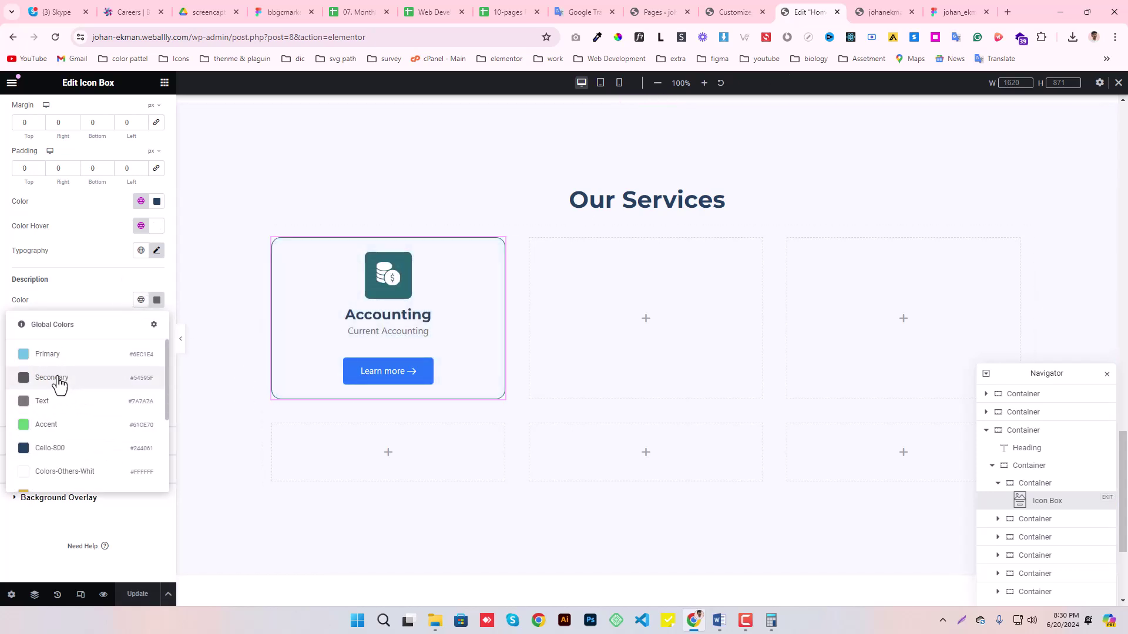
left_click(963, 12)
left_click(414, 412)
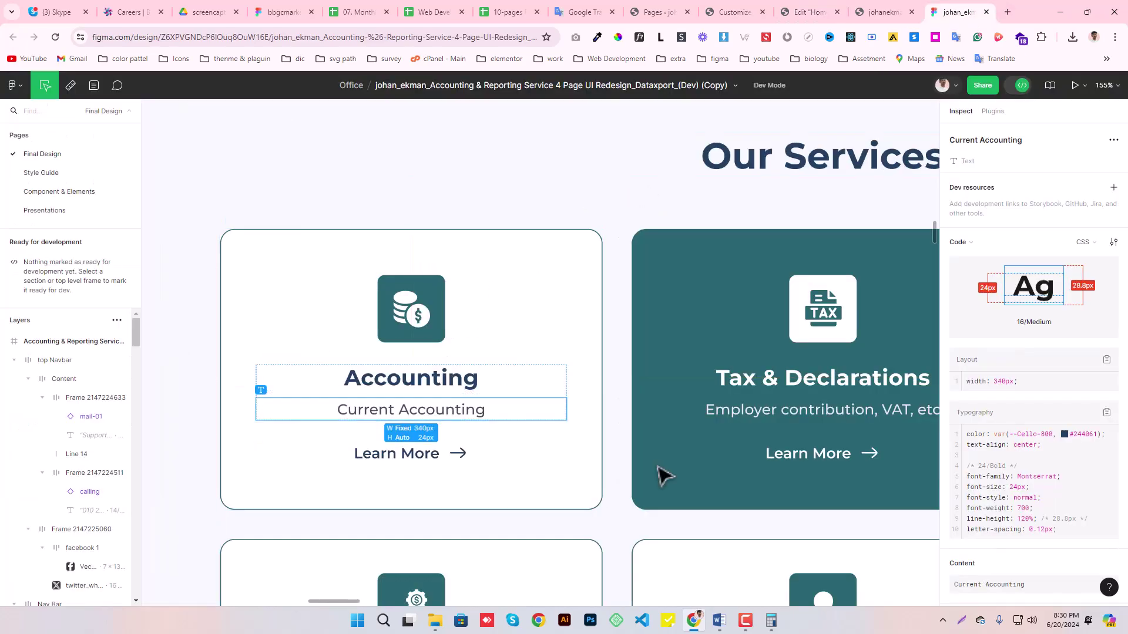
left_click(811, 12)
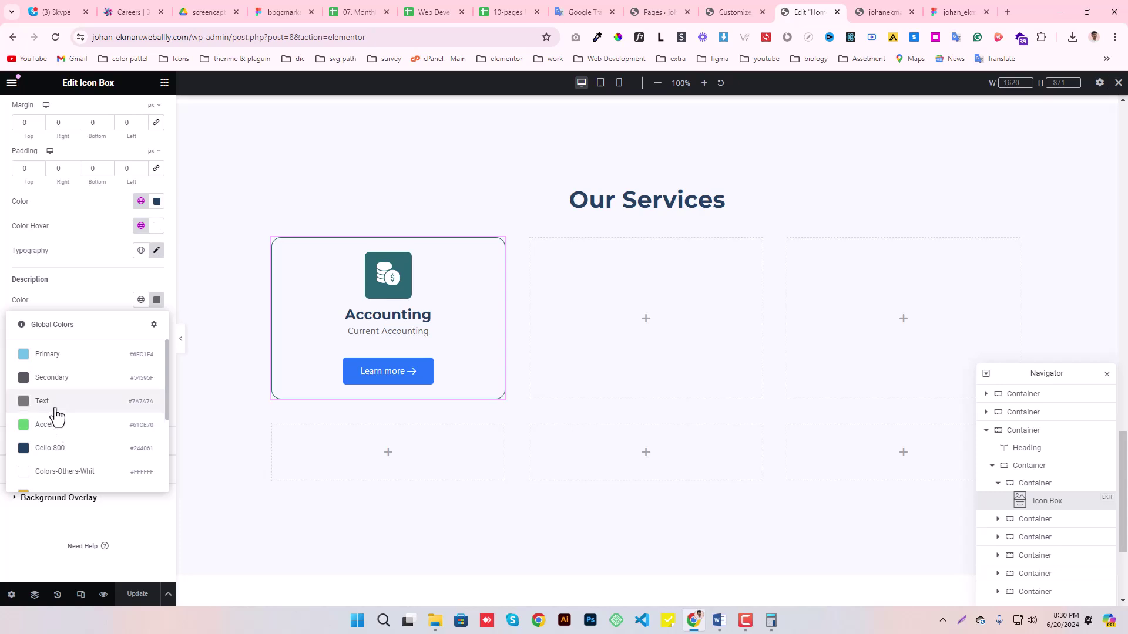
scroll(57, 412, "down", 3)
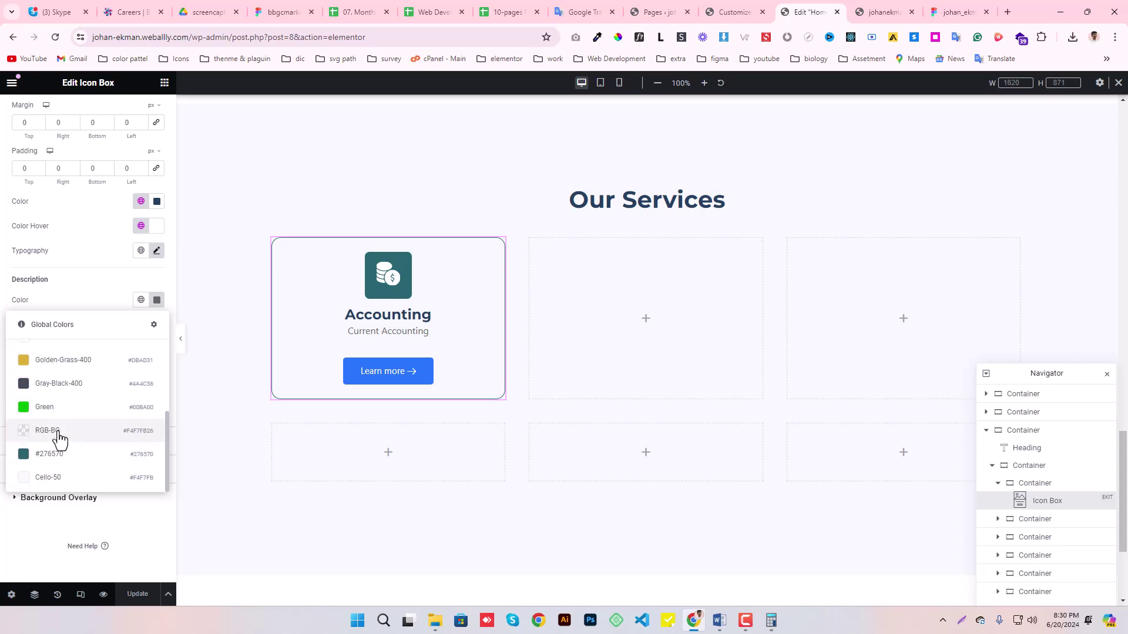
left_click(60, 388)
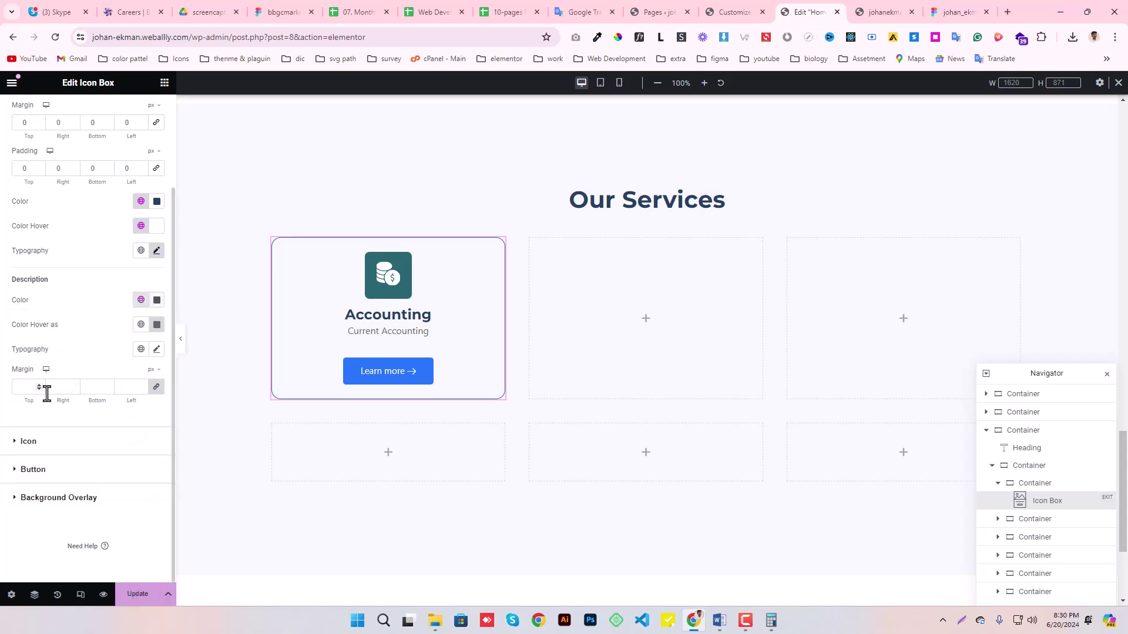
left_click(141, 349)
left_click(51, 463)
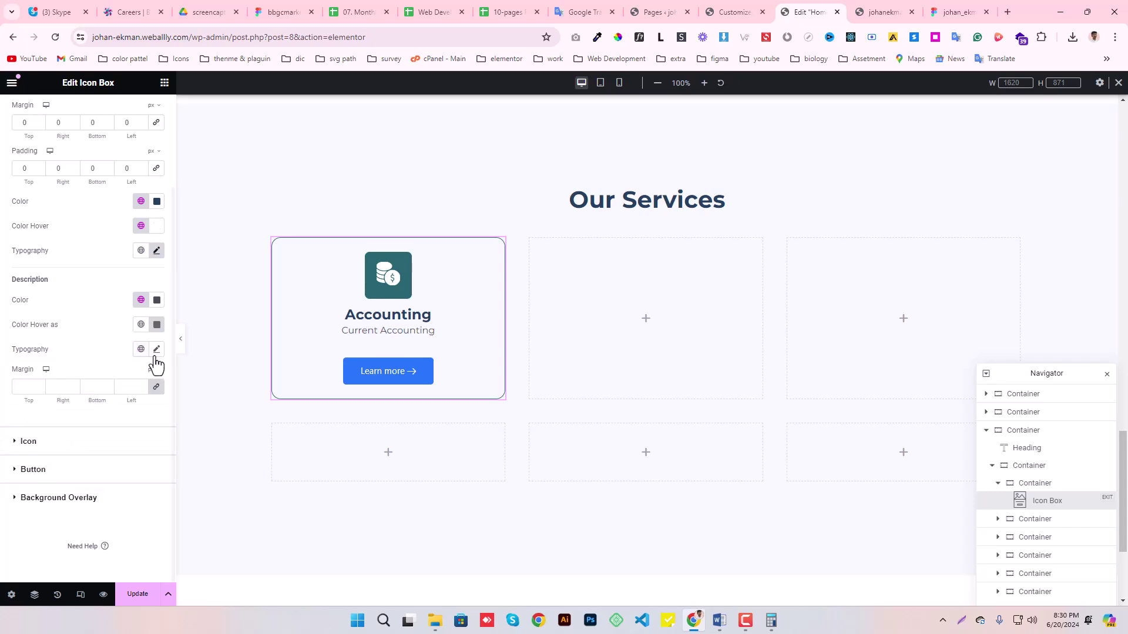
left_click(155, 350)
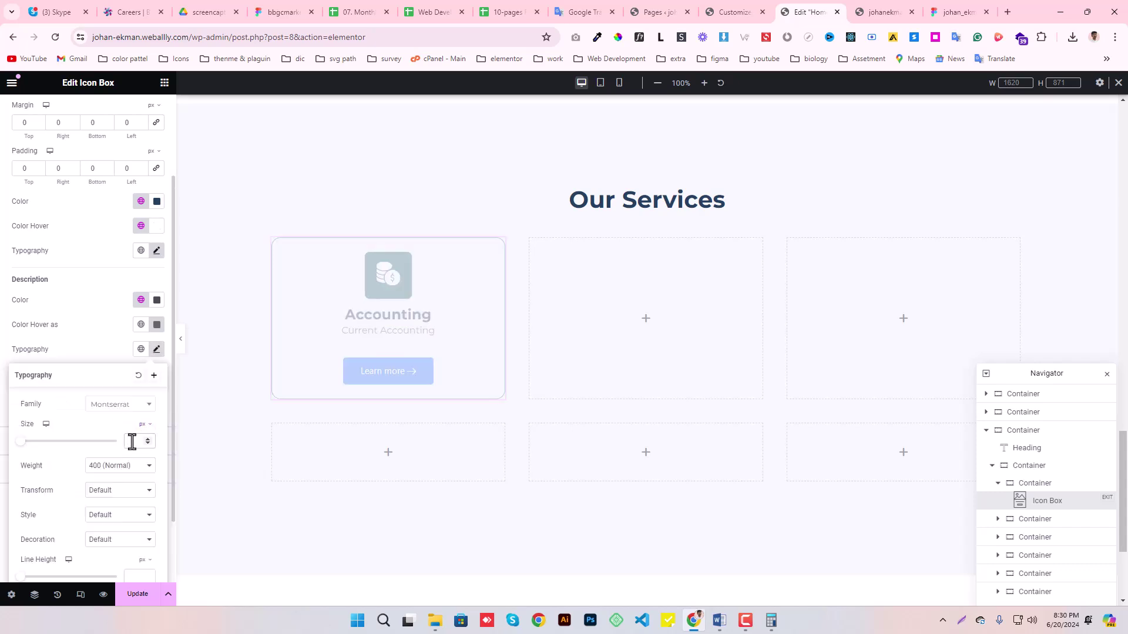
- Style the description at 16 px, 500 Medium, 24 line height and 0.08 letter spacing
left_click(958, 11)
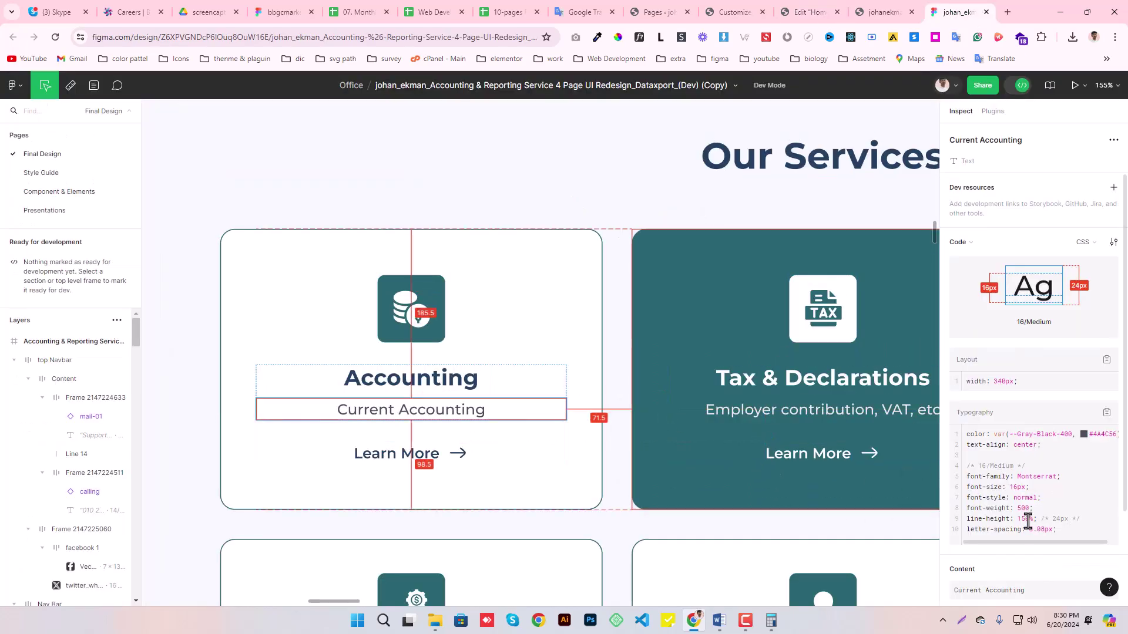
left_click(805, 12)
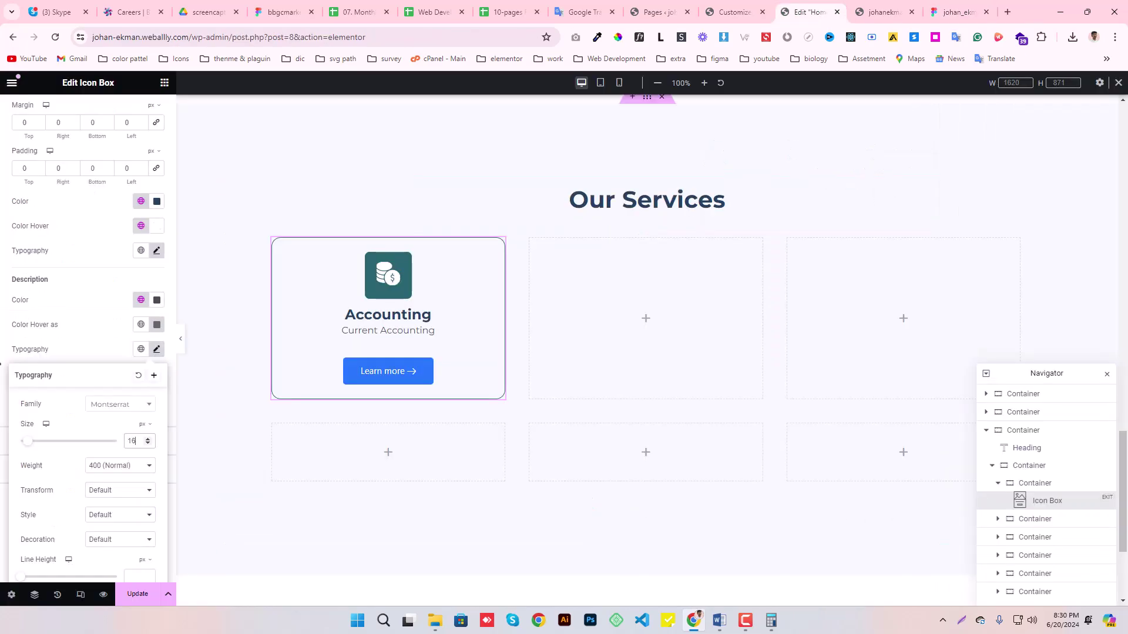
left_click(109, 475)
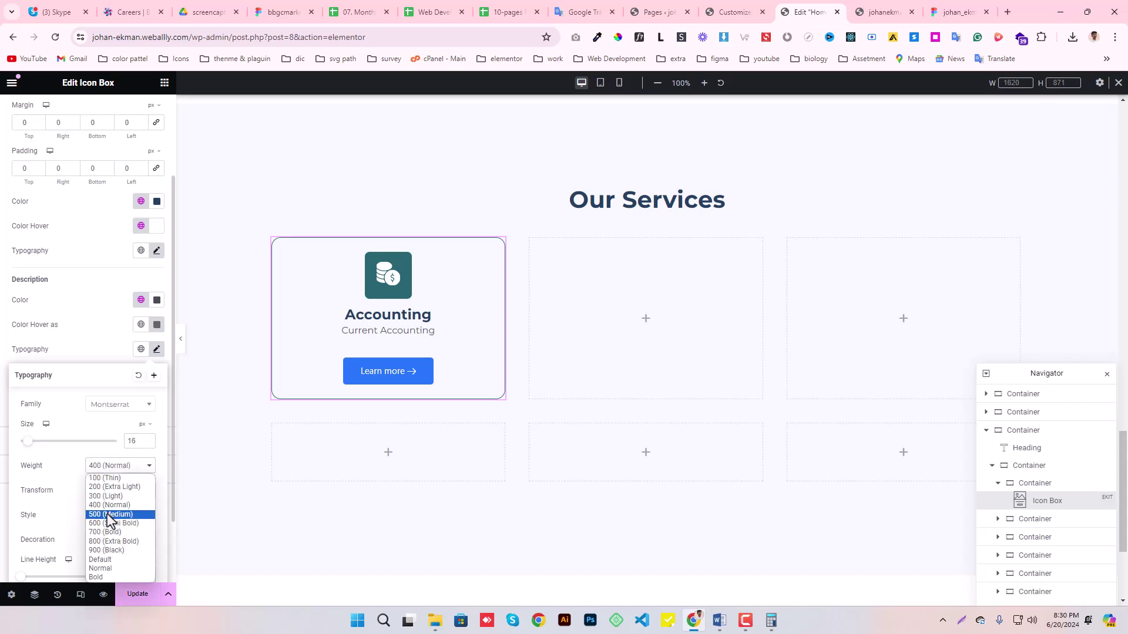
left_click(109, 515)
scroll(134, 514, "down", 2)
type("2")
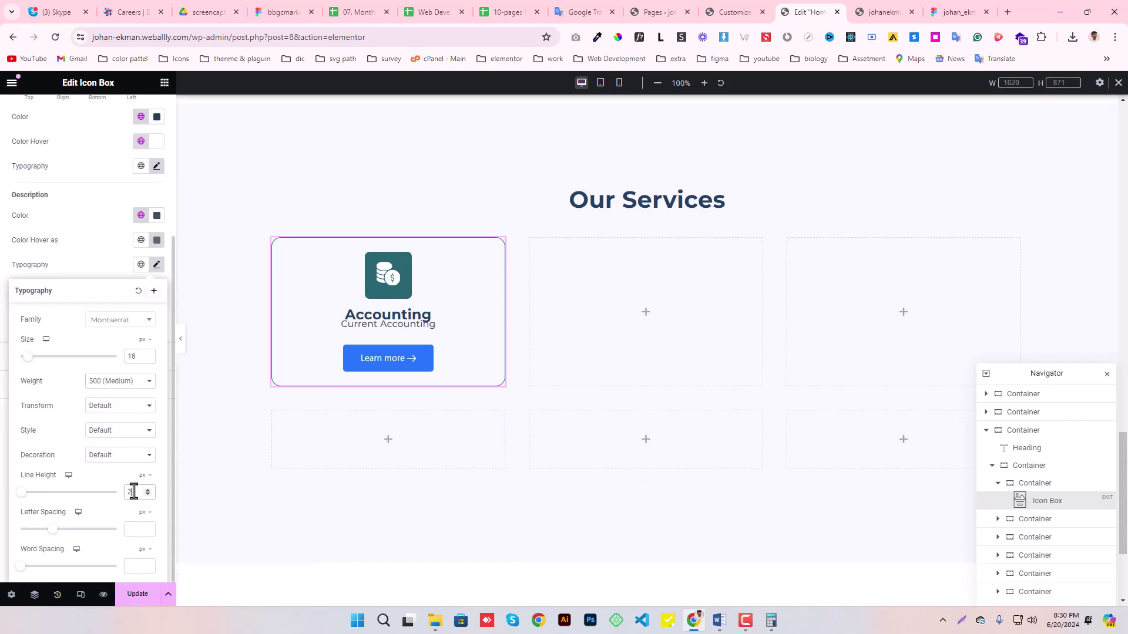
type("4")
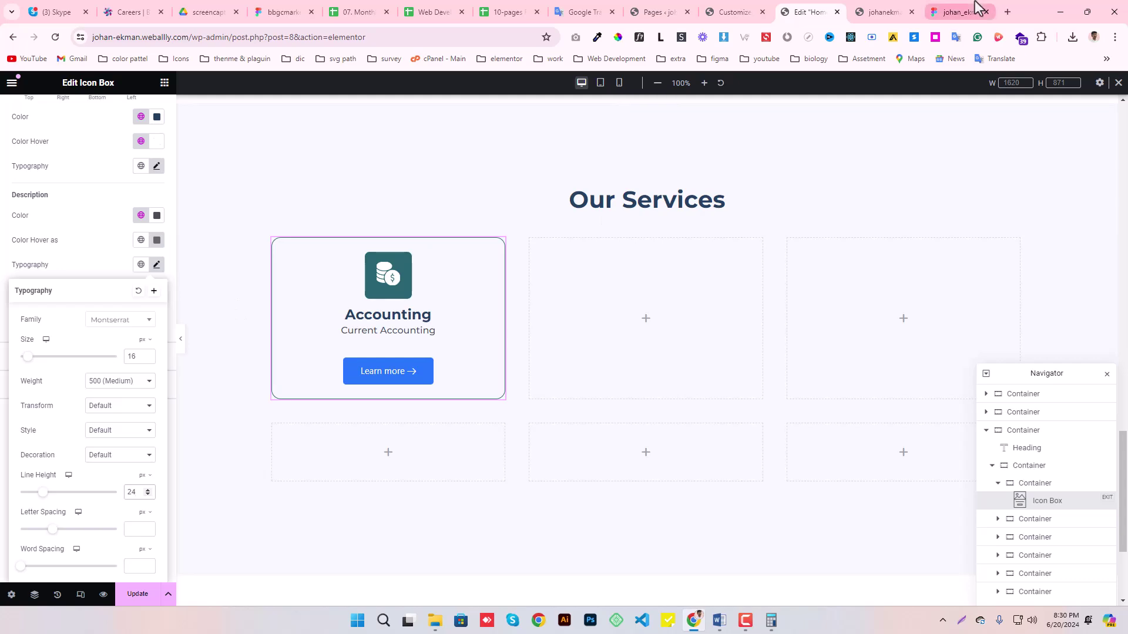
left_click(974, 9)
left_click(803, 11)
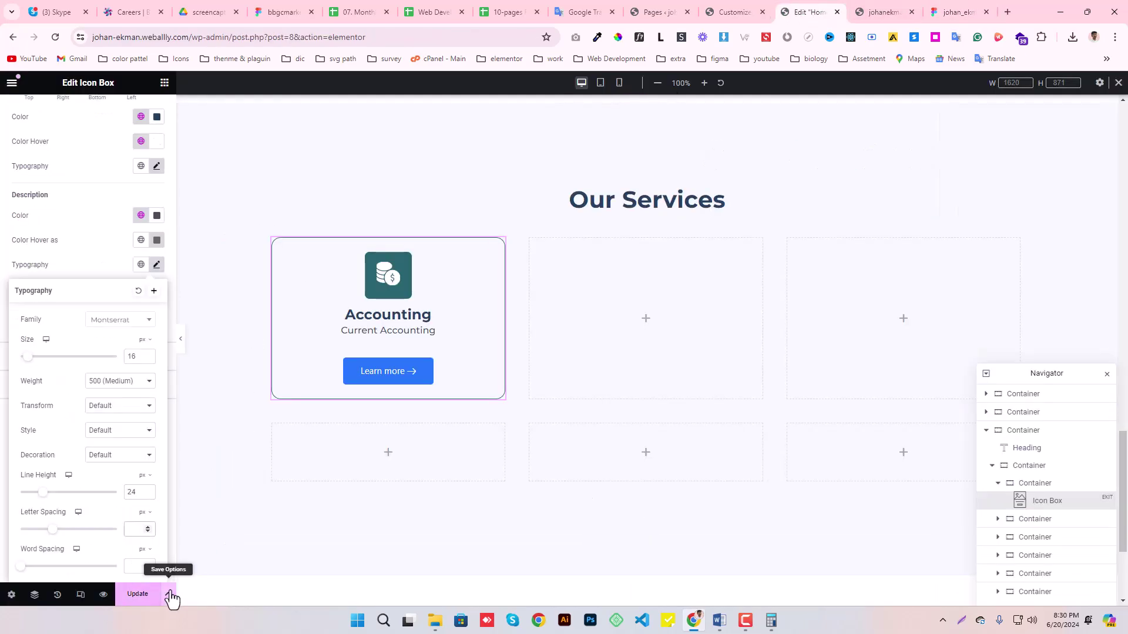
type("0.08")
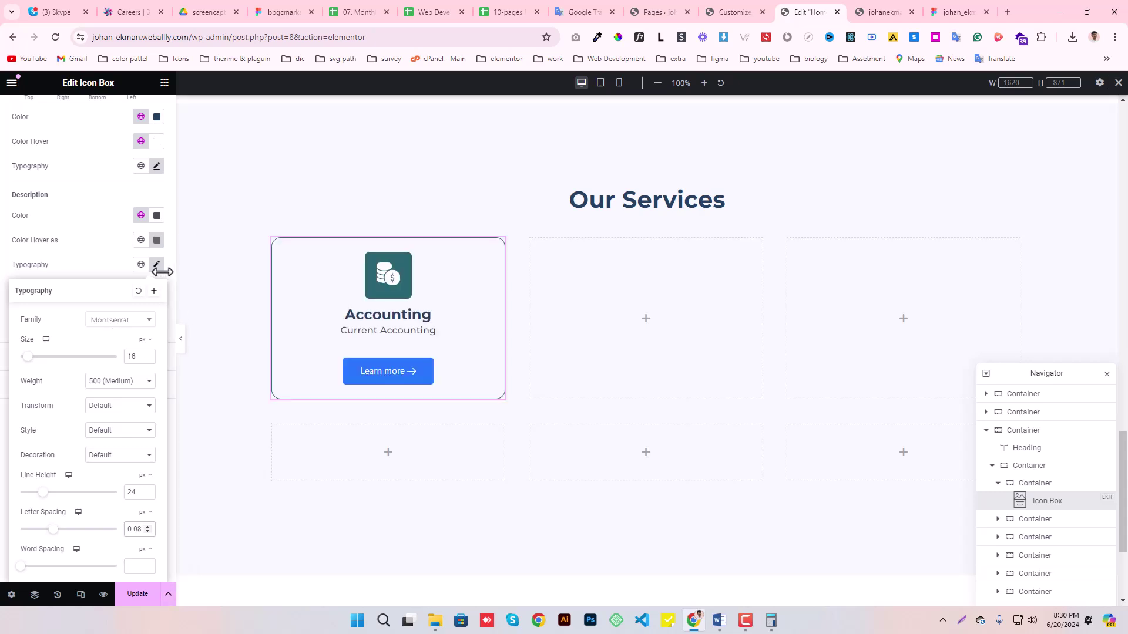
left_click(157, 265)
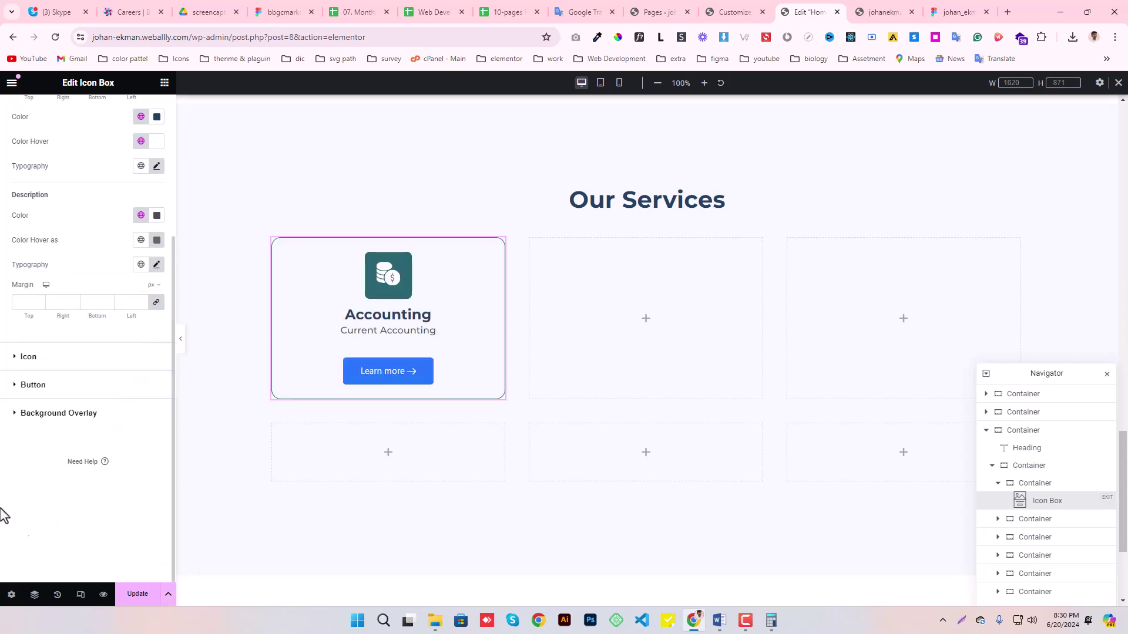
left_click(133, 594)
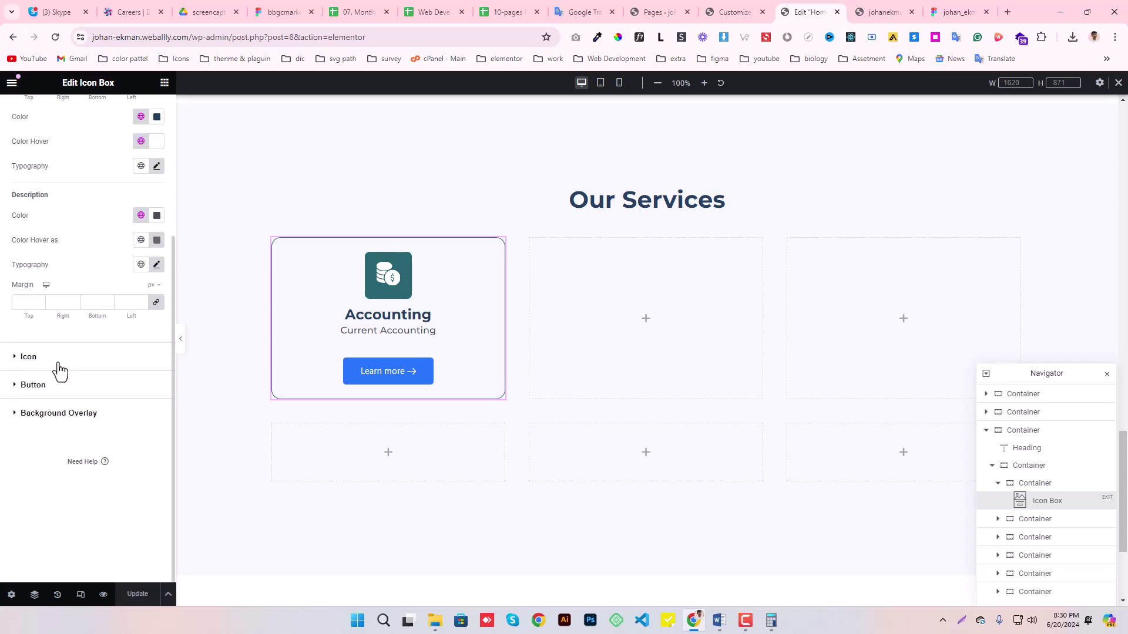
- Give the description a white global hover colour and update the page
scroll(71, 297, "up", 4)
scroll(70, 298, "down", 2)
left_click(141, 325)
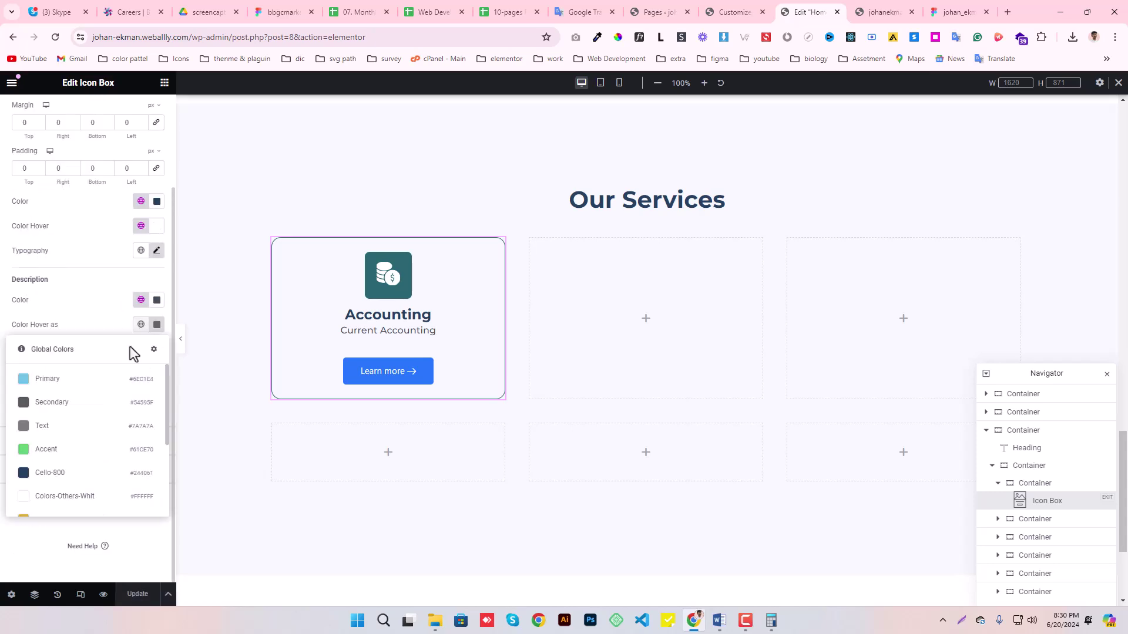
left_click(44, 496)
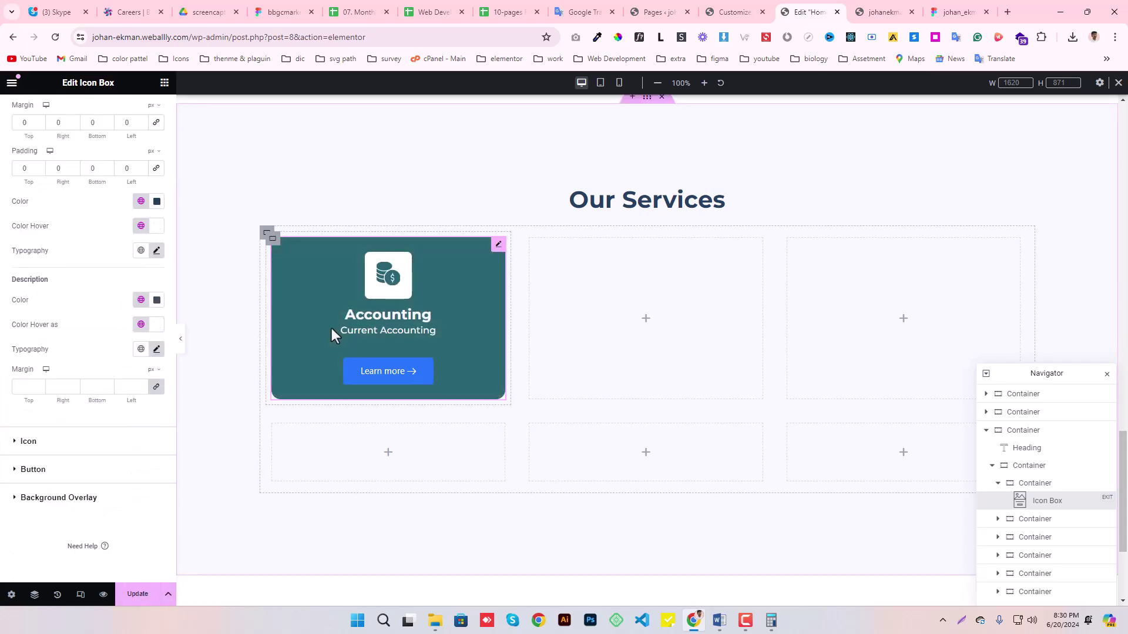
left_click(133, 597)
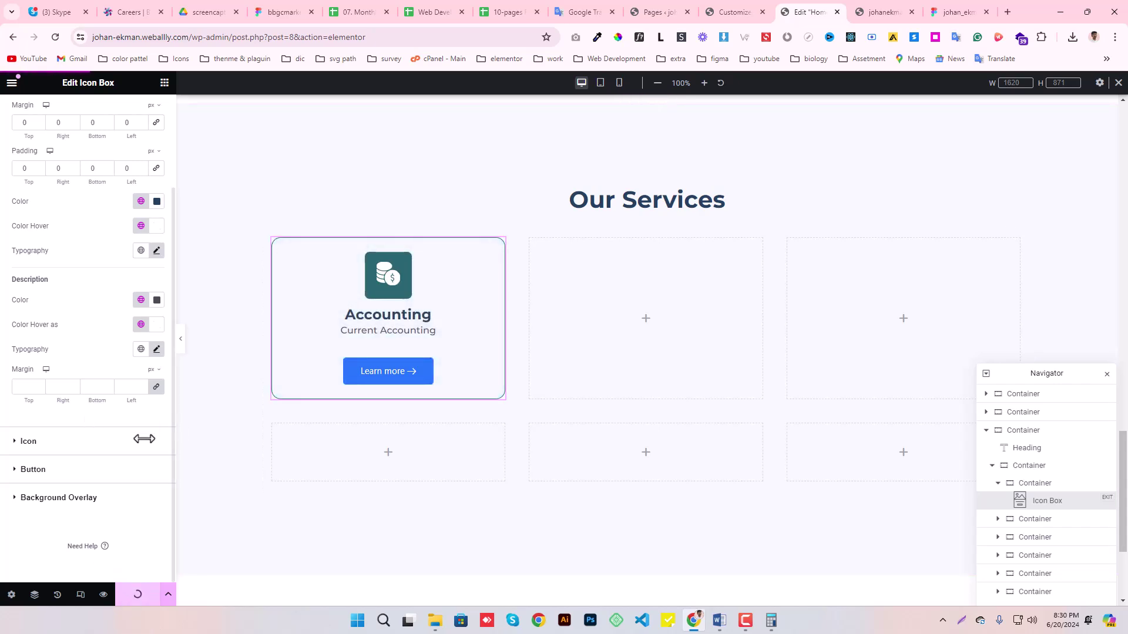
left_click(34, 448)
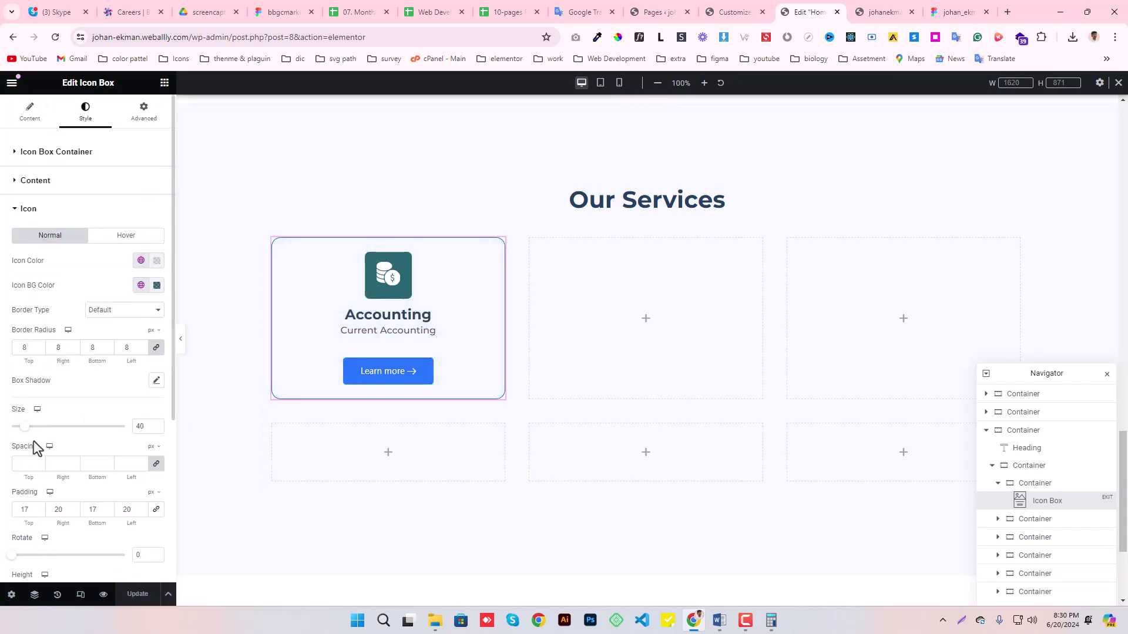
left_click(47, 469)
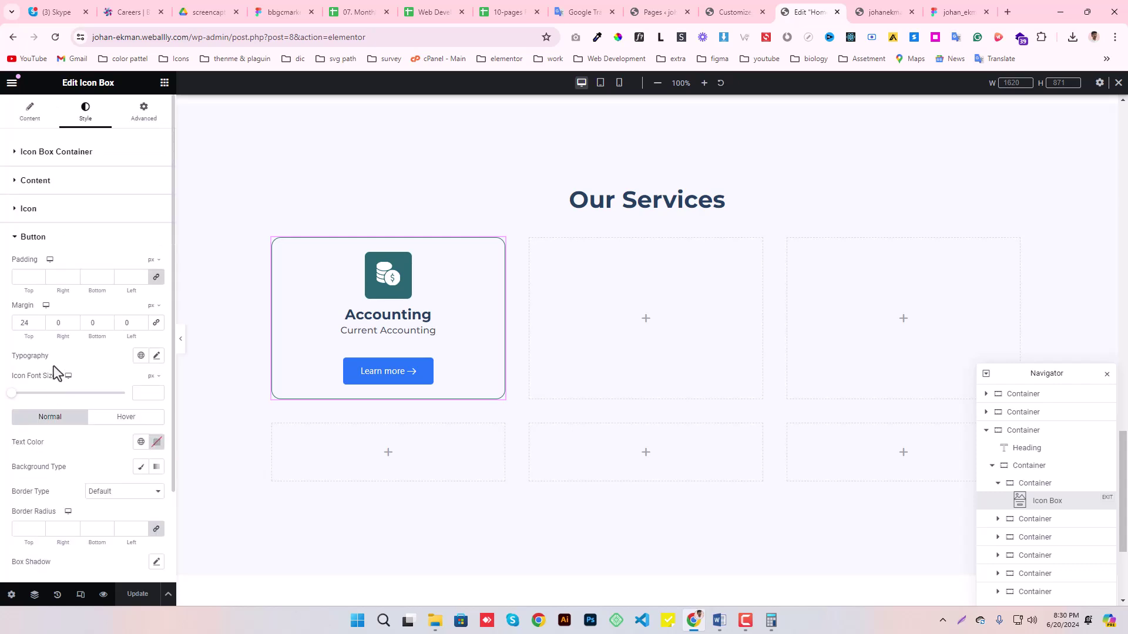
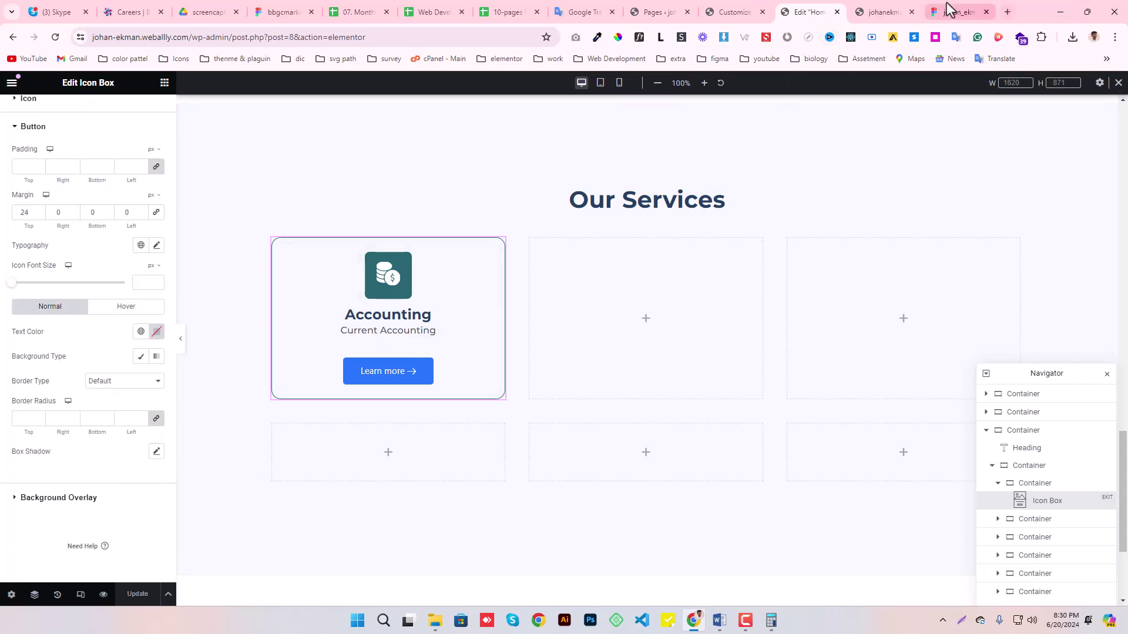
- Lower the Learn more button's top margin from 24 to 10 px and save the page
left_click(39, 214)
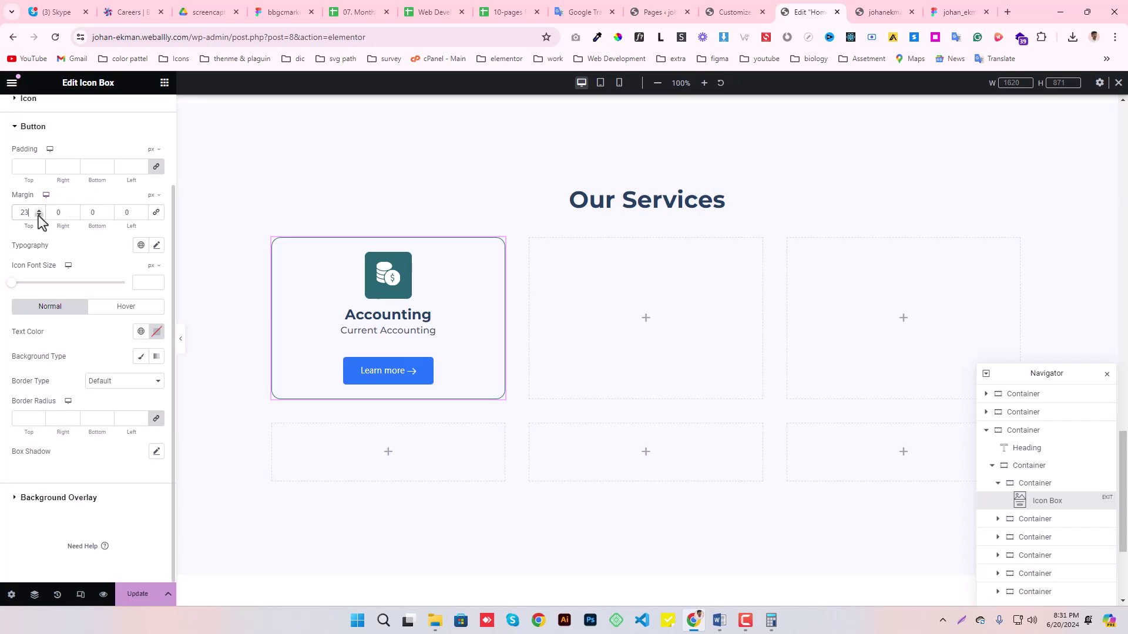
left_click(38, 214)
left_click(38, 214)
left_click(39, 215)
type("10")
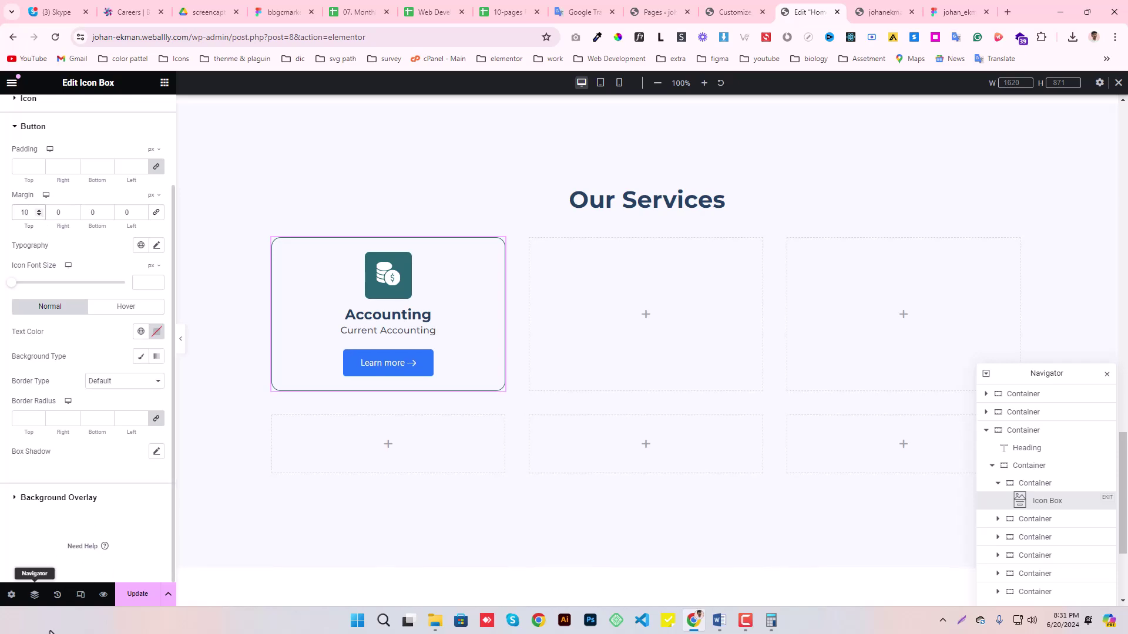
left_click(136, 594)
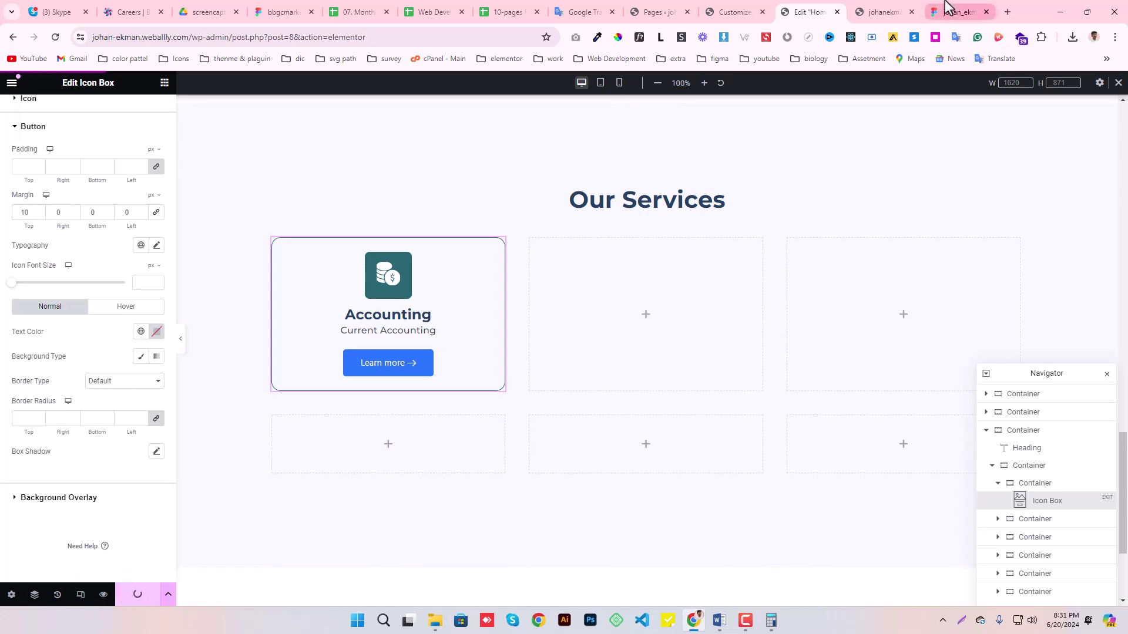
- Inspect the Learn More text styles in the Figma design for reference
left_click(947, 8)
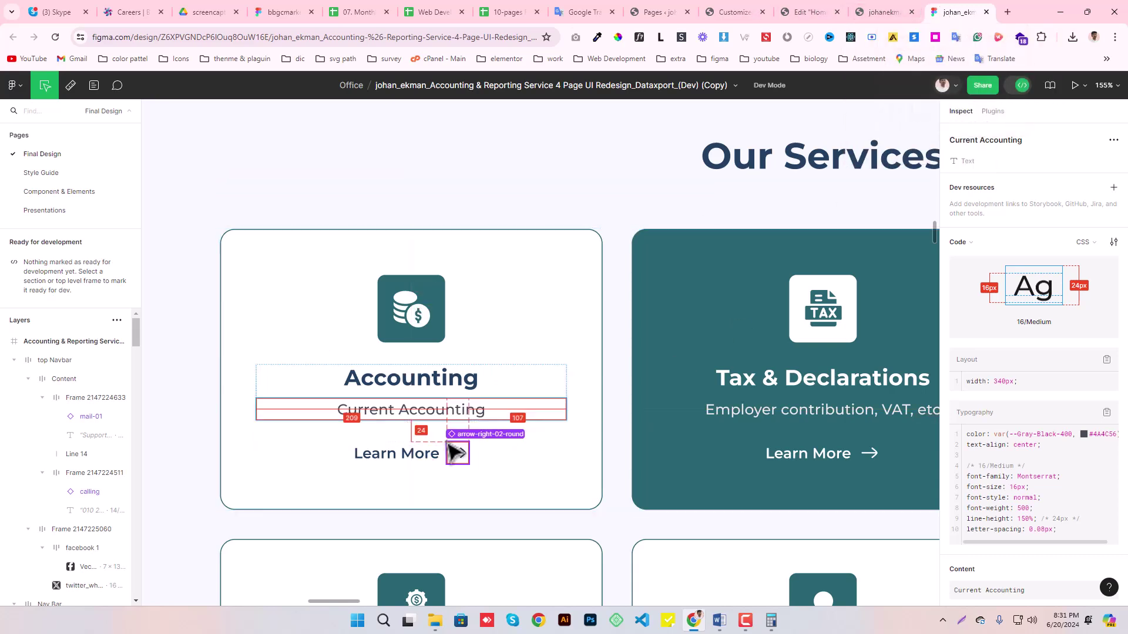
left_click(478, 445)
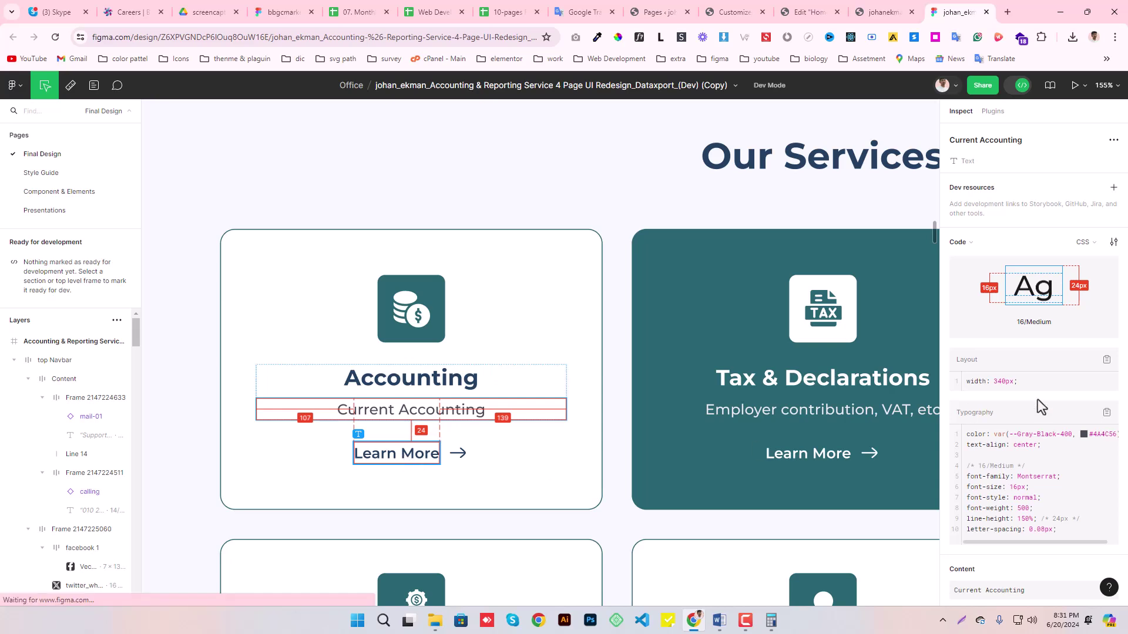
left_click(407, 460)
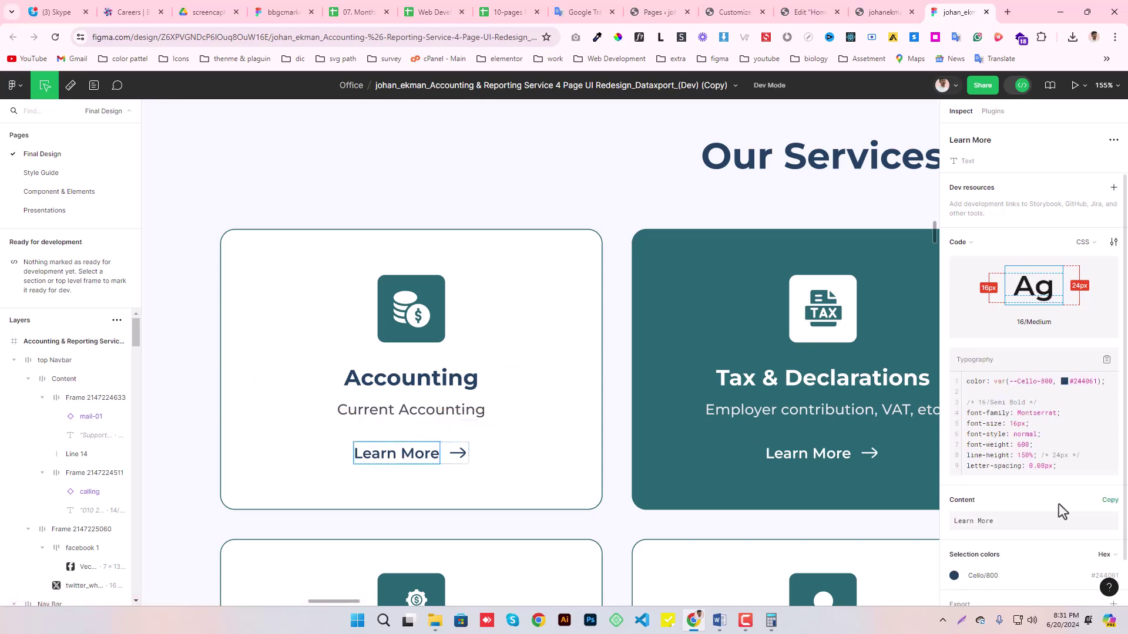
left_click(815, 2)
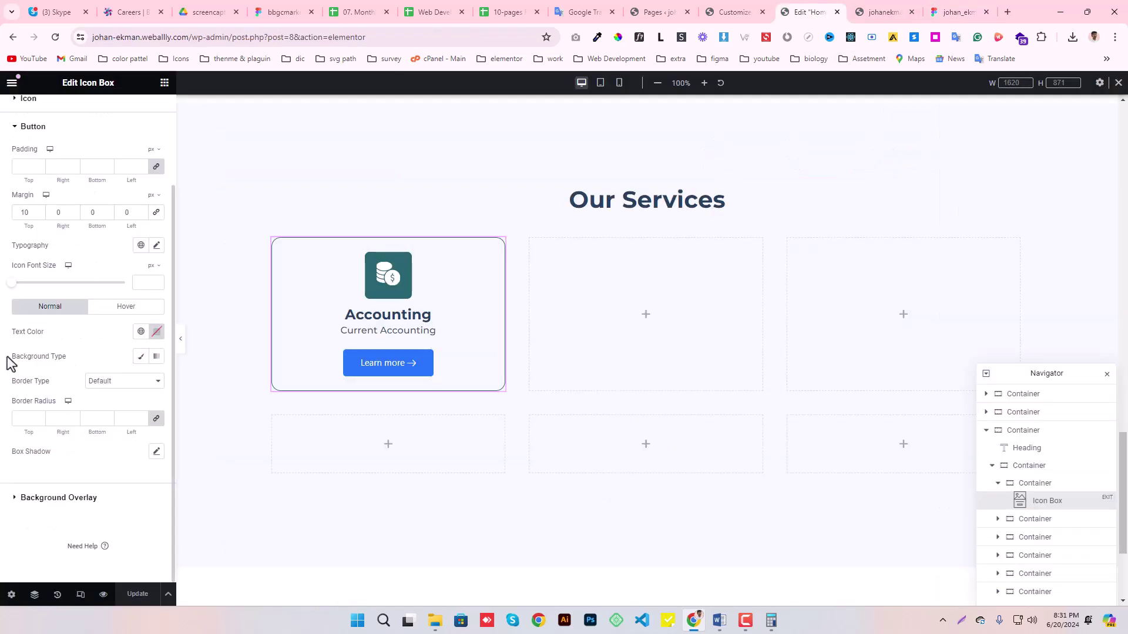
- Give the button a fully transparent classic background and 0 padding on all sides
left_click(142, 357)
left_click(156, 381)
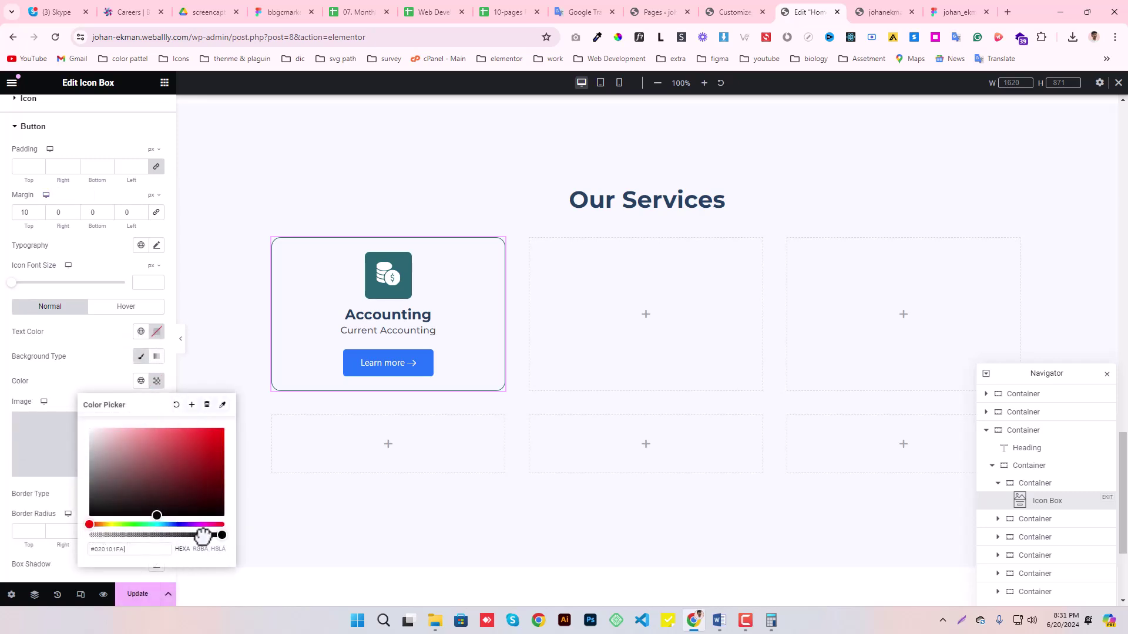
left_click_drag(203, 536, 3, 549)
left_click(71, 379)
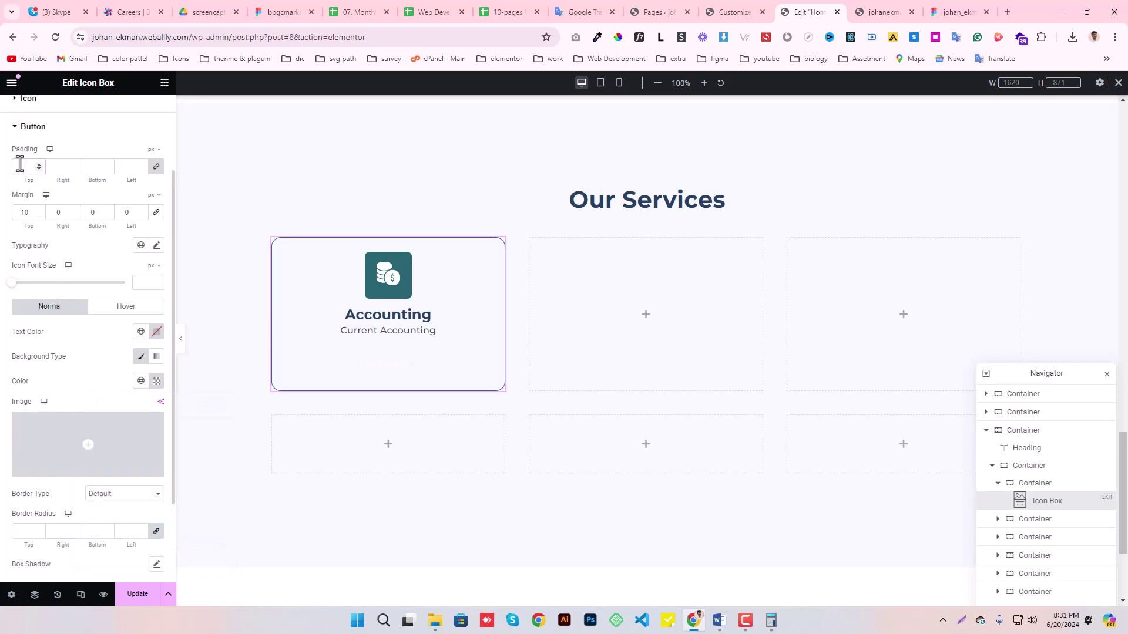
left_click(20, 166)
type("0")
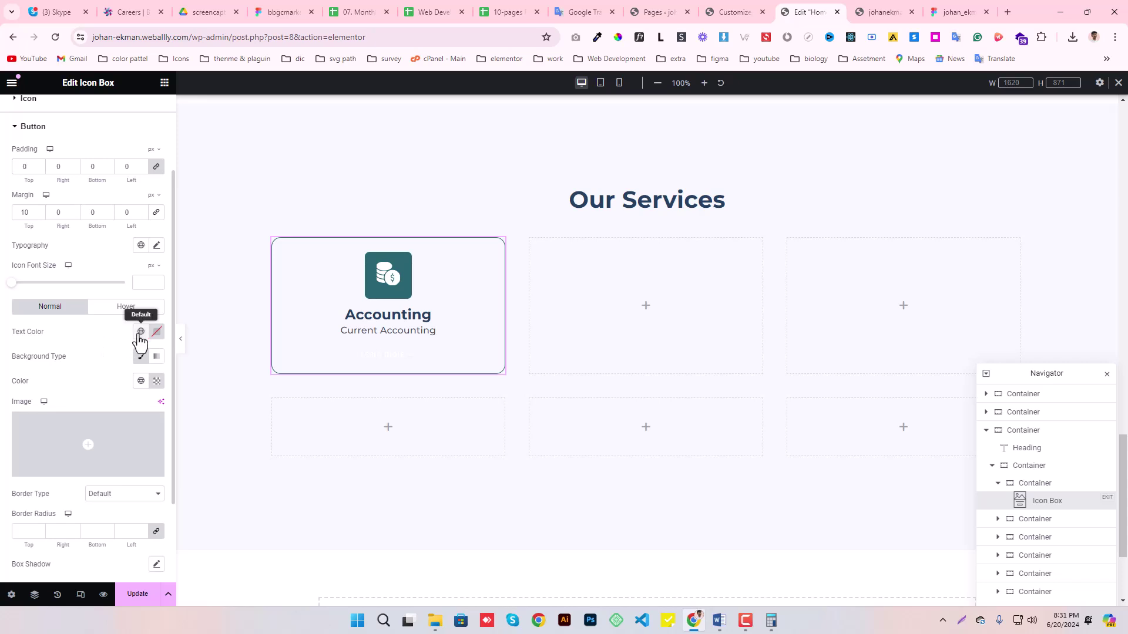
- Apply a dark global text colour and the Primary global font to the button
left_click(140, 332)
left_click(56, 483)
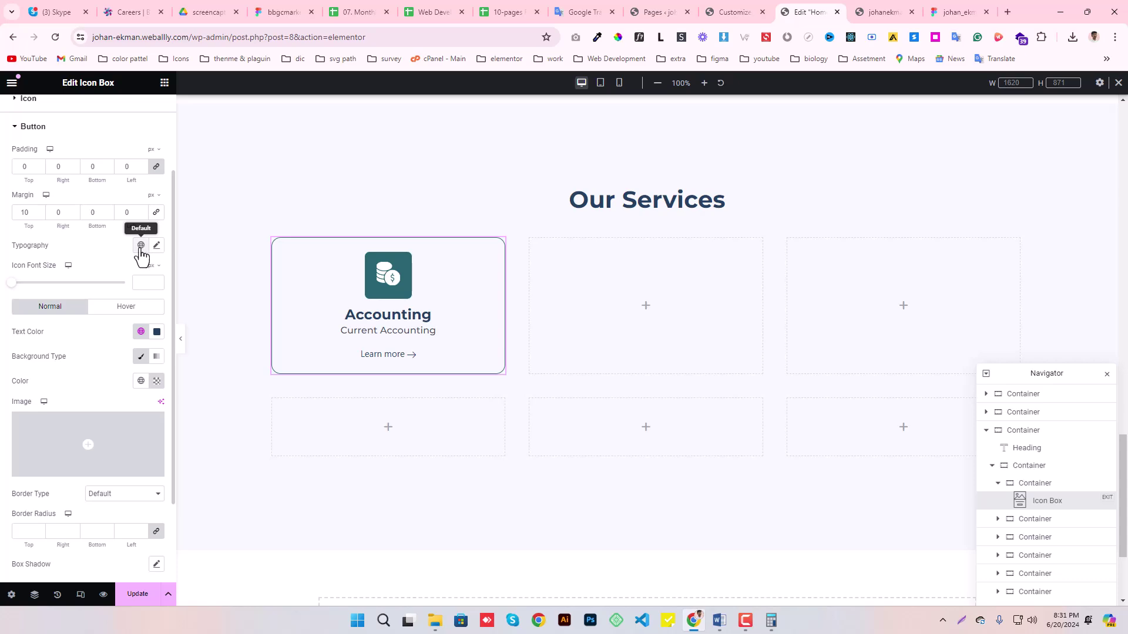
left_click(141, 245)
left_click(58, 301)
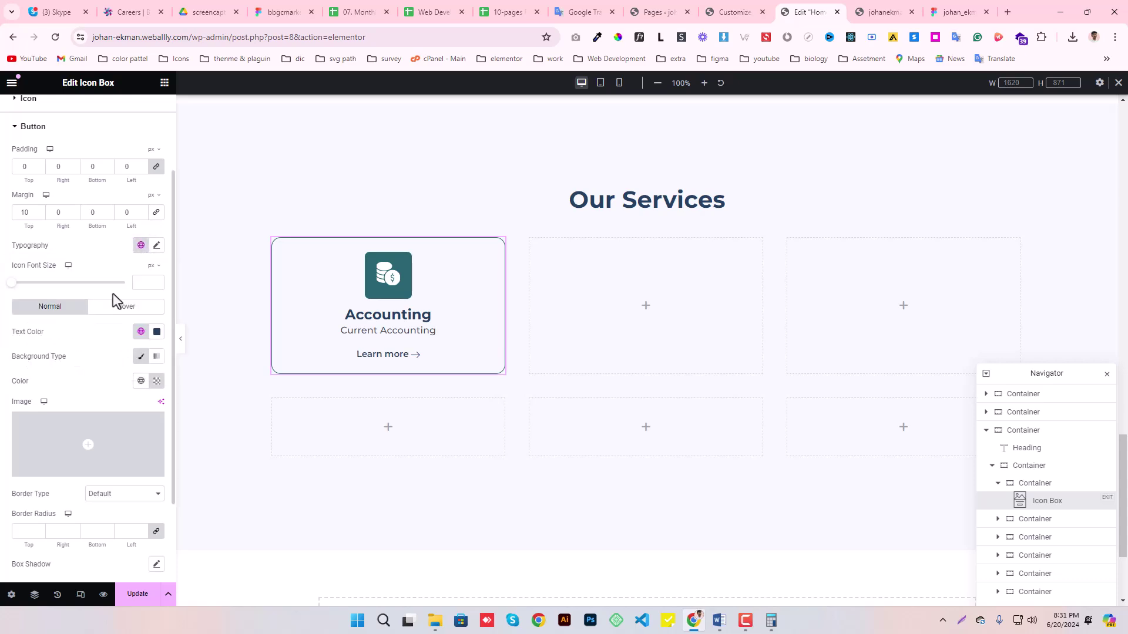
left_click(156, 246)
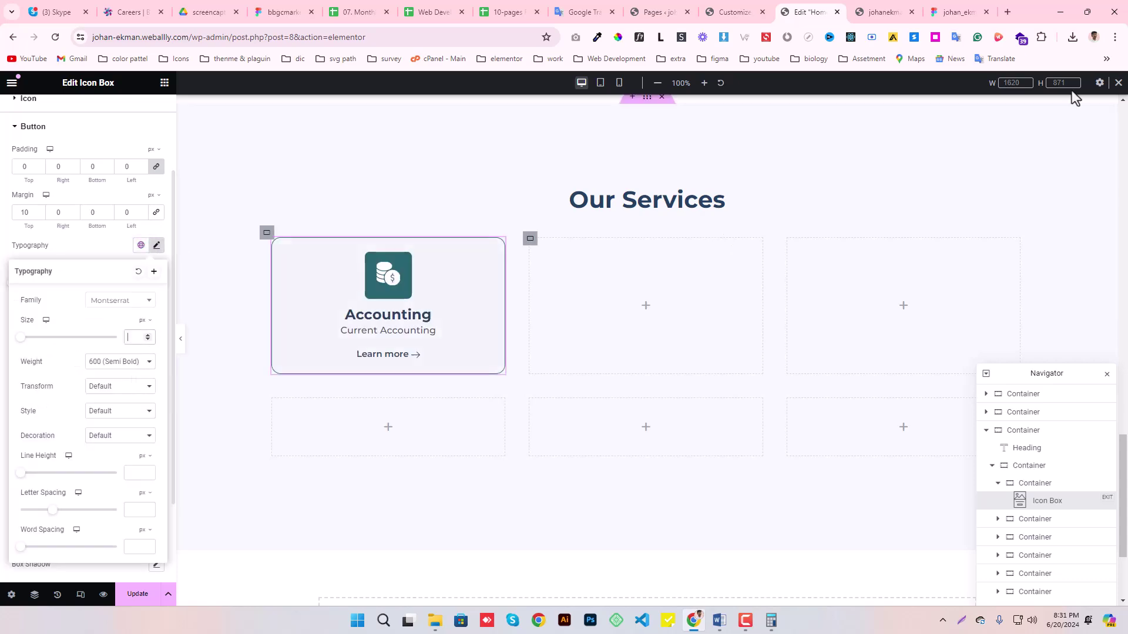
left_click(955, 12)
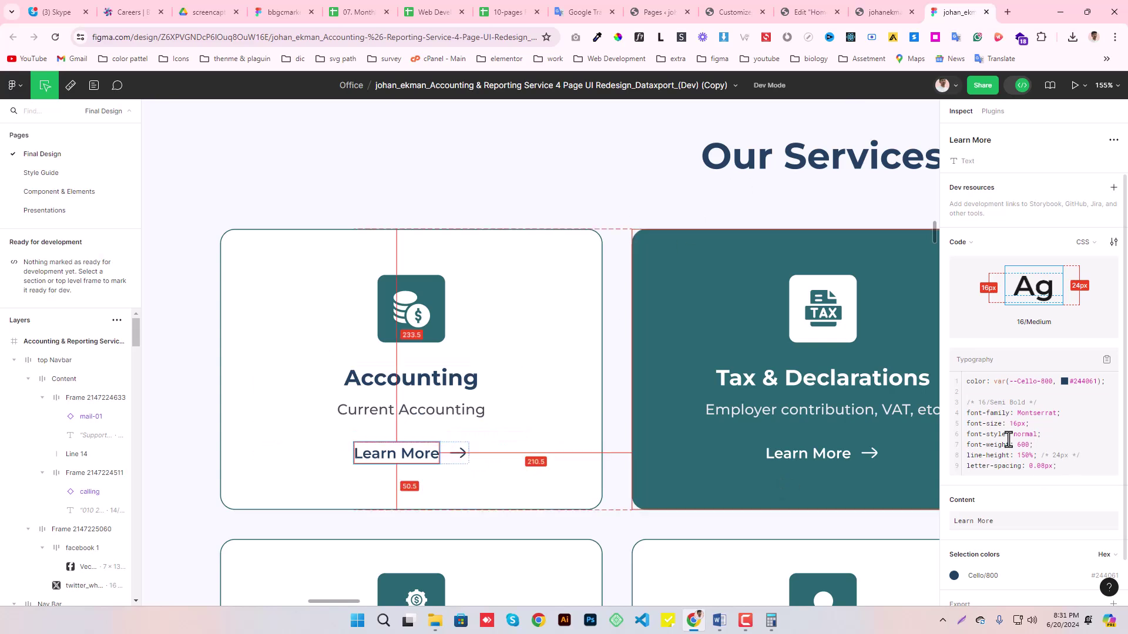
- Set the button's font size to 16 and compare it with the Figma design
left_click(810, 12)
type("16")
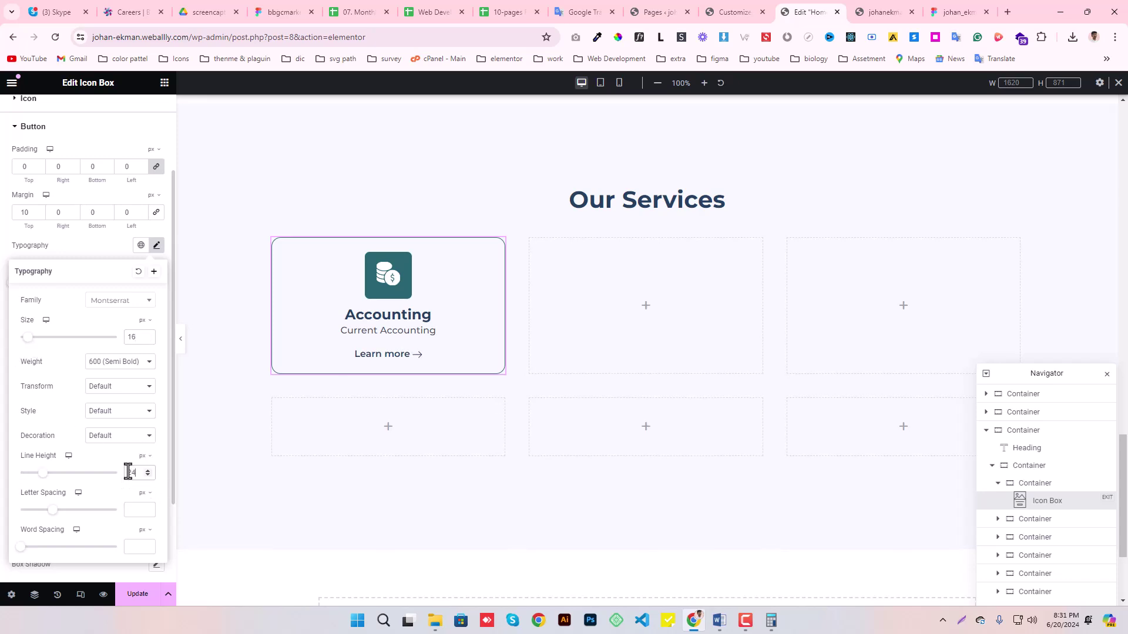
left_click(156, 245)
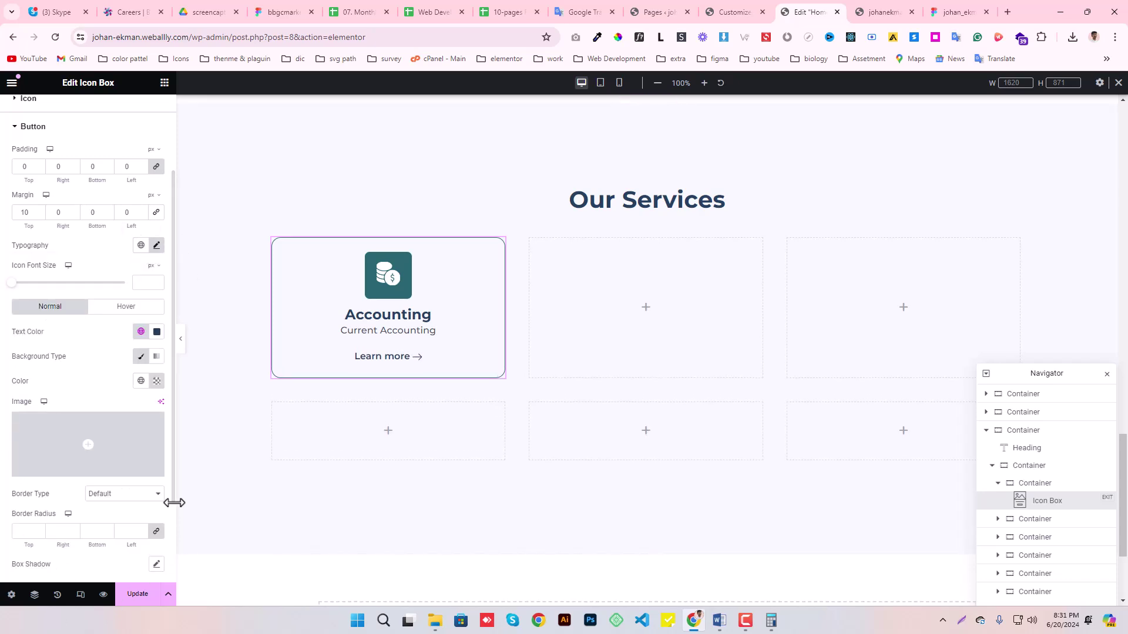
left_click(947, 10)
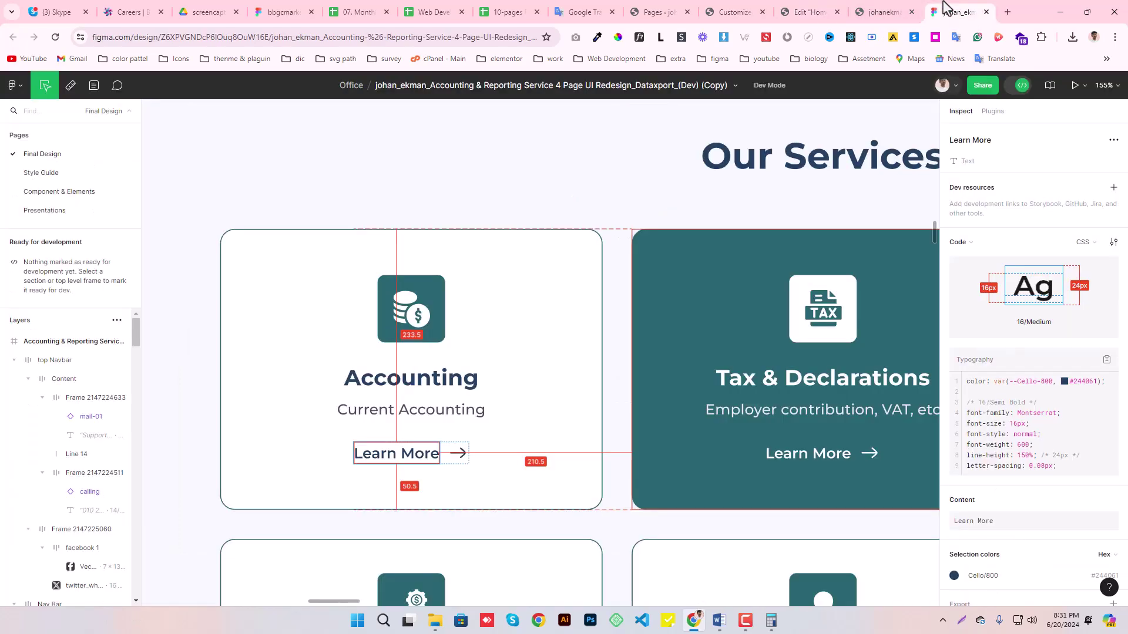
left_click(831, 16)
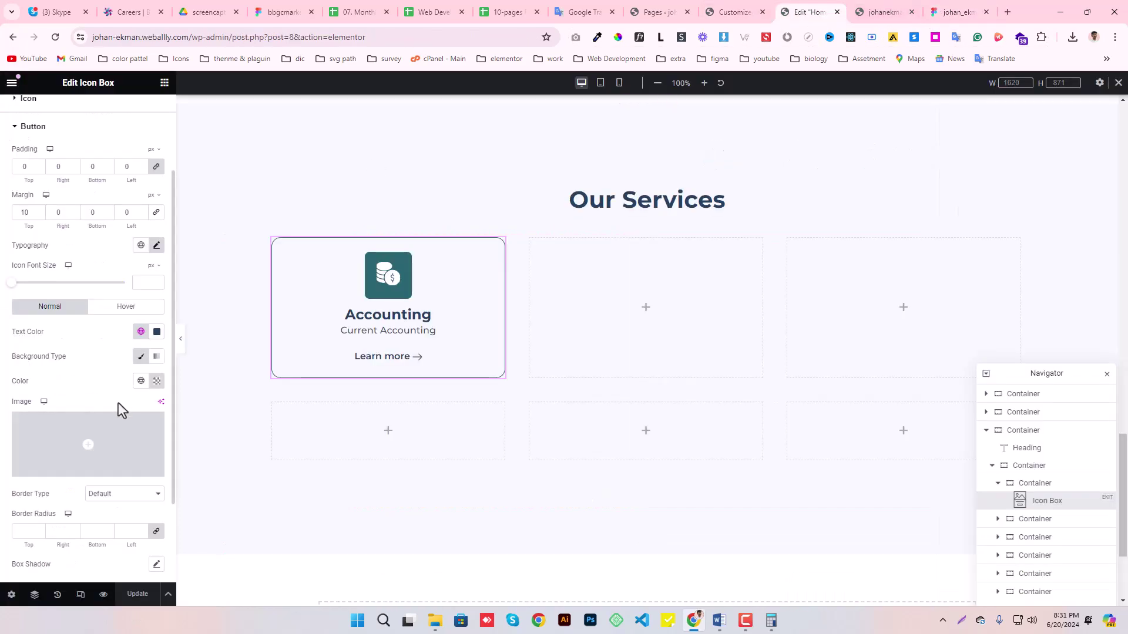
- Set the button's text transform to Capitalize so it reads 'Learn More'
left_click(156, 246)
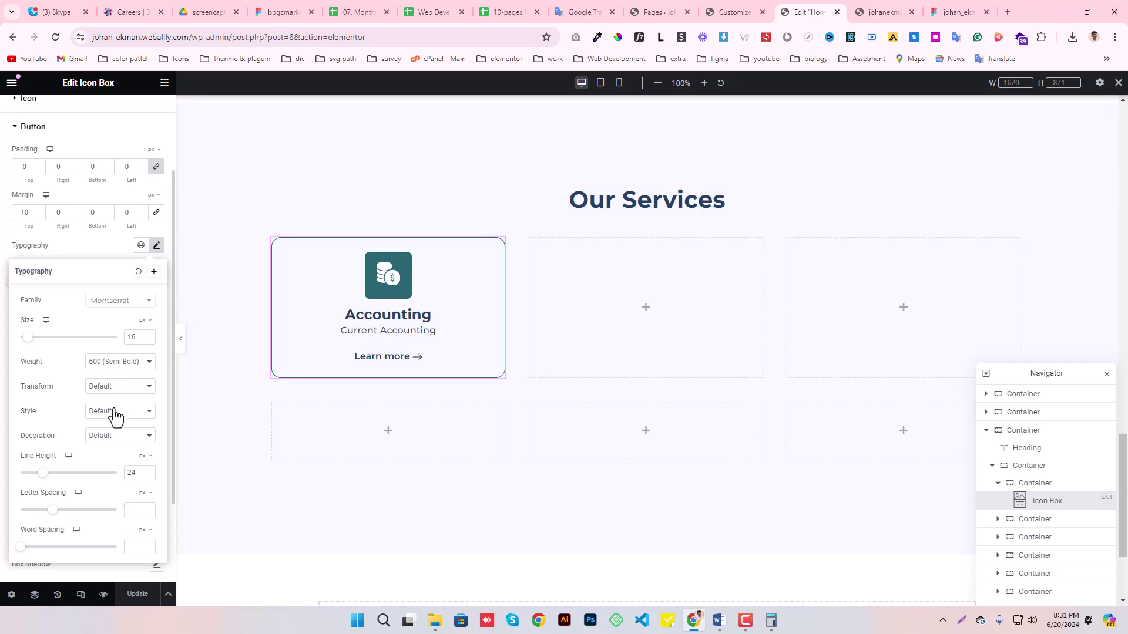
left_click(109, 387)
left_click(111, 426)
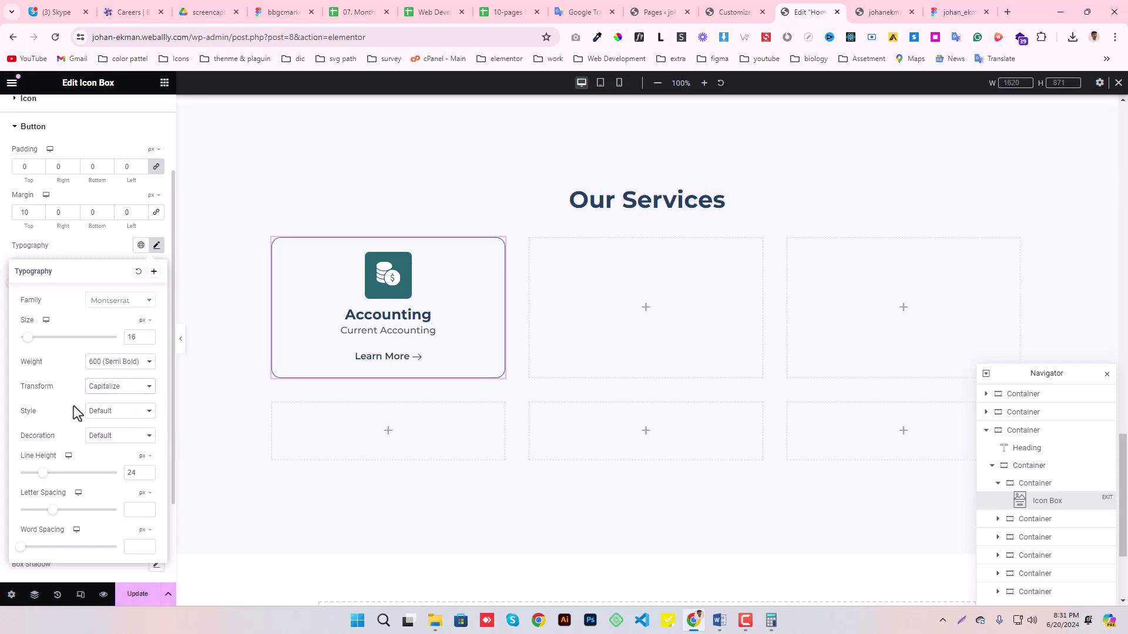
left_click(157, 246)
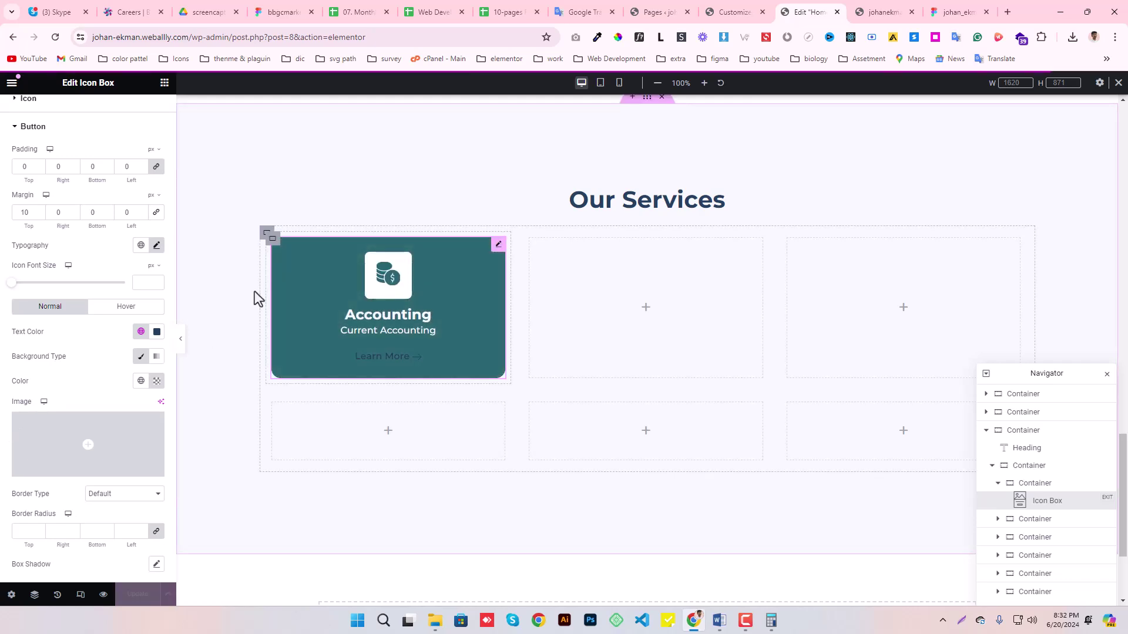
- Set the hover-state text colour to the global White and save the page
scroll(31, 406, "down", 2)
left_click(139, 203)
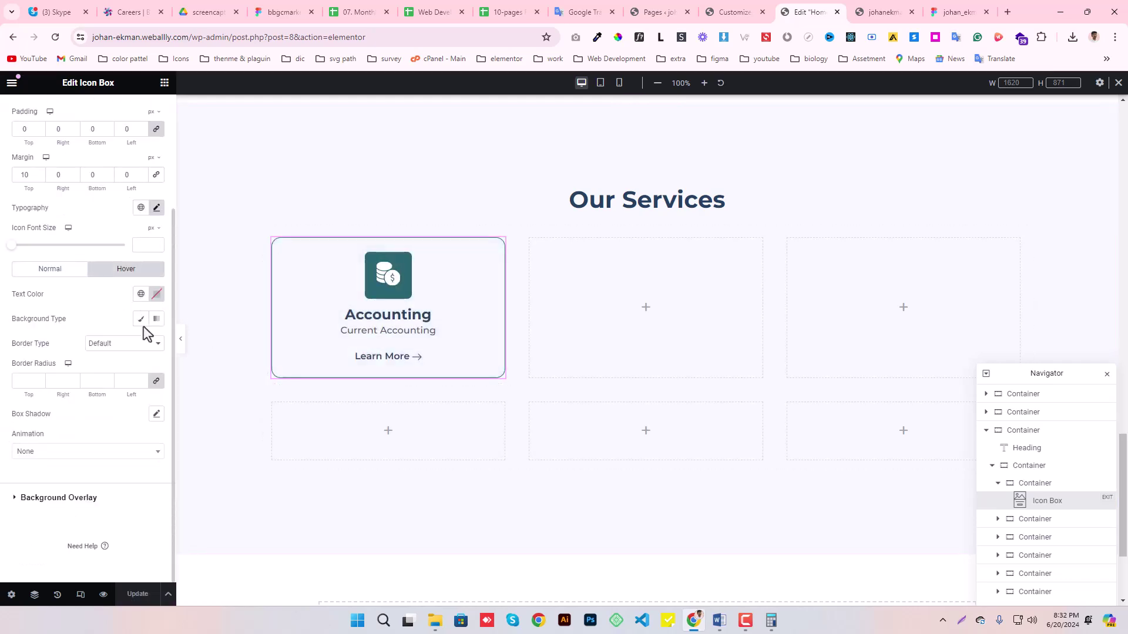
left_click(141, 294)
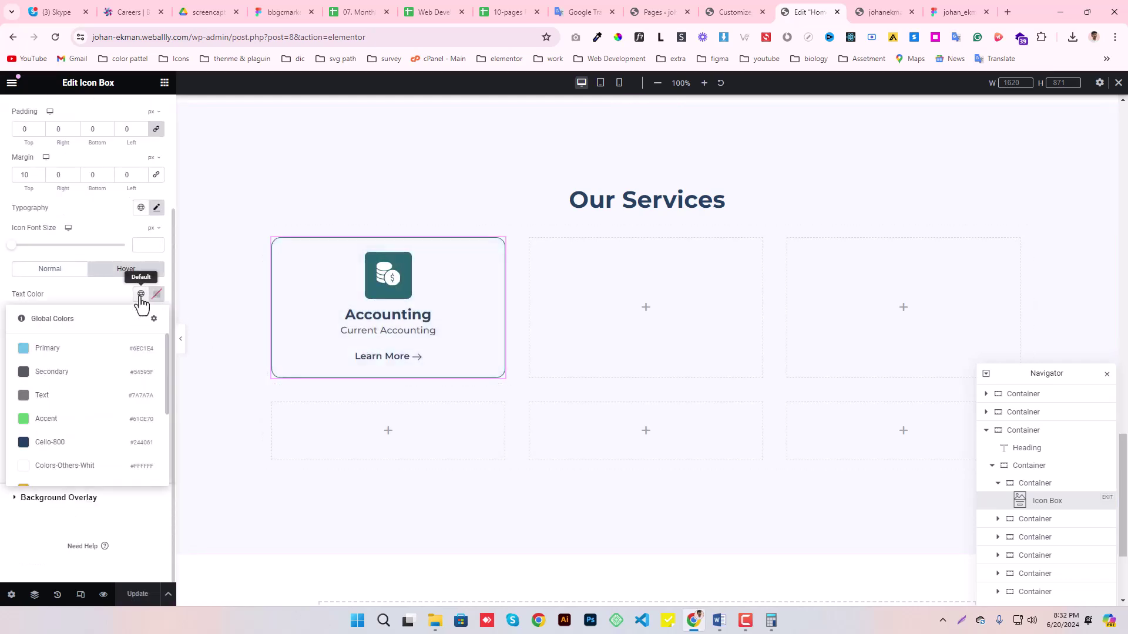
left_click(60, 469)
mouse_move(388, 307)
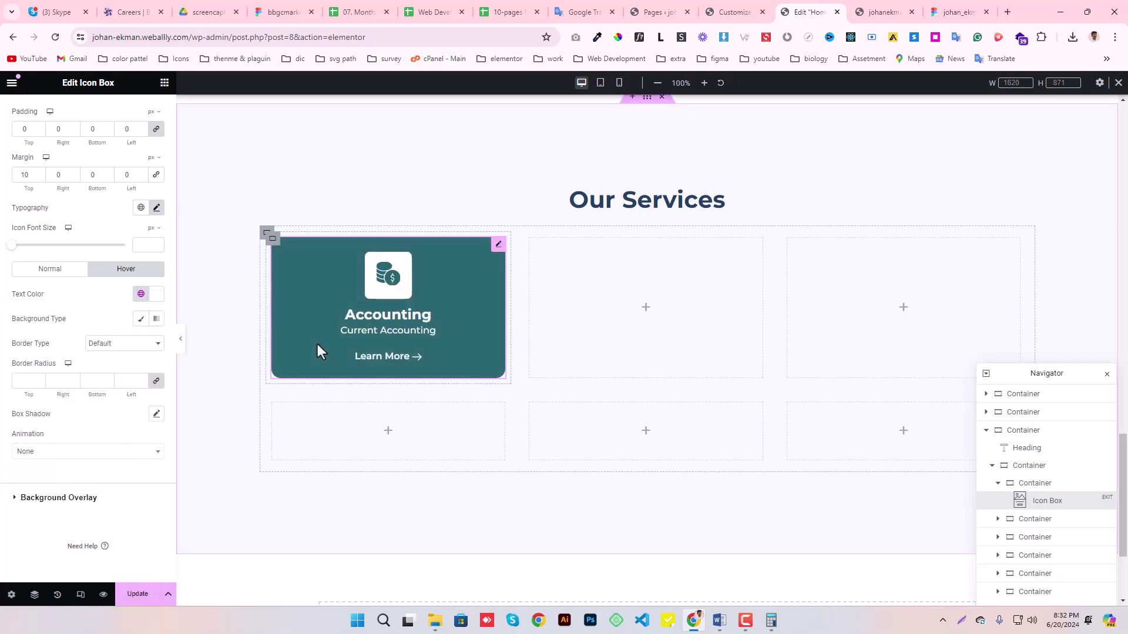
left_click(133, 602)
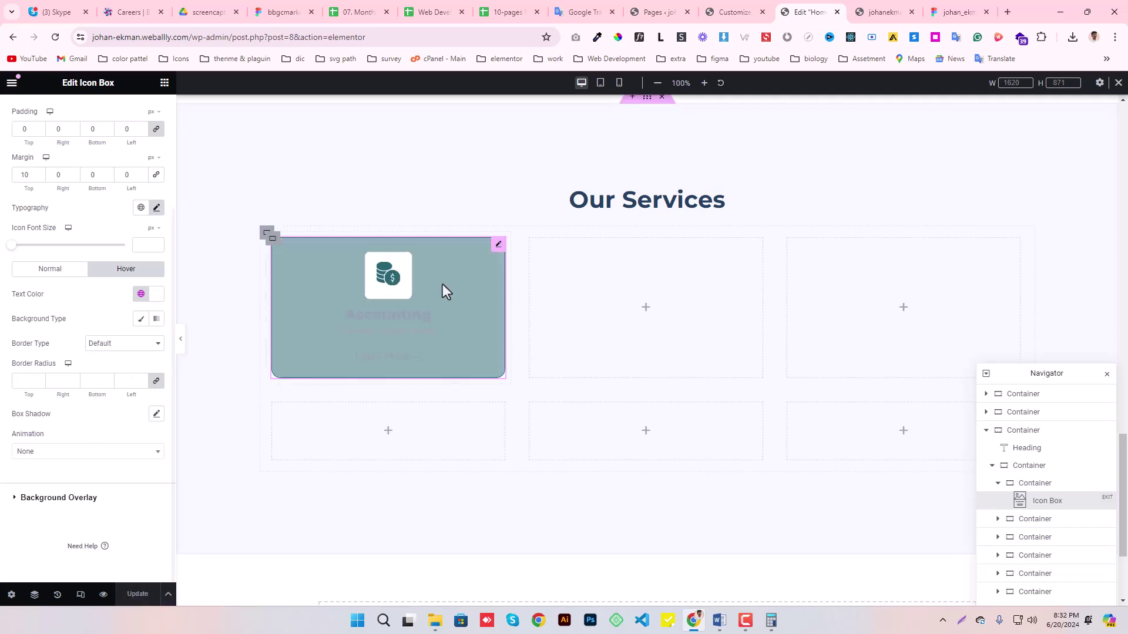
- Copy the Accounting card and paste it into the second, third, bottom-middle and bottom-right boxes
right_click(498, 244)
left_click(520, 300)
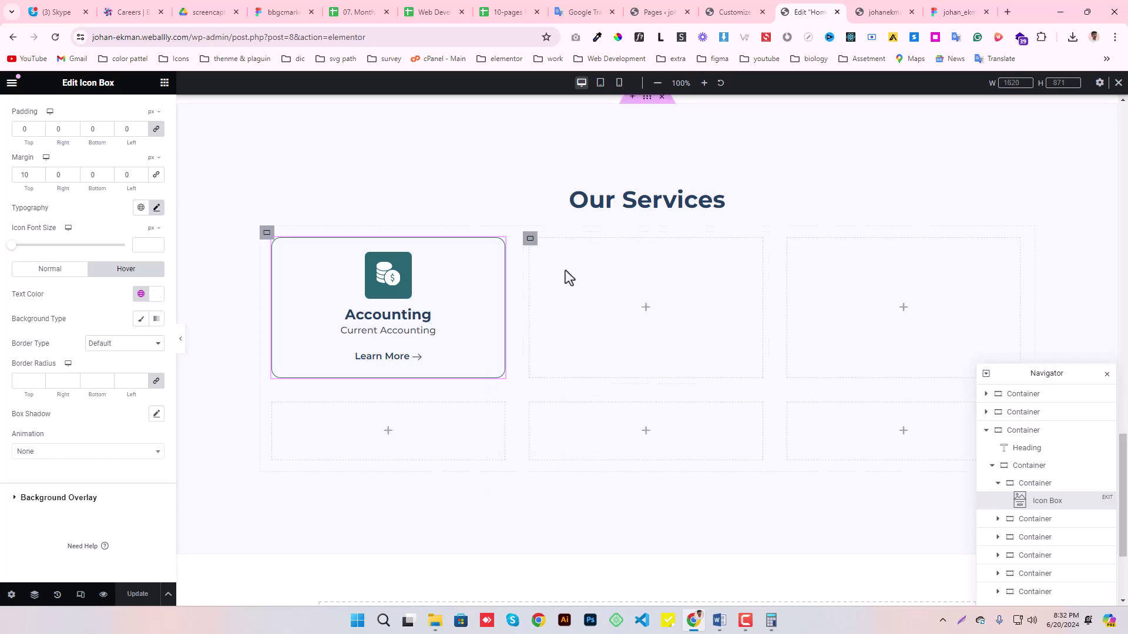
right_click(565, 271)
left_click(584, 373)
right_click(853, 286)
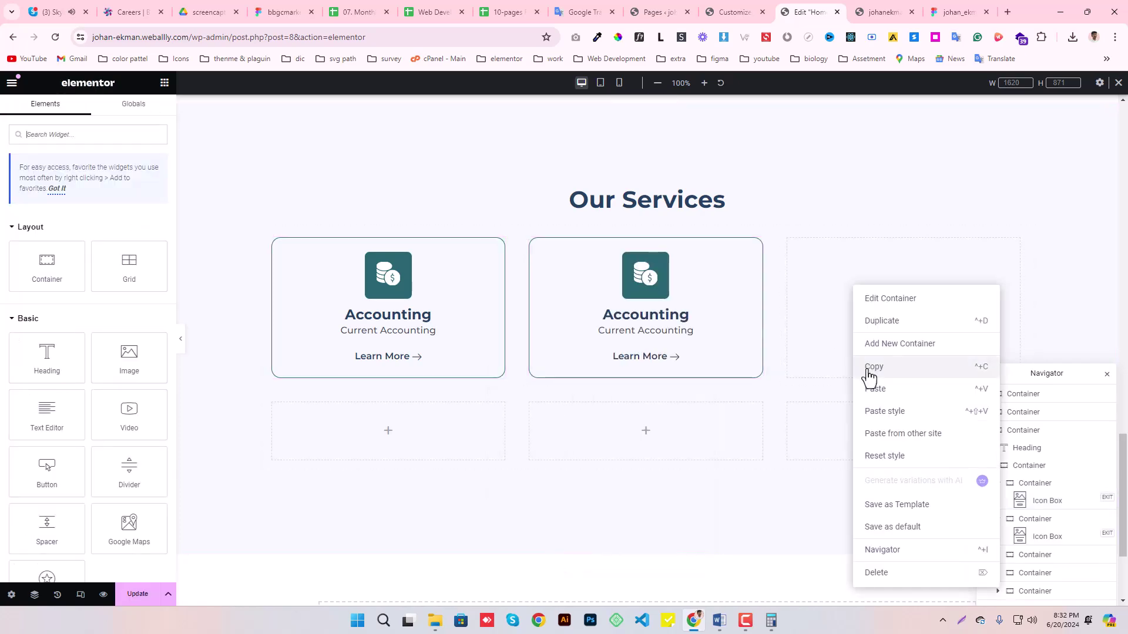
left_click(874, 389)
right_click(295, 431)
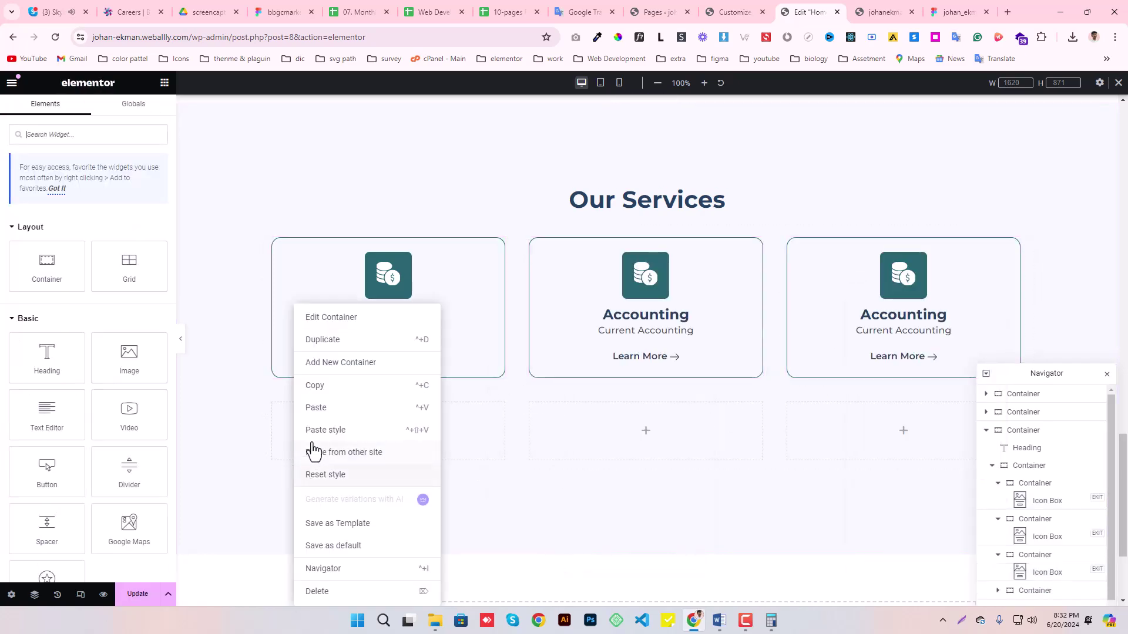
right_click(573, 434)
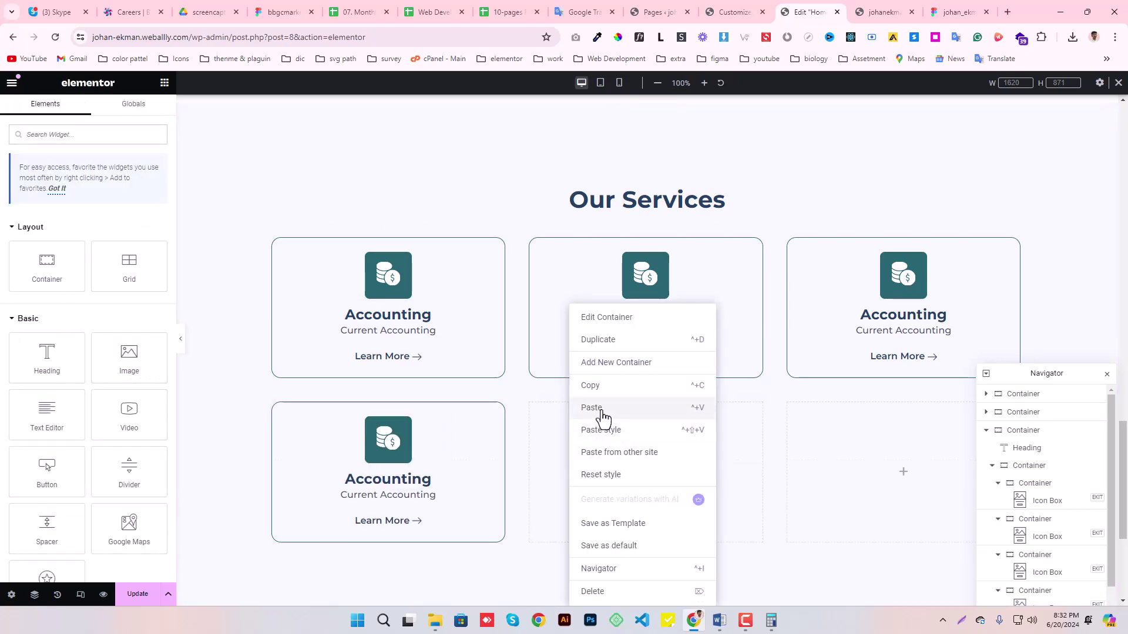
left_click(599, 410)
right_click(831, 448)
left_click(857, 412)
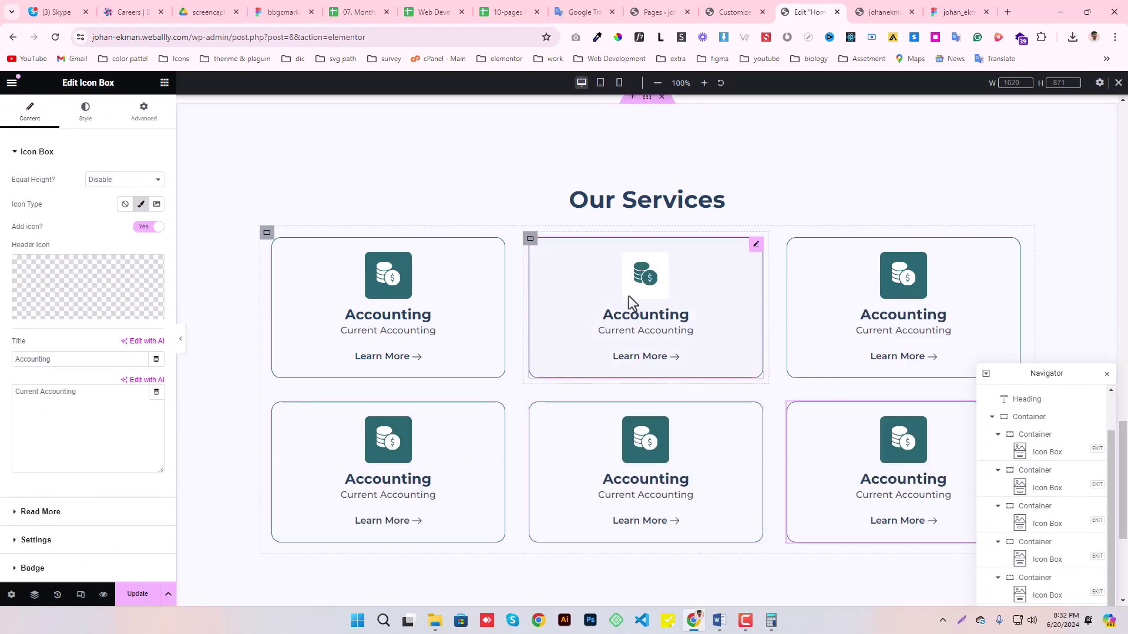
scroll(628, 295, "down", 2)
scroll(340, 247, "up", 2)
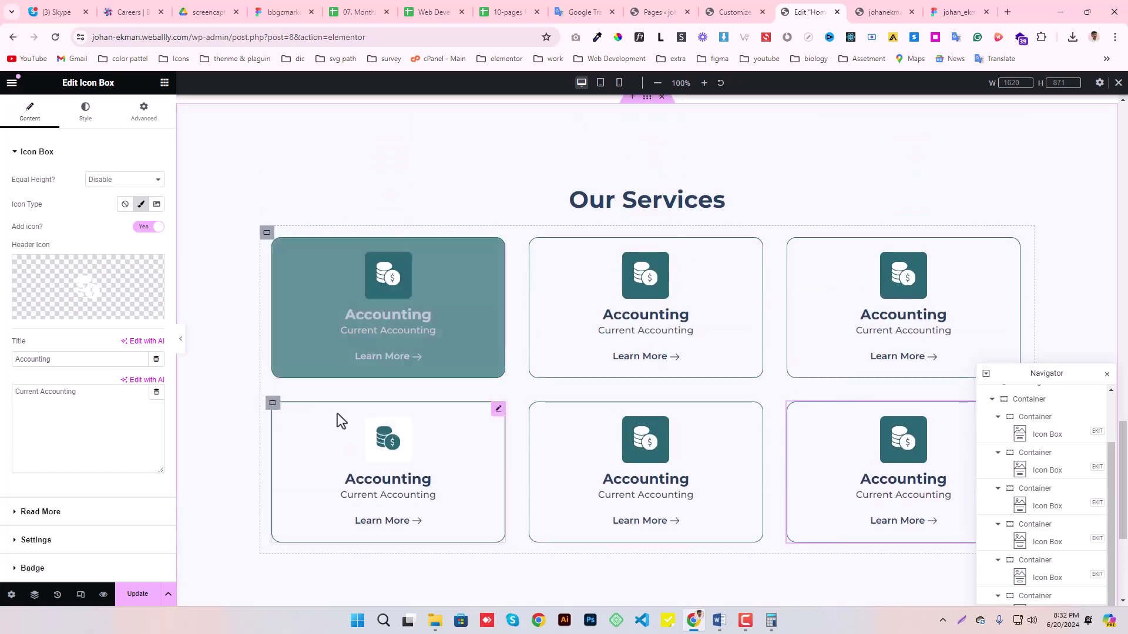
- Select the second service card and open the media library for its icon
left_click(266, 238)
scroll(446, 311, "down", 2)
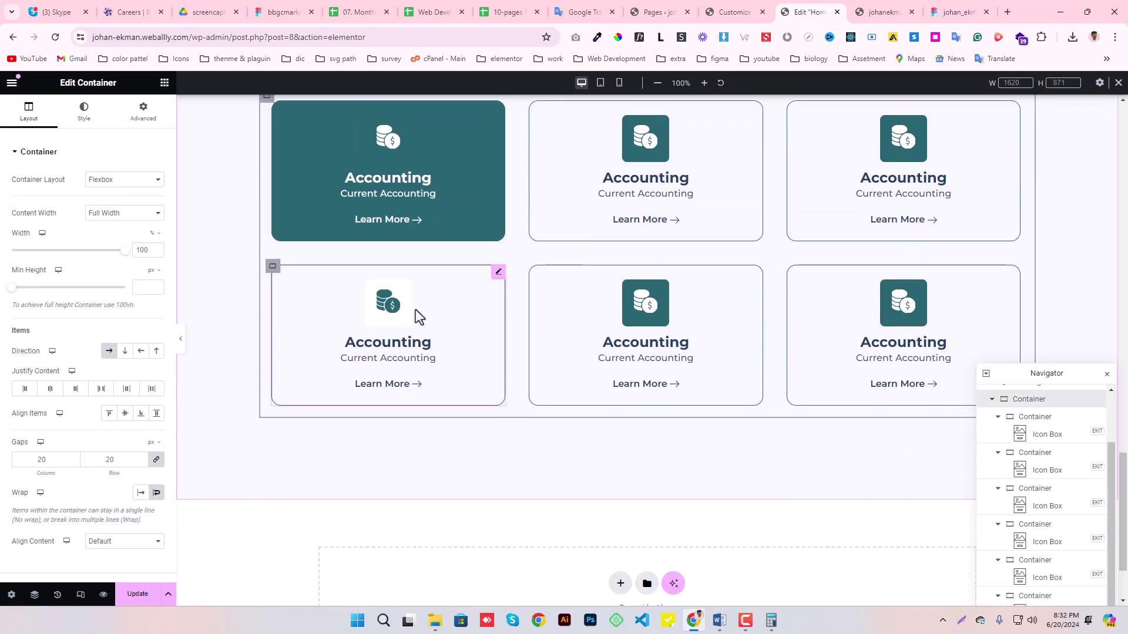
scroll(411, 312, "up", 2)
left_click(963, 10)
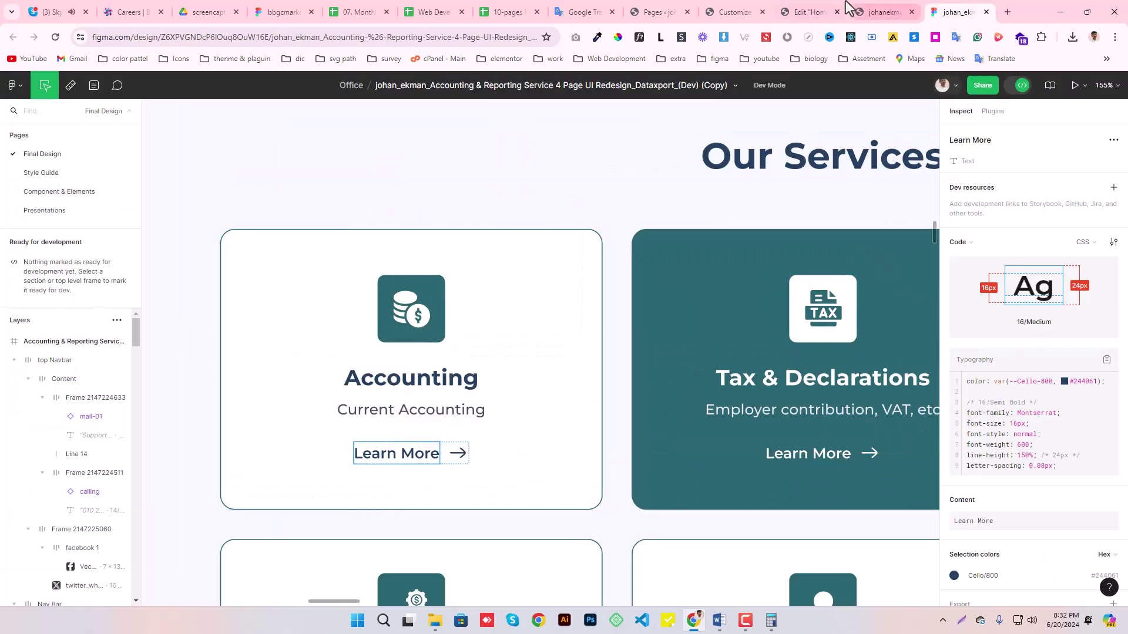
left_click(811, 12)
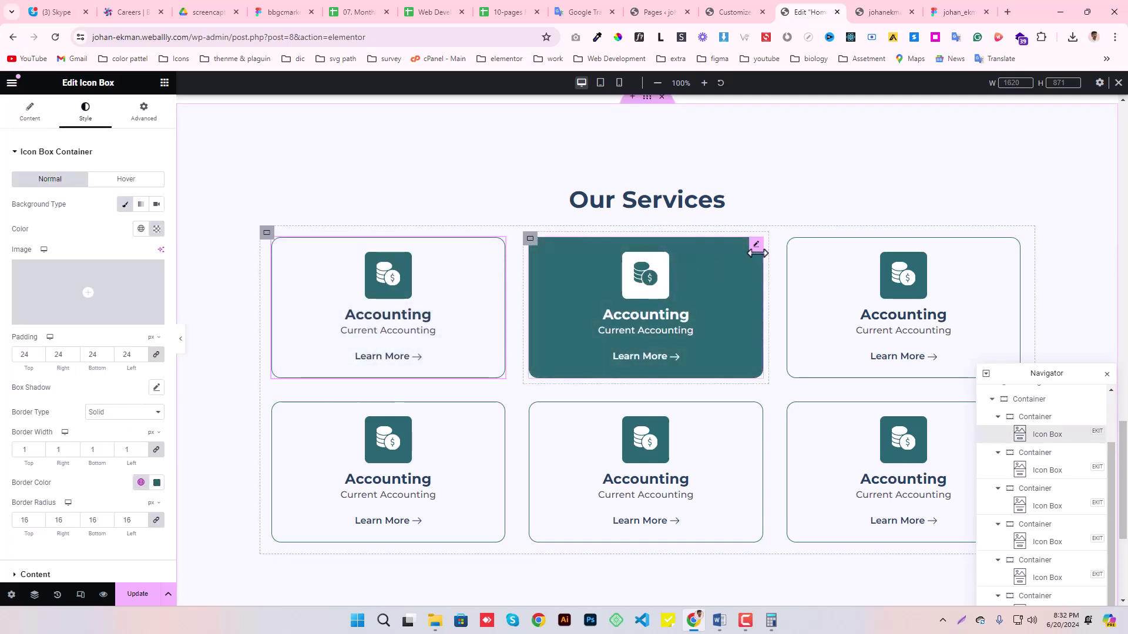
left_click(717, 252)
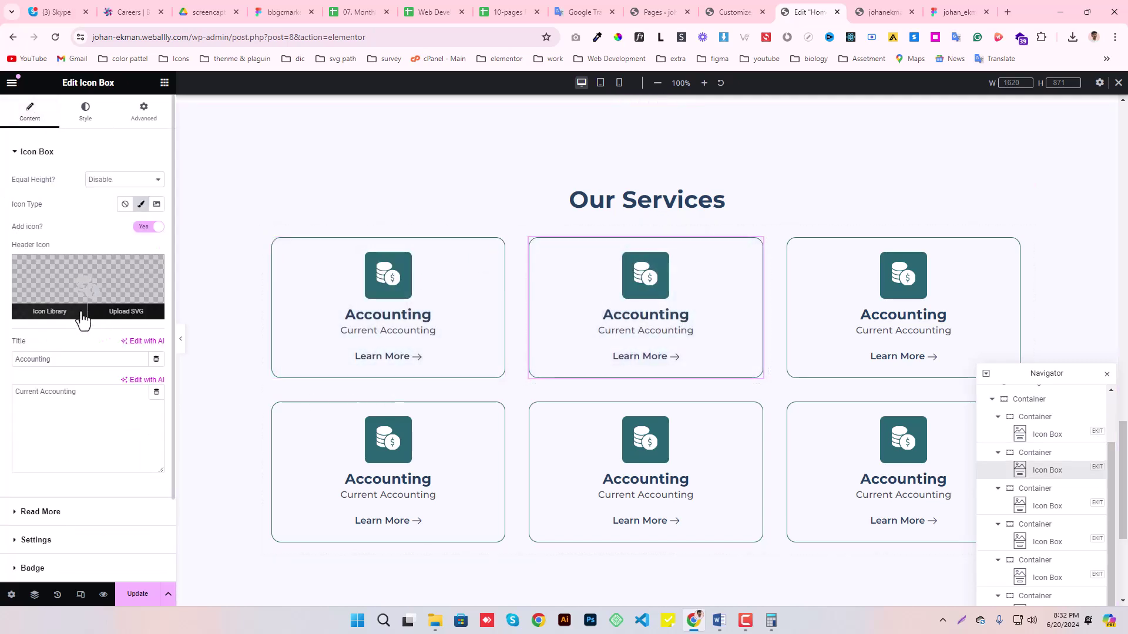
left_click(117, 317)
- Select the Tax & Declarations icon in the Figma services grid
left_click(955, 12)
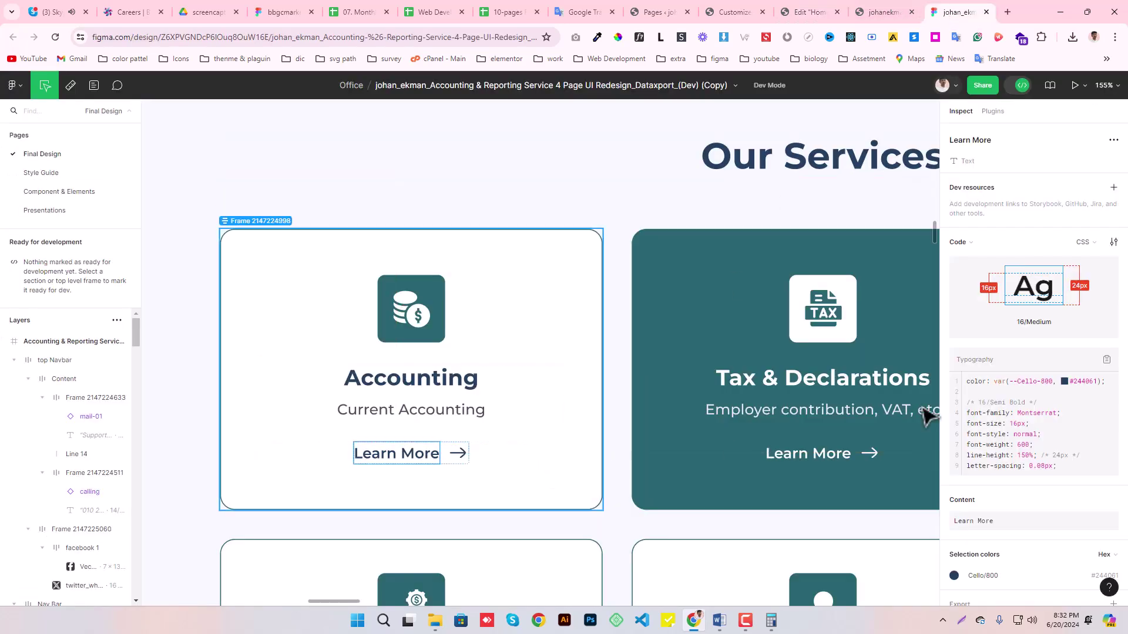
left_click(837, 318)
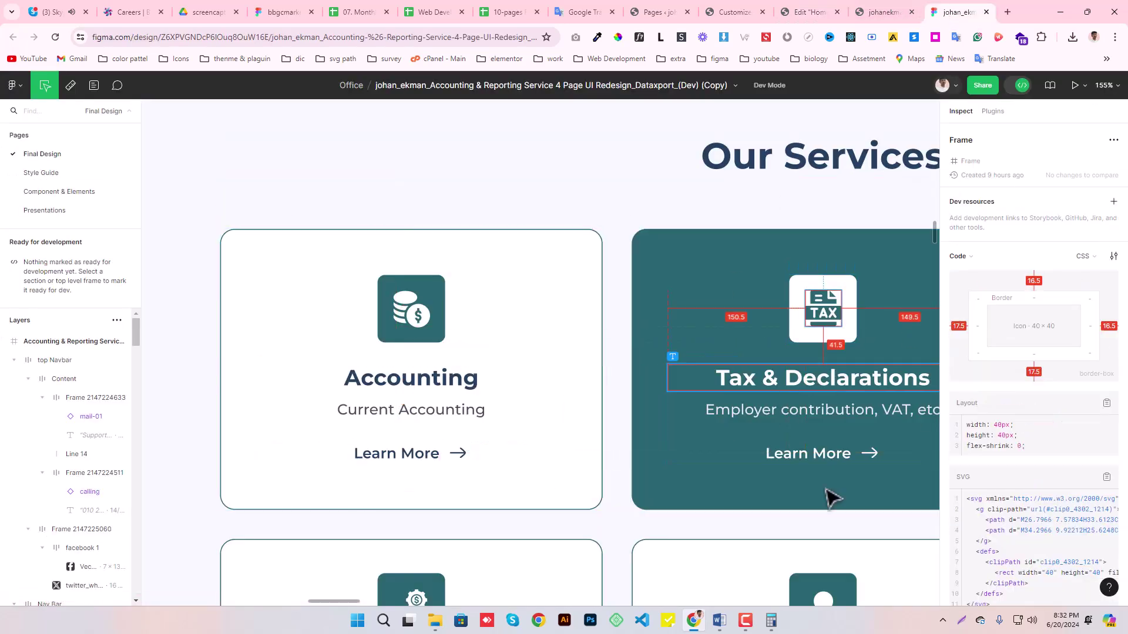
scroll(1038, 462, "down", 2)
scroll(1039, 462, "down", 1)
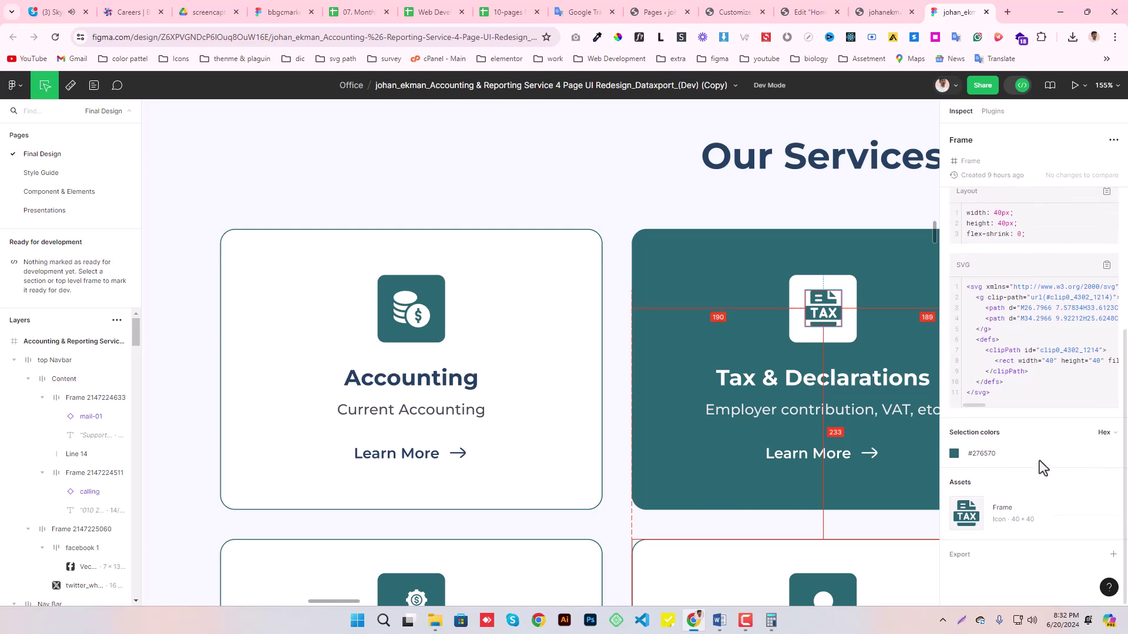
scroll(1038, 462, "up", 3)
scroll(1039, 462, "down", 2)
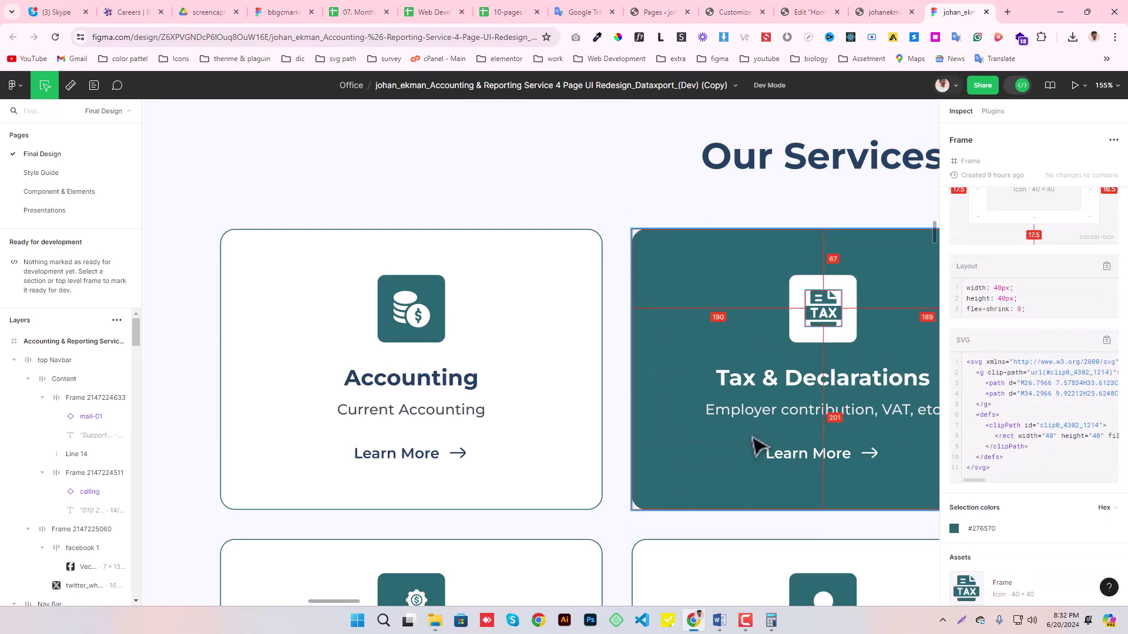
scroll(752, 447, "down", 3)
scroll(757, 464, "down", 2)
left_click_drag(757, 483, 636, 447)
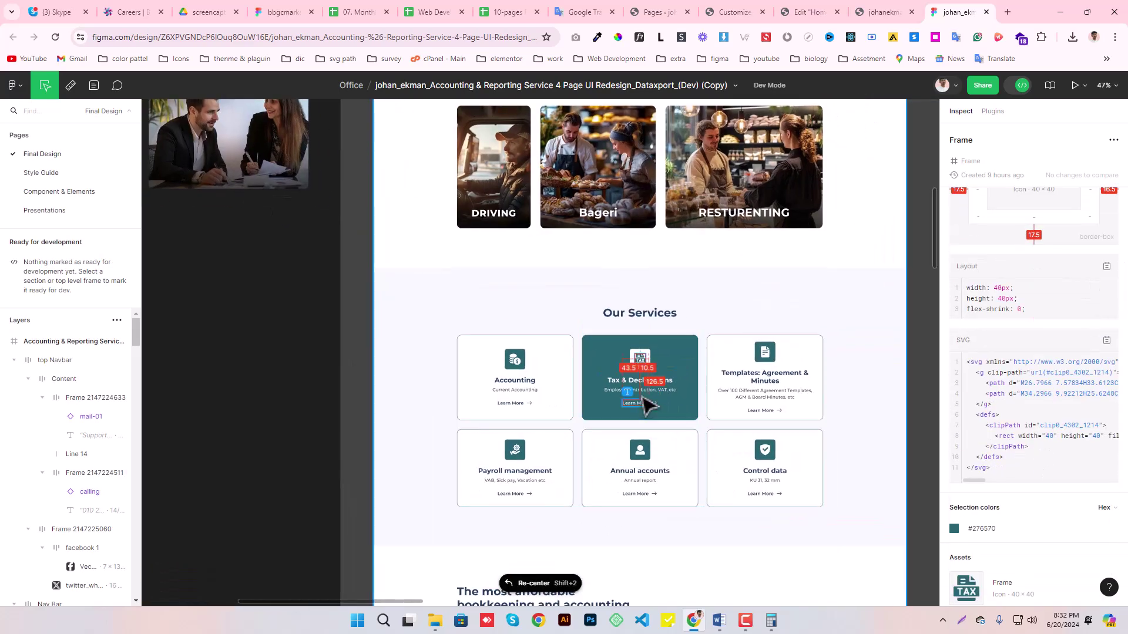
- Duplicate the TAX icon, recolour the copy white FFFFFF, and add an SVG export setting
left_click(1020, 84)
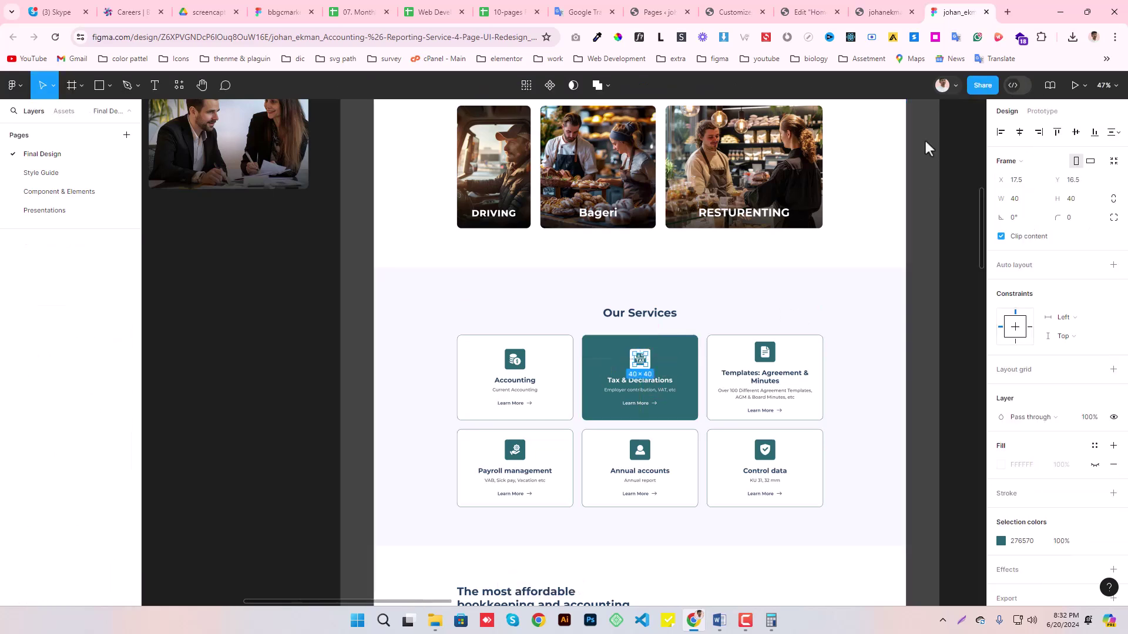
key("ctrl+v")
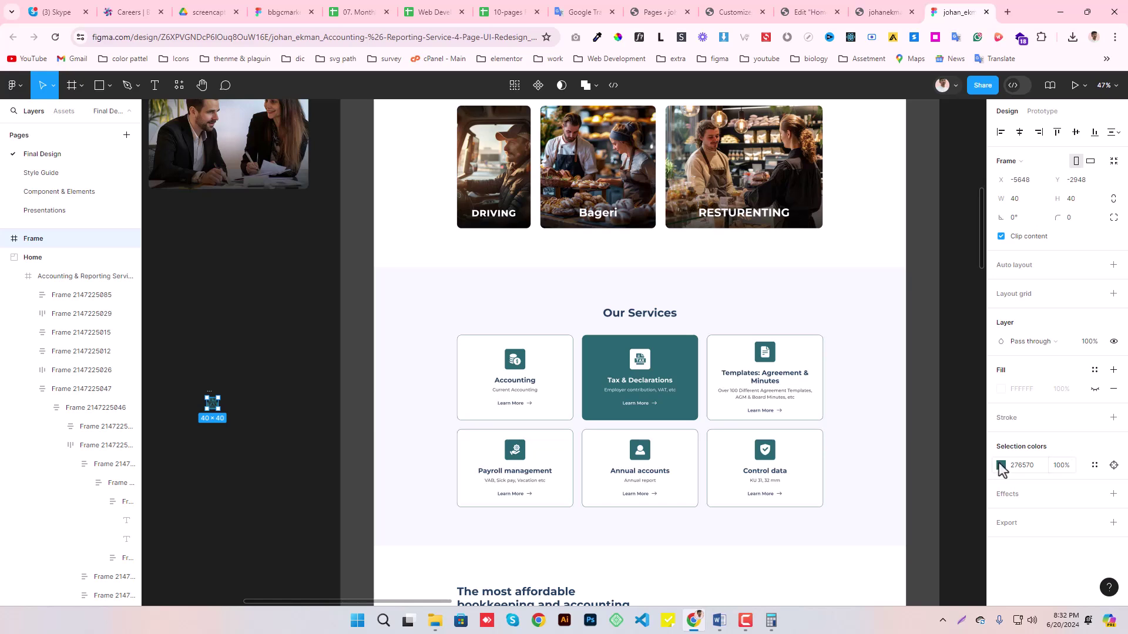
left_click(1001, 466)
left_click_drag(937, 382, 815, 293)
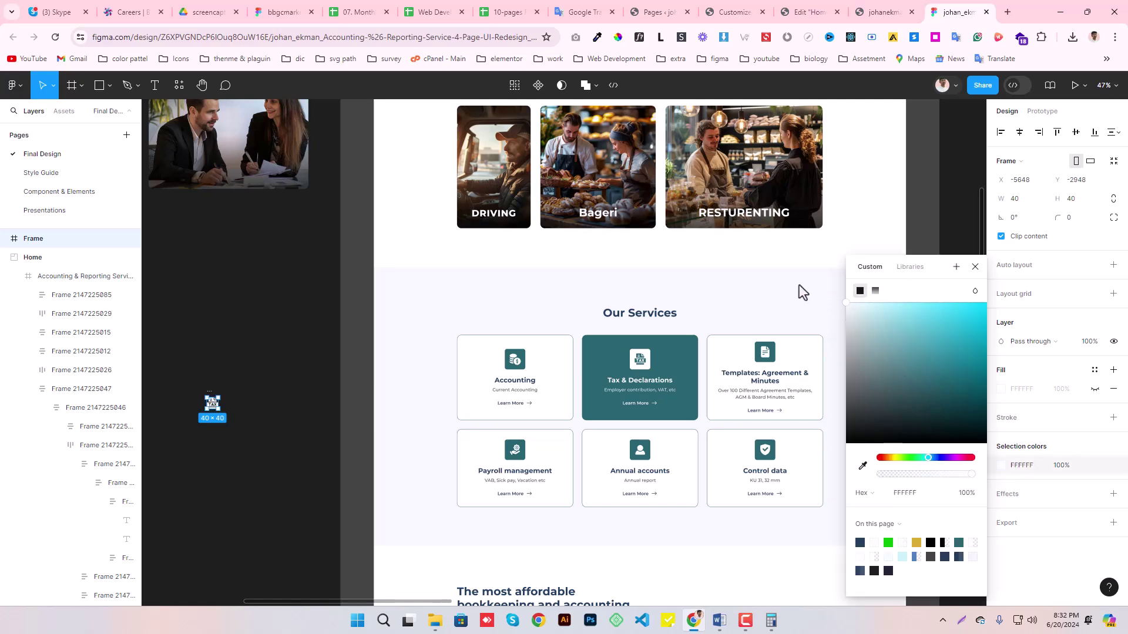
left_click(223, 492)
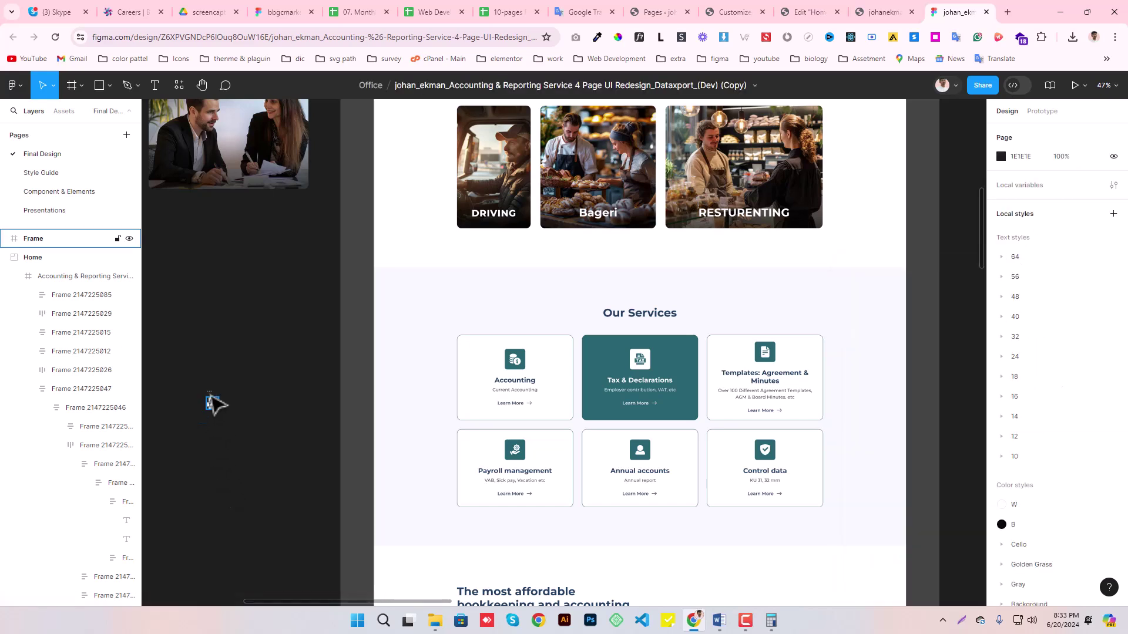
left_click(213, 404)
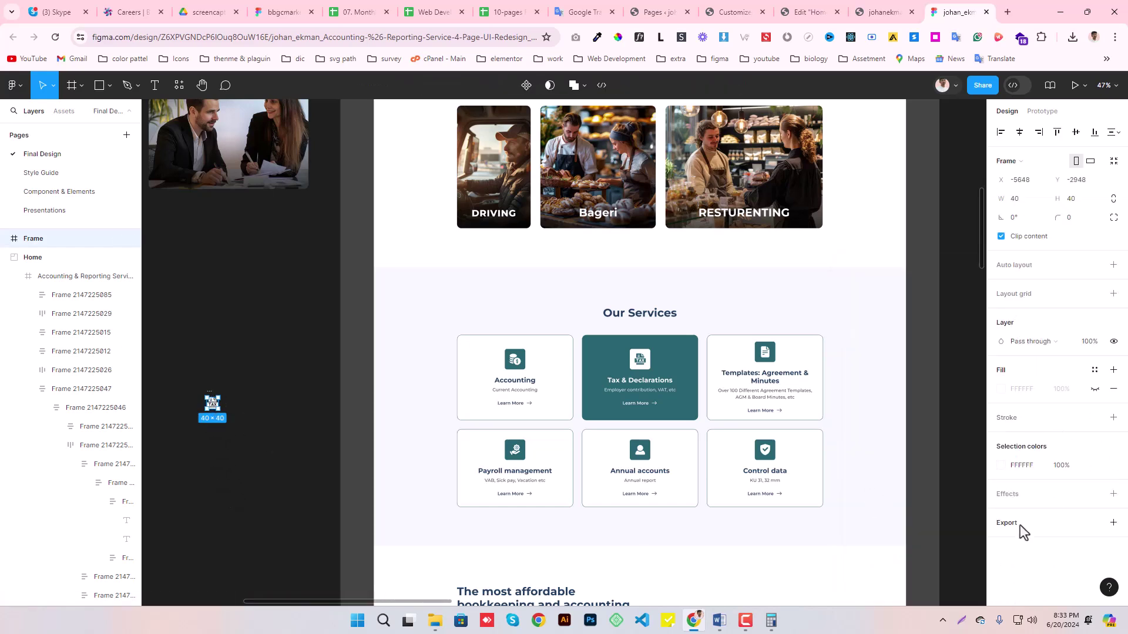
left_click(1113, 523)
left_click(1081, 515)
- Export the white icon as SVG and insert Frame (37).svg as the second card's icon
left_click(1084, 548)
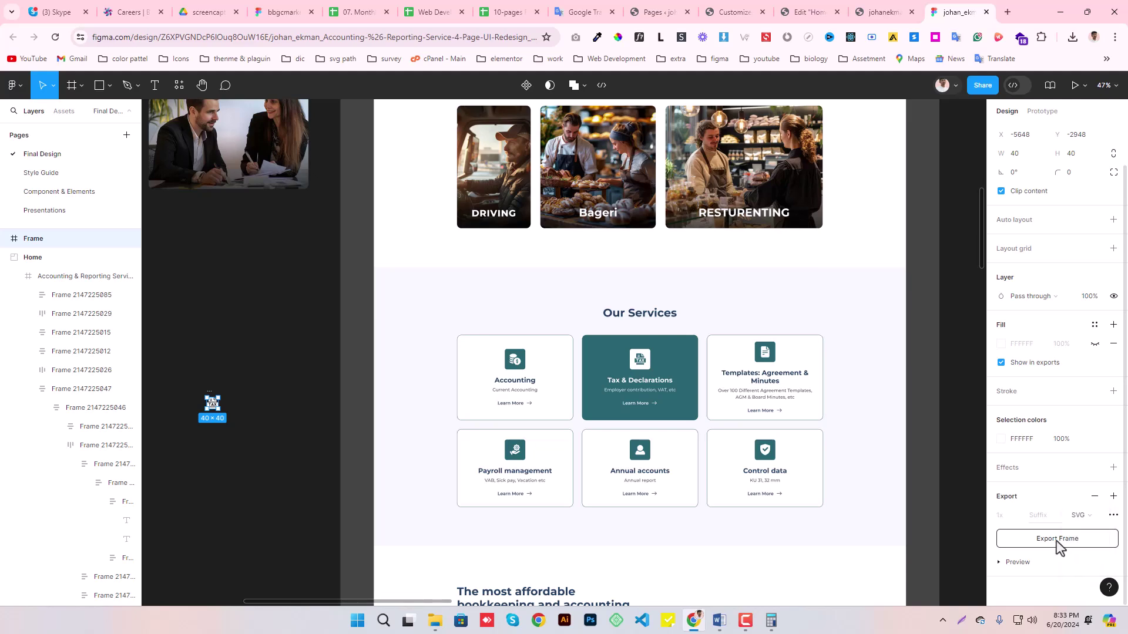
left_click(1057, 539)
left_click(806, 12)
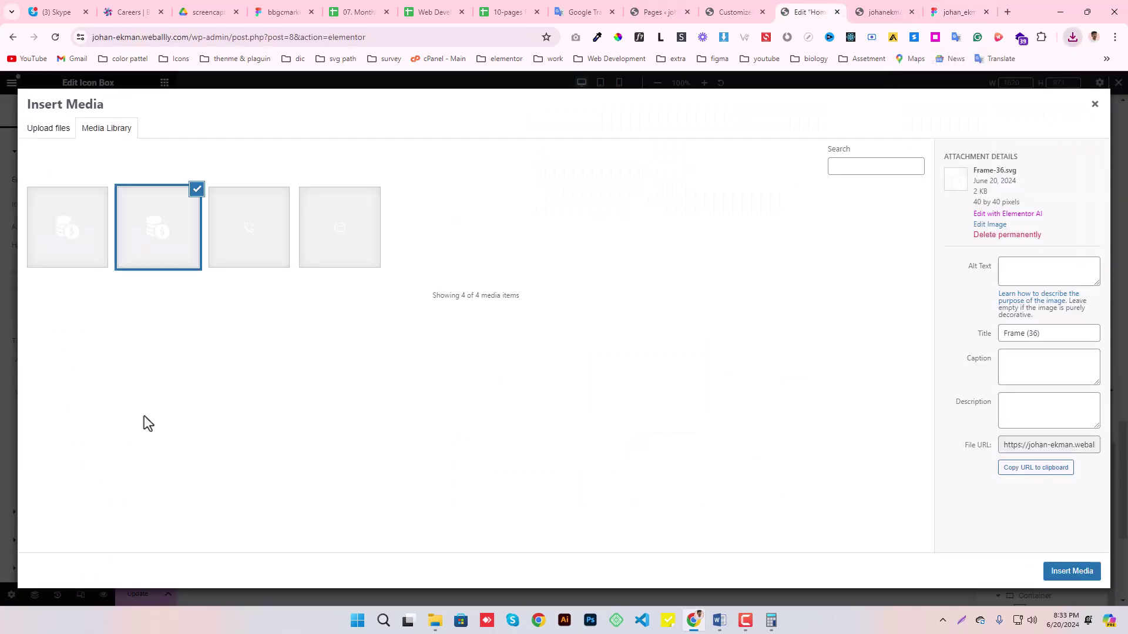
left_click(1071, 36)
left_click_drag(959, 94, 481, 281)
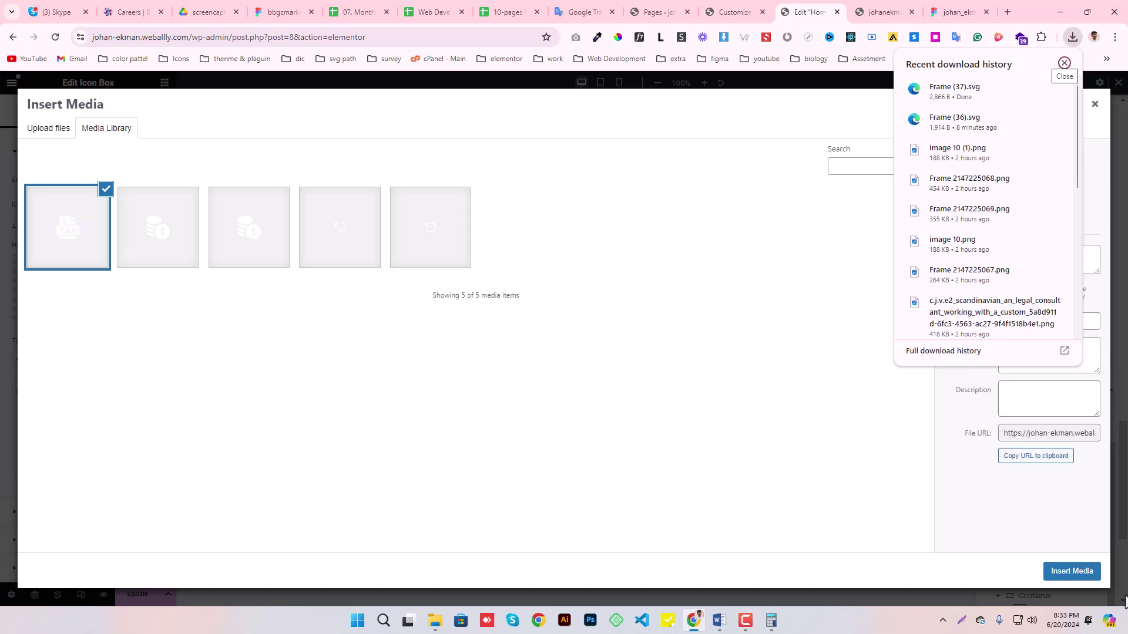
left_click(1070, 571)
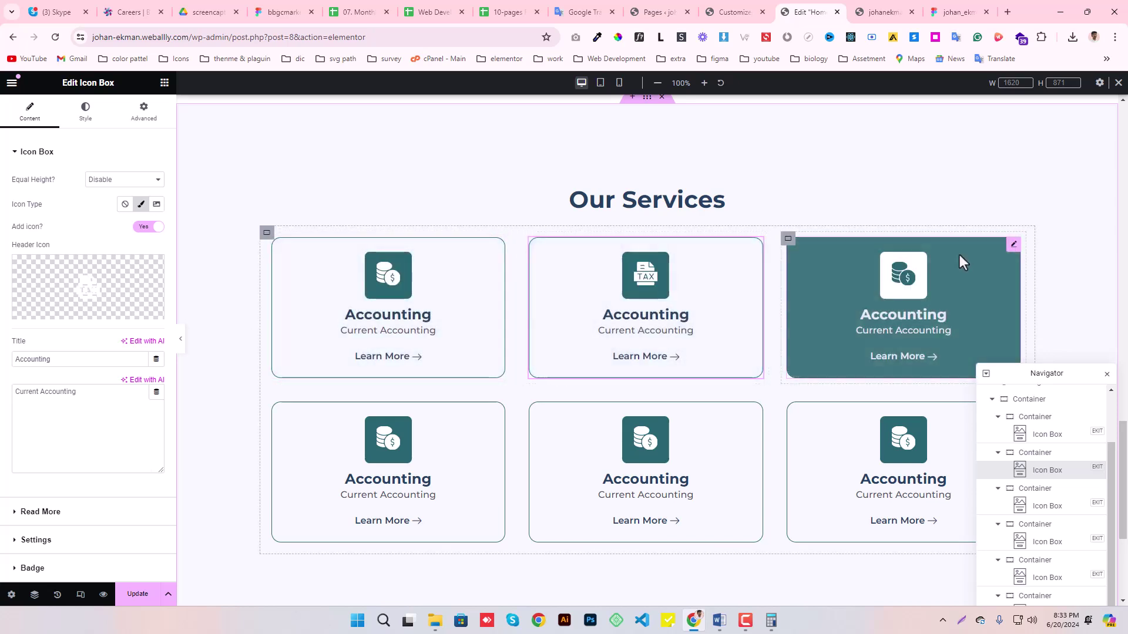
- Paste 'Tax & Declarations' from Figma as the second card's title
left_click(1013, 244)
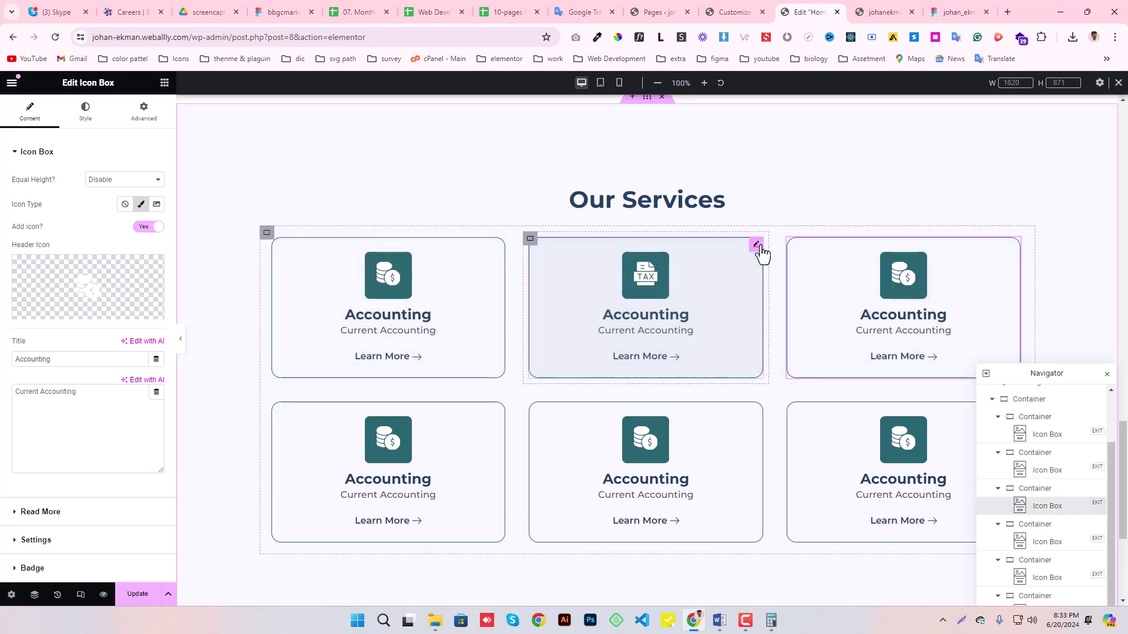
left_click(757, 244)
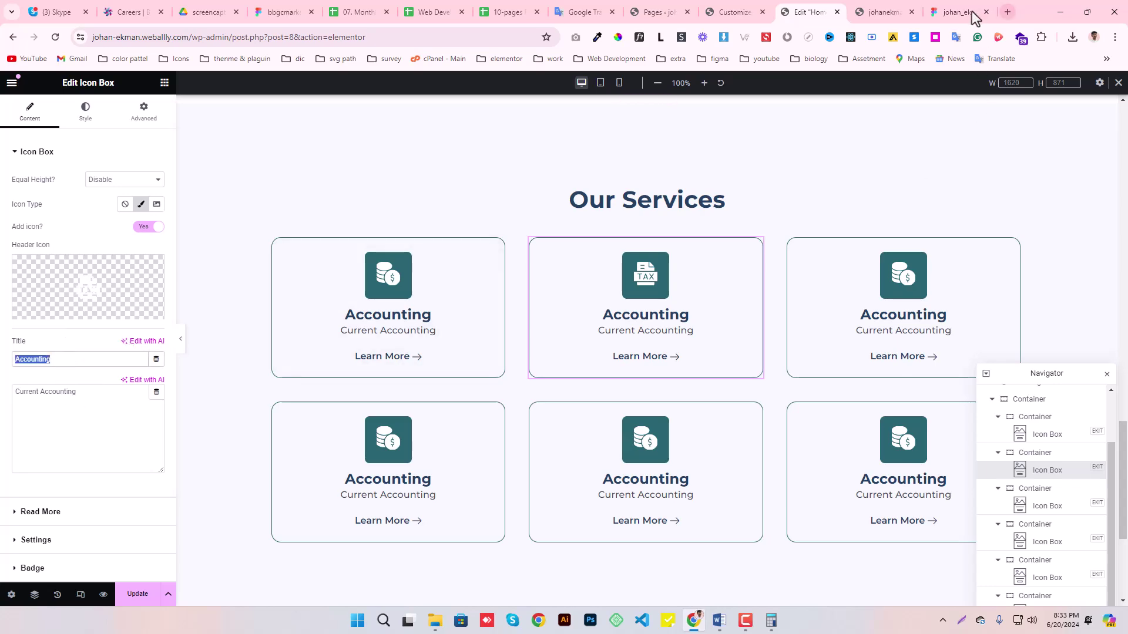
left_click(954, 12)
left_click(1022, 85)
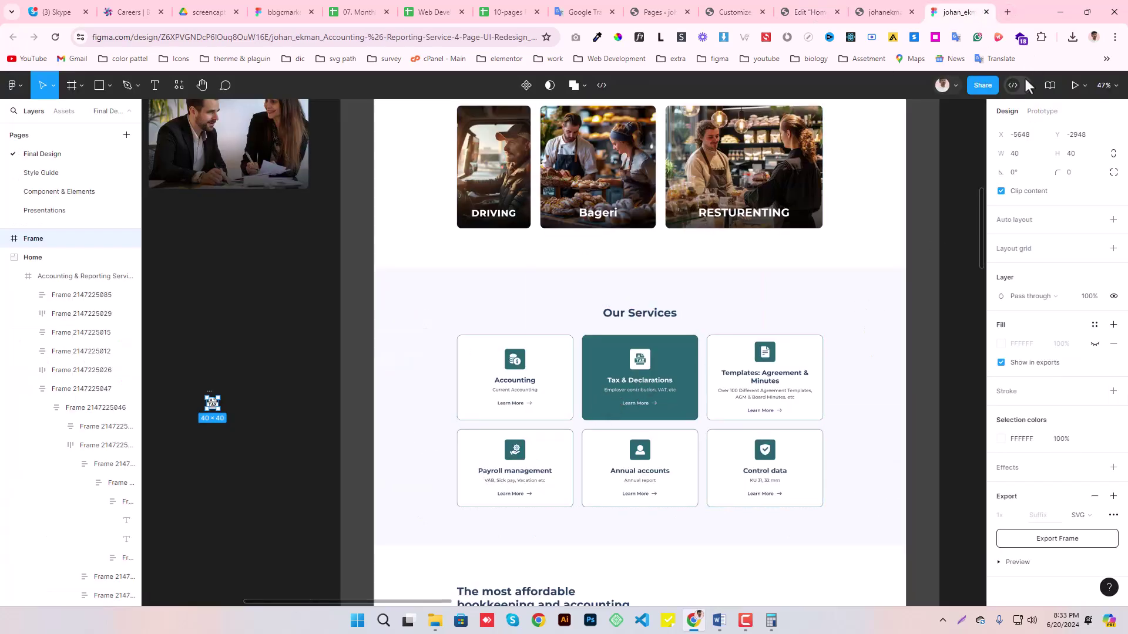
left_click(642, 388)
left_click(808, 12)
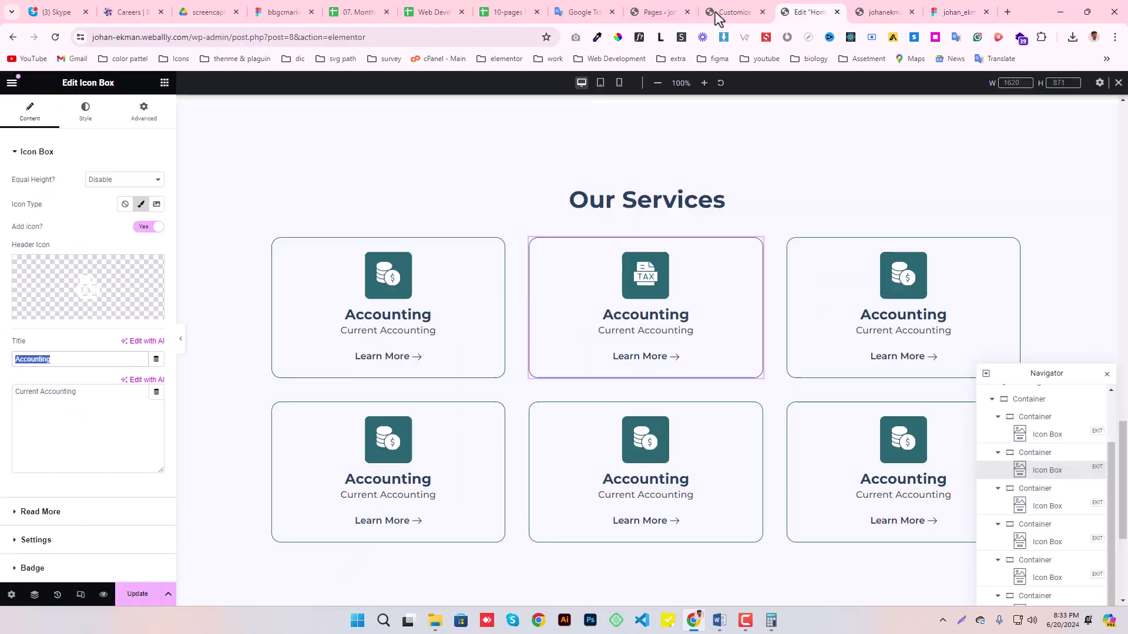
key("ctrl+v")
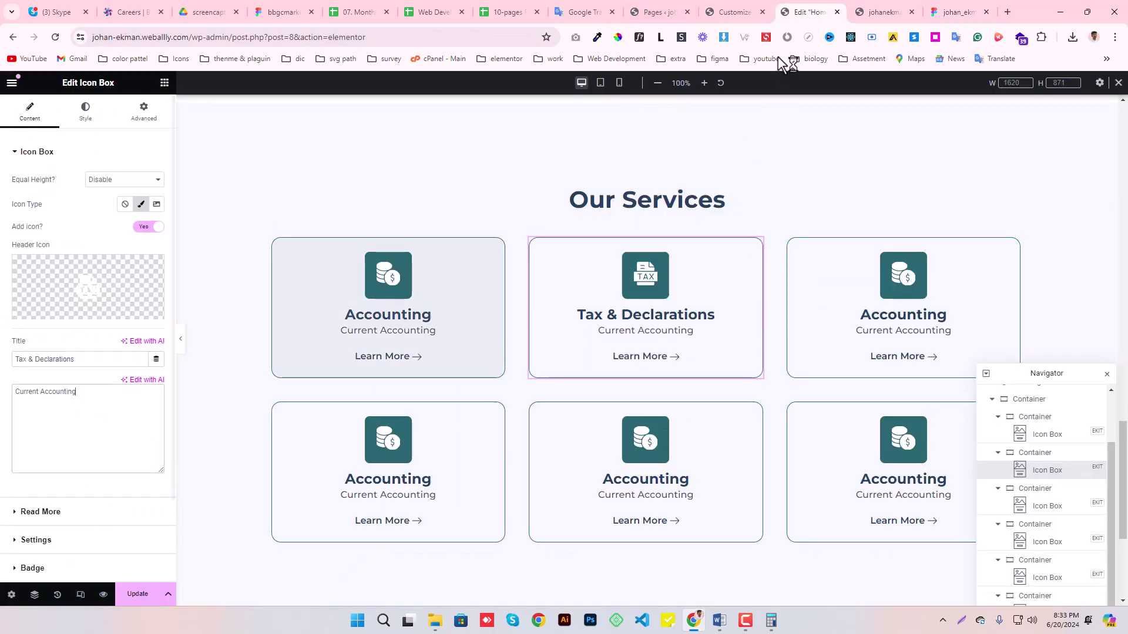
- Paste 'Employer contribution, VAT, etc' as the card description and save the page
left_click(958, 12)
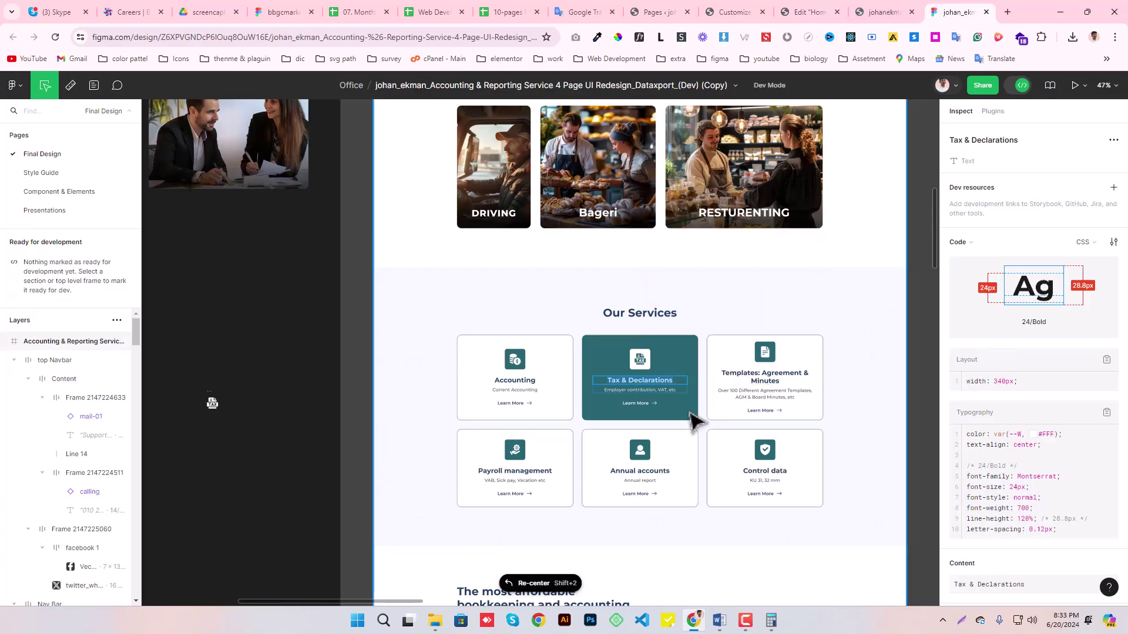
left_click(635, 390)
left_click(810, 12)
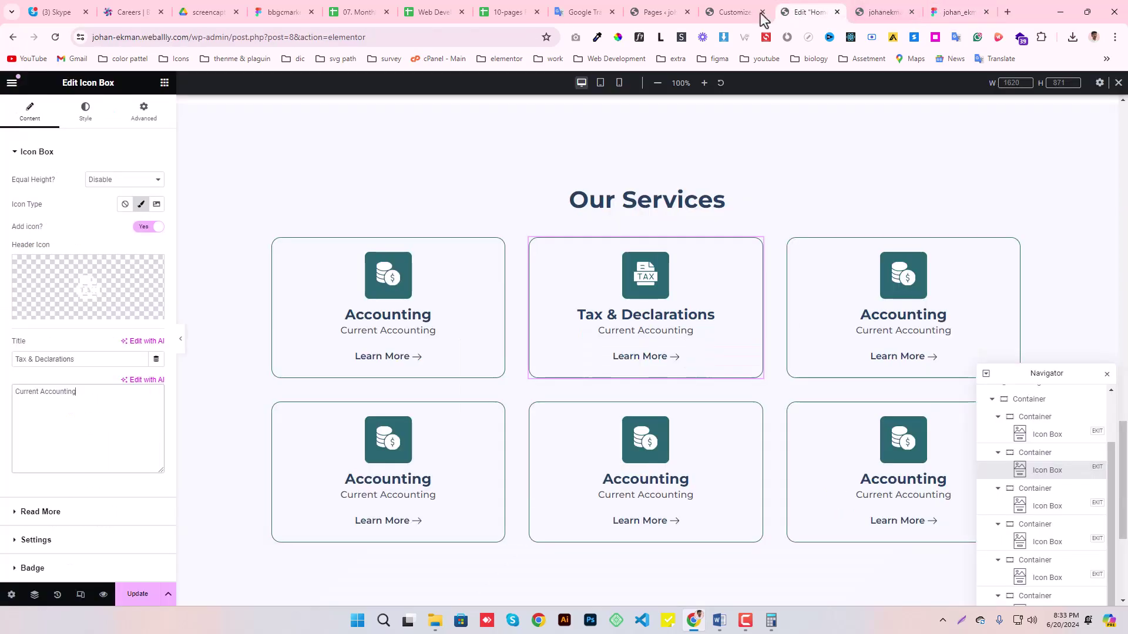
key("ctrl+v")
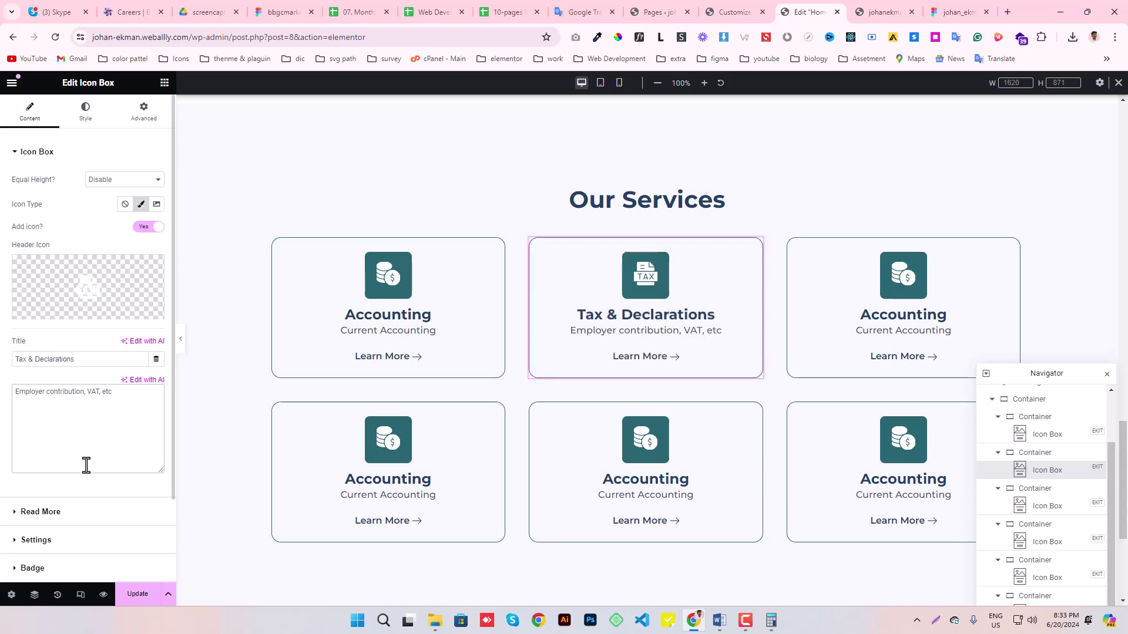
left_click(138, 594)
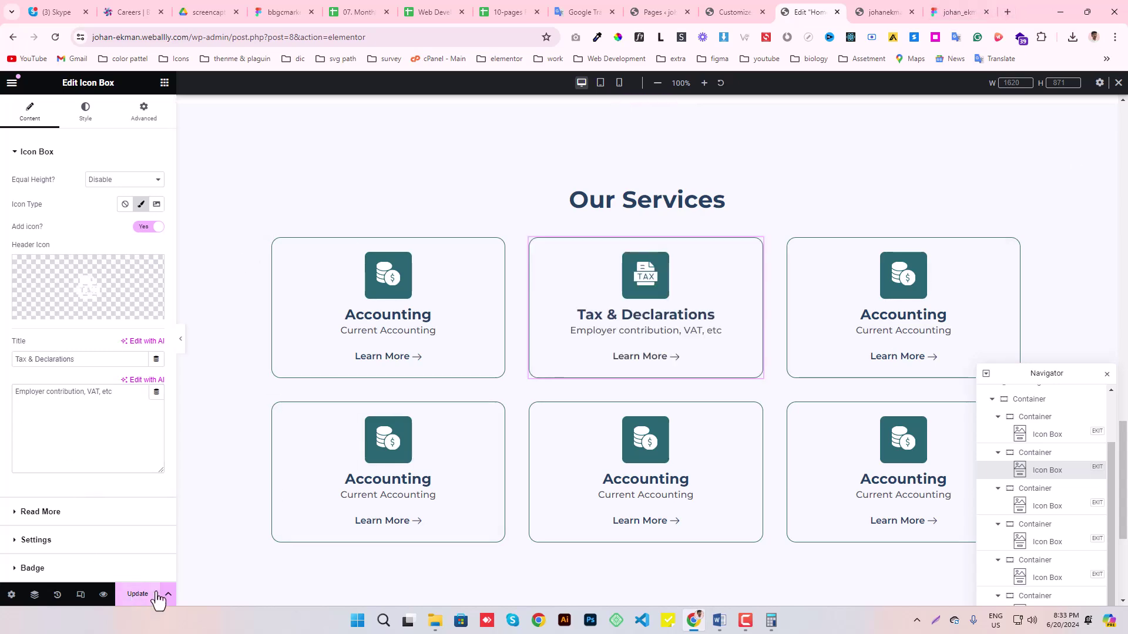
- Download the Templates icon from Figma and insert Frame (38).svg as the third card's icon
left_click(958, 12)
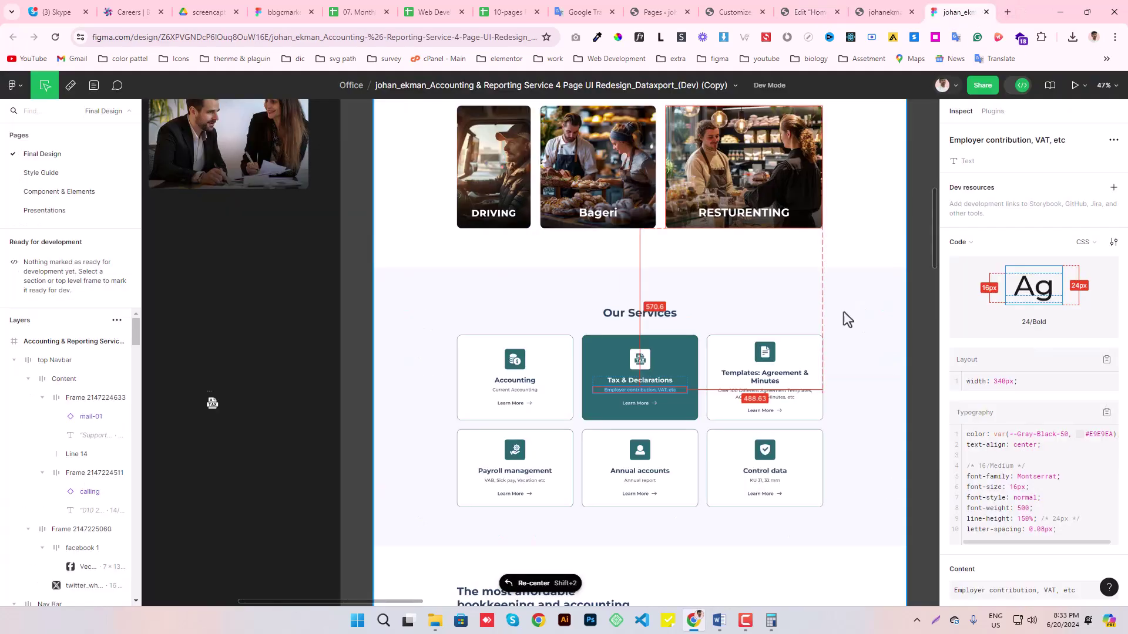
left_click(767, 356)
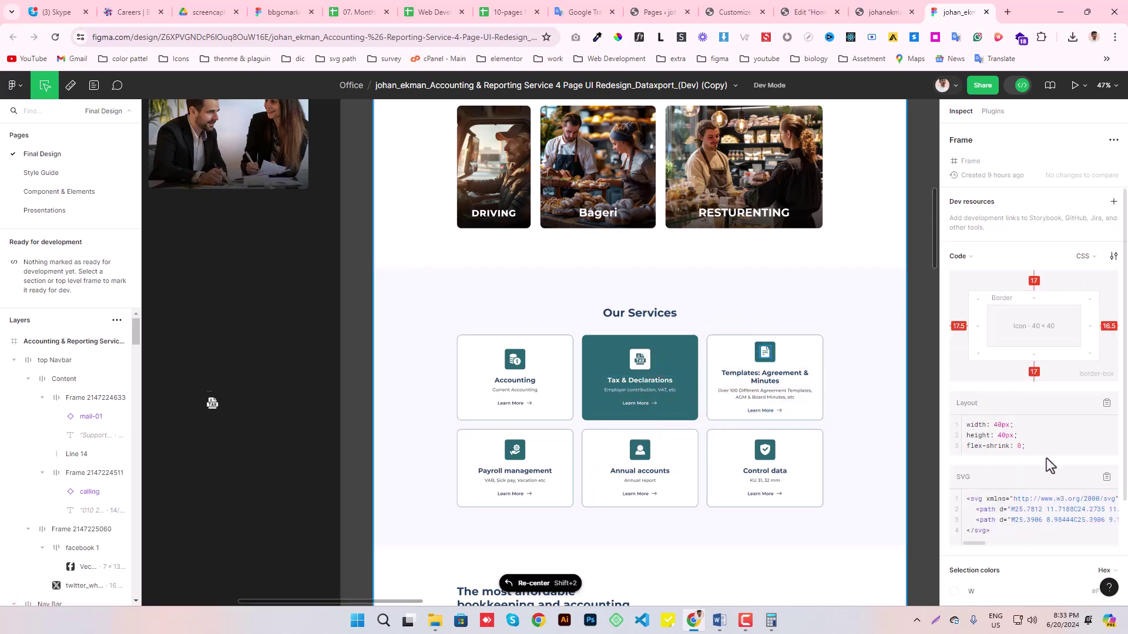
scroll(1034, 411, "down", 2)
left_click(1109, 513)
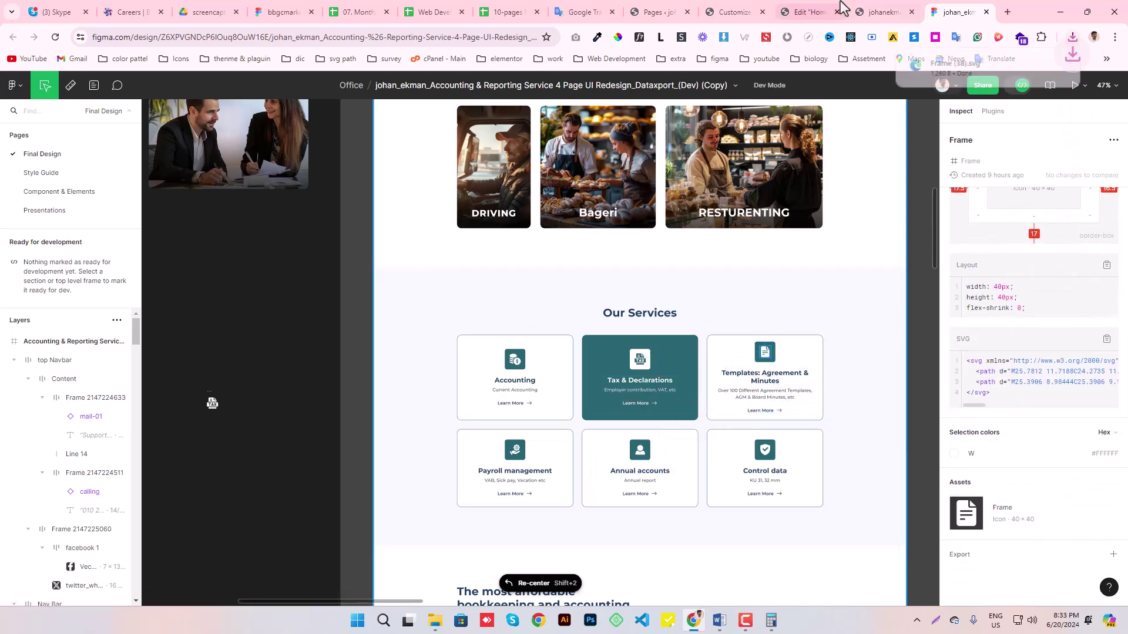
left_click(805, 5)
left_click(110, 311)
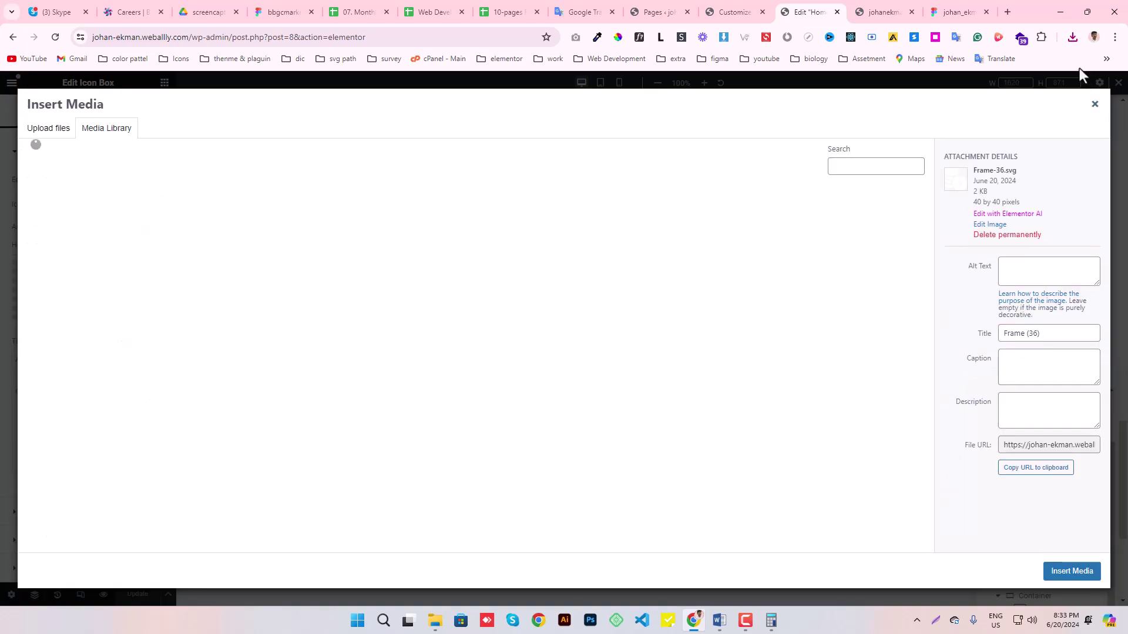
left_click(1073, 37)
mouse_move(936, 91)
left_mouse_down()
mouse_move(424, 312)
mouse_move(427, 322)
left_mouse_up()
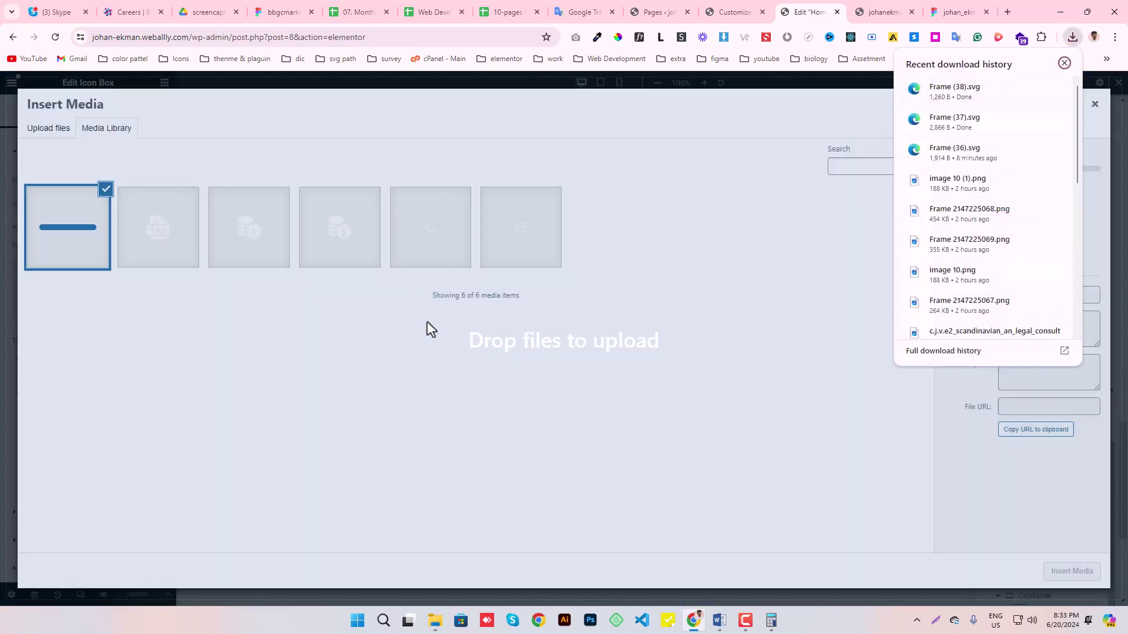
left_click(634, 401)
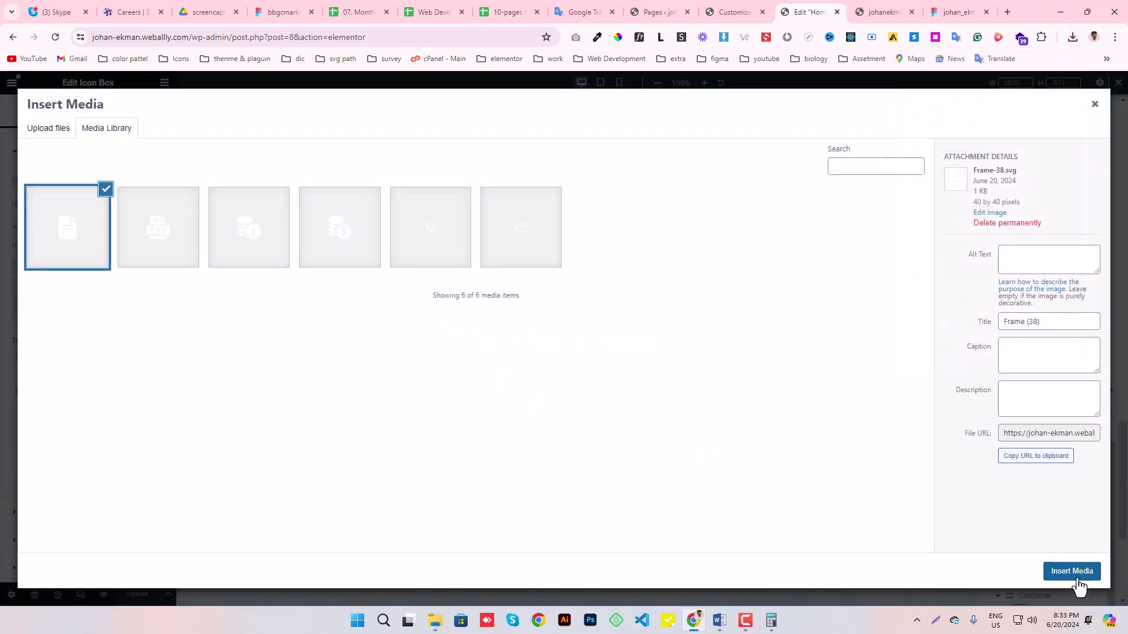
left_click(1071, 571)
- Paste the title 'Templates: Agreement & Minutes' and its agreement-templates description from Figma
left_click(954, 12)
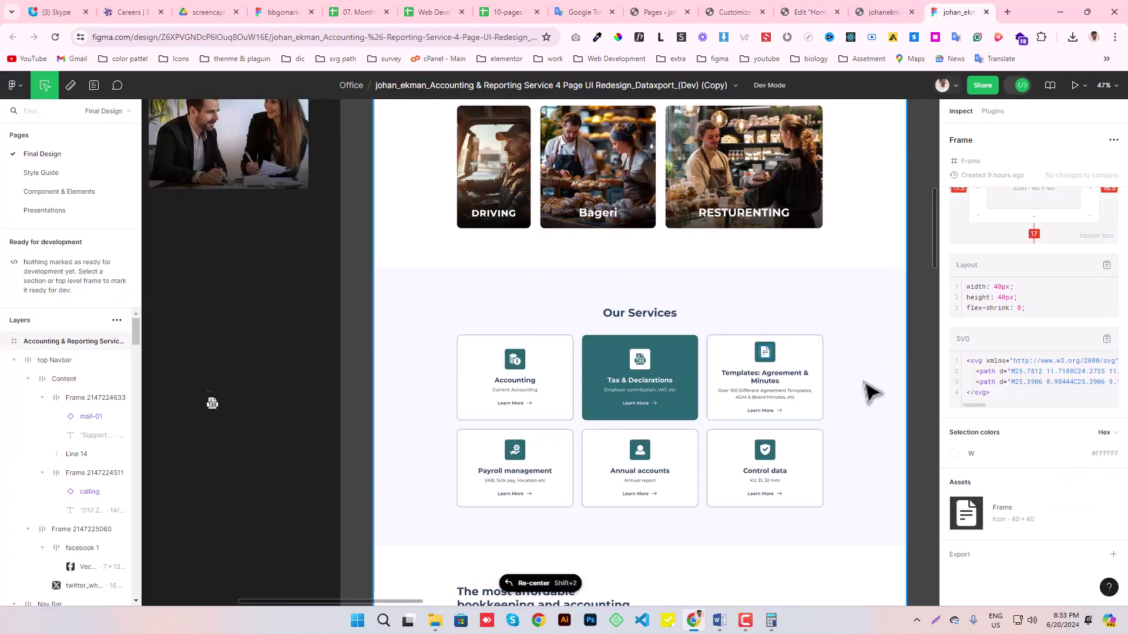
left_click(747, 377)
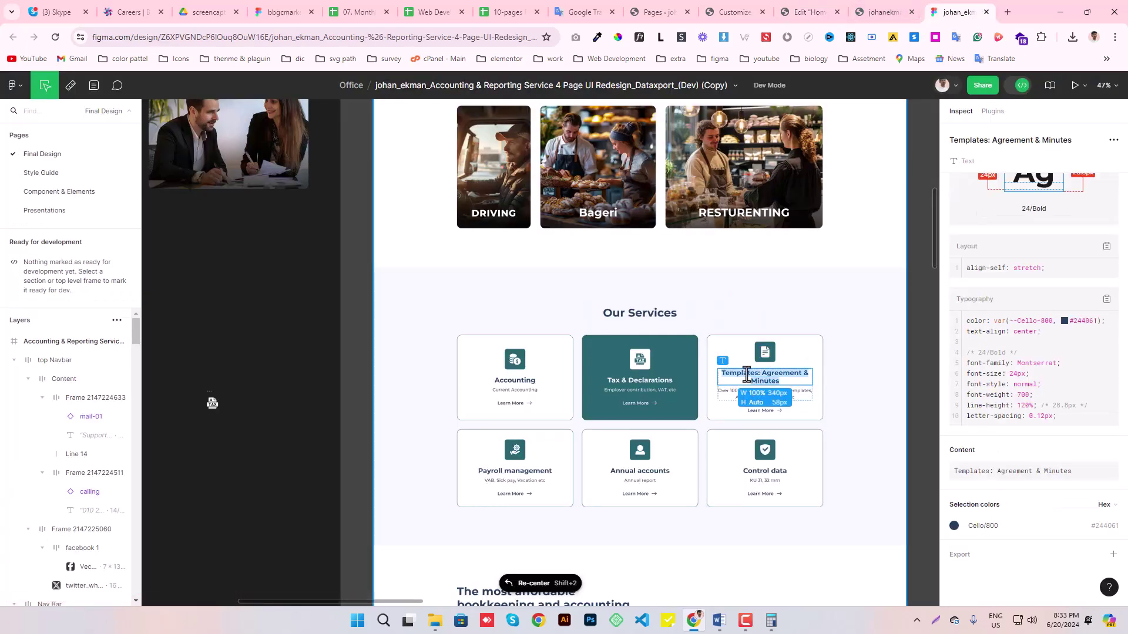
left_click(810, 12)
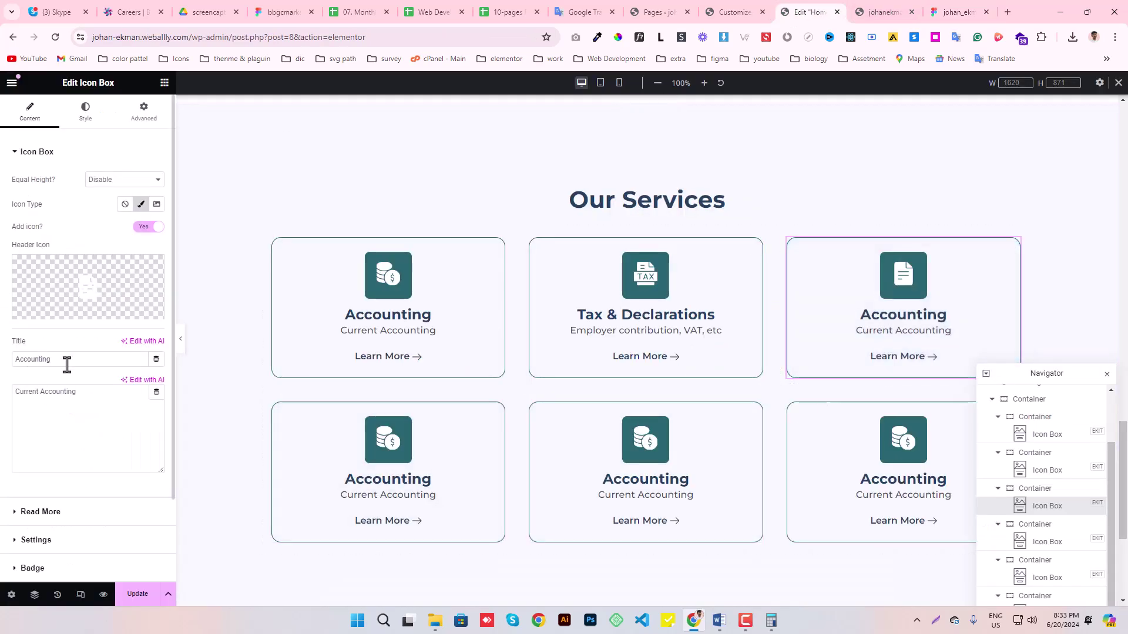
type("Templates: Agreement & Minutes")
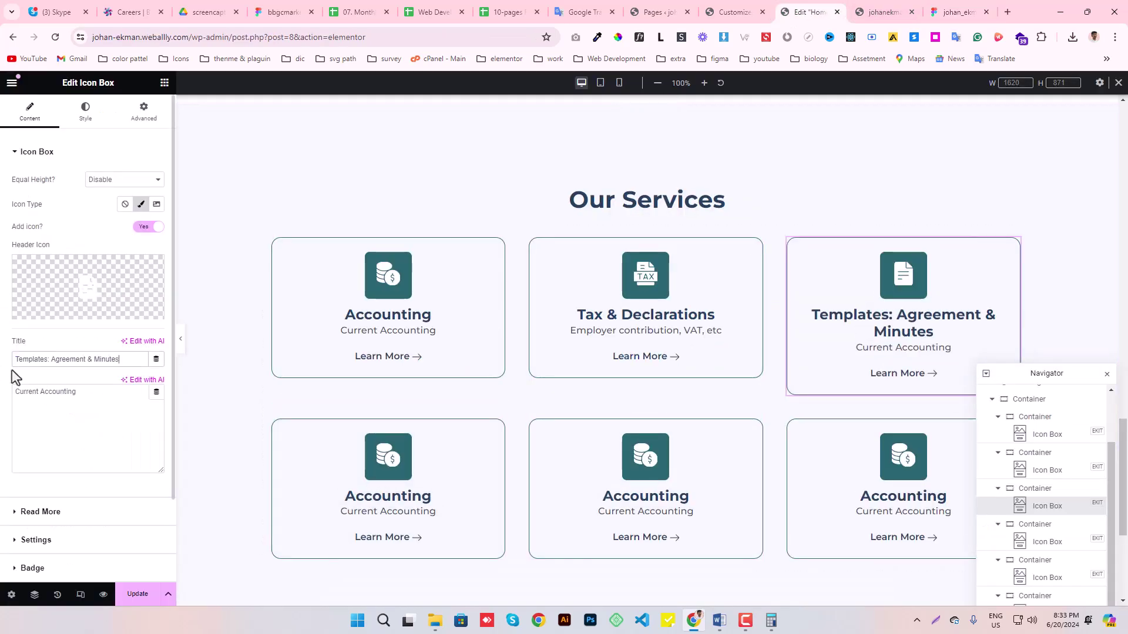
left_click(954, 11)
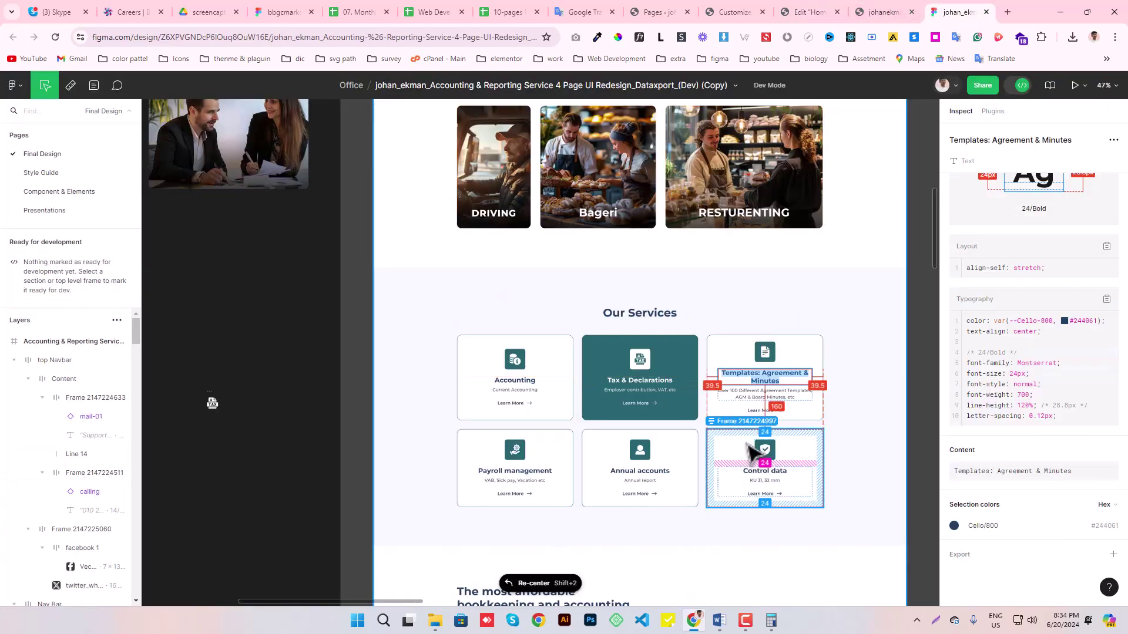
left_click(752, 397)
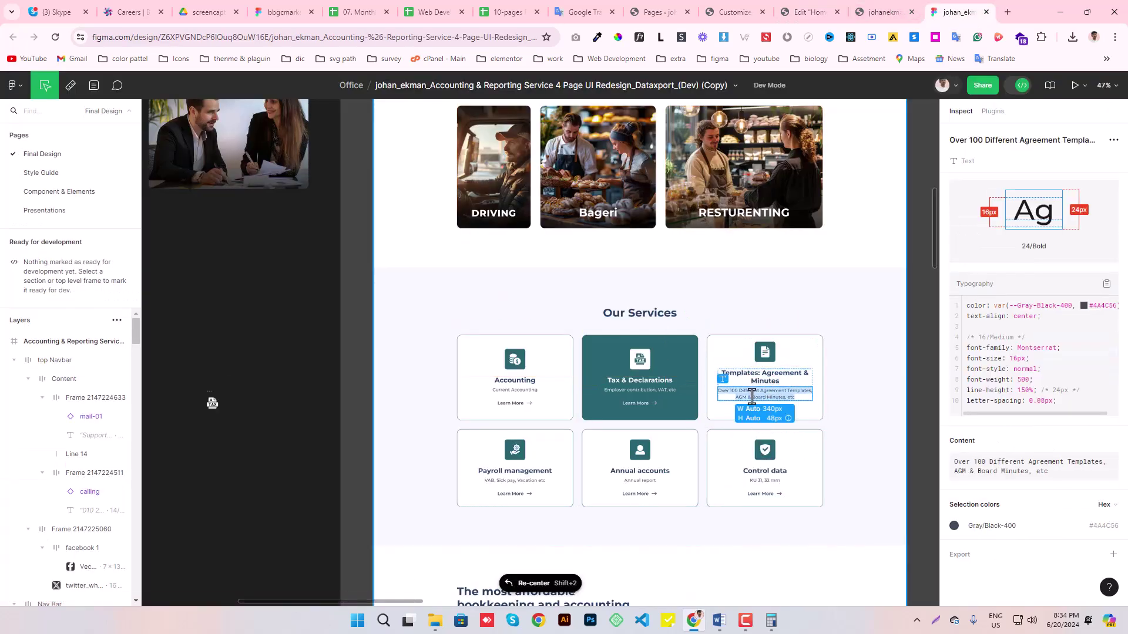
left_click(804, 12)
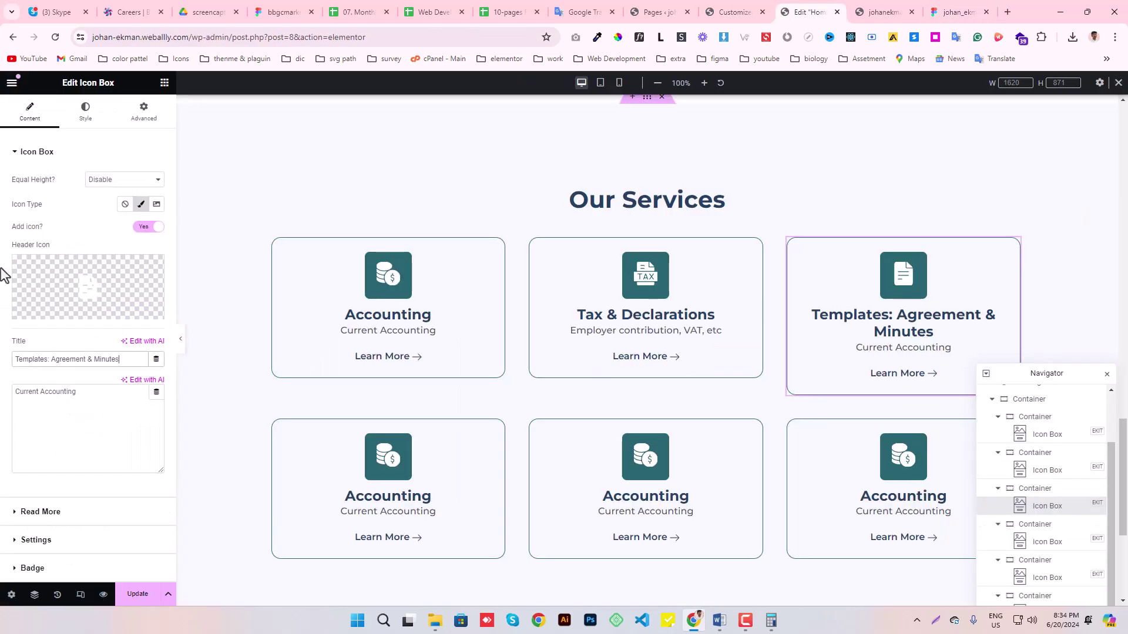
type("Over 100 Different Agreement Templates, AGM & Board Minutes, etc")
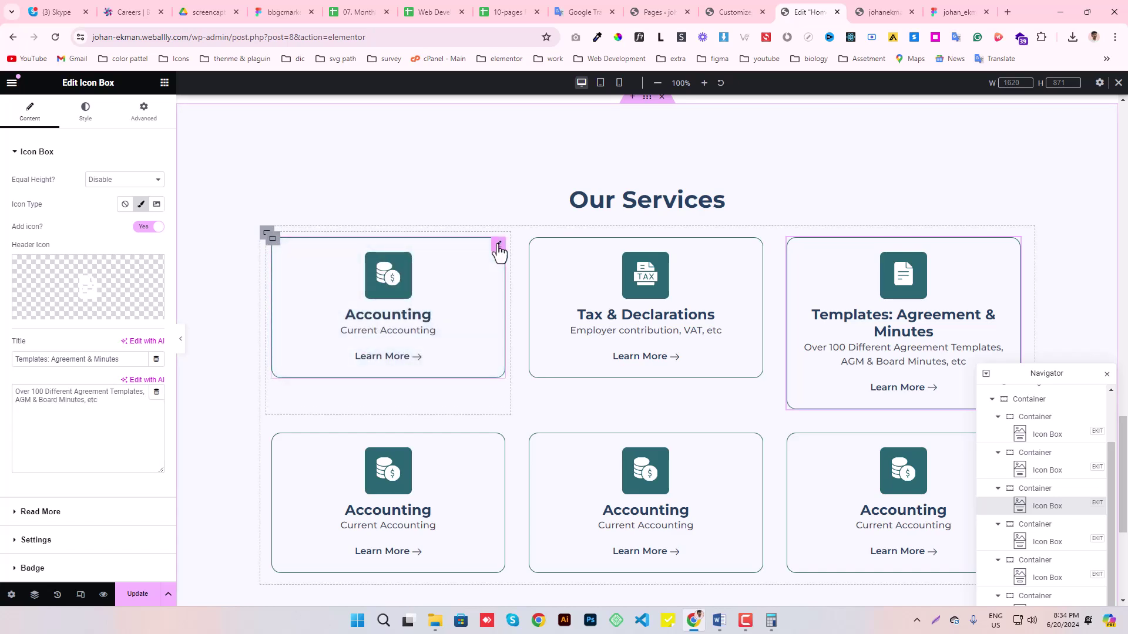
- Unlink padding and set bottom padding 77 on the Tax & Declarations card, then on Accounting
left_click(499, 251)
left_click(756, 247)
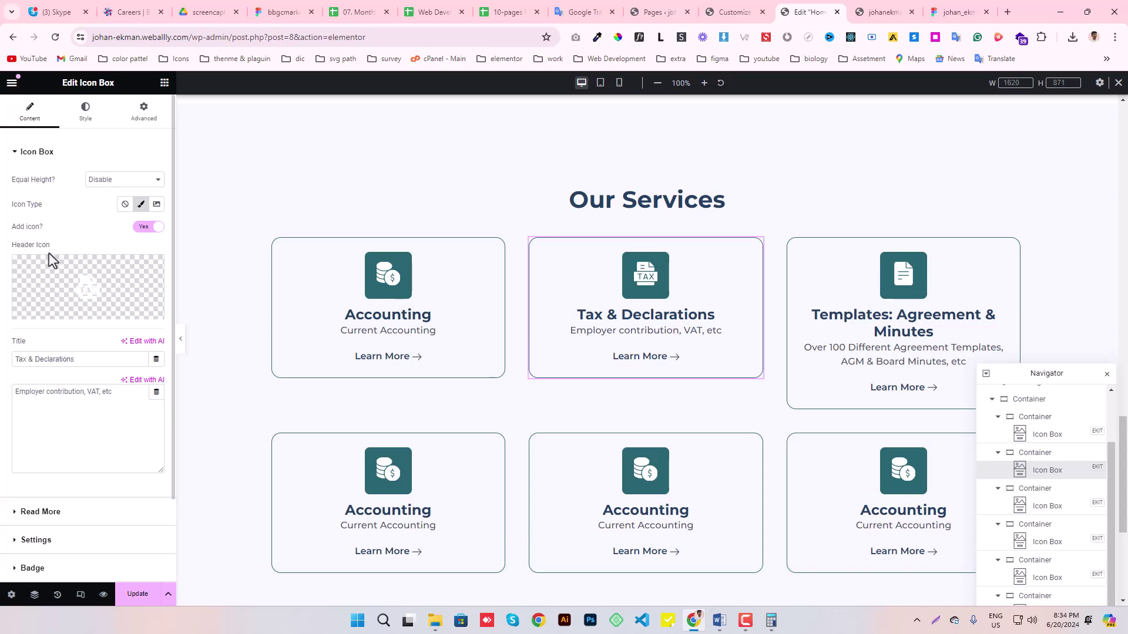
scroll(50, 258, "down", 2)
left_click(53, 449)
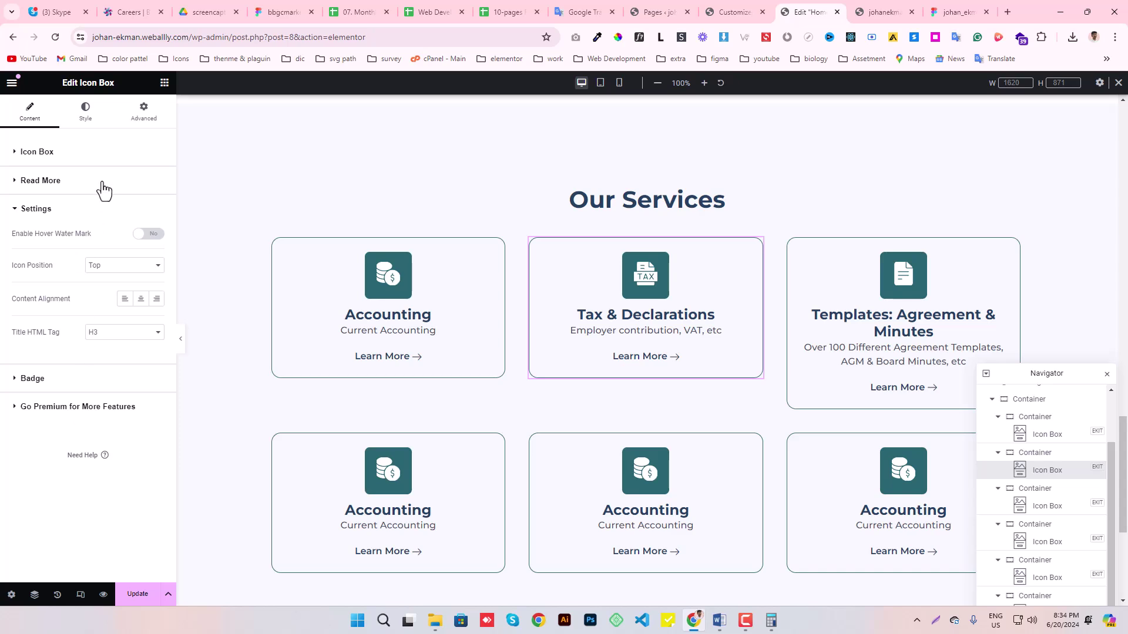
left_click(46, 154)
left_click(85, 112)
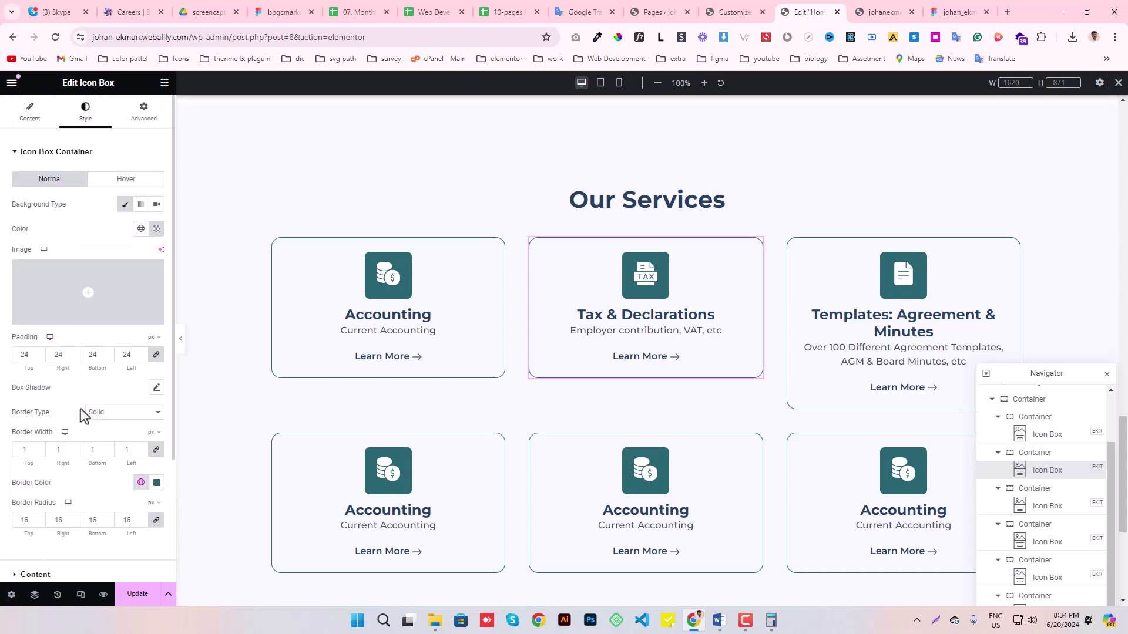
scroll(81, 406, "down", 3)
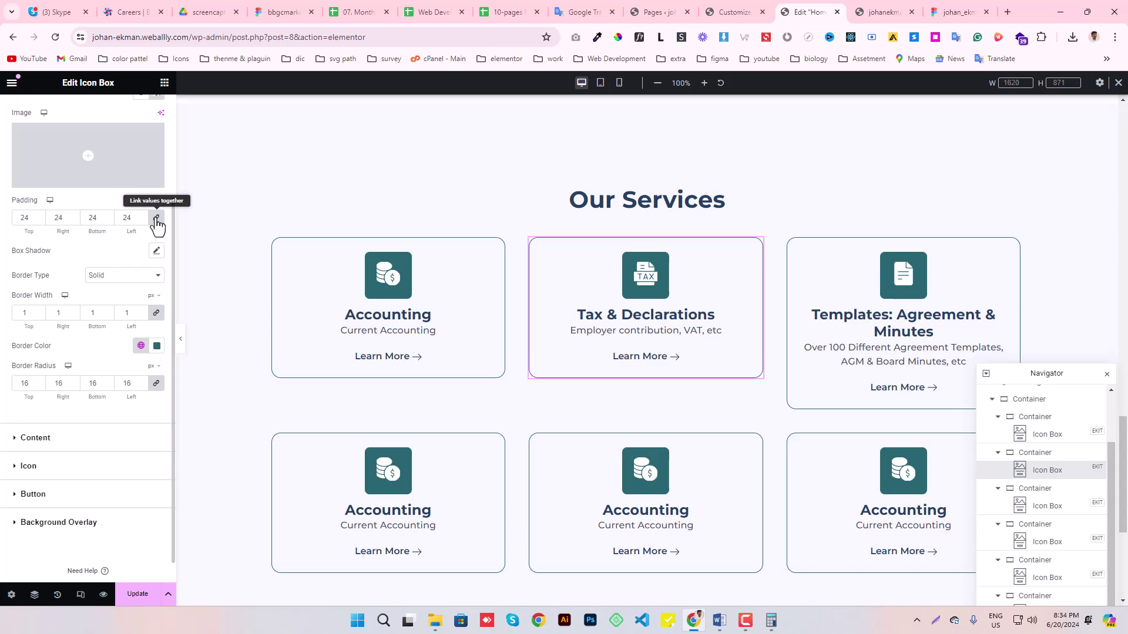
left_click(156, 219)
scroll(94, 397, "up", 2)
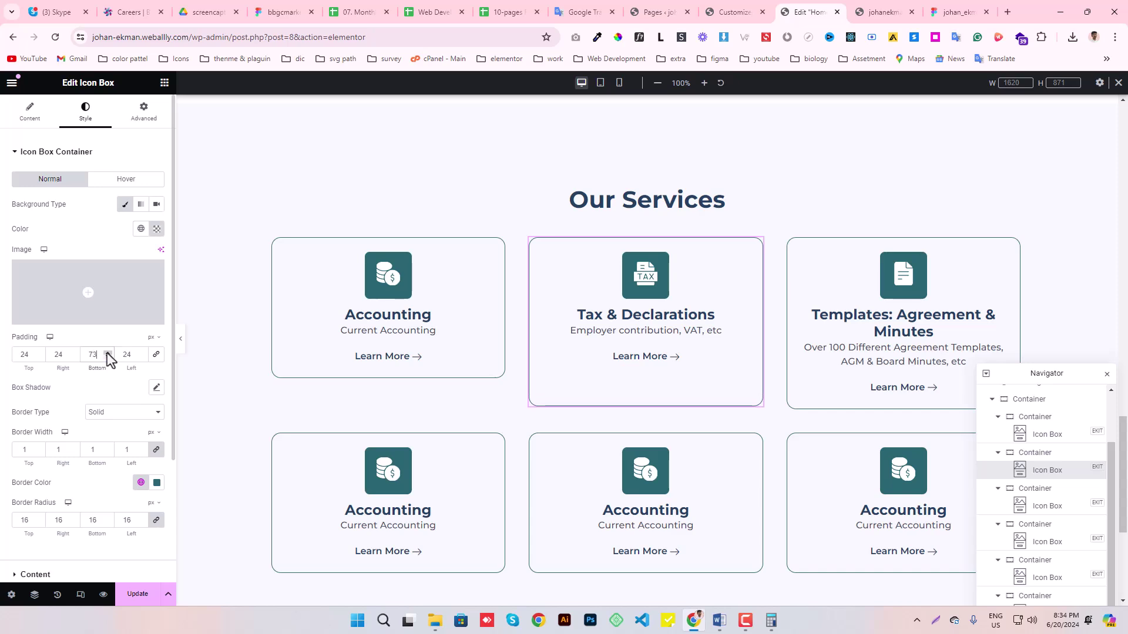
left_click(107, 352)
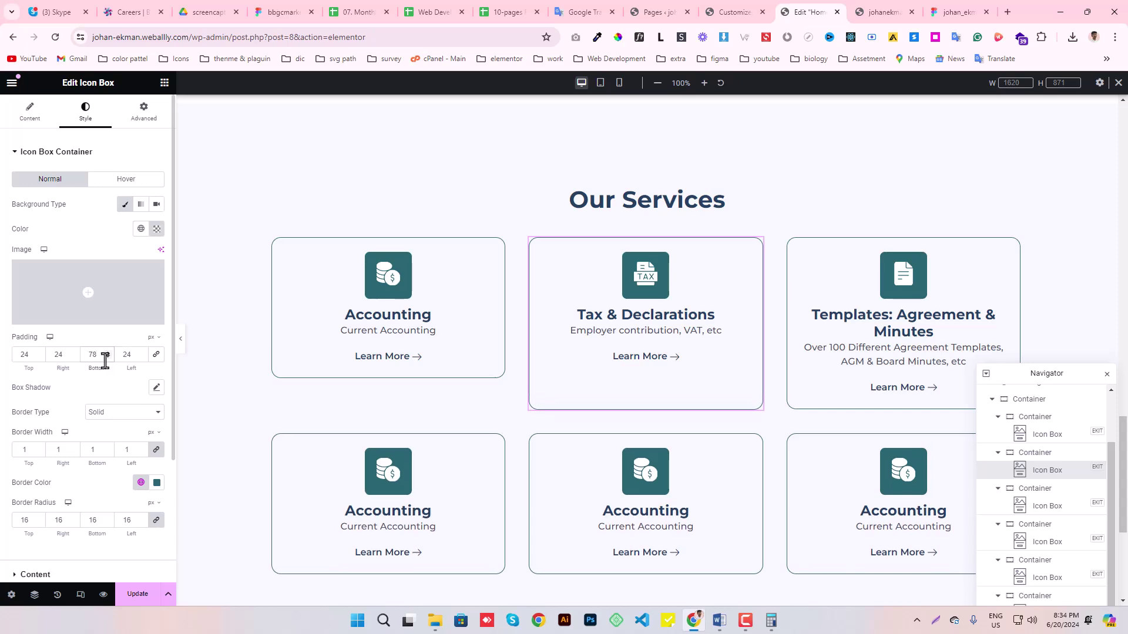
left_click(107, 358)
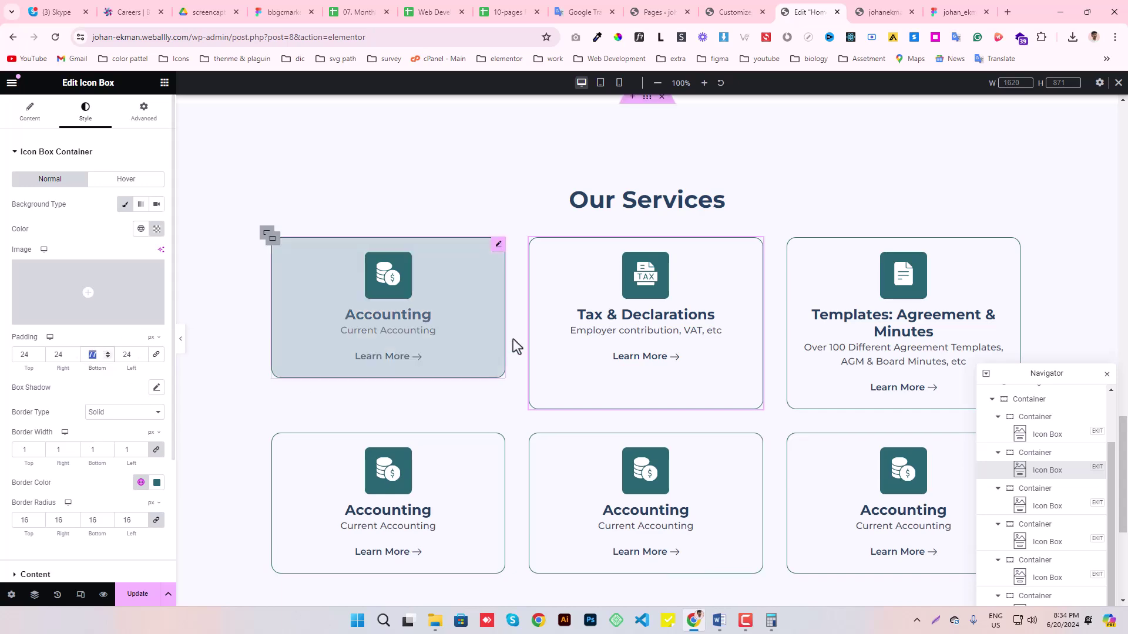
left_click(461, 257)
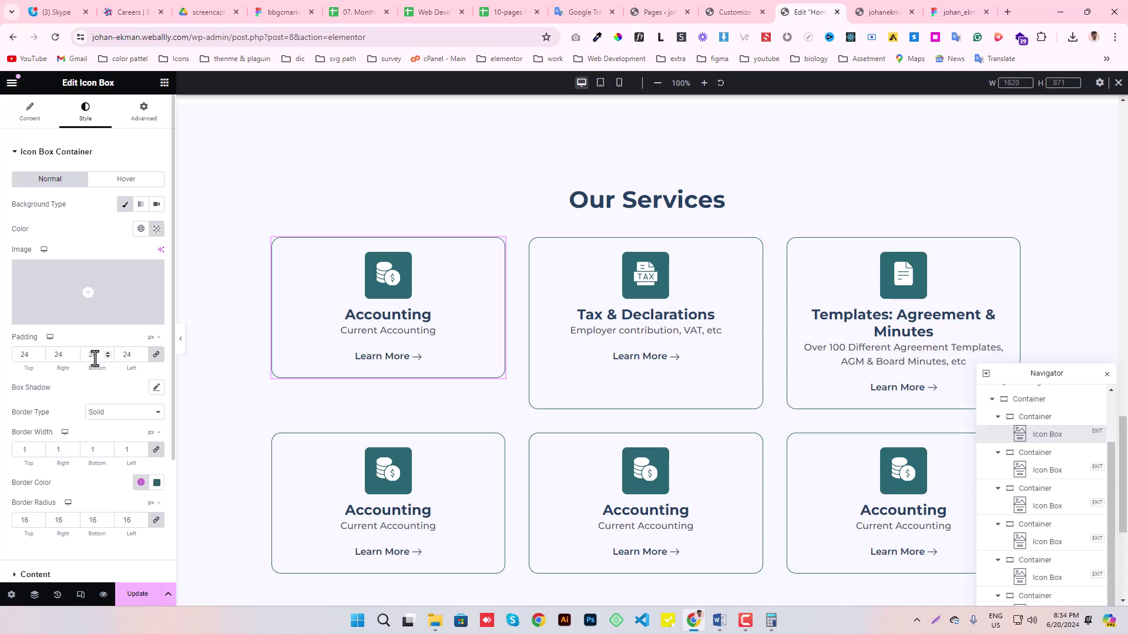
double_click(91, 355)
type("77")
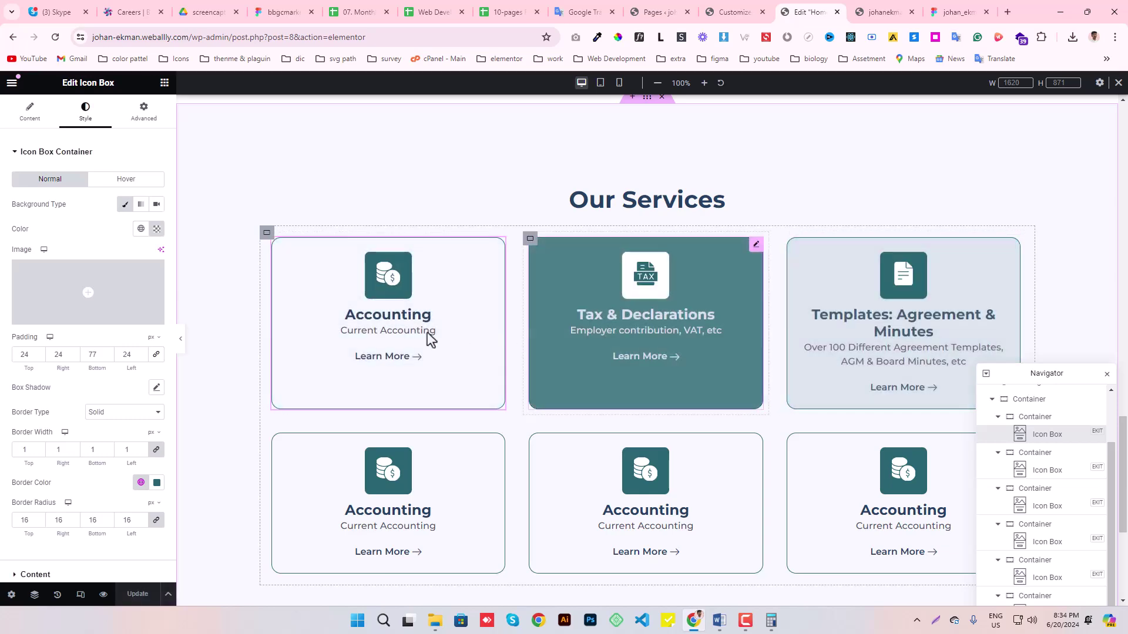
- Export the Payroll management icon from Figma and upload Frame (39).svg as the lower-left card's icon
scroll(444, 457, "down", 2)
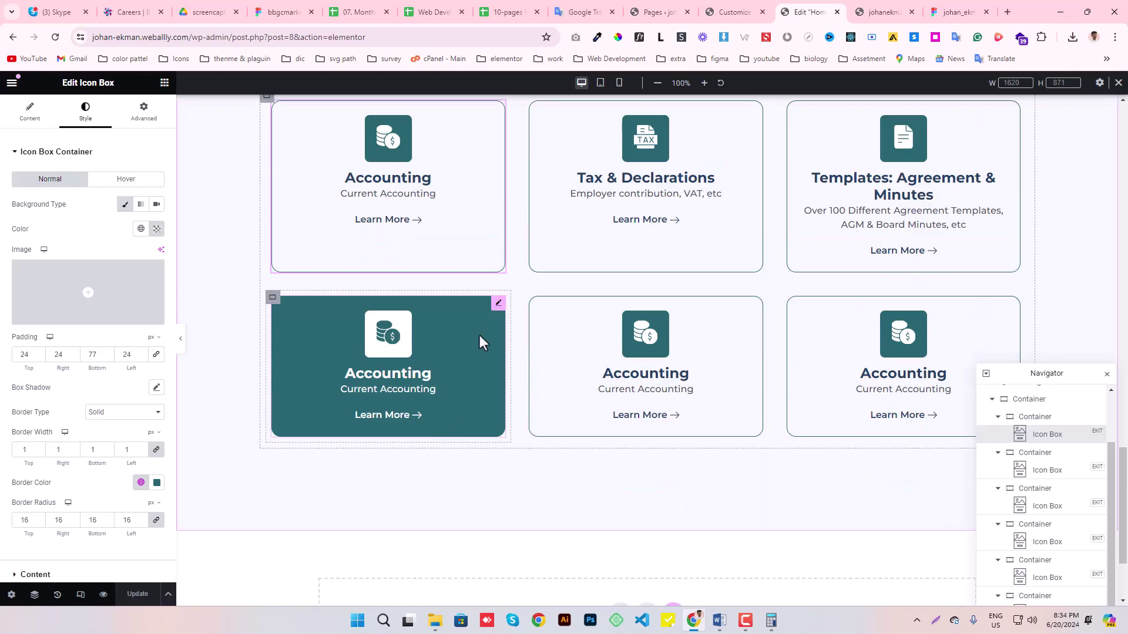
left_click(497, 307)
left_click(946, 12)
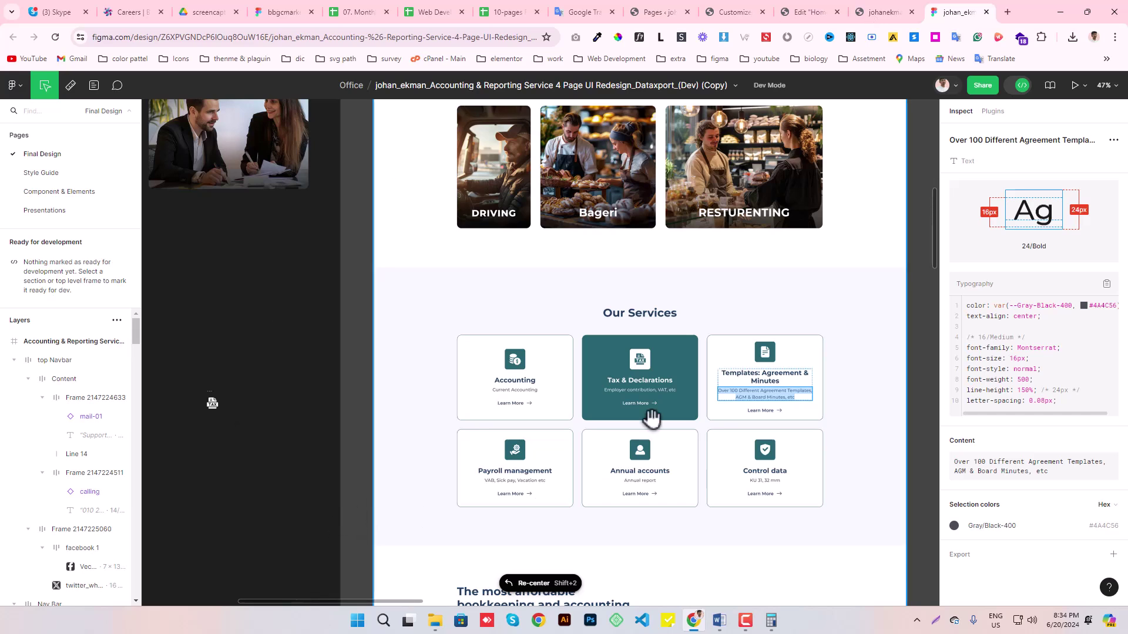
left_click(506, 473)
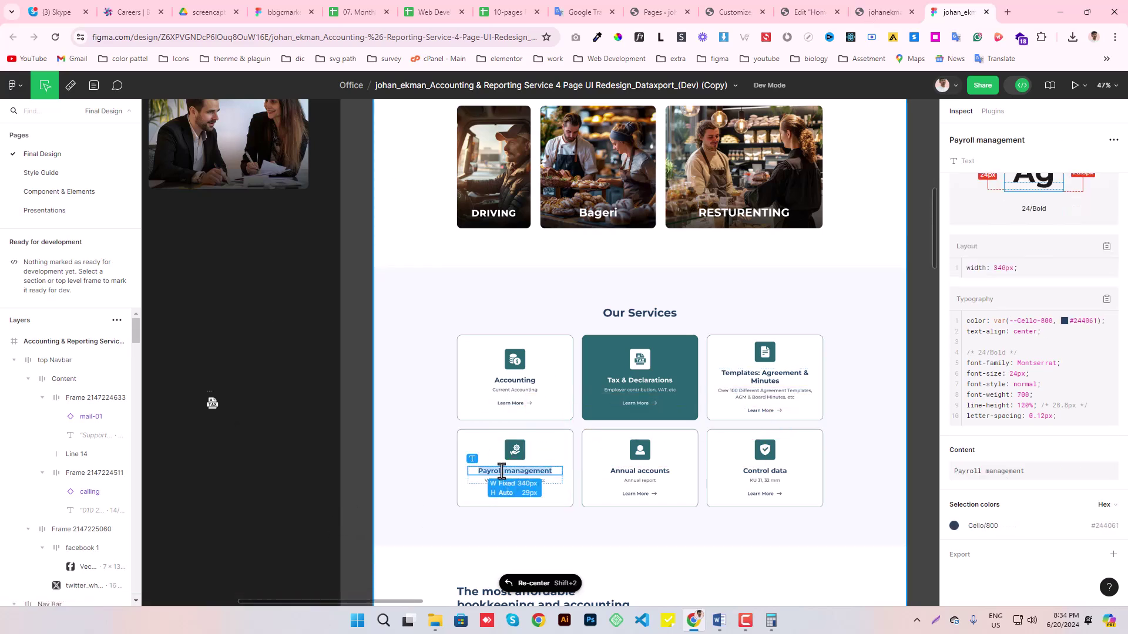
left_click(518, 453)
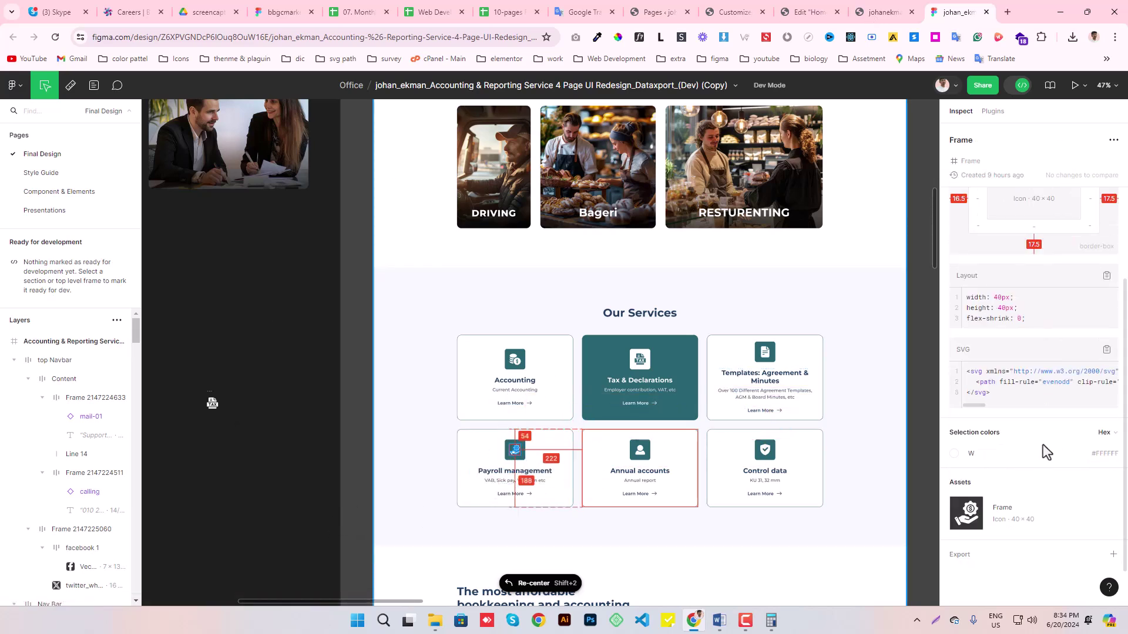
mouse_move(1031, 513)
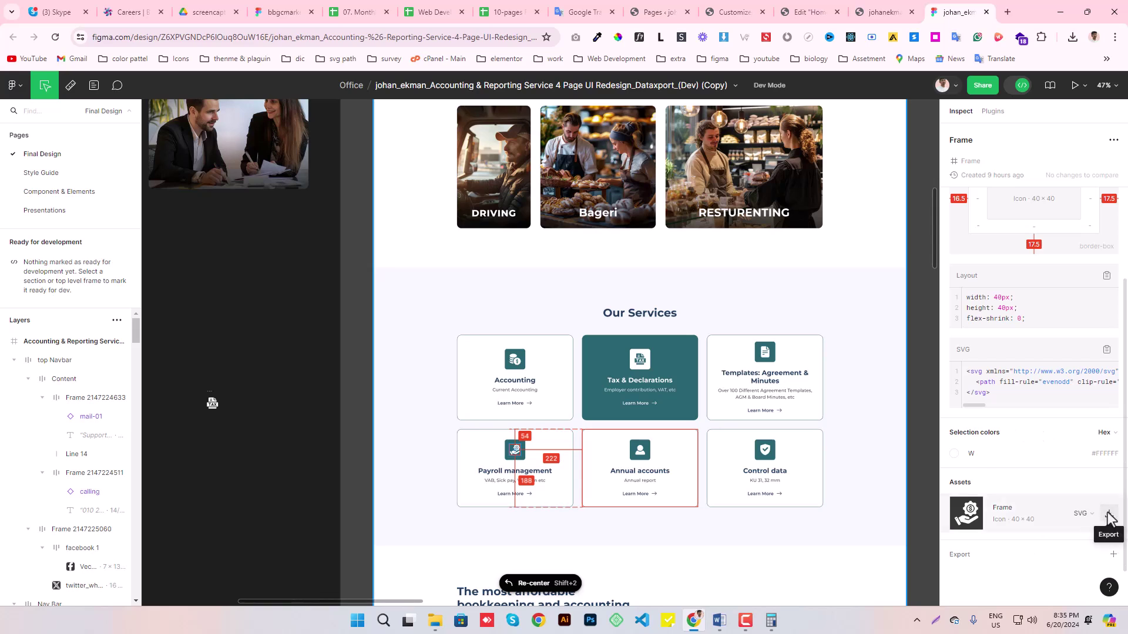
left_click(1110, 518)
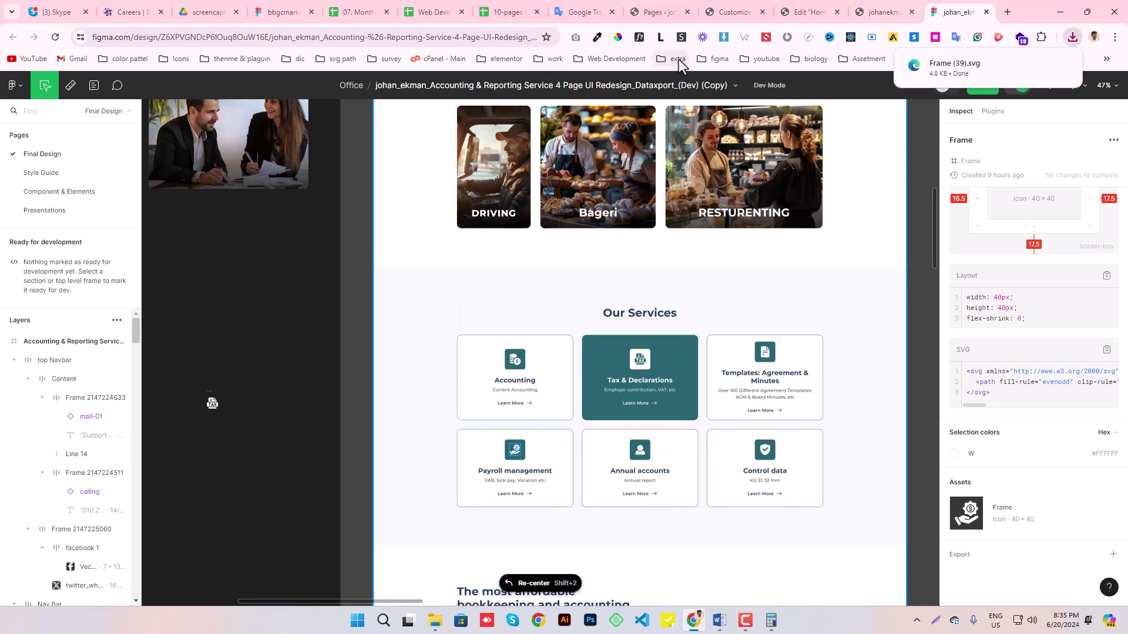
left_click(810, 8)
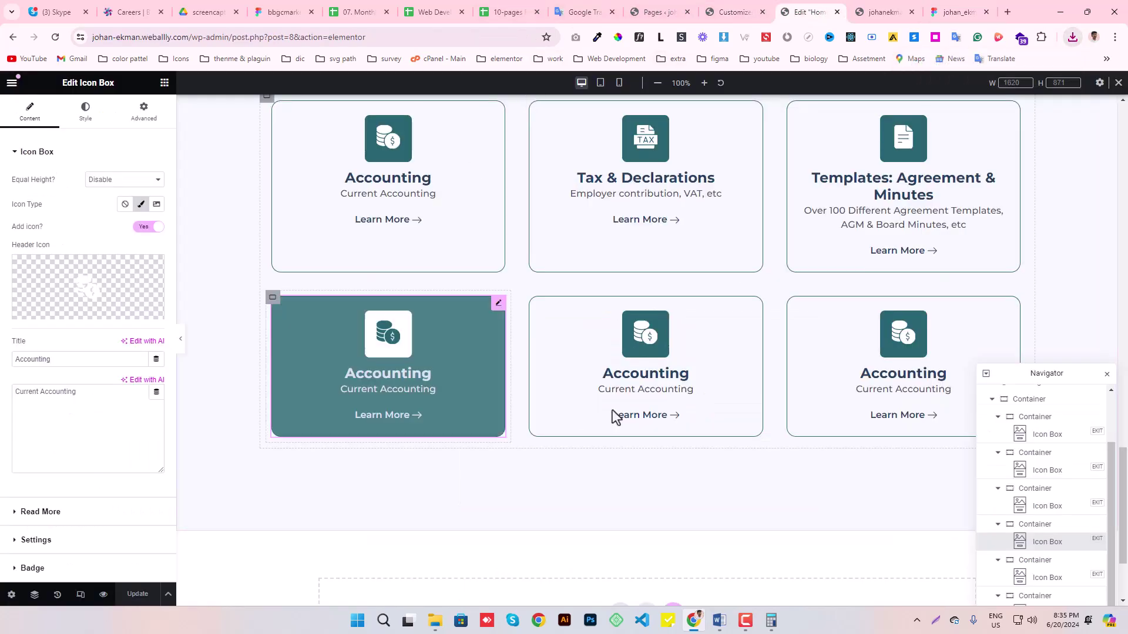
left_click(112, 303)
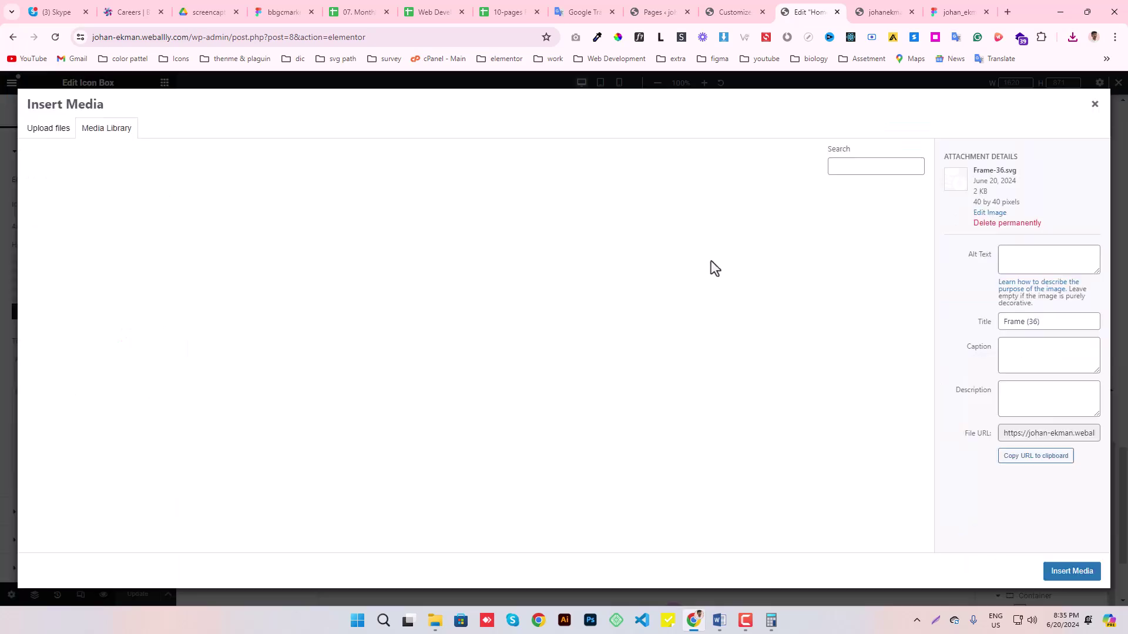
left_click(1072, 37)
mouse_move(955, 91)
left_mouse_down()
mouse_move(348, 327)
mouse_move(333, 355)
left_mouse_up()
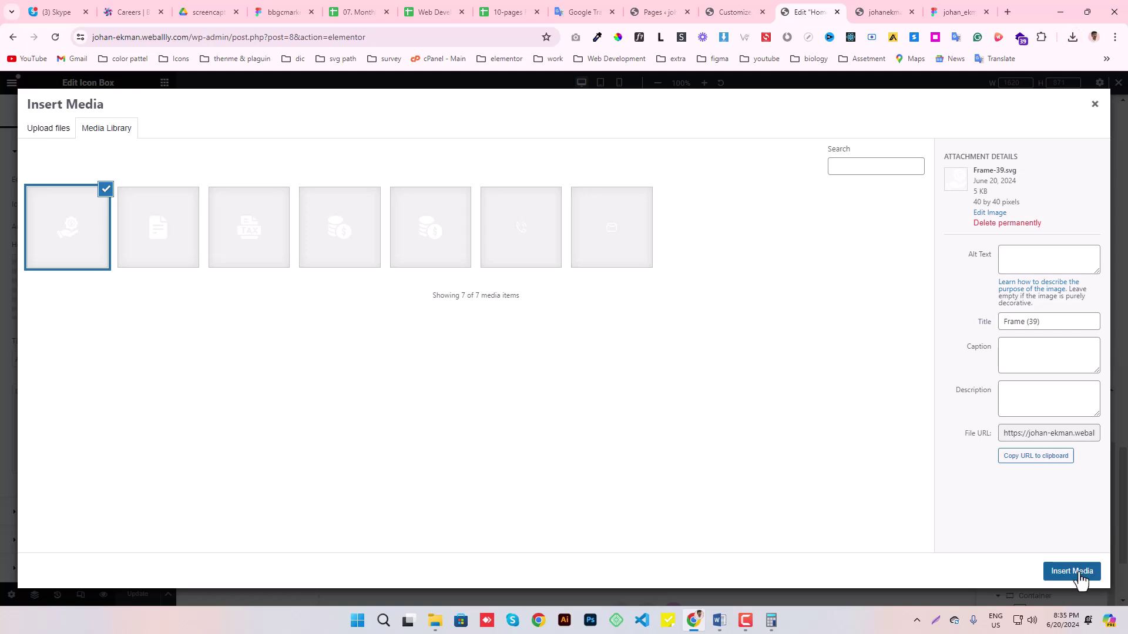
left_click(1071, 572)
- Title the card Payroll management, paste 'VAB, Sick pay, Vacation etc' as its description, and save
type("Payroll management")
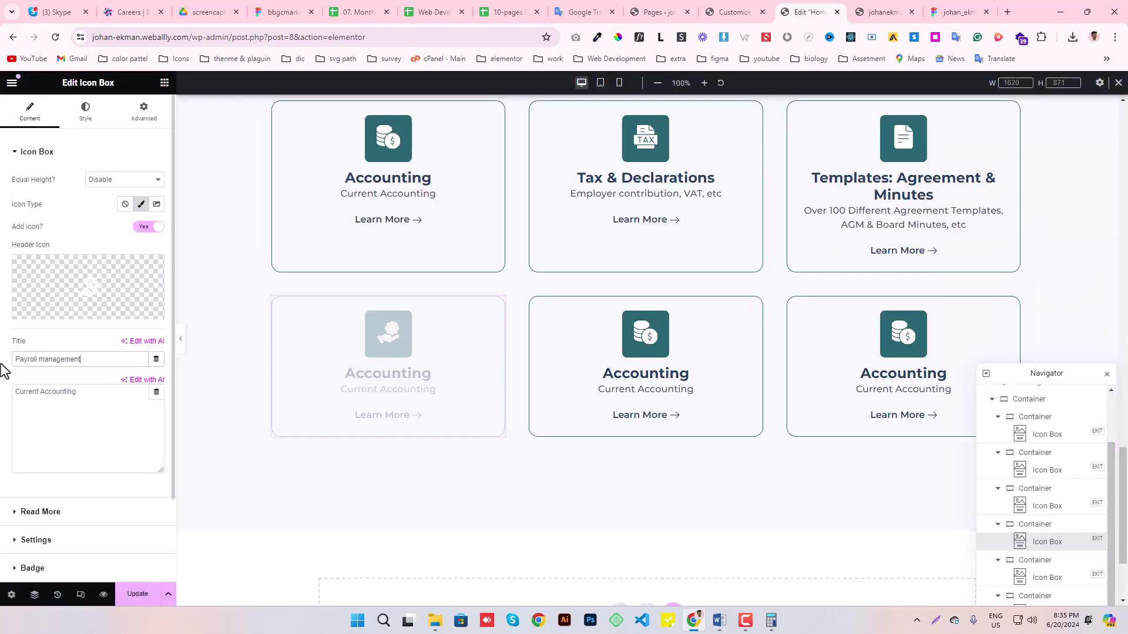
left_click(957, 11)
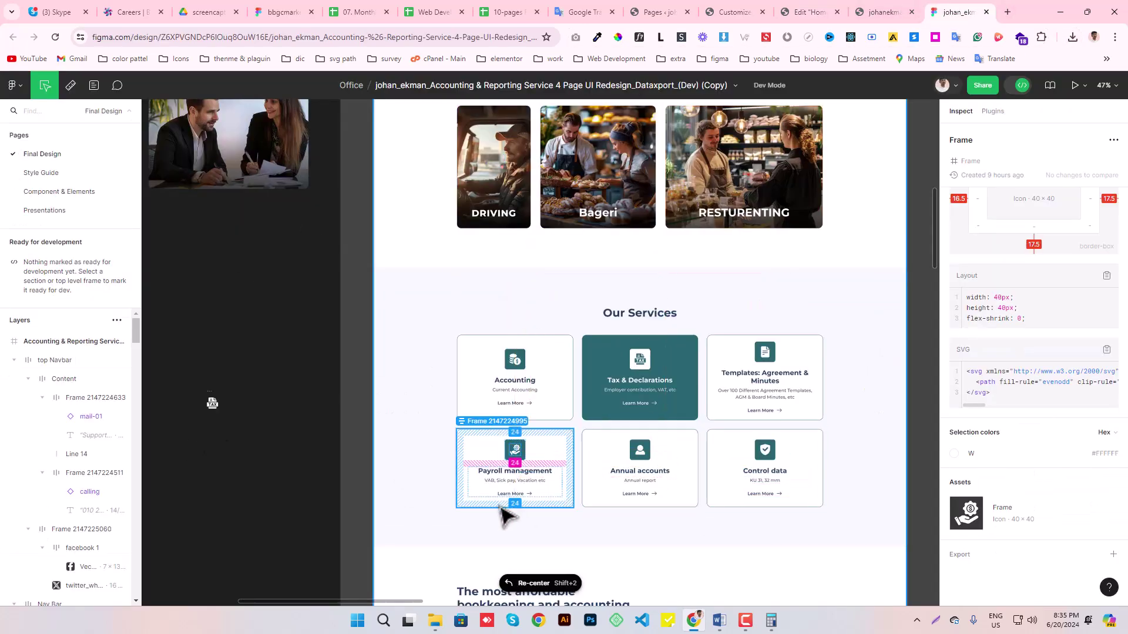
left_click(509, 481)
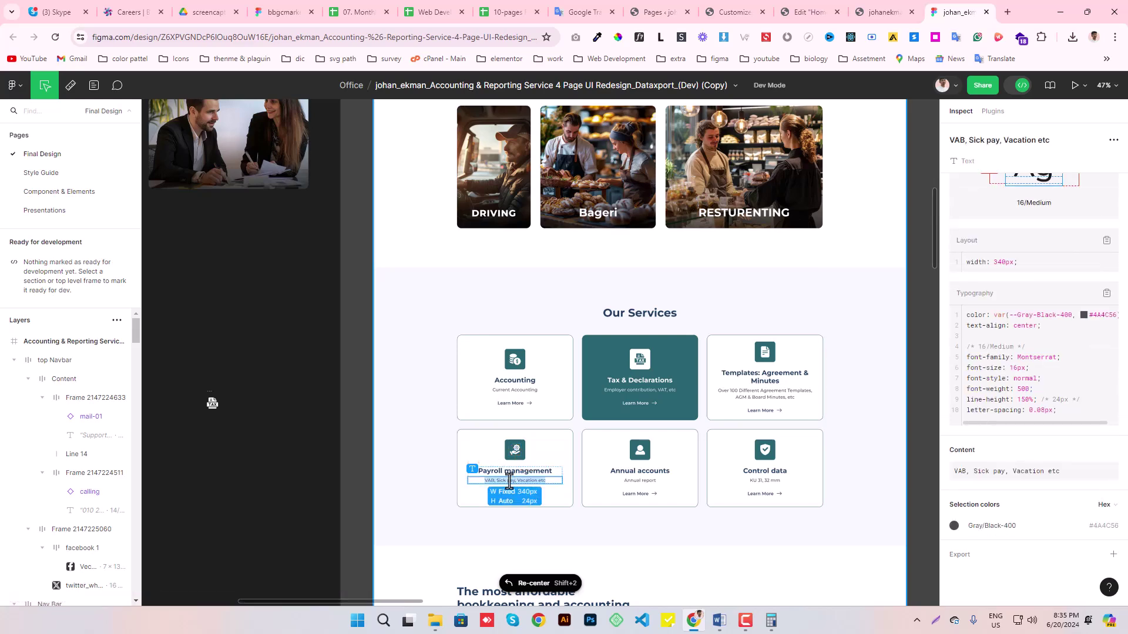
scroll(587, 491, "up", 5, "ctrl")
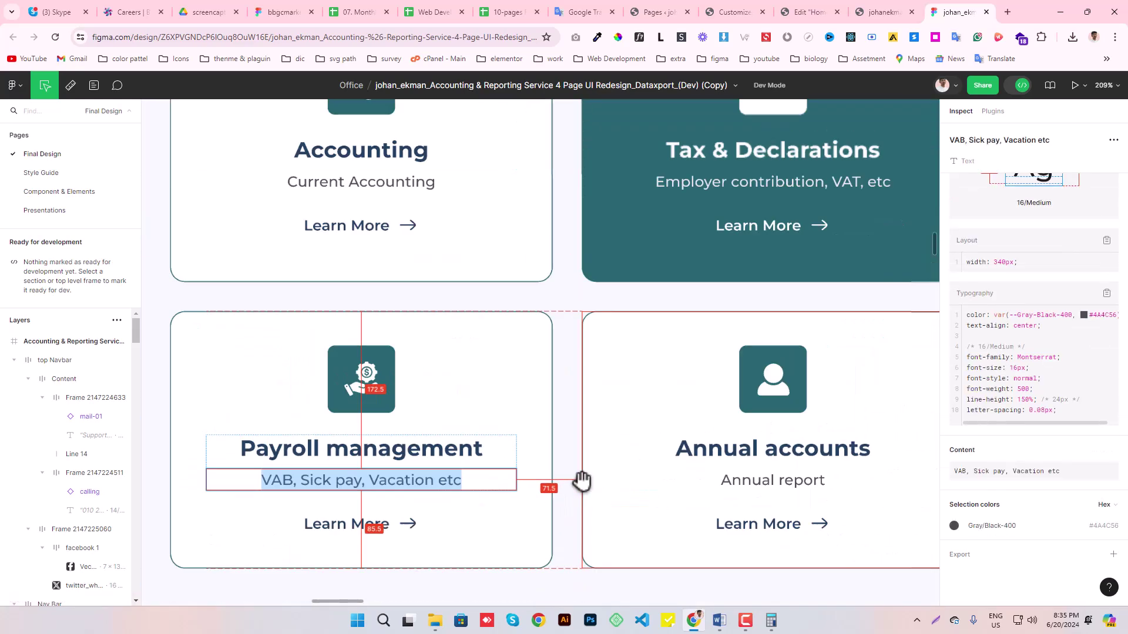
scroll(726, 512, "down", 2)
scroll(726, 511, "right", 2)
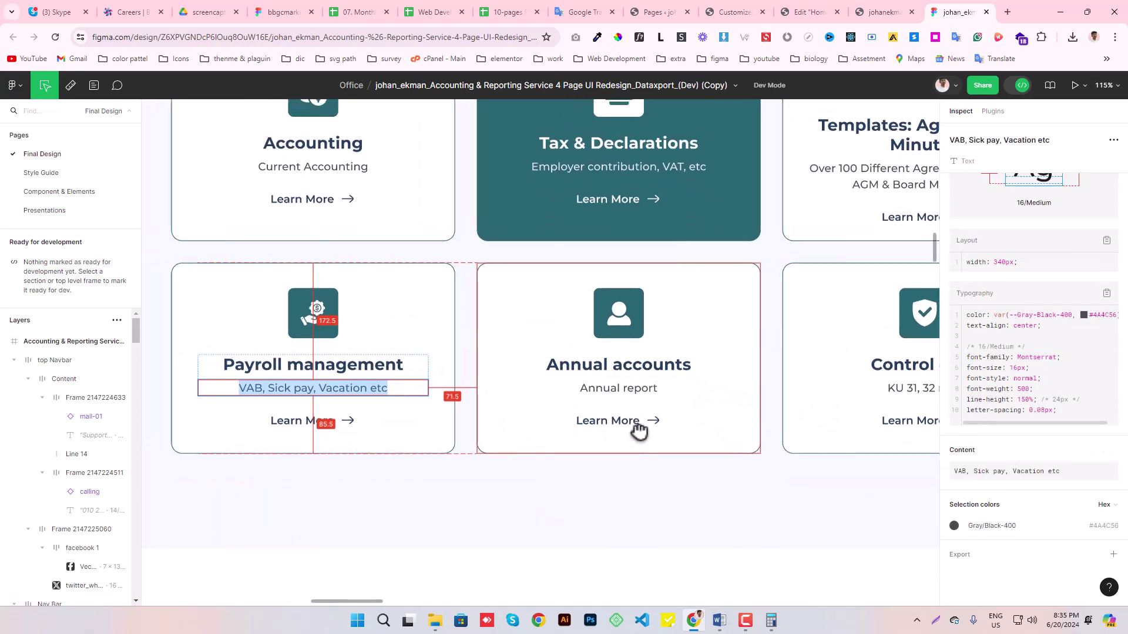
left_click(810, 12)
type("VAB, Sick pay, Vacation etc")
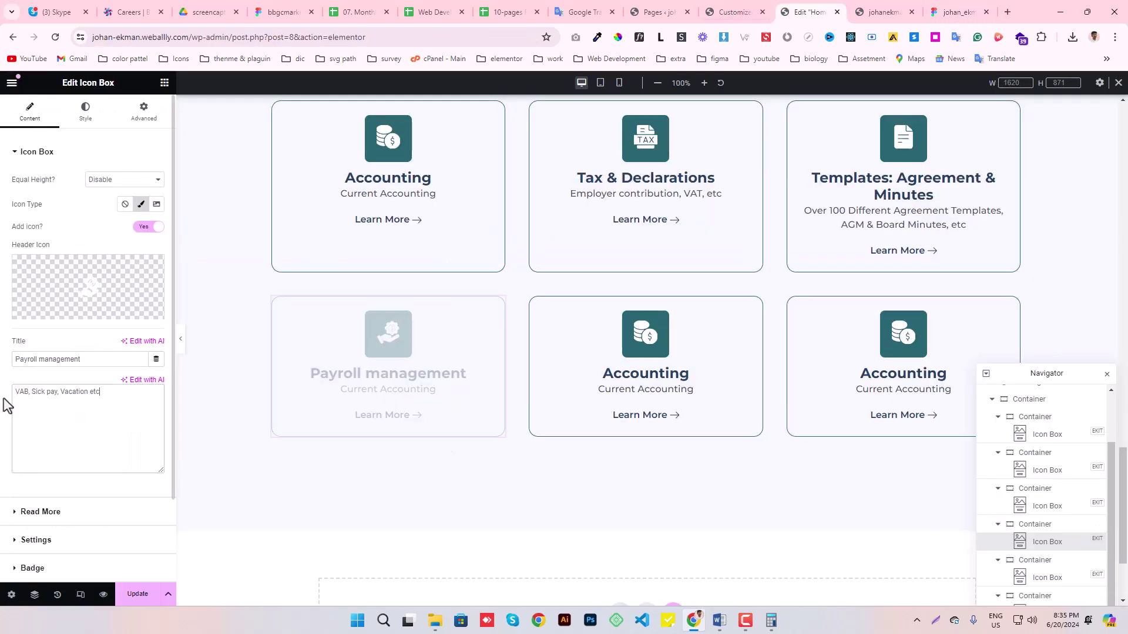
left_click(139, 593)
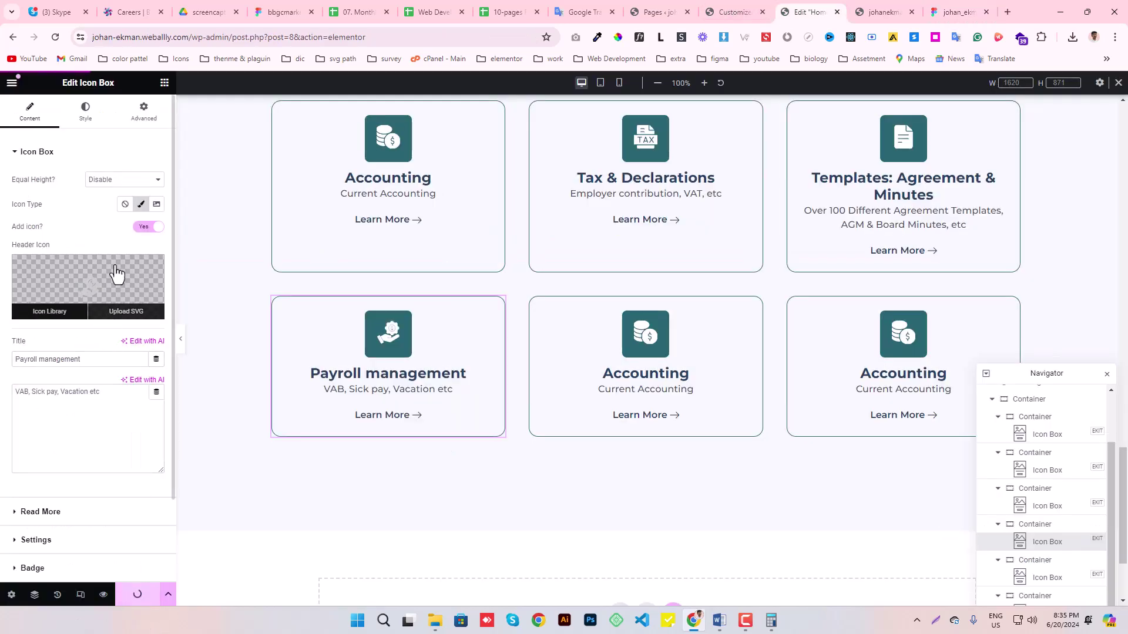
- Unlink the Payroll card's padding, set its bottom padding to 77 px, and save
left_click(86, 111)
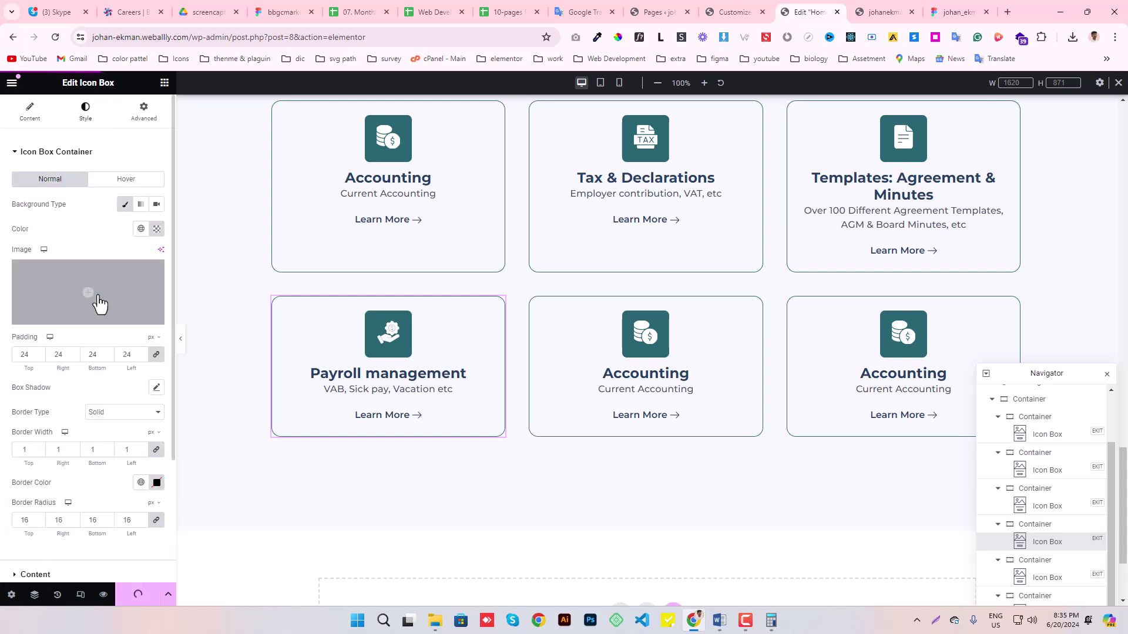
left_click(156, 354)
double_click(93, 354)
type("77")
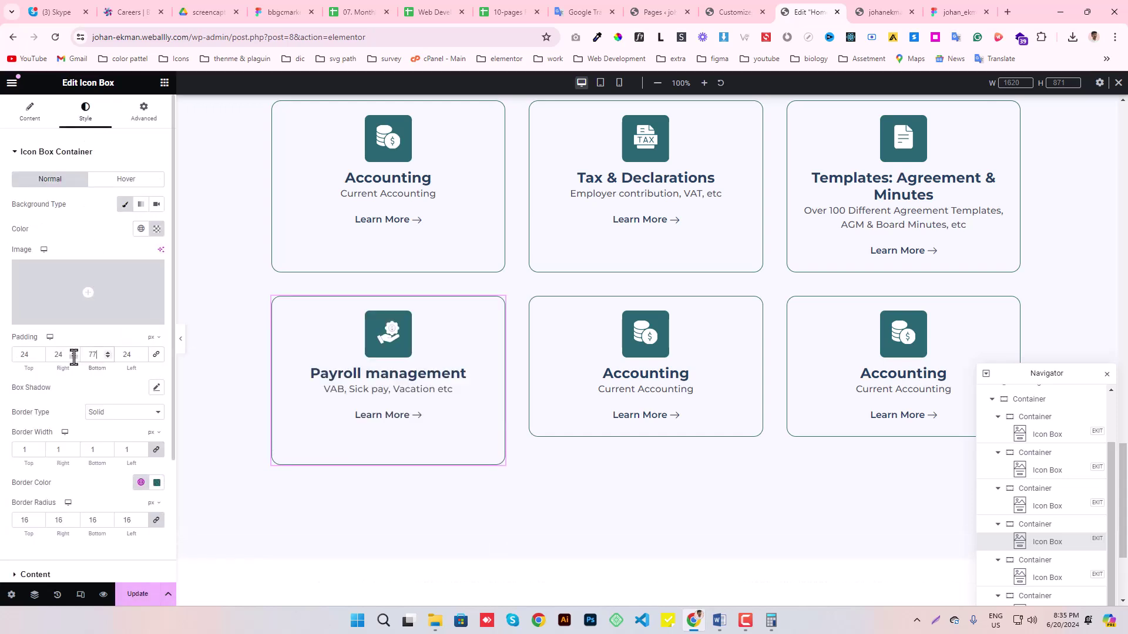
left_click(135, 596)
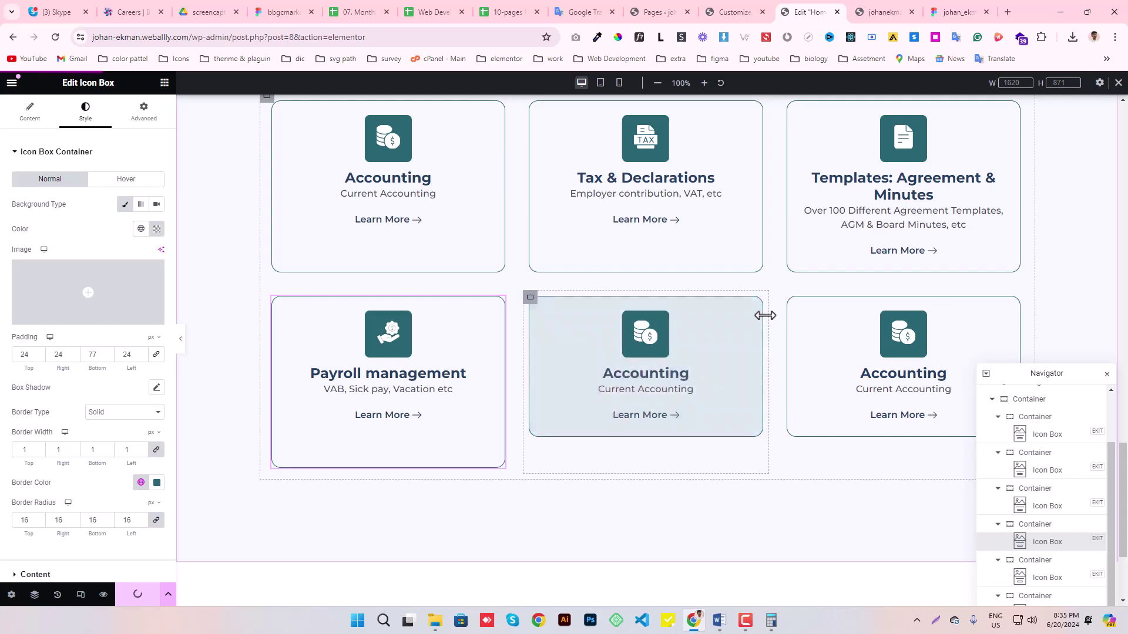
- Give the middle Accounting card a 77 px bottom padding and save
left_click(754, 303)
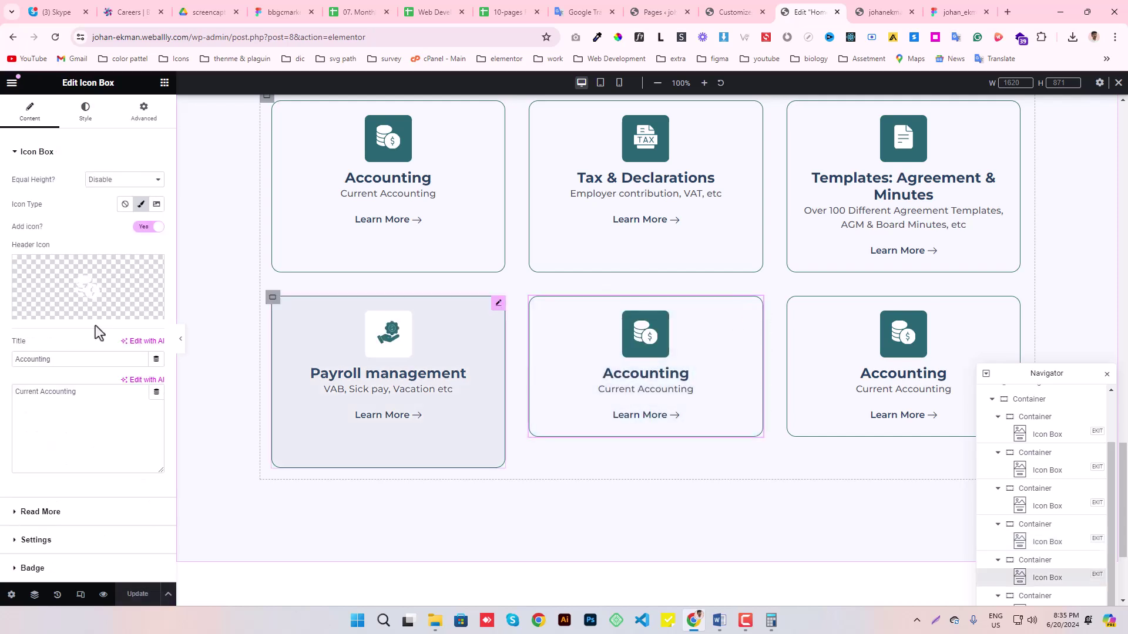
left_click(85, 112)
left_click(155, 354)
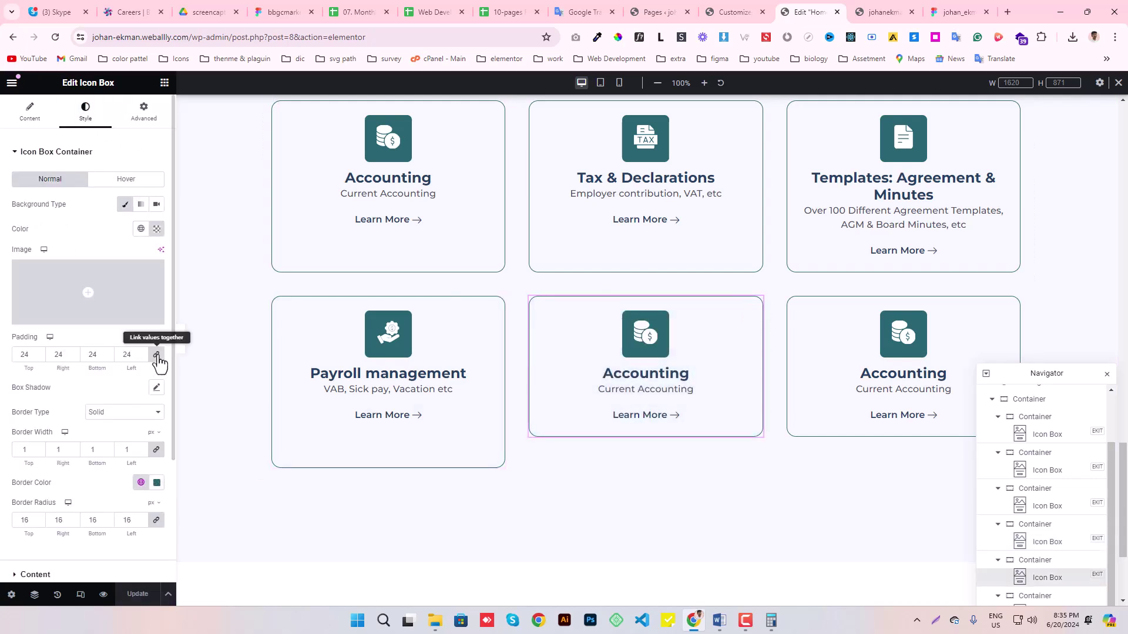
left_click(93, 355)
type("77")
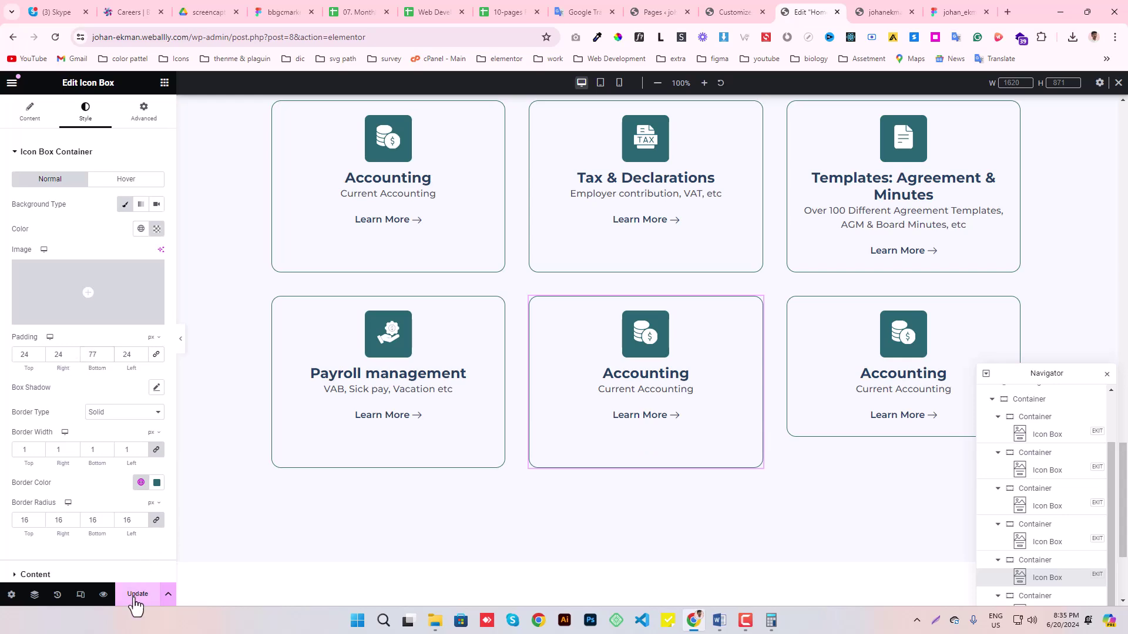
left_click(138, 595)
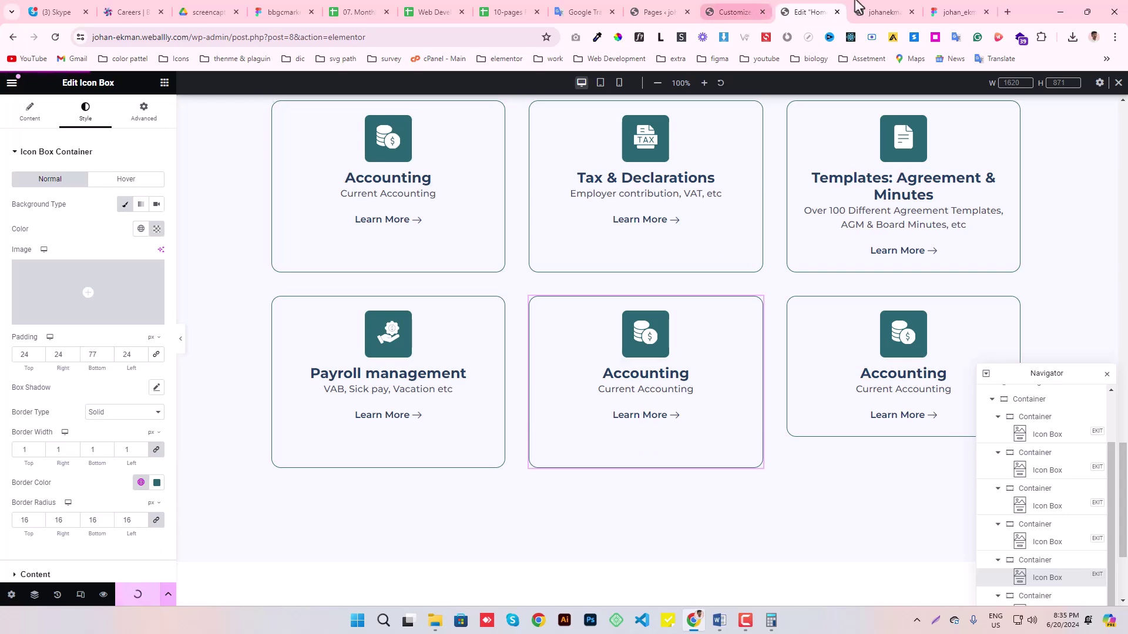
- Copy 'Annual accounts' from the Figma design and paste it as the middle card's title
left_click(969, 11)
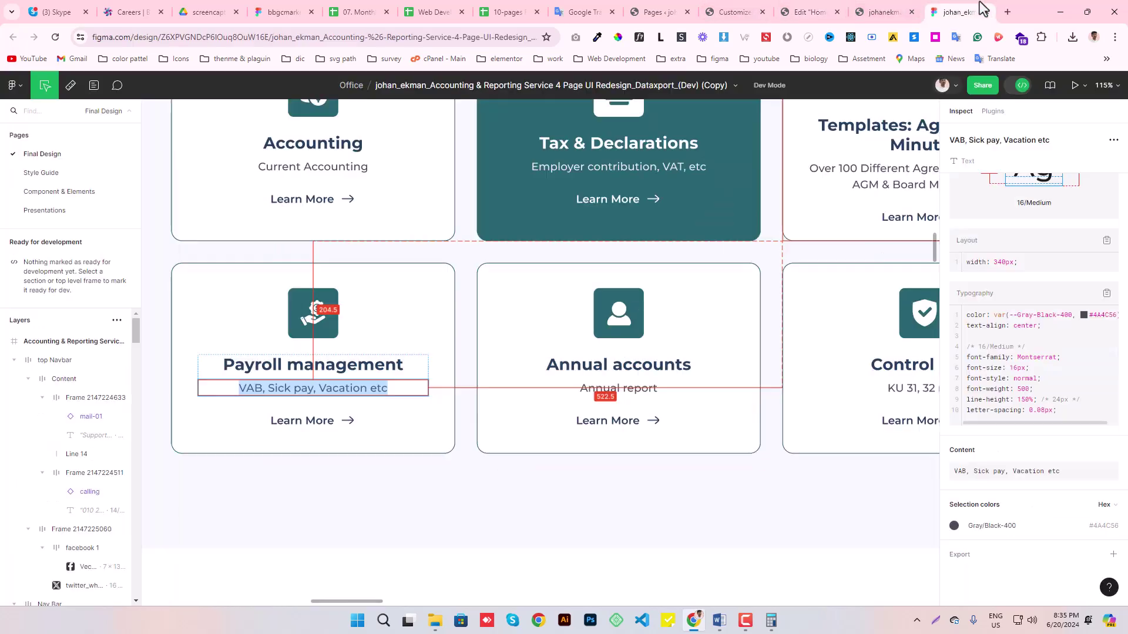
left_click(613, 325)
mouse_move(1030, 512)
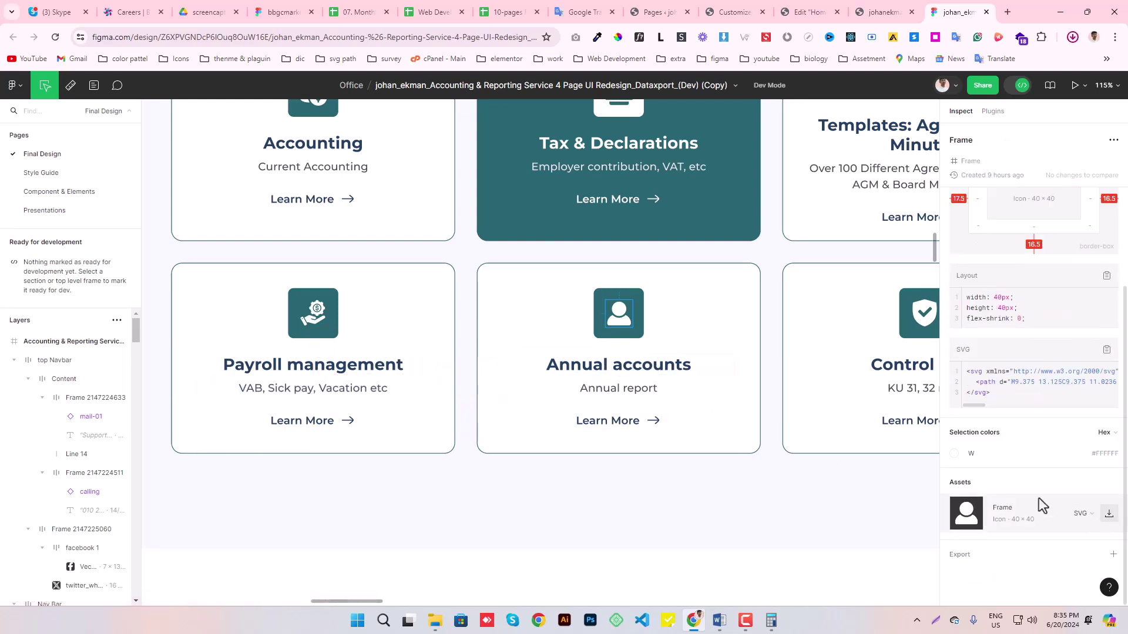
double_click(620, 361)
key("ctrl+c")
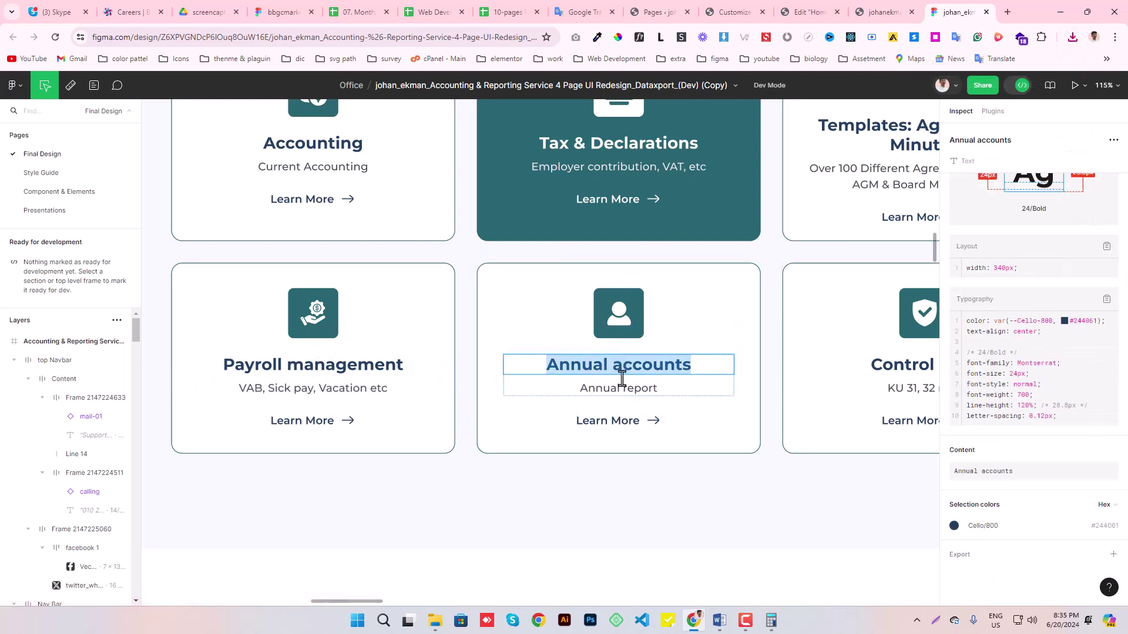
left_click(808, 11)
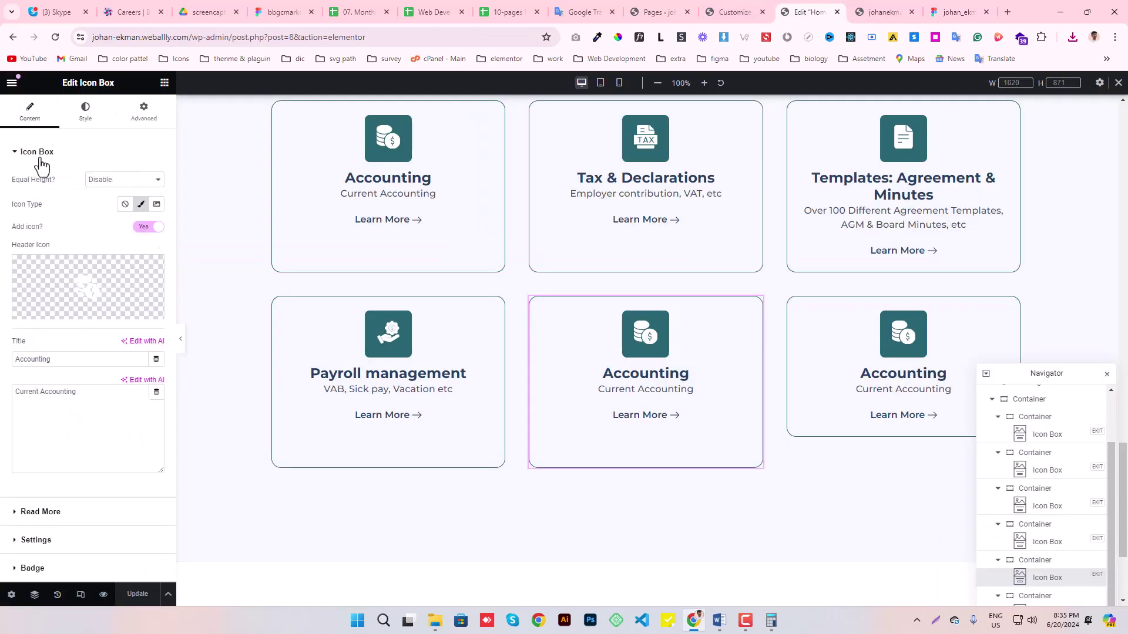
left_click(75, 360)
key("ctrl+v")
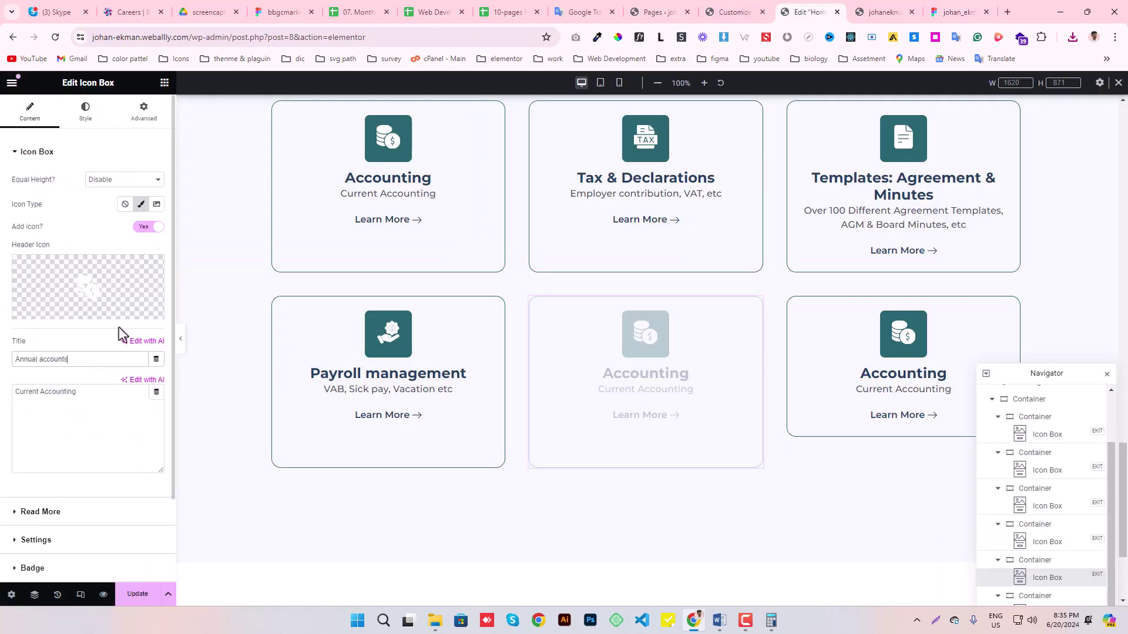
- Upload the person icon SVG (Frame (40).svg) and insert it as the card's header icon
left_click(117, 299)
left_click(1073, 37)
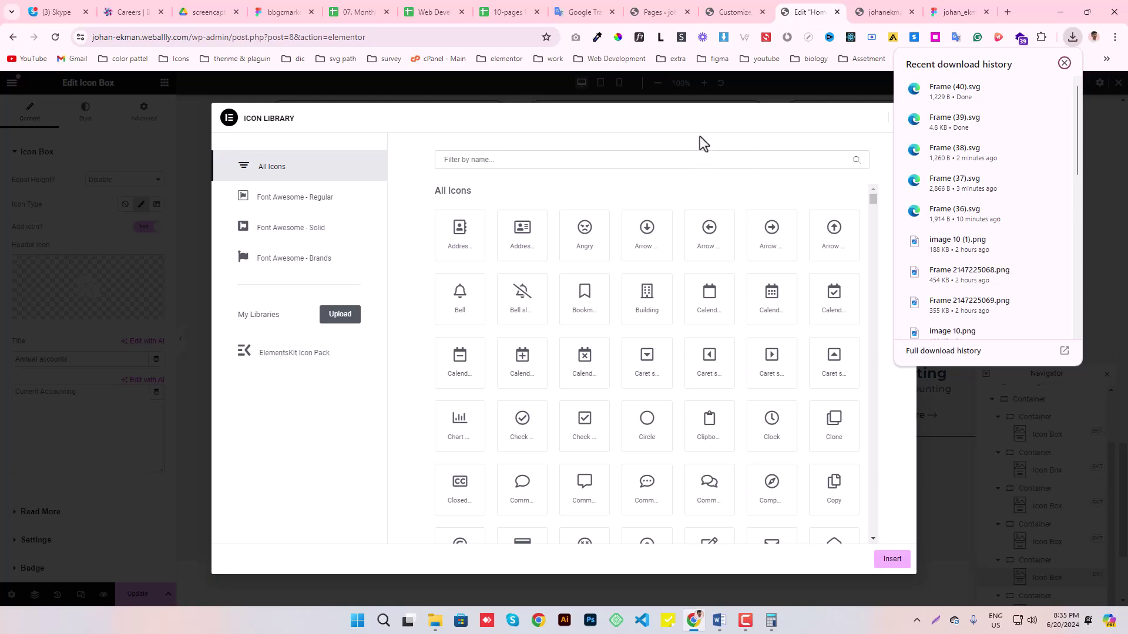
left_click(731, 132)
left_click(903, 122)
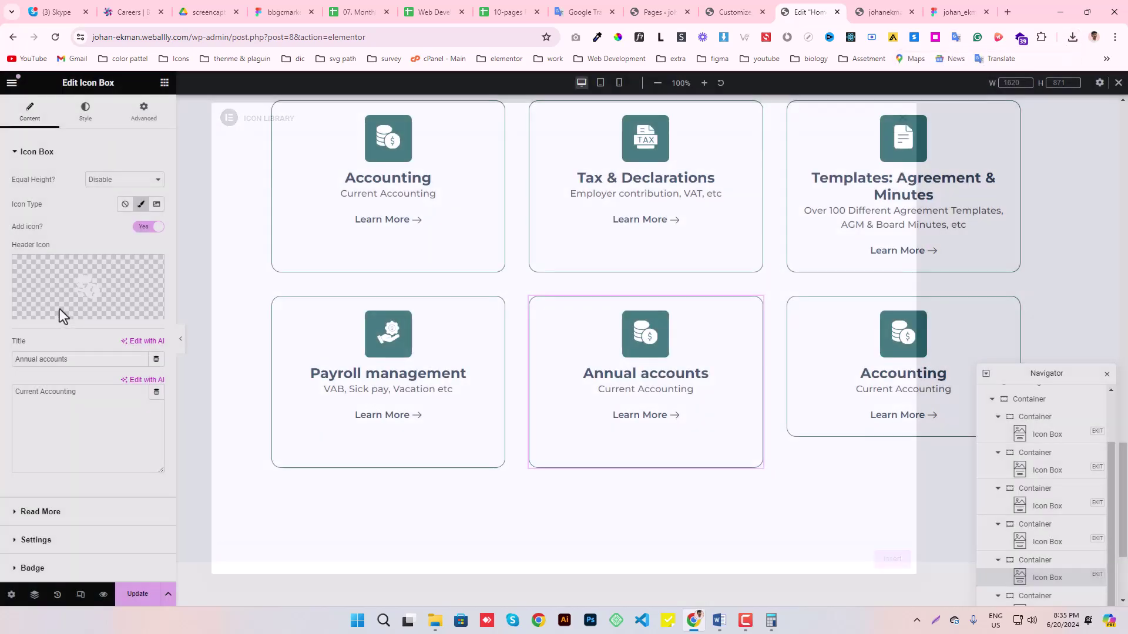
left_click(56, 317)
left_click(1073, 37)
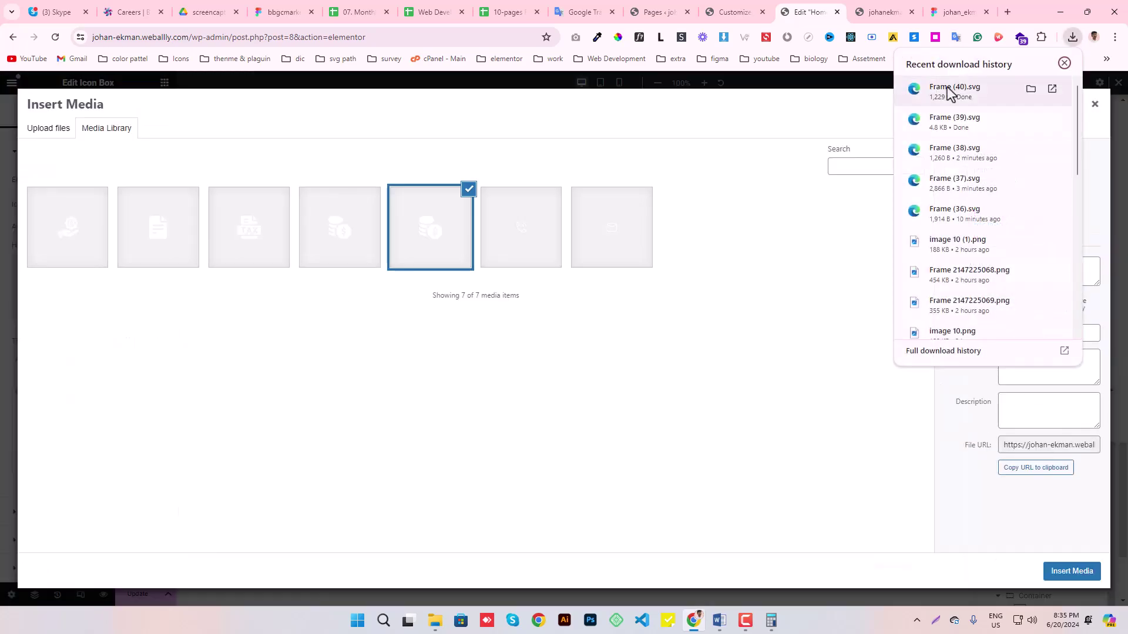
left_click_drag(949, 92, 485, 347)
left_click(365, 159)
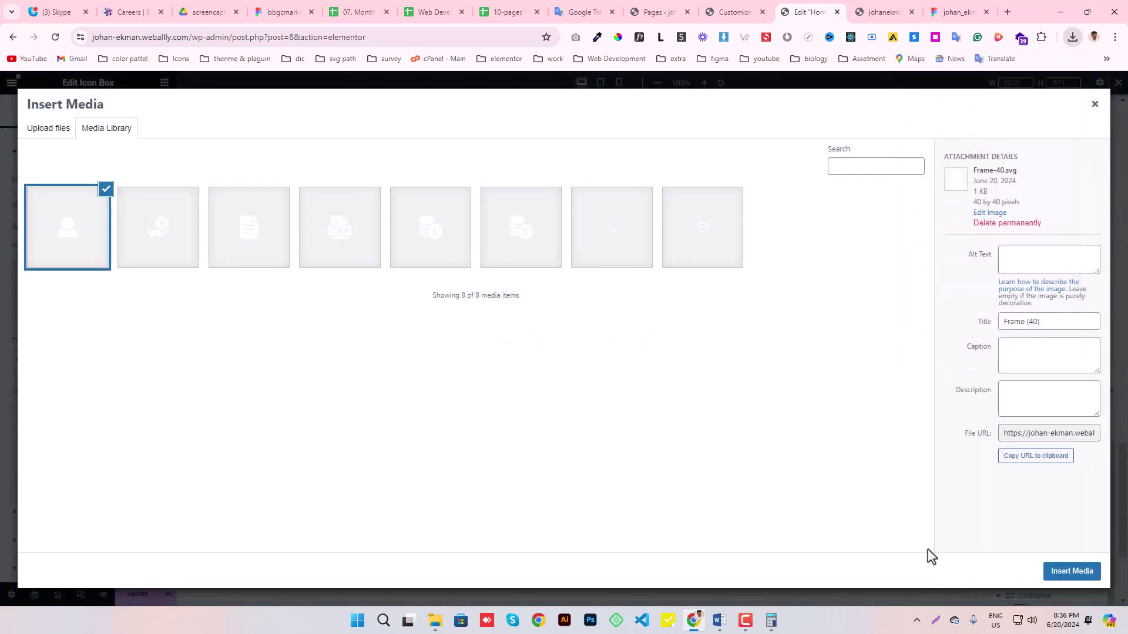
left_click(1071, 571)
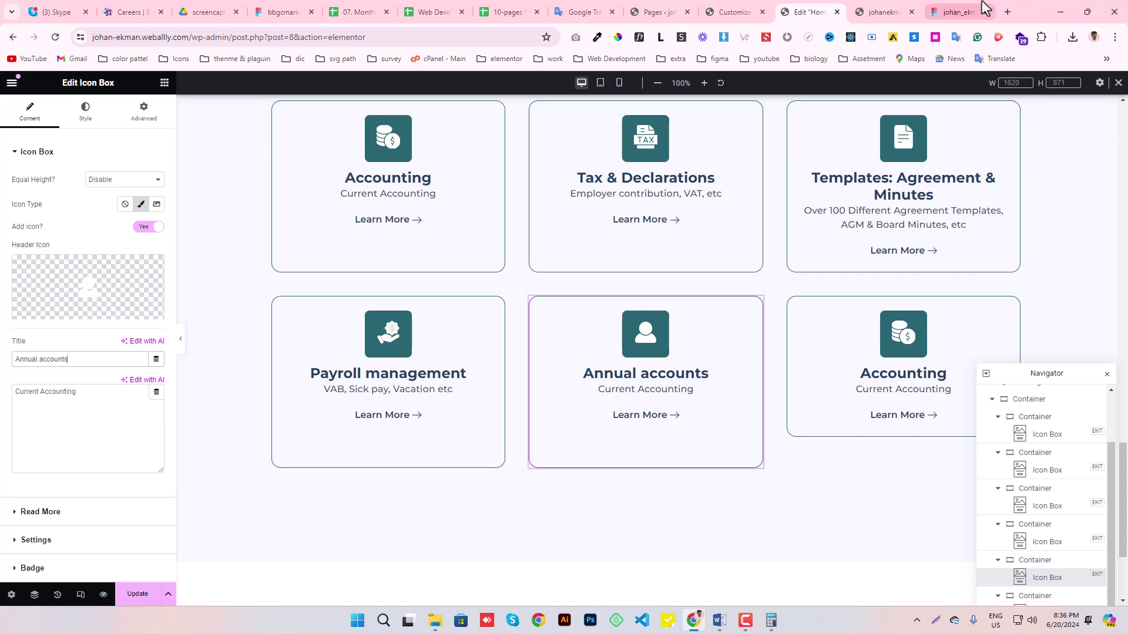
- Copy 'Annual report' from Figma and paste it as the middle card's subtitle
left_click(957, 12)
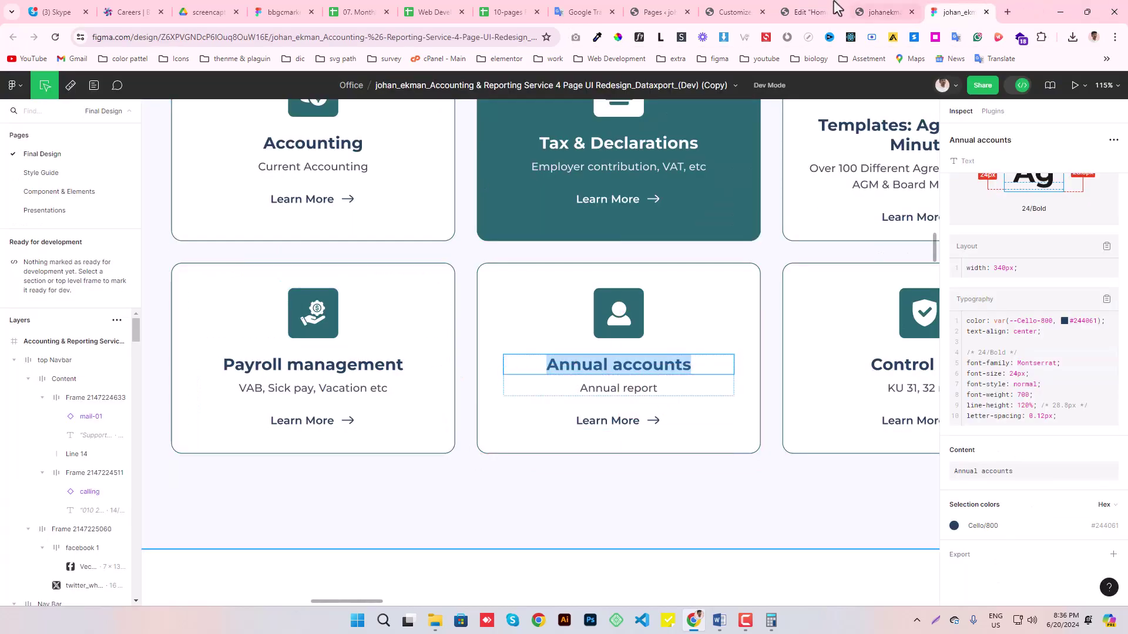
left_click(811, 12)
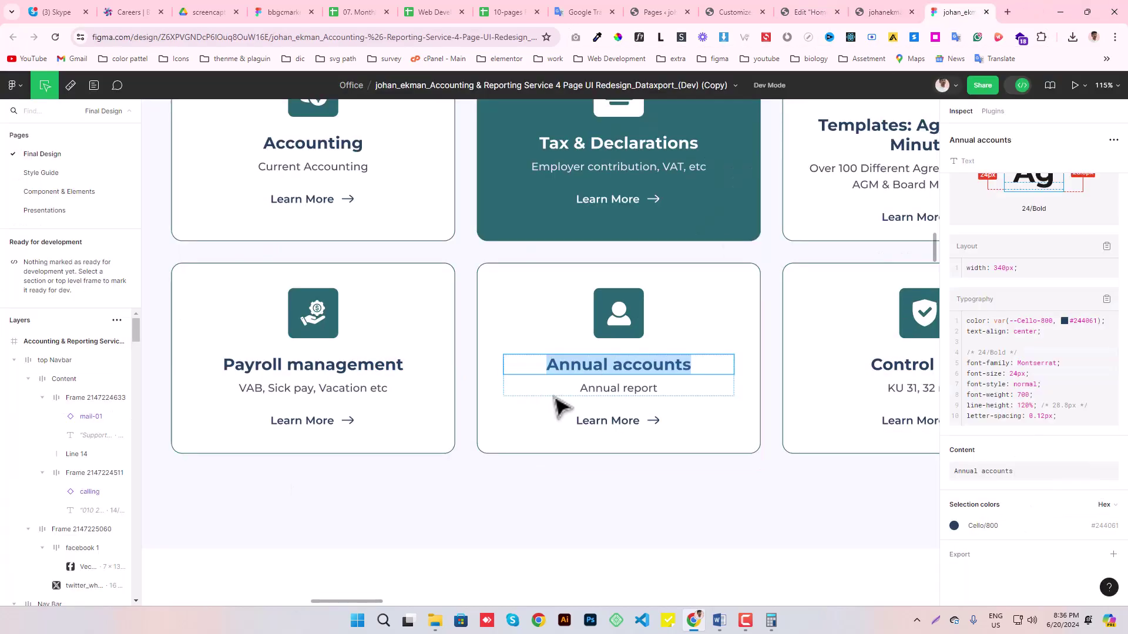
left_click(957, 11)
left_click(626, 388)
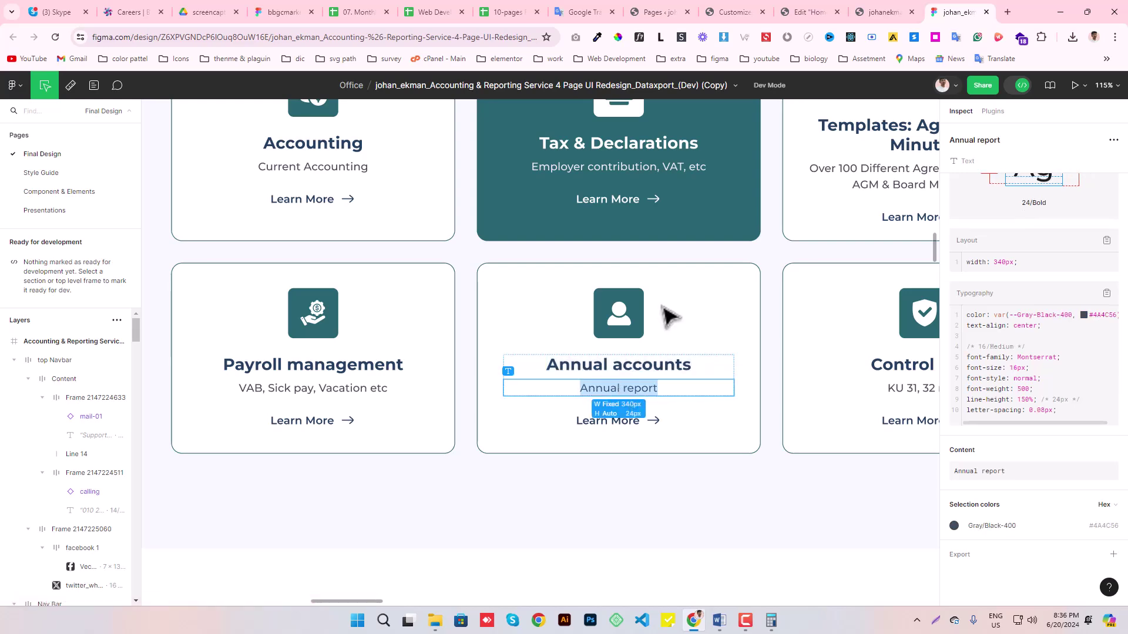
left_click(810, 12)
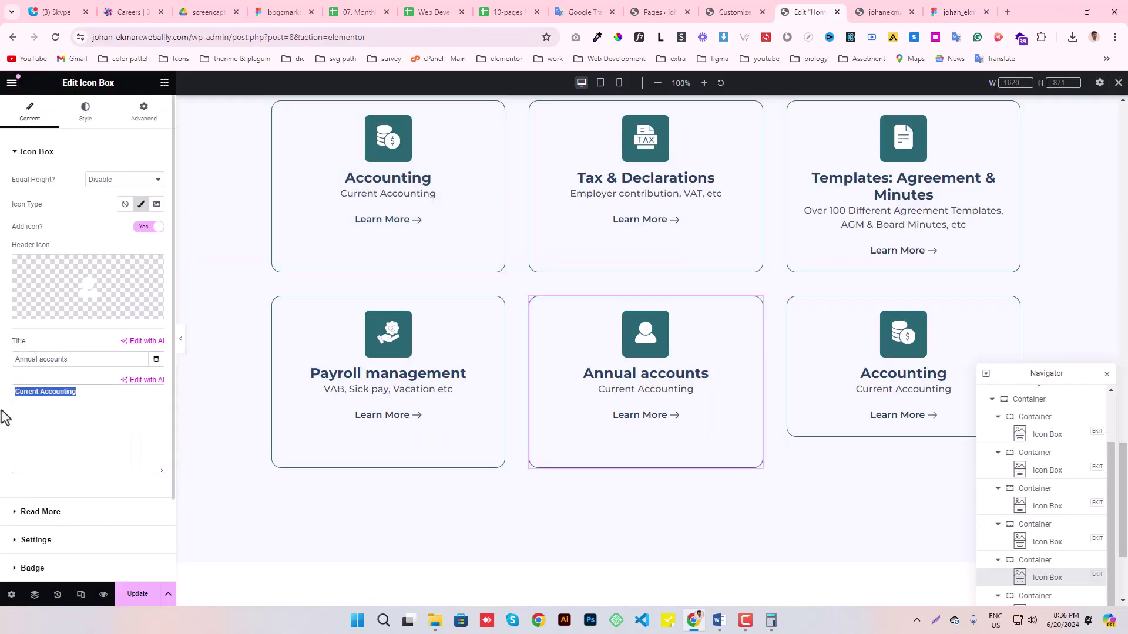
type("Annual report")
- Unlink the right-hand Accounting card's padding, give it a 77 px bottom, save, and return to Figma
left_click(1013, 304)
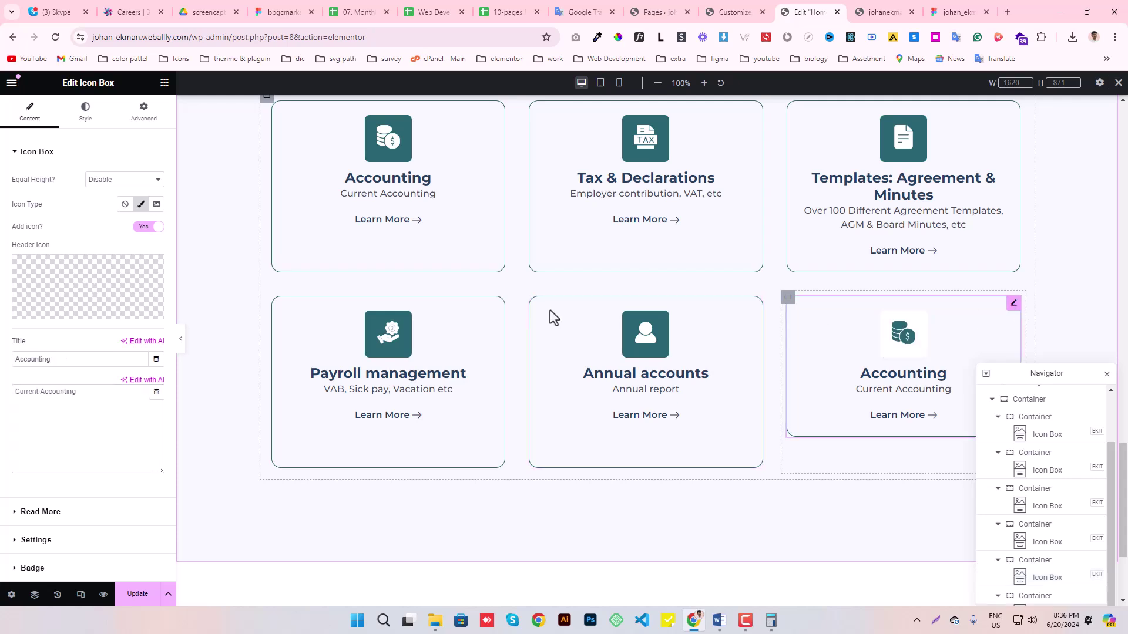
left_click(86, 111)
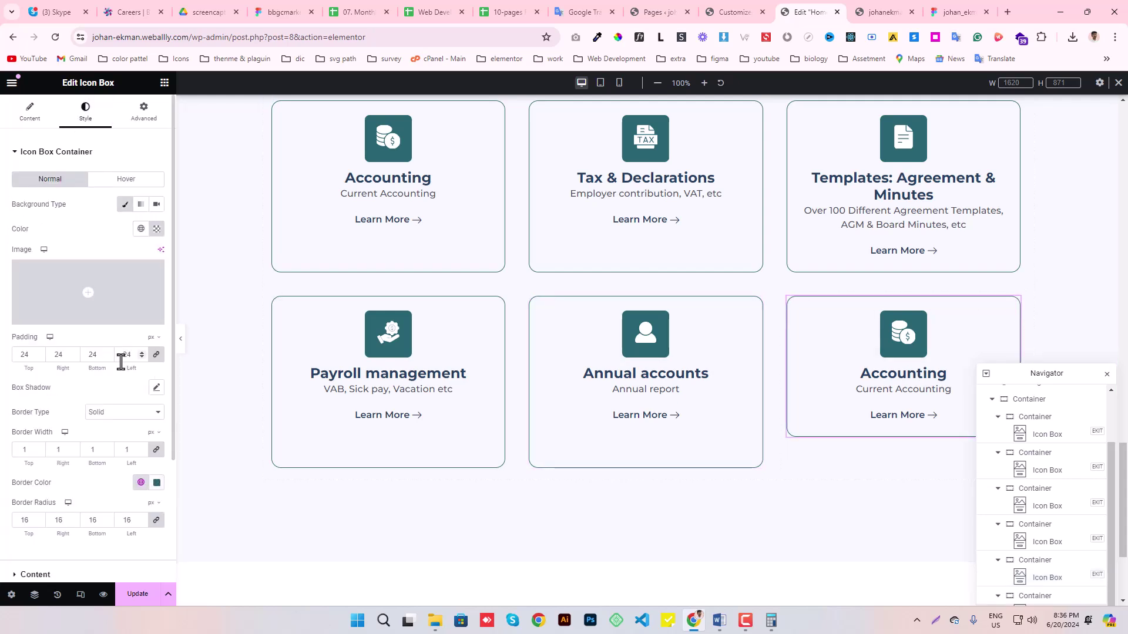
left_click(156, 355)
type("77")
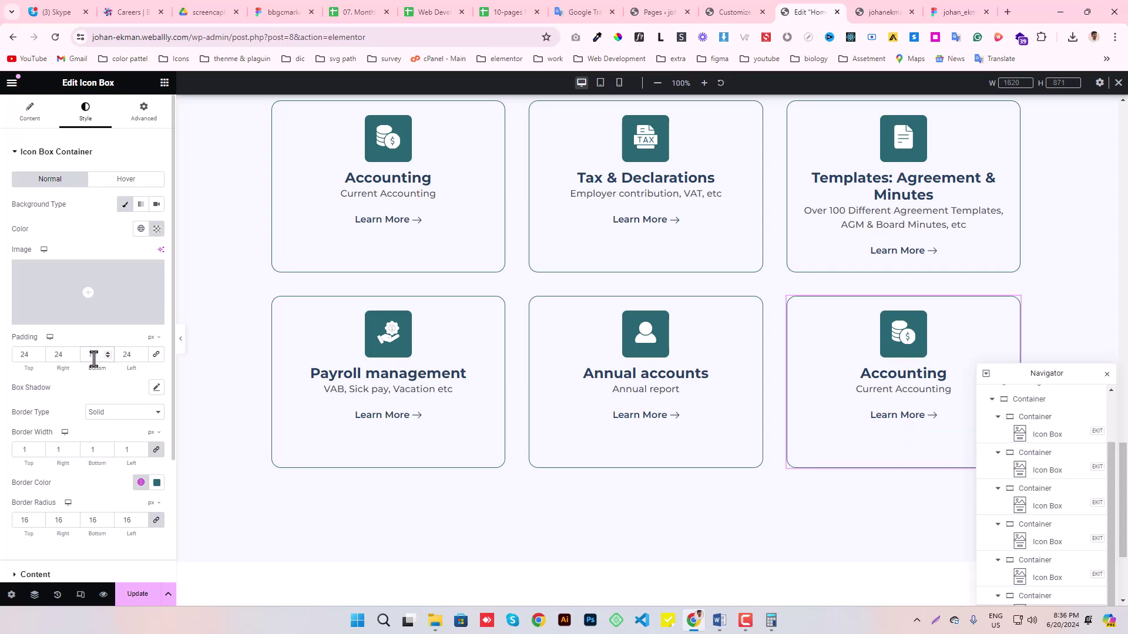
left_click(137, 603)
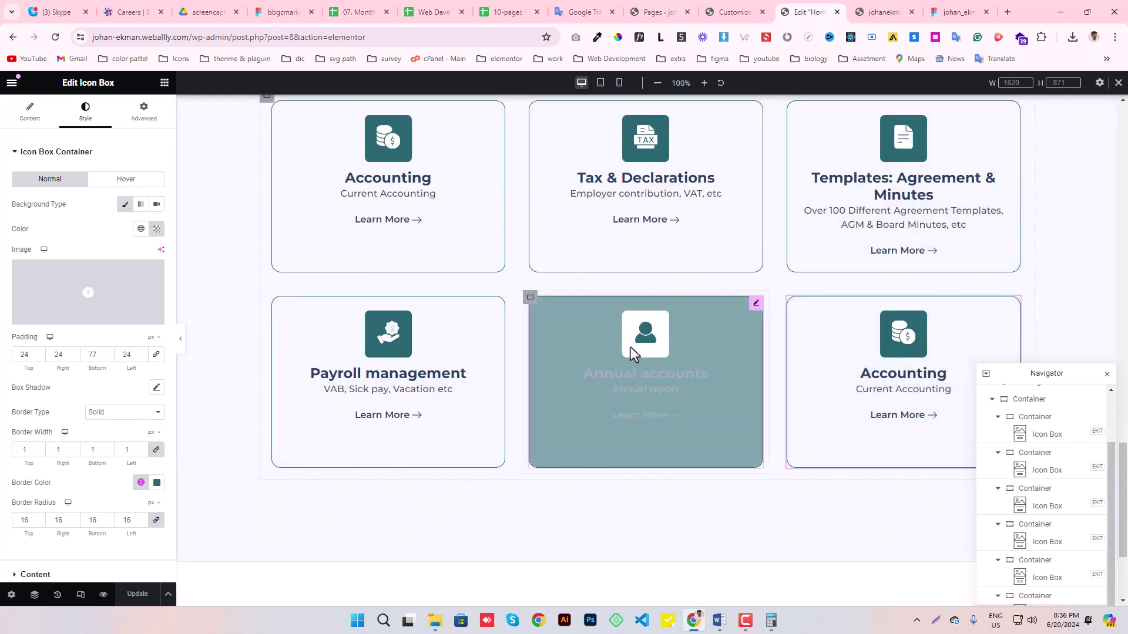
left_click(954, 12)
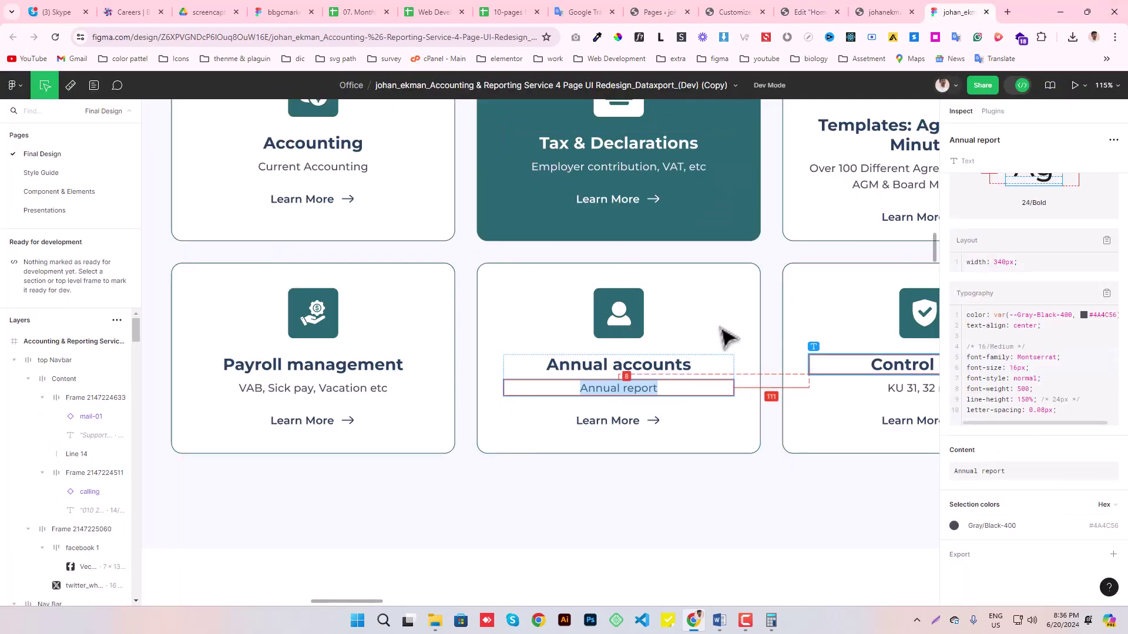
- Inspect the Control data title's text styling in Figma, then go back to Elementor
scroll(687, 517, "right", 2)
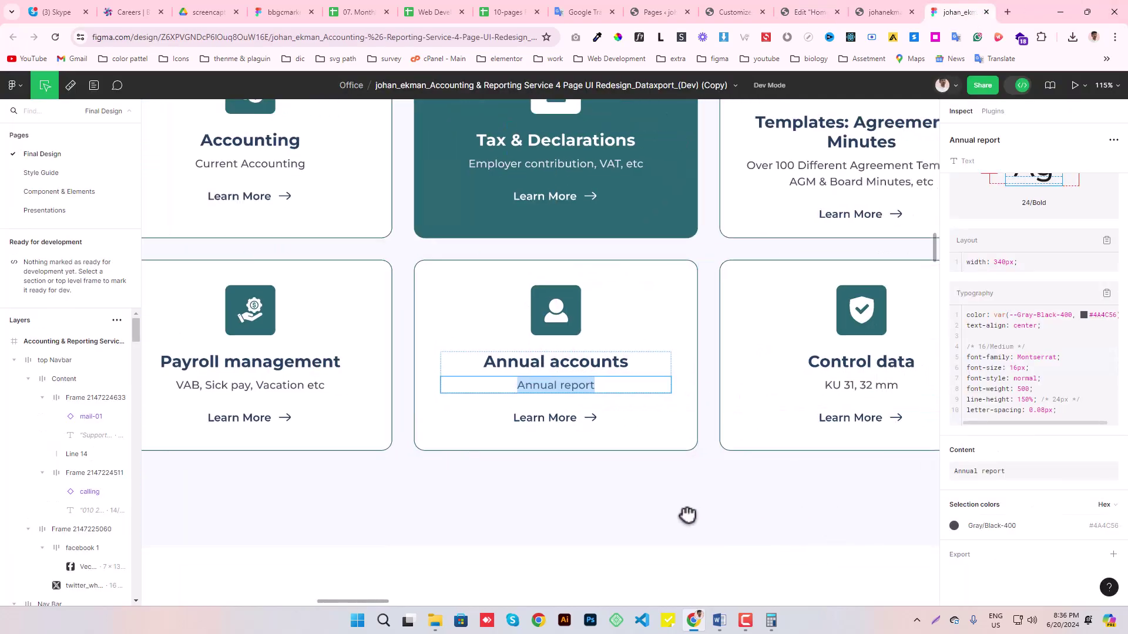
scroll(690, 423, "right", 5)
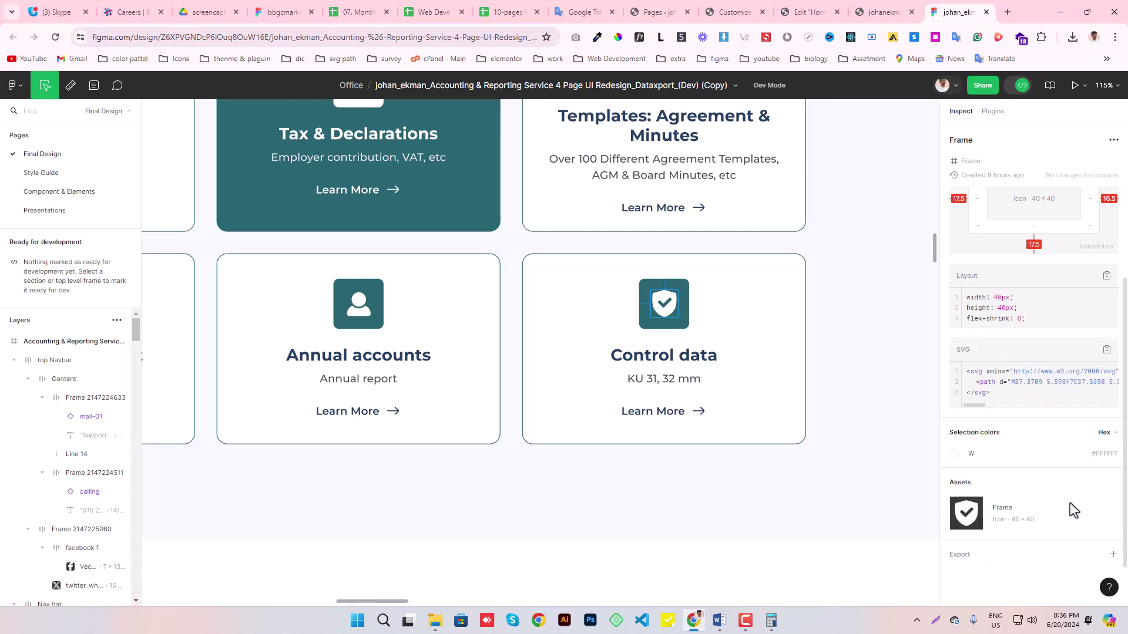
left_click(661, 357)
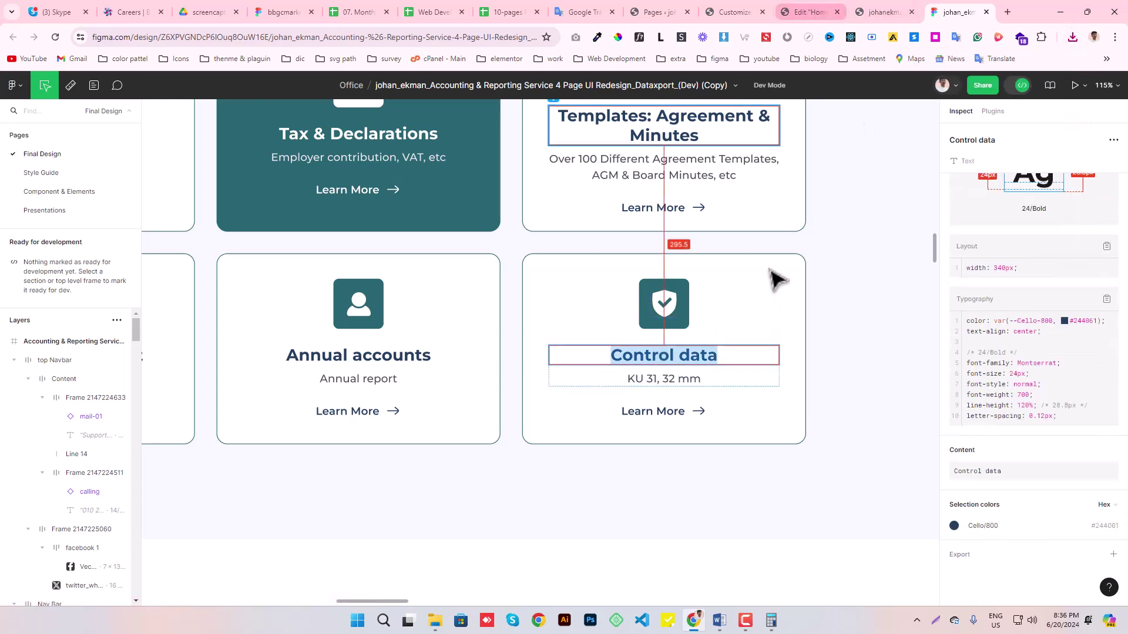
scroll(582, 262, "down", 5)
scroll(574, 249, "up", 2)
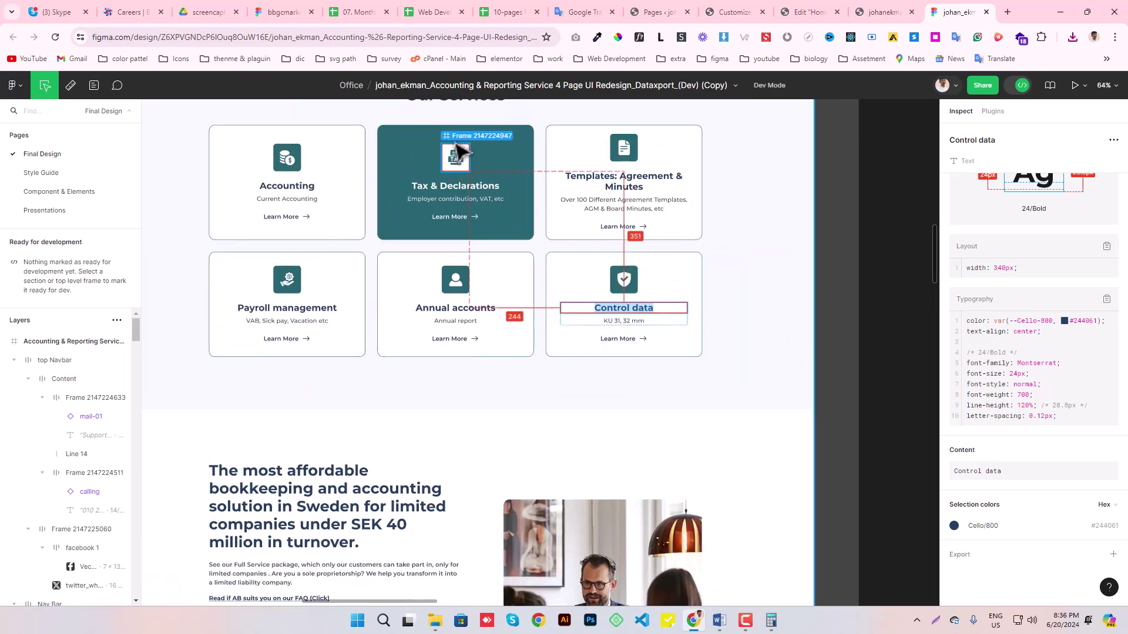
left_click(830, 8)
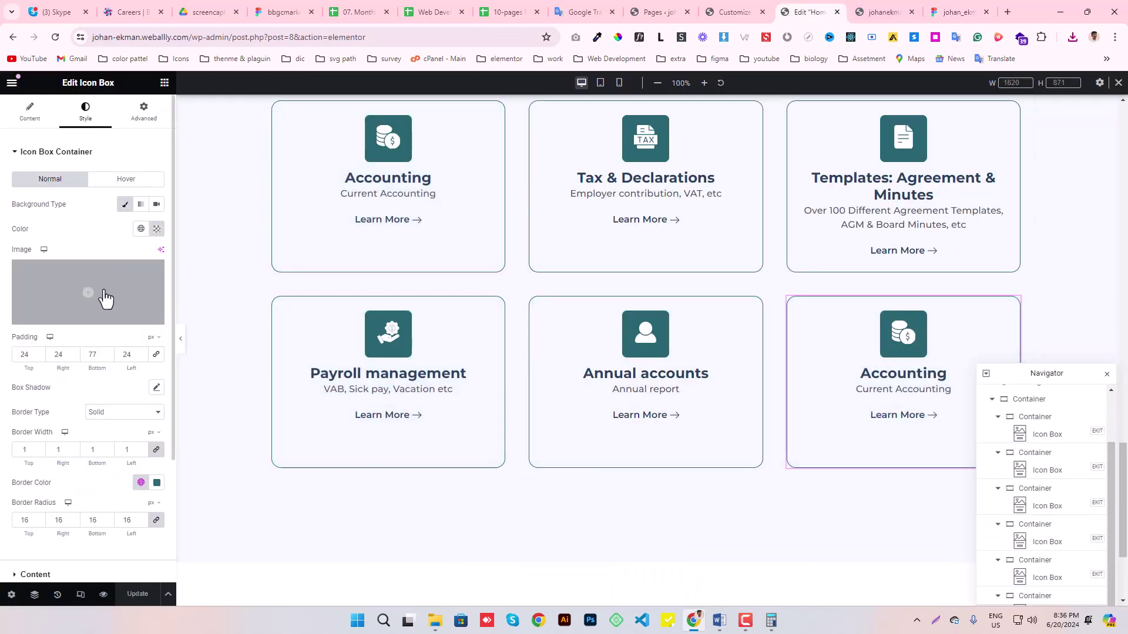
- Upload the shield SVG (Frame (41).svg) and insert it as the bottom-right card's icon
left_click(29, 111)
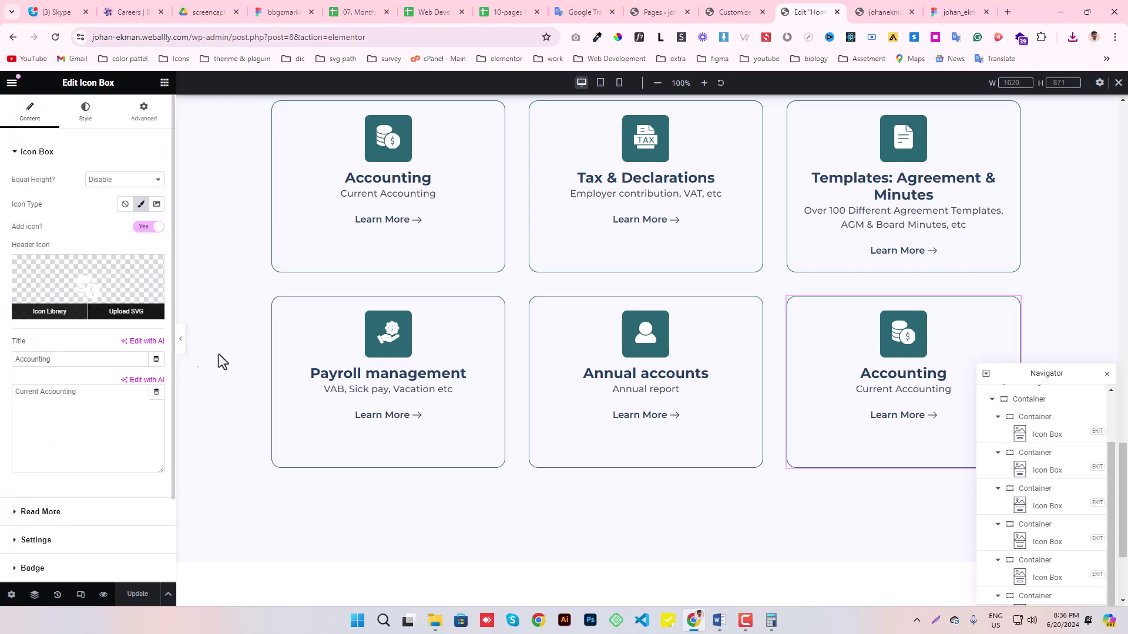
left_click(126, 312)
left_click(1073, 37)
left_click_drag(964, 104, 263, 443)
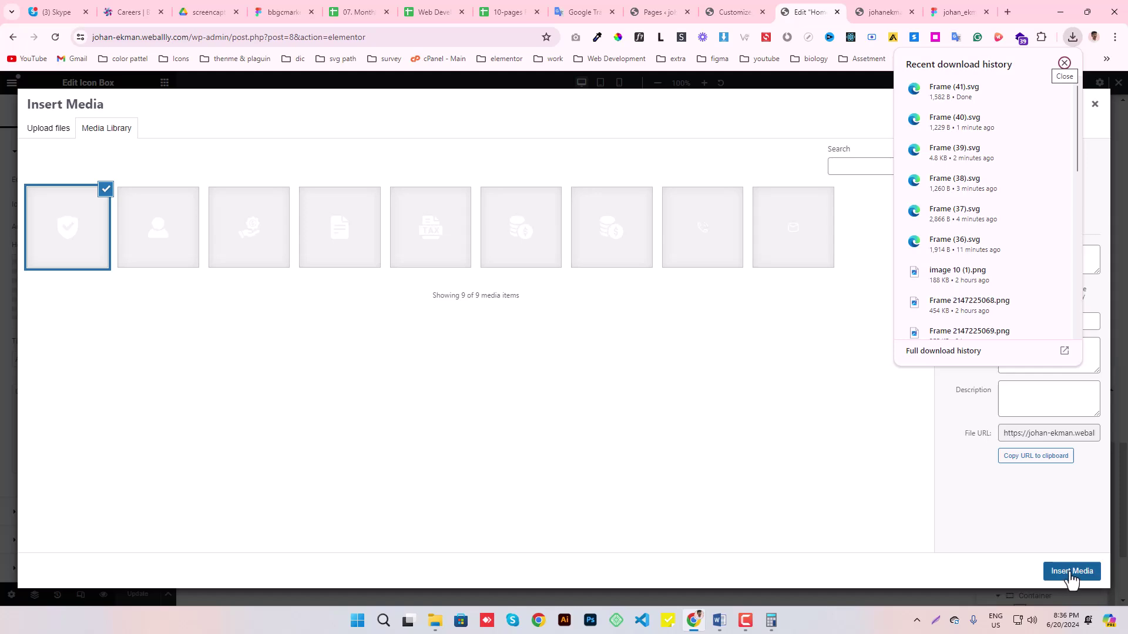
left_click(1071, 573)
- Title the card 'Control data' and paste 'KU 31, 32 mm' from Figma as its description
type("Control data")
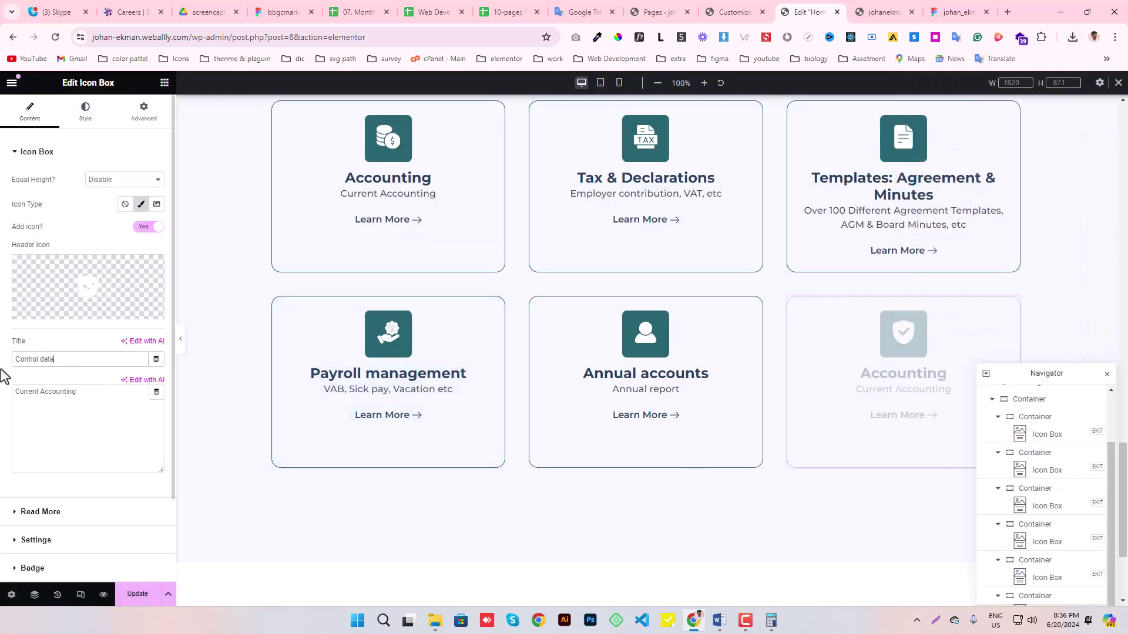
left_click(960, 10)
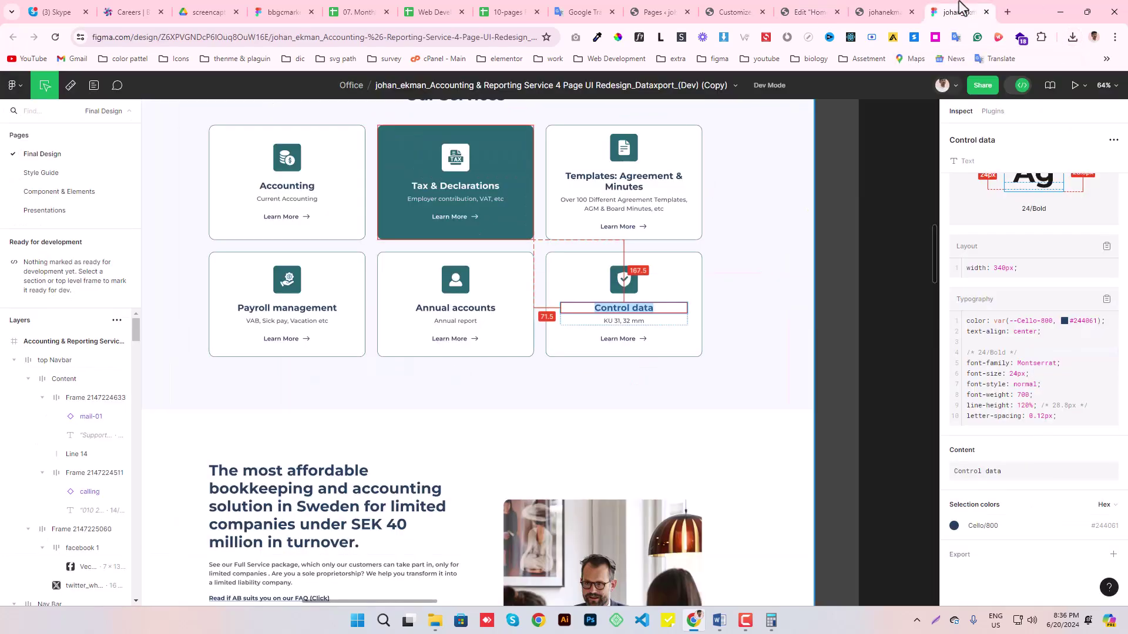
left_click(612, 323)
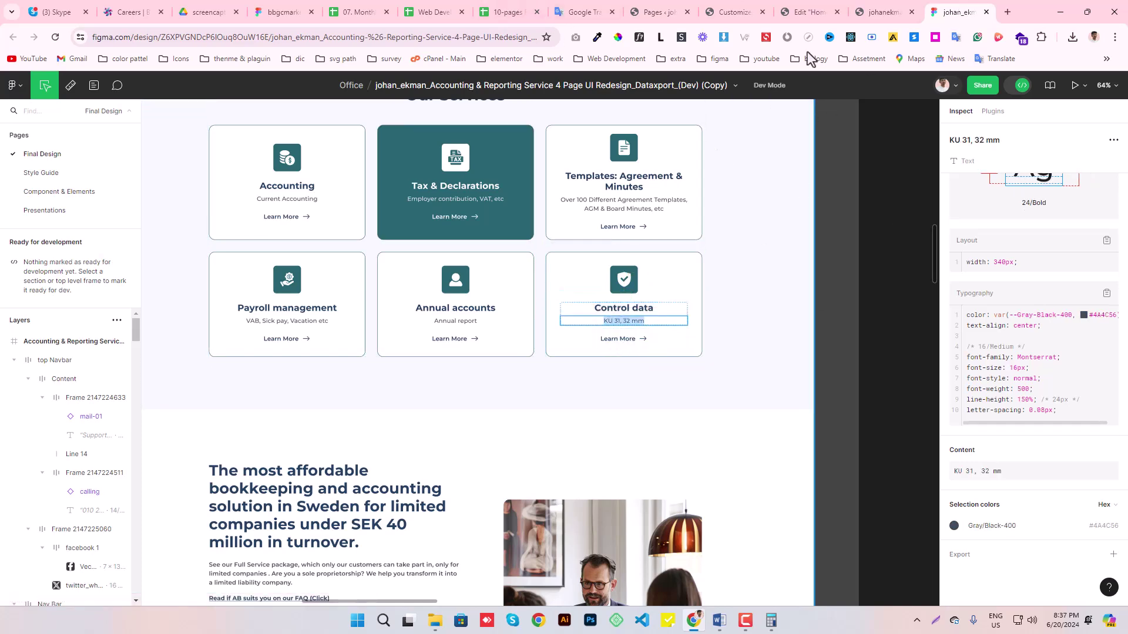
left_click(809, 11)
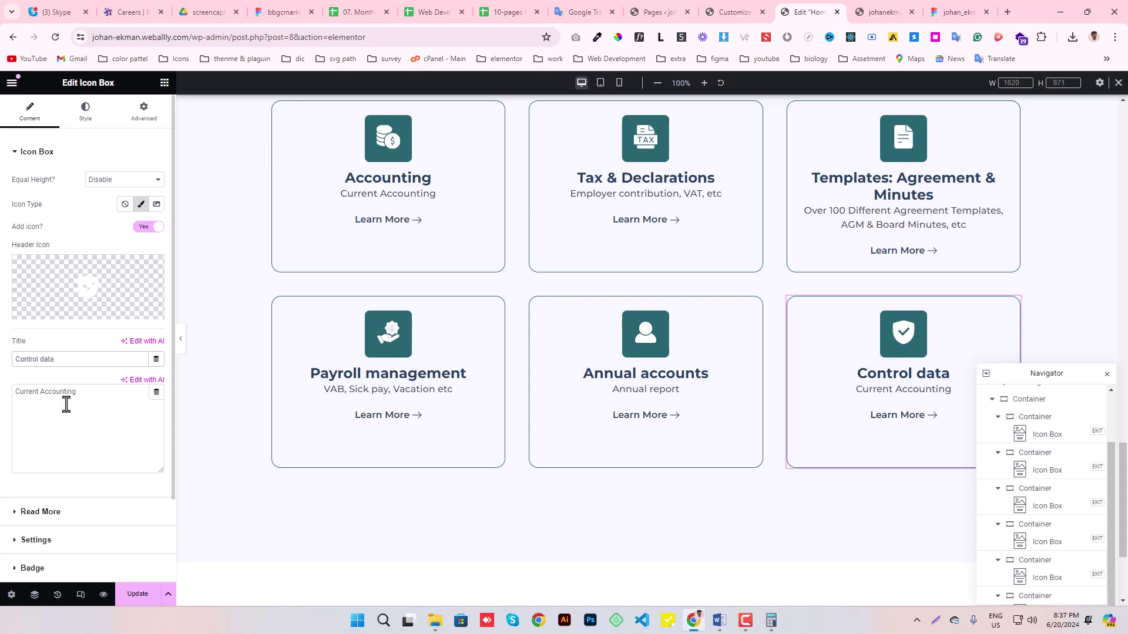
type("KU 31, 32 mm")
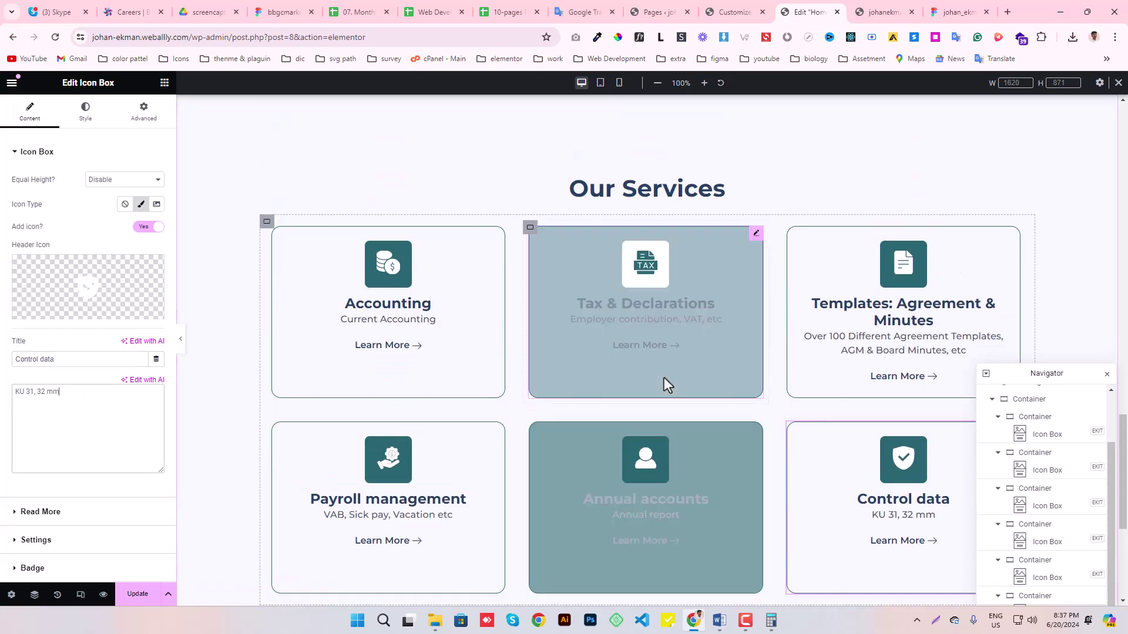
- Work out 77÷2 in Calculator, then give the Tax & Declarations card 50 px top and bottom padding and save
scroll(492, 280, "up", 3)
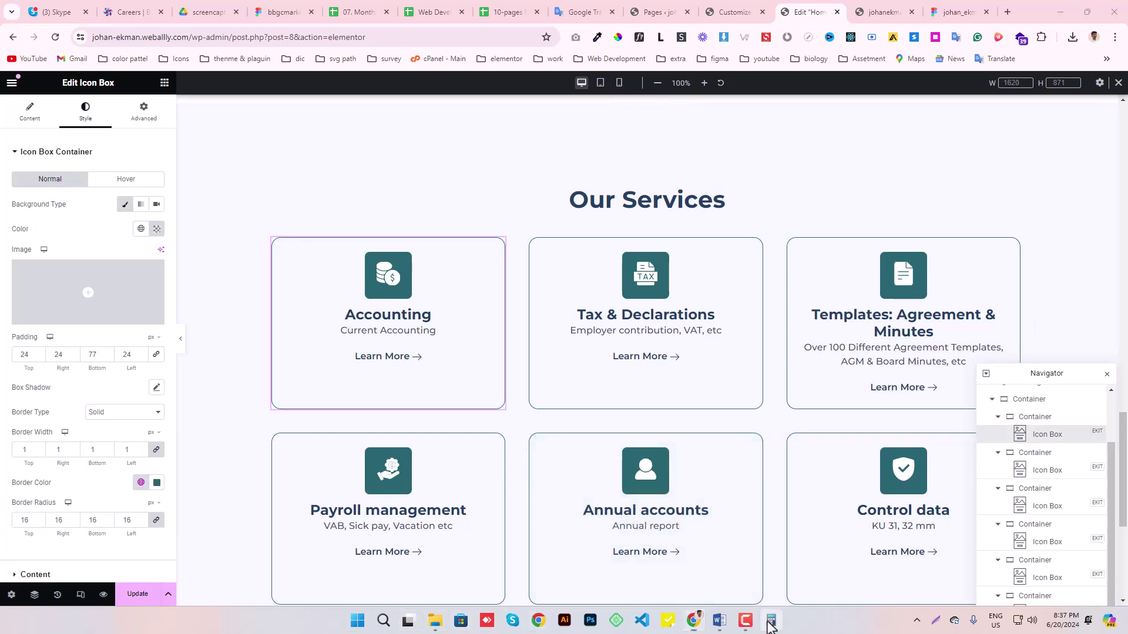
left_click(772, 620)
type("77 + 2")
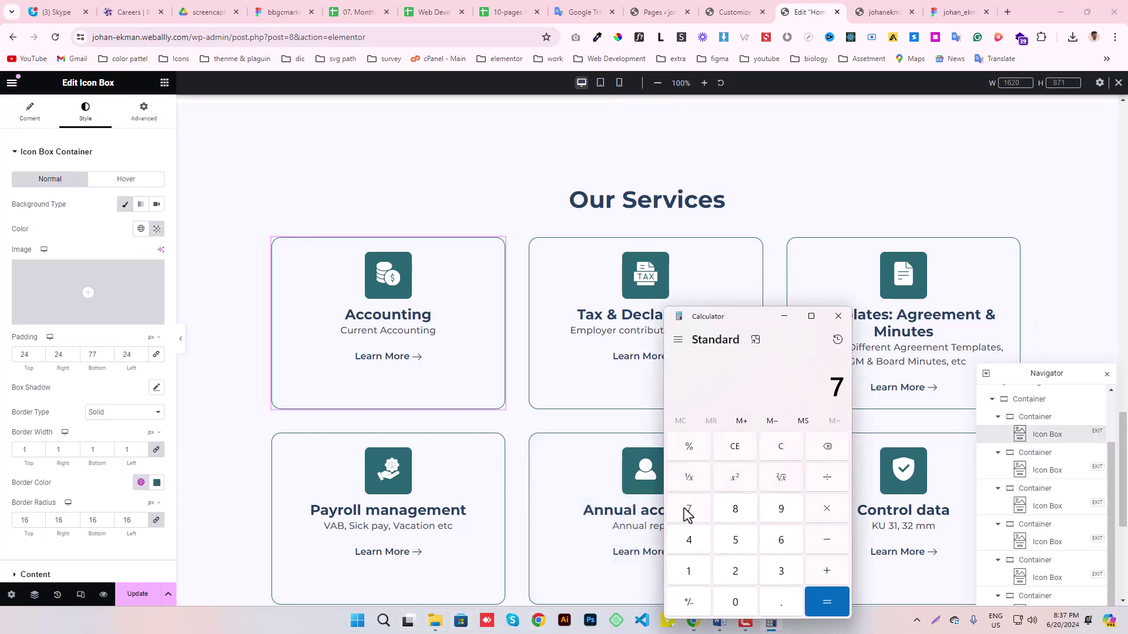
left_click(827, 603)
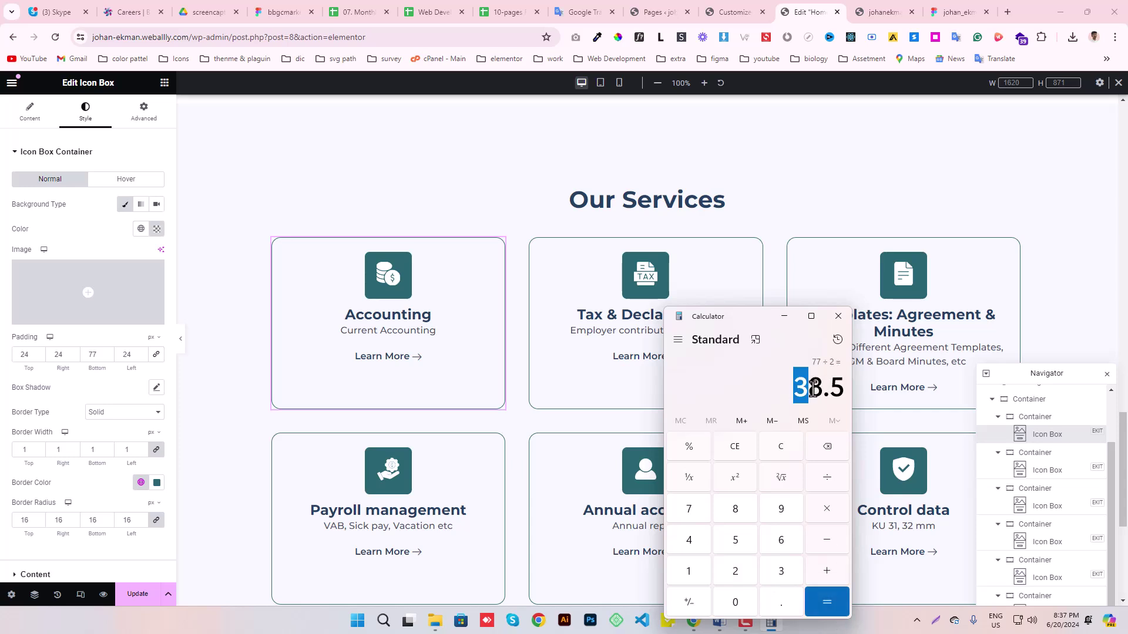
left_click(784, 316)
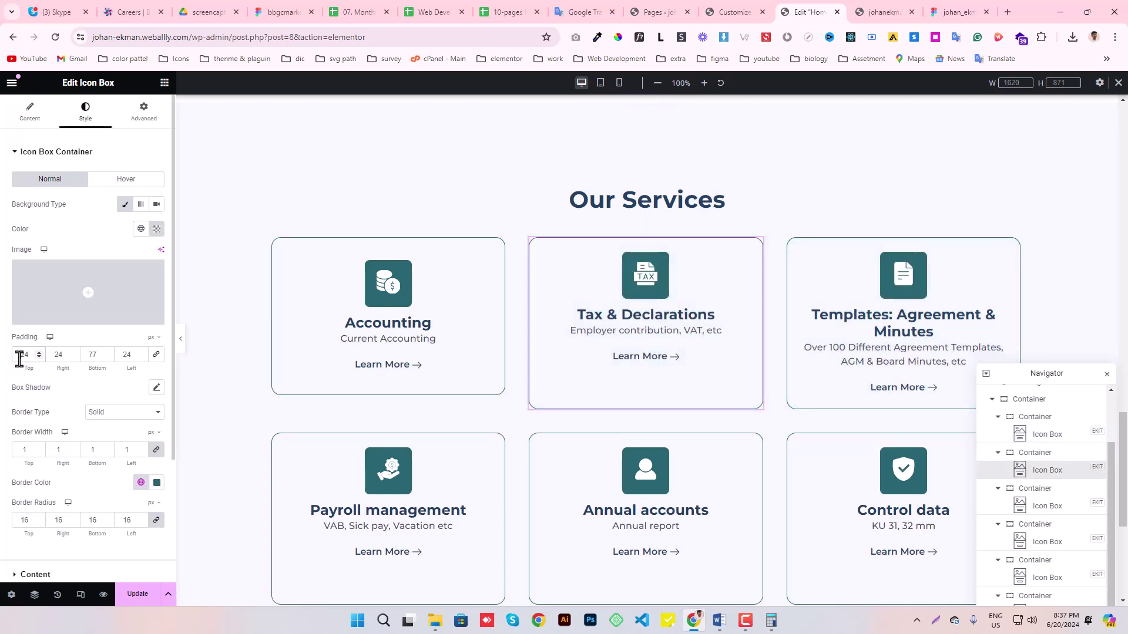
type("38.5")
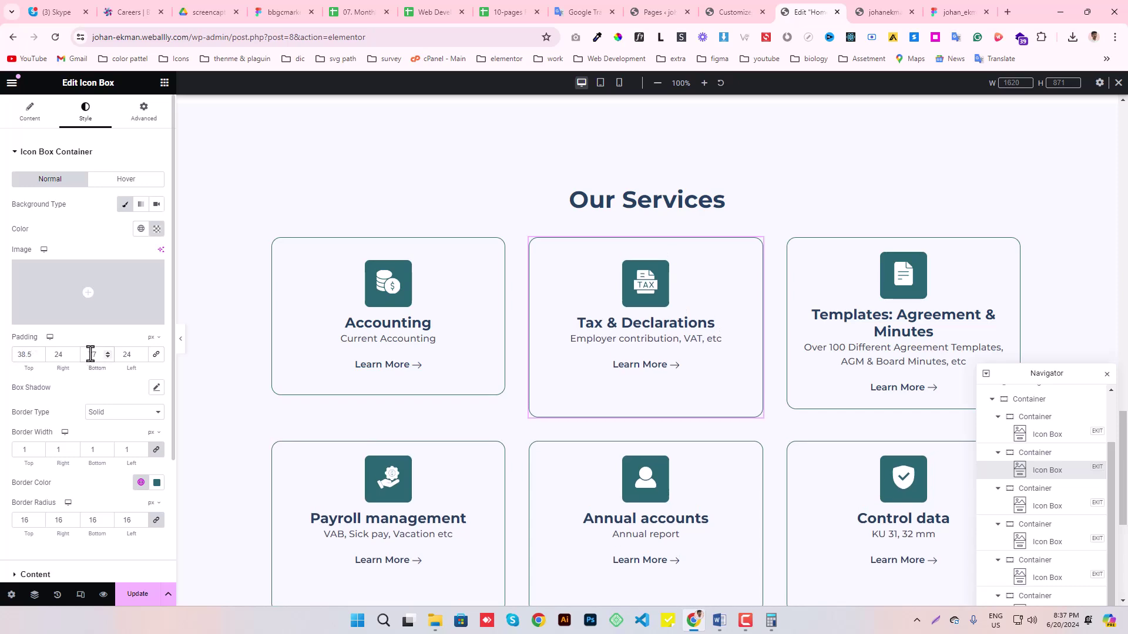
type("38.5")
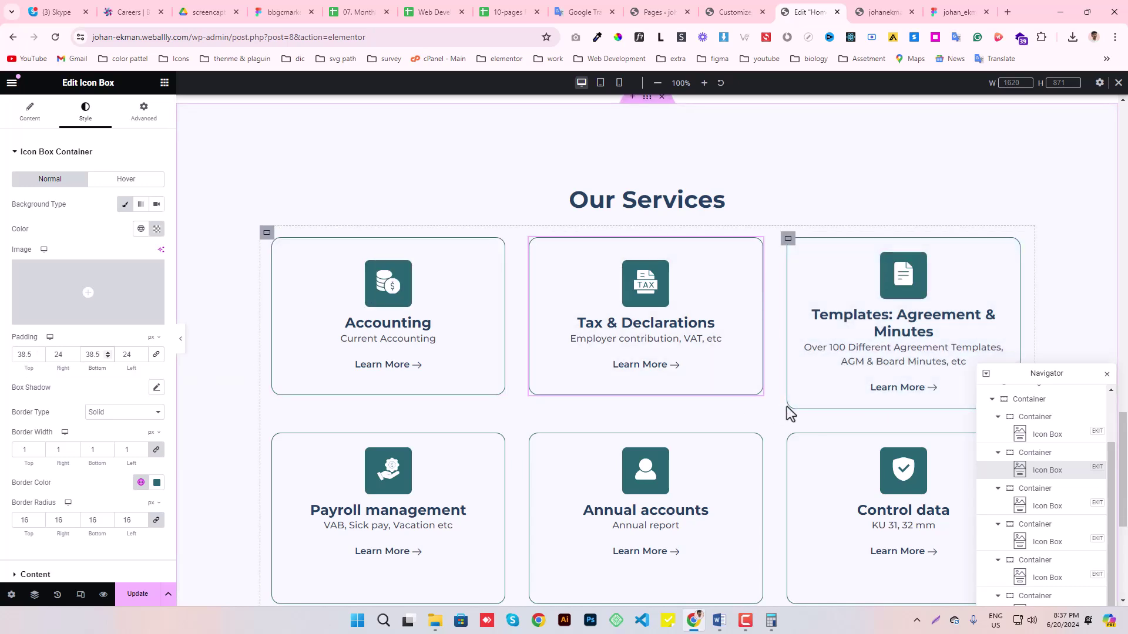
left_click(39, 355)
type("40")
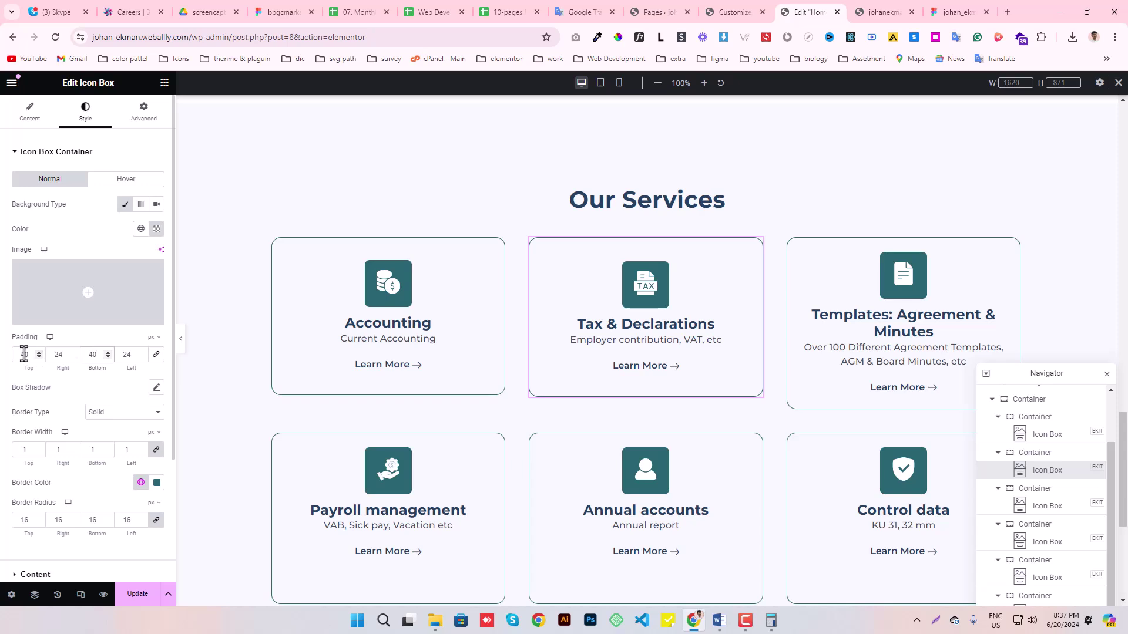
type("50")
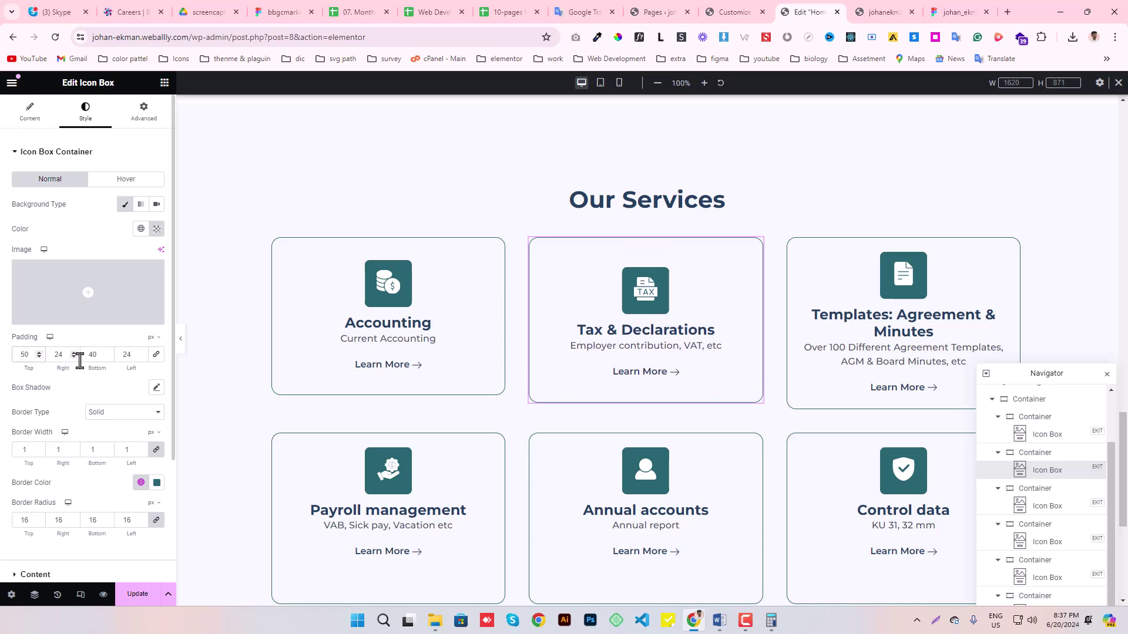
type("50")
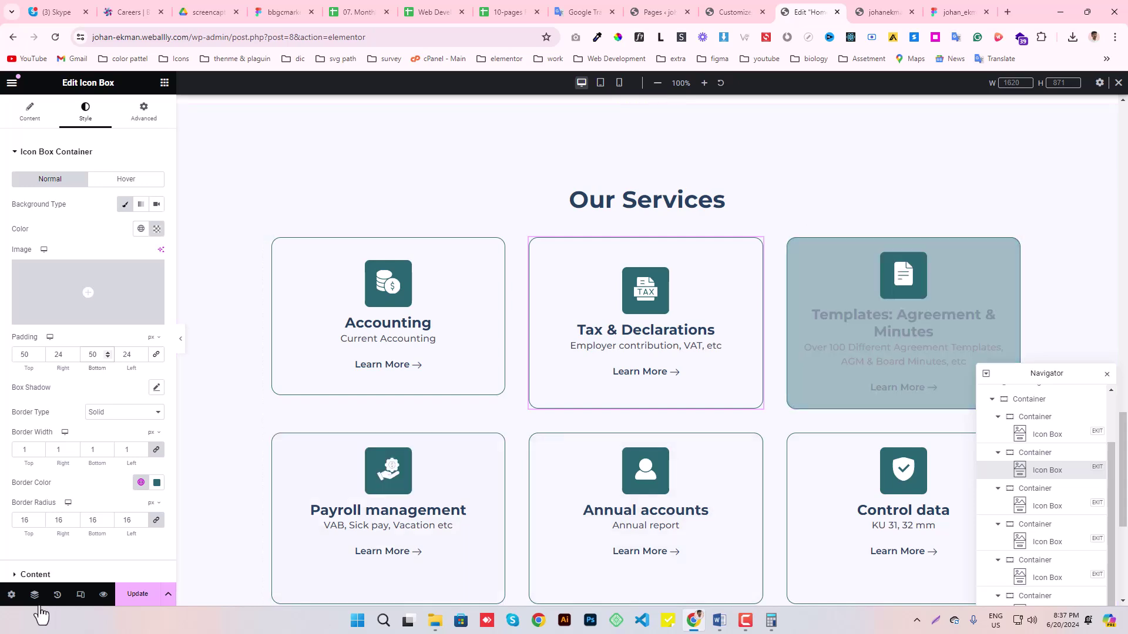
left_click(138, 594)
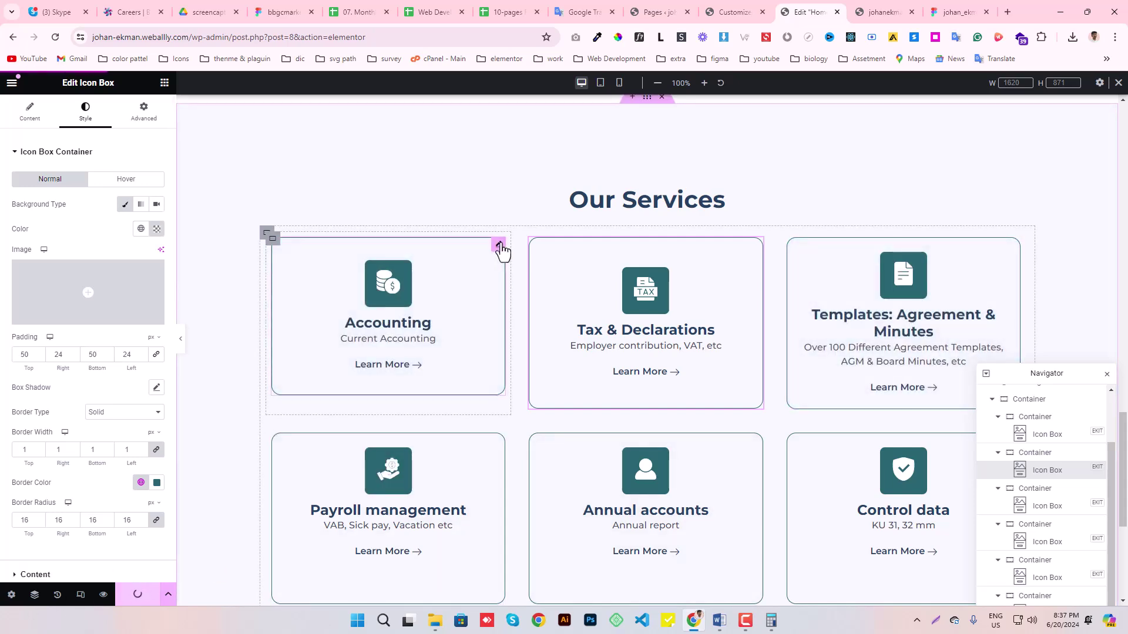
- Give the Accounting card 50 px top and bottom padding and save
left_click(485, 291)
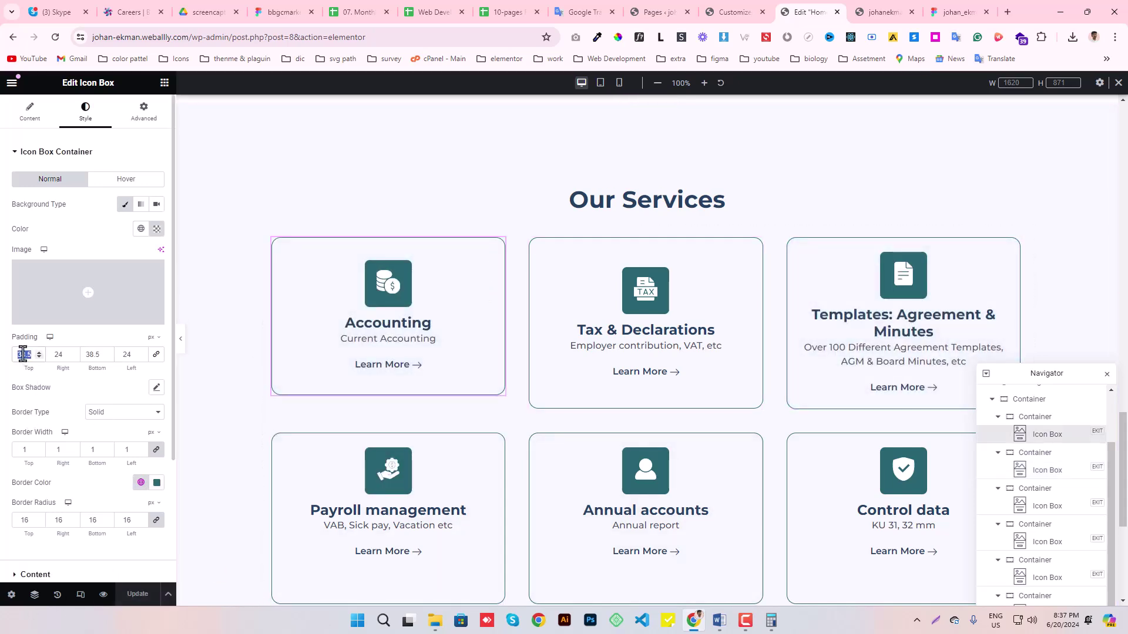
type("50")
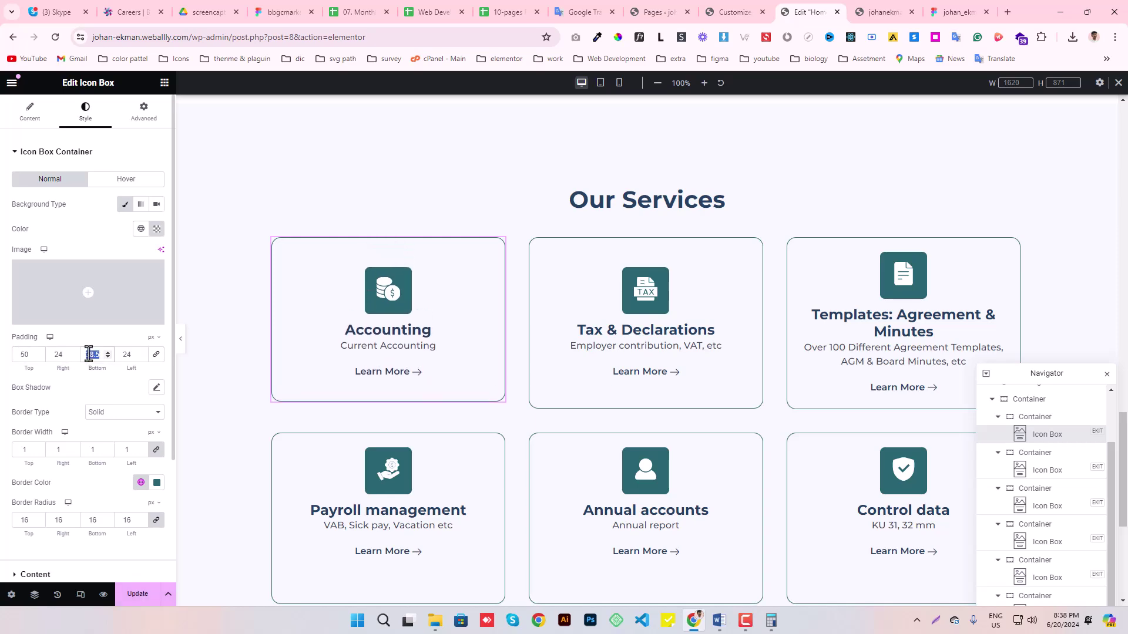
type("0")
left_click(137, 594)
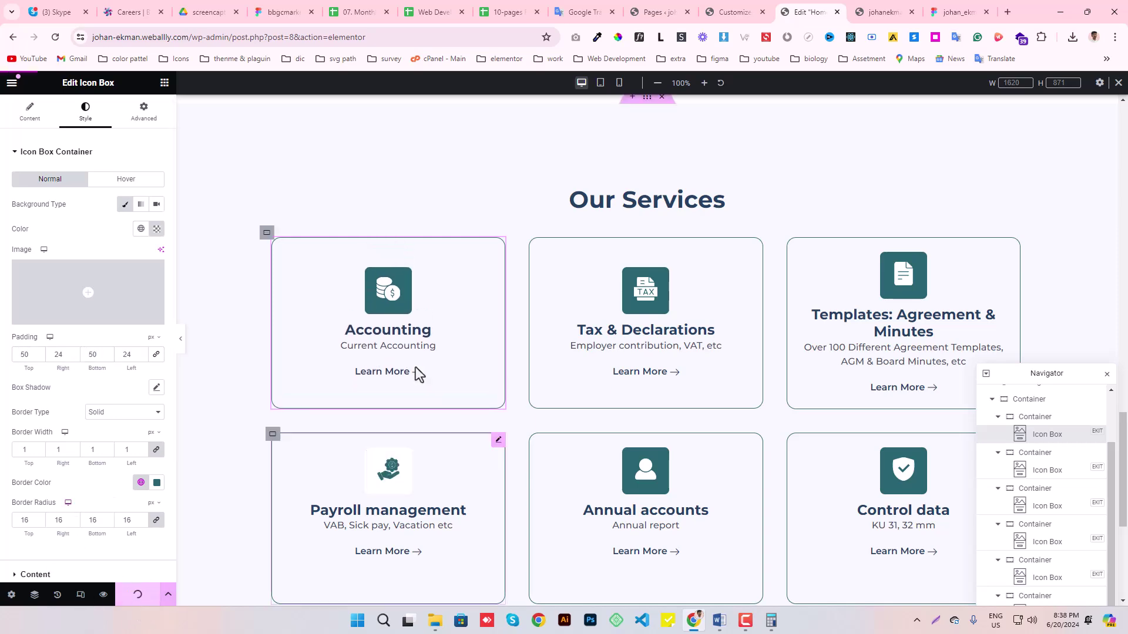
scroll(415, 365, "down", 2)
- Set 50 px top and bottom padding on the Payroll management, Annual accounts and Control data cards, then save
left_click(497, 310)
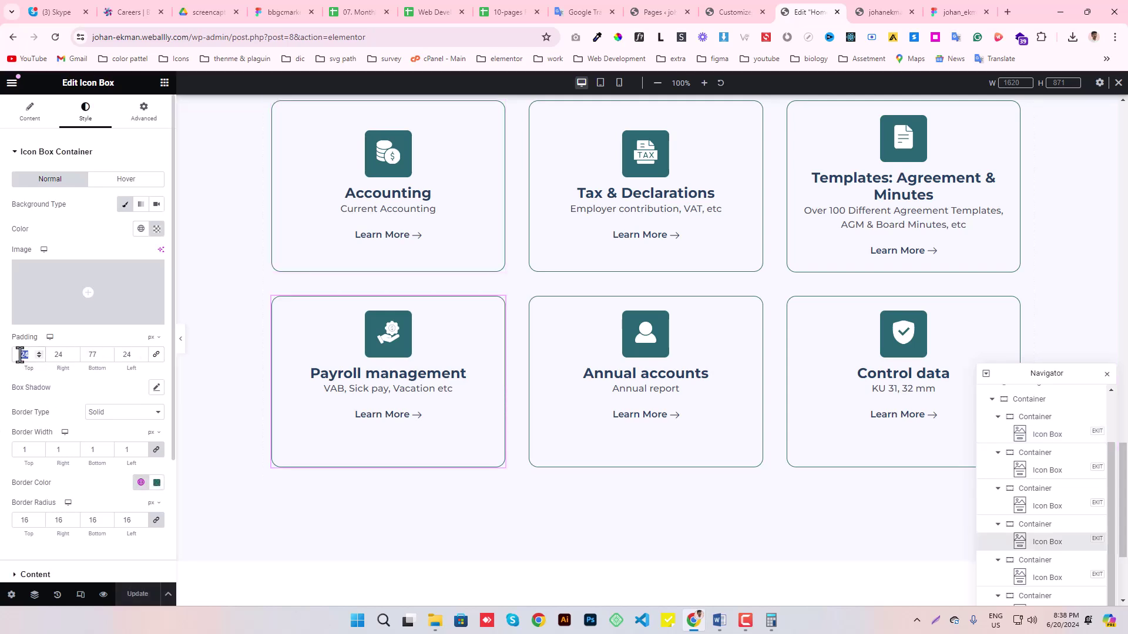
type("50")
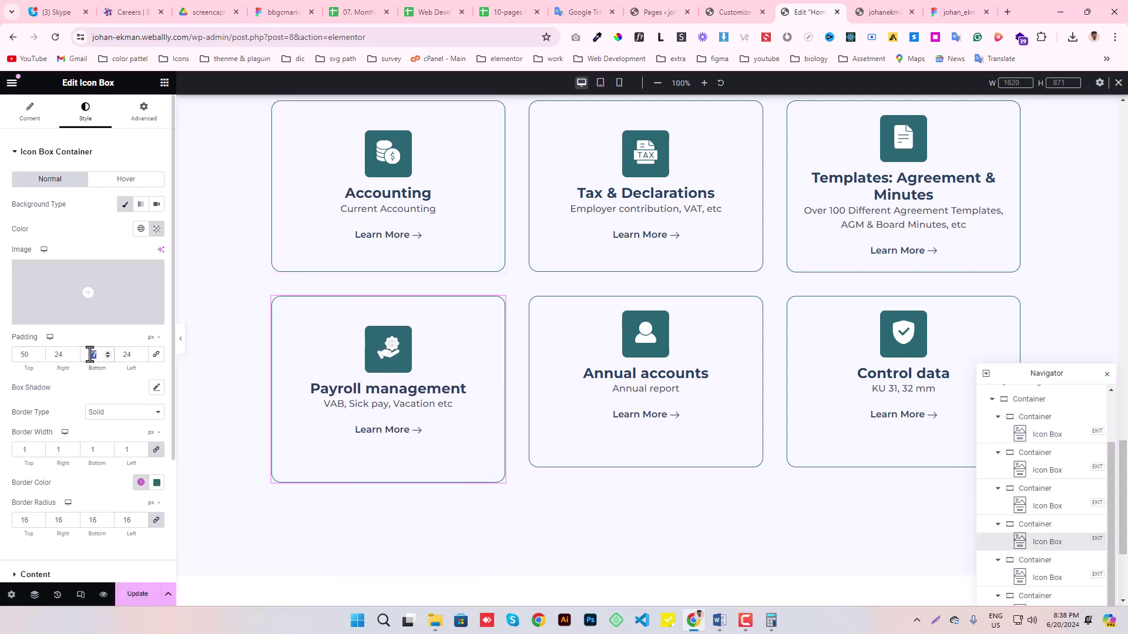
type("50")
left_click(754, 307)
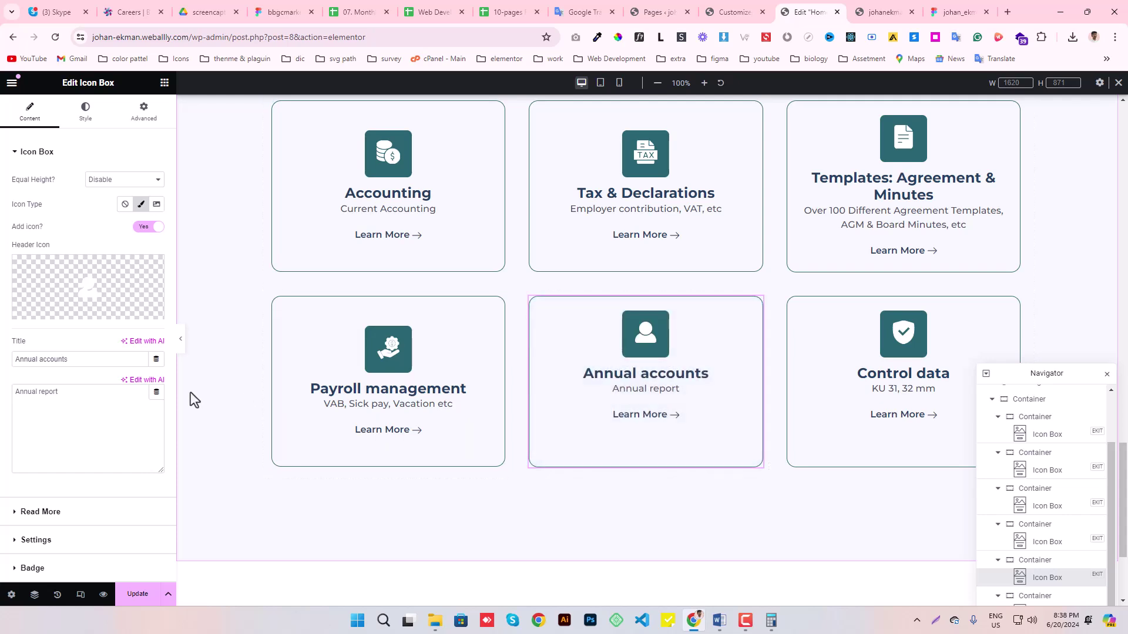
left_click(85, 111)
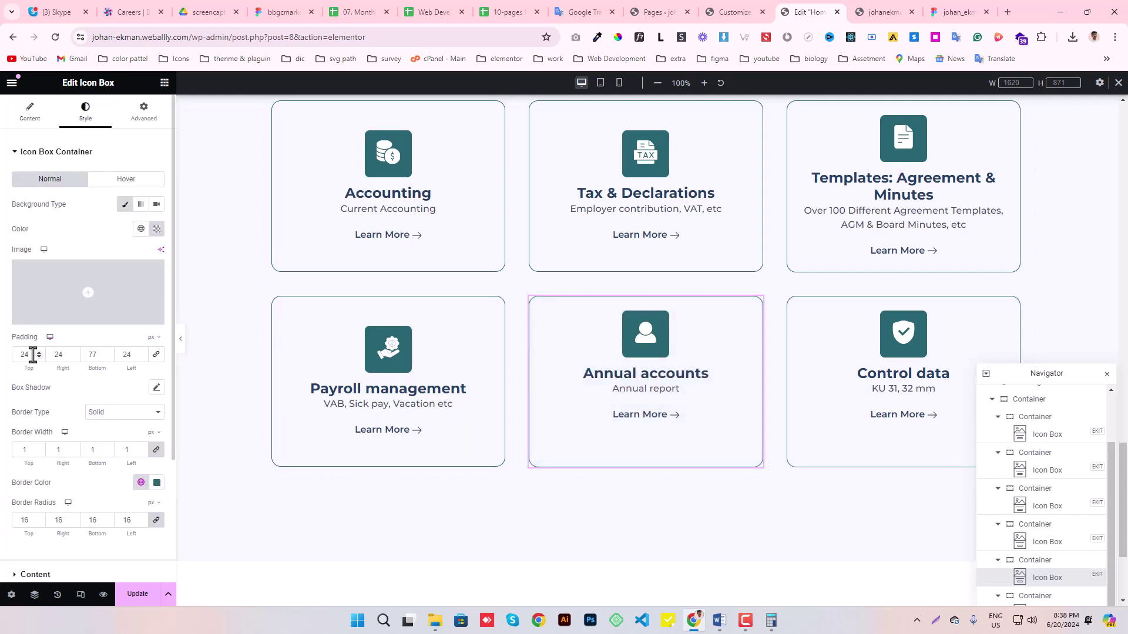
type("50")
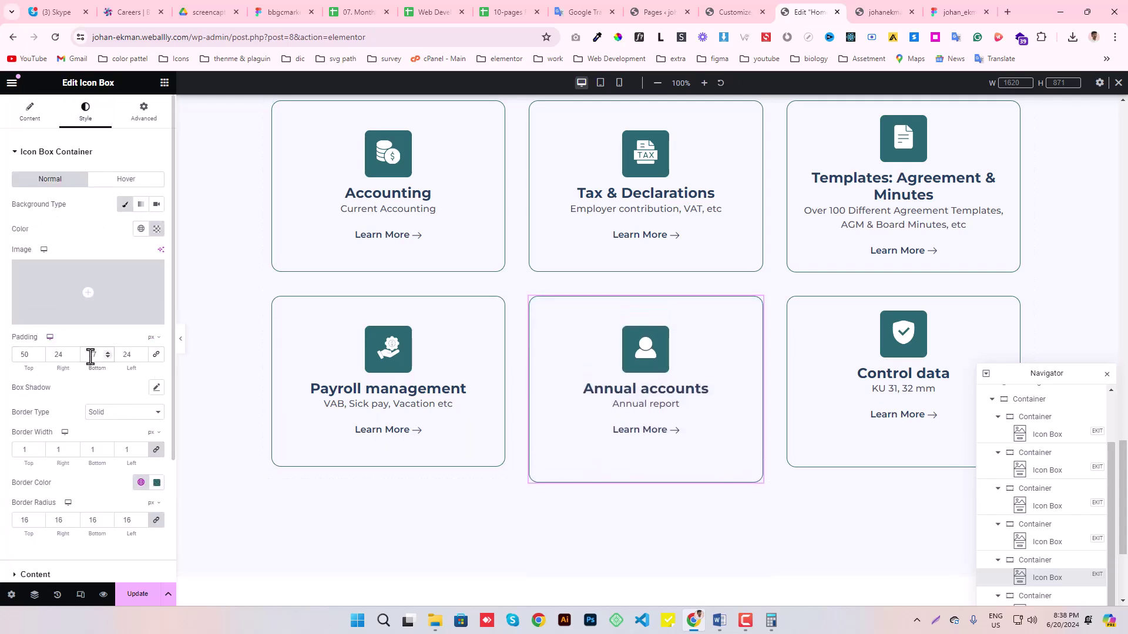
left_click(881, 447)
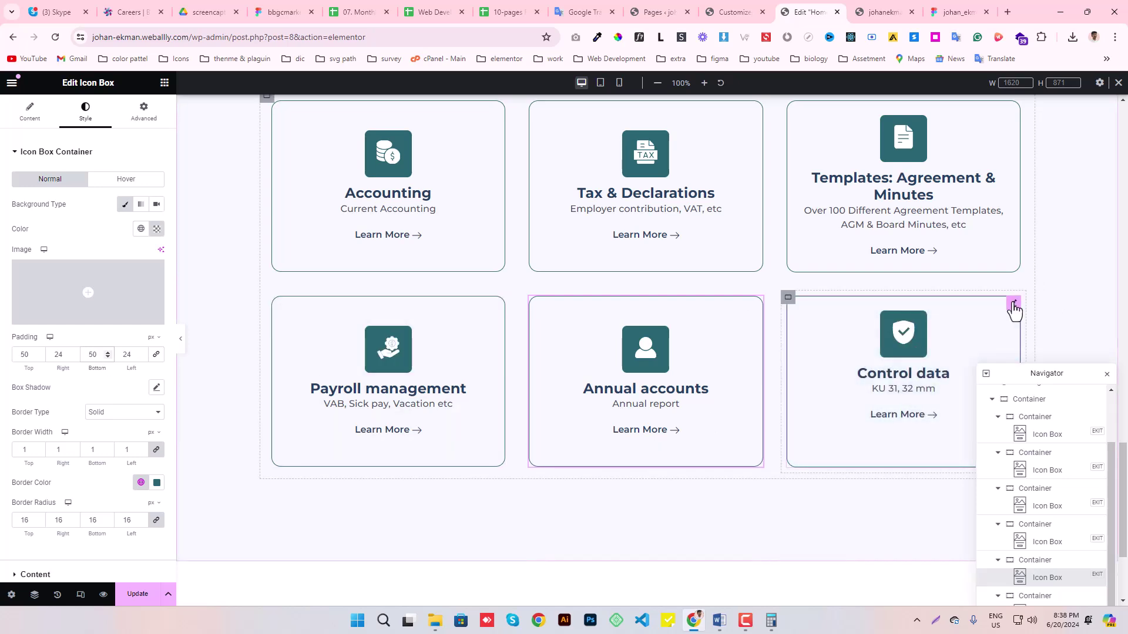
left_click(85, 112)
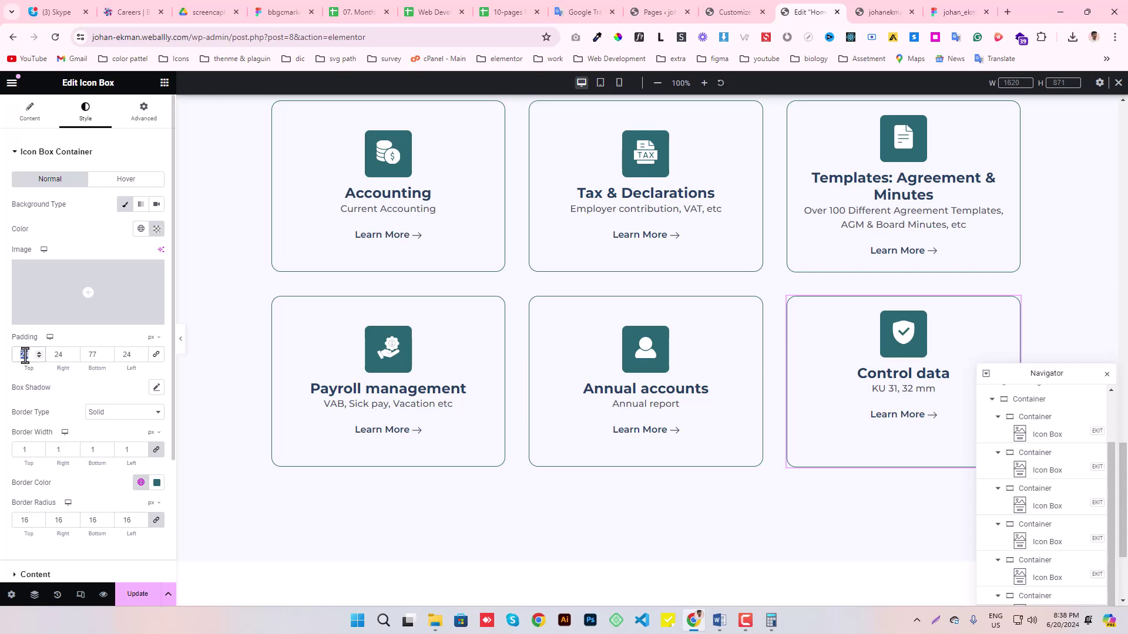
type("50")
double_click(87, 355)
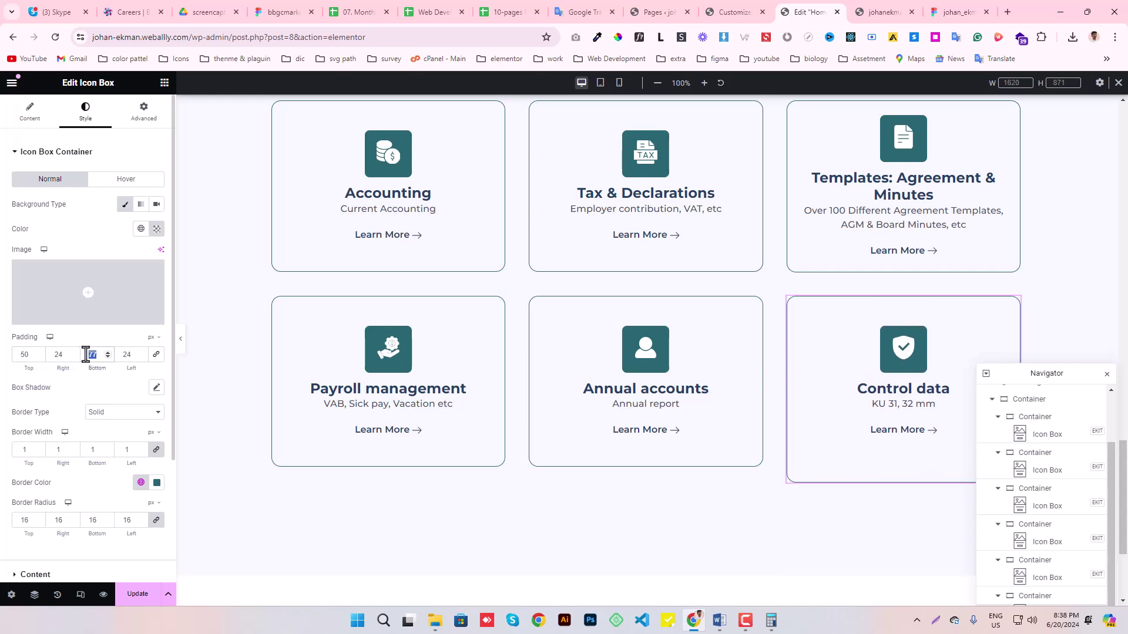
type("50")
left_click(120, 594)
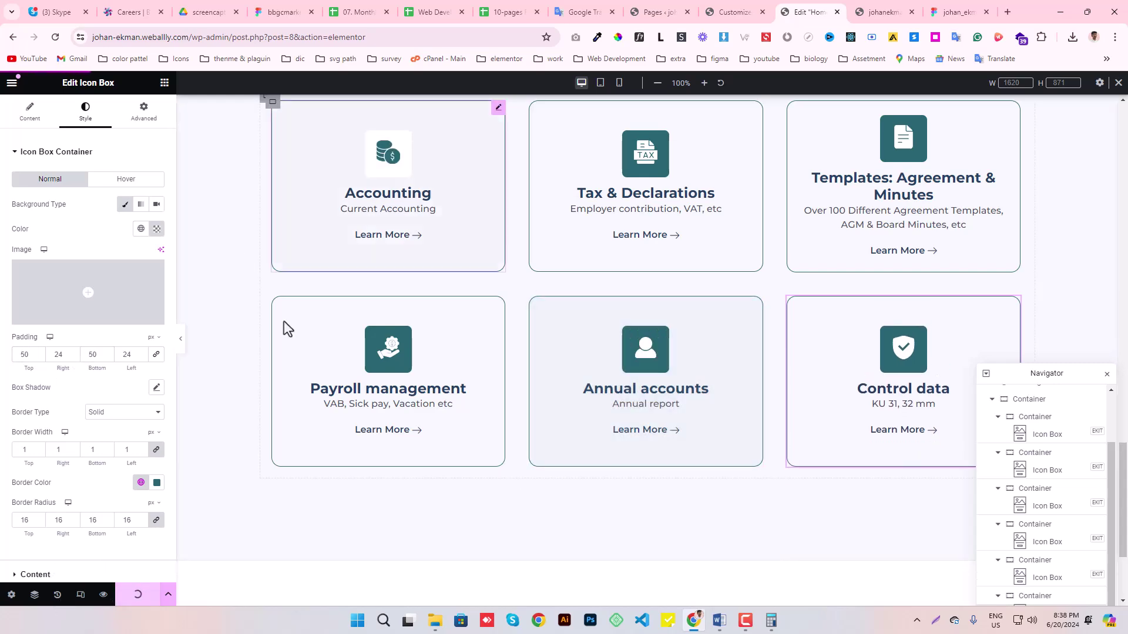
- In tablet view, set the Accounting, Tax & Declarations and Templates card containers to 48% width
key("ctrl+shift+m")
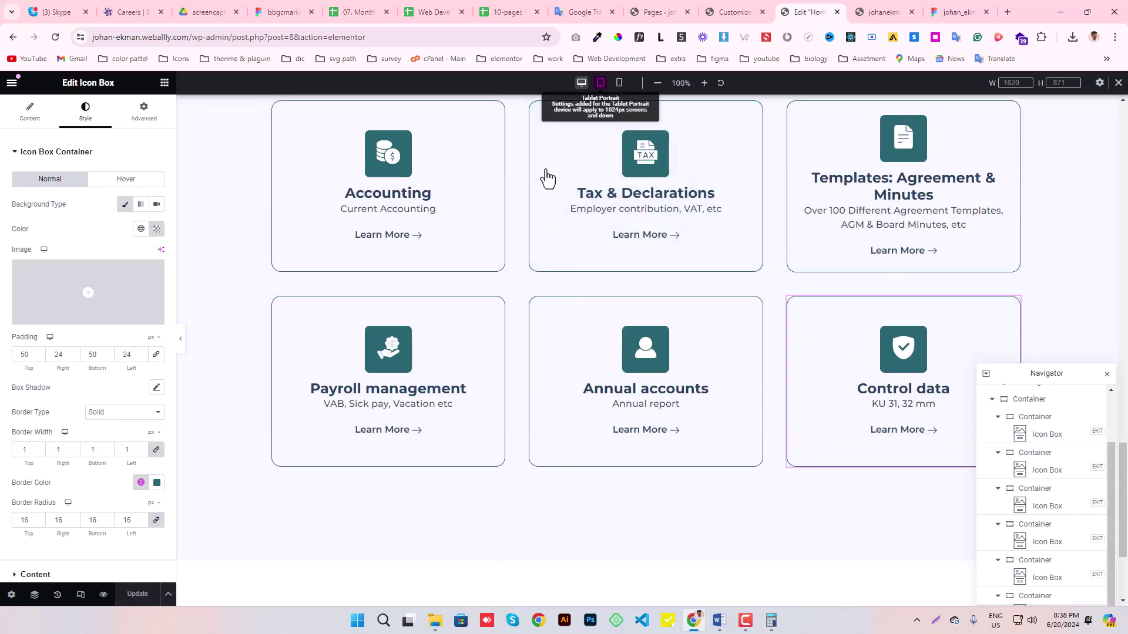
scroll(737, 284, "up", 5)
scroll(736, 283, "down", 3)
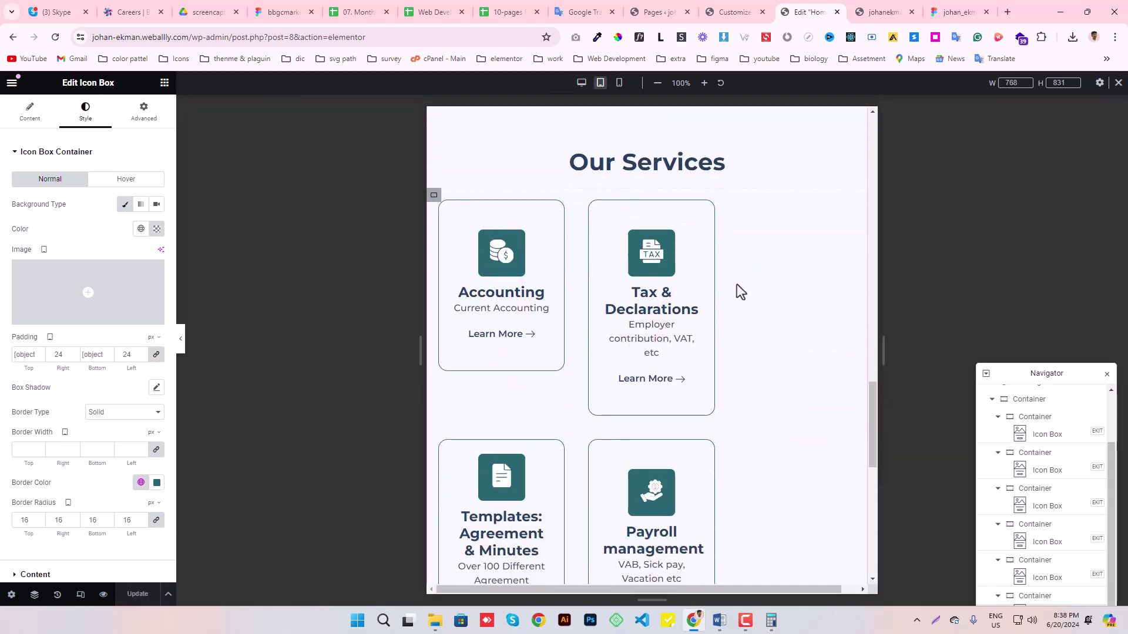
scroll(737, 284, "down", 6)
scroll(562, 193, "up", 5)
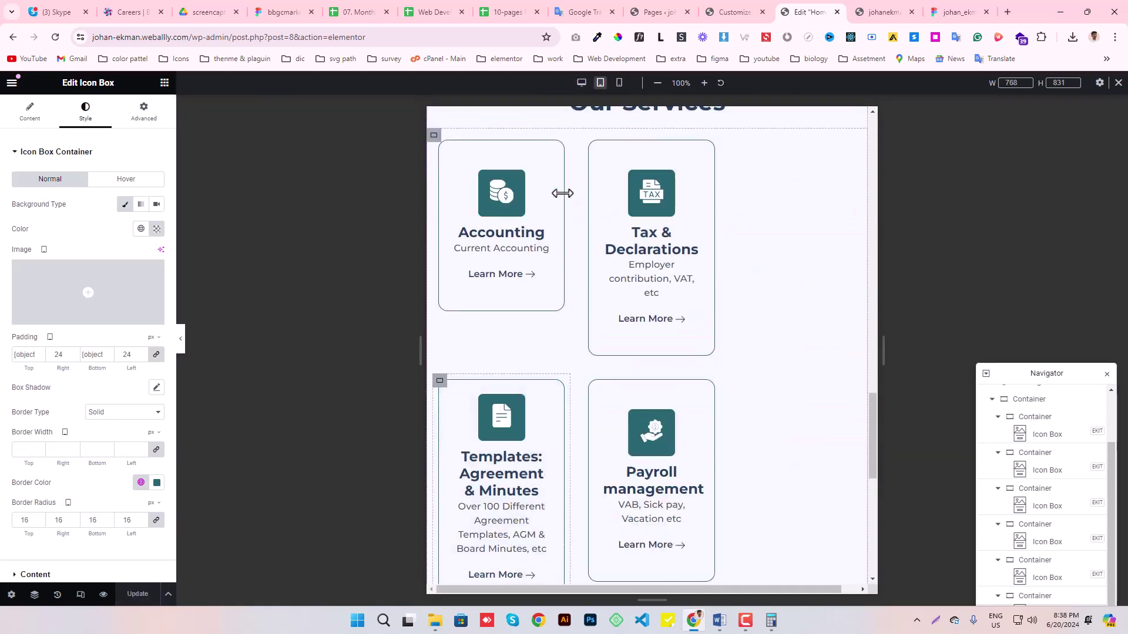
left_click(440, 141)
mouse_move(146, 250)
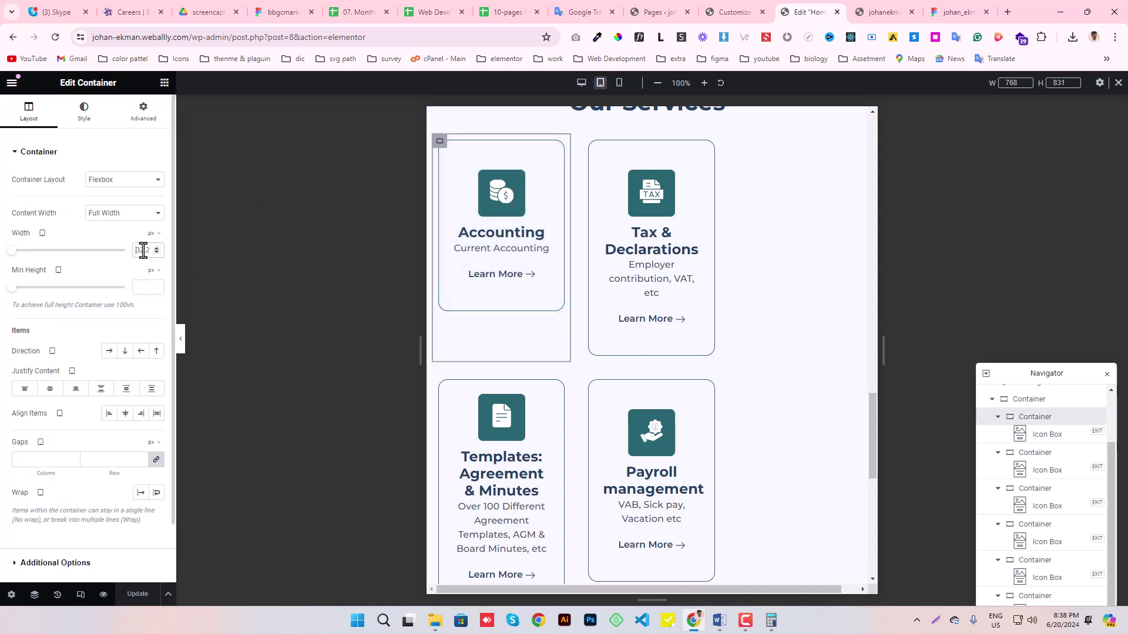
type("49")
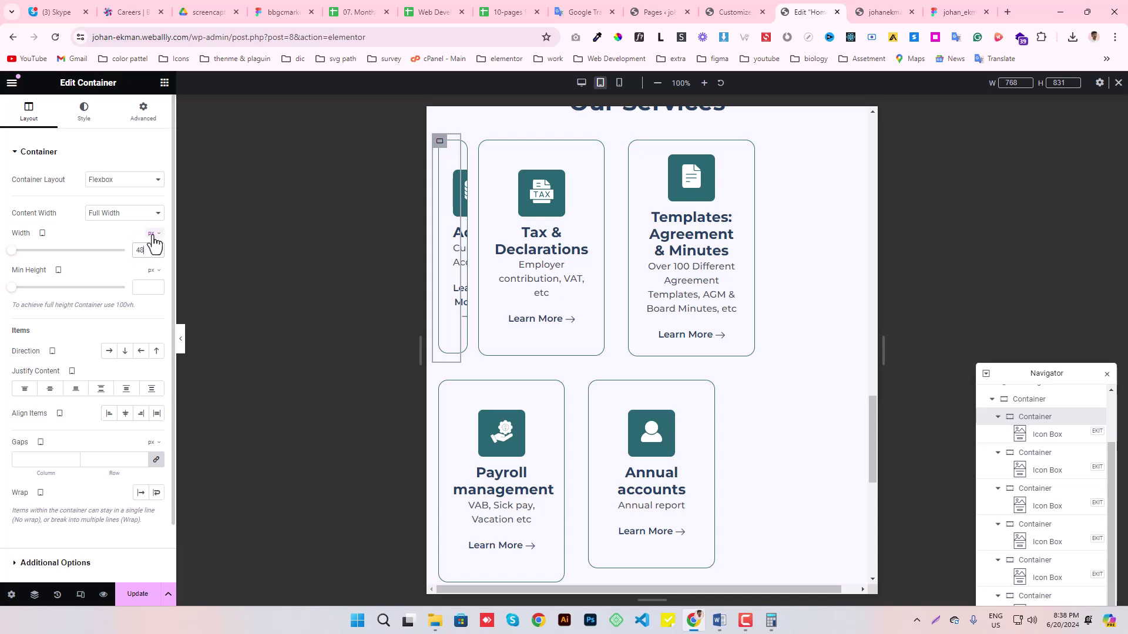
left_click(152, 252)
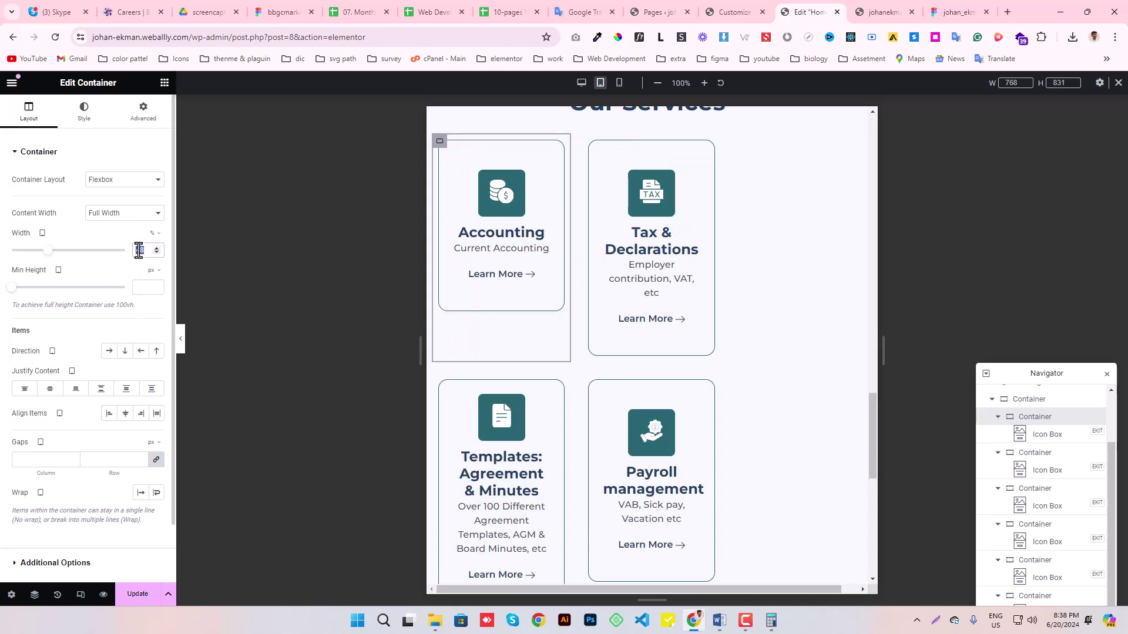
type("48")
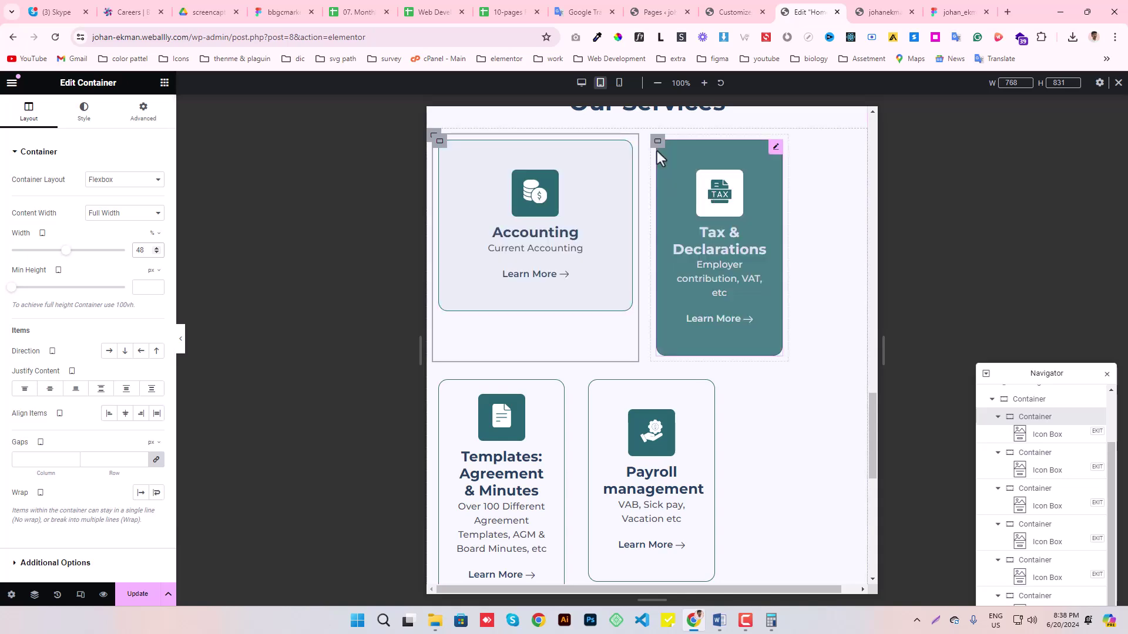
left_click(655, 143)
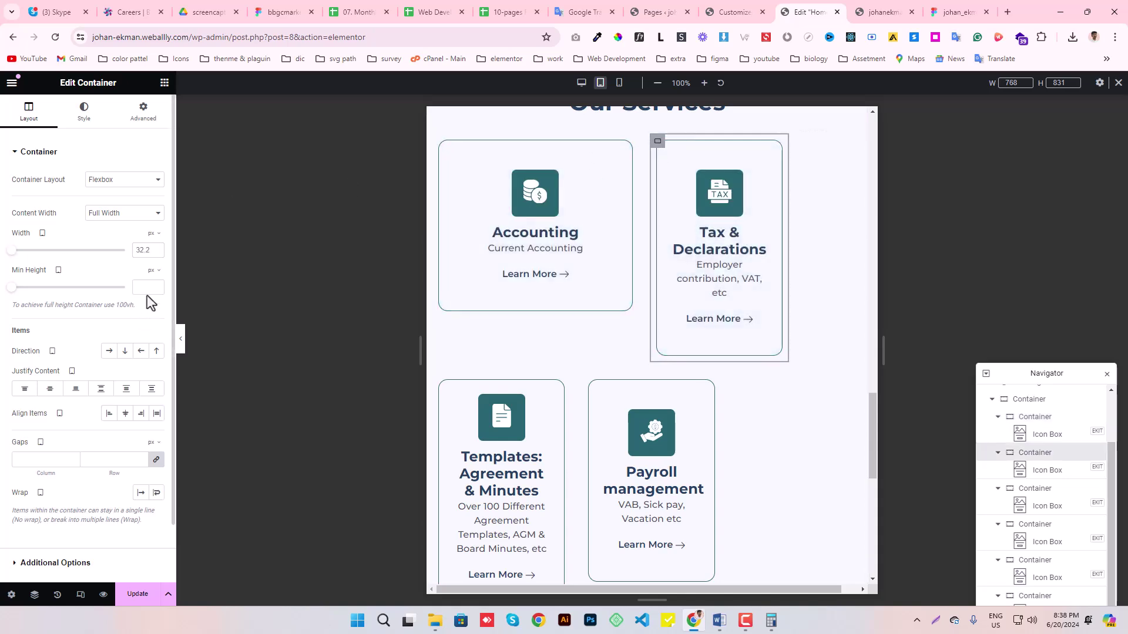
left_click(152, 251)
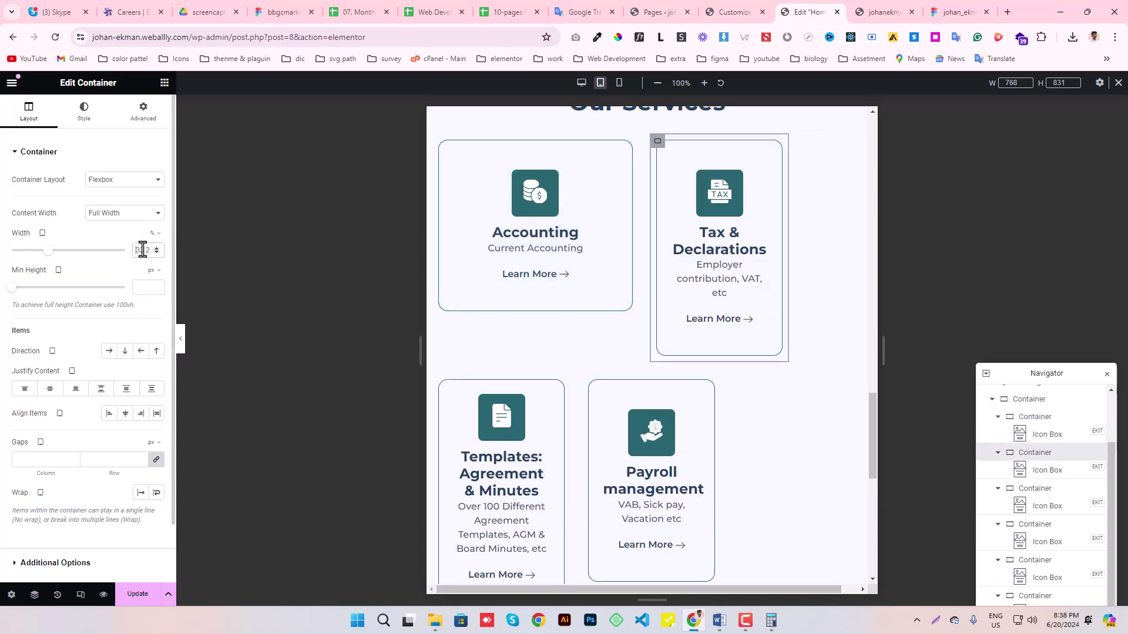
type("48")
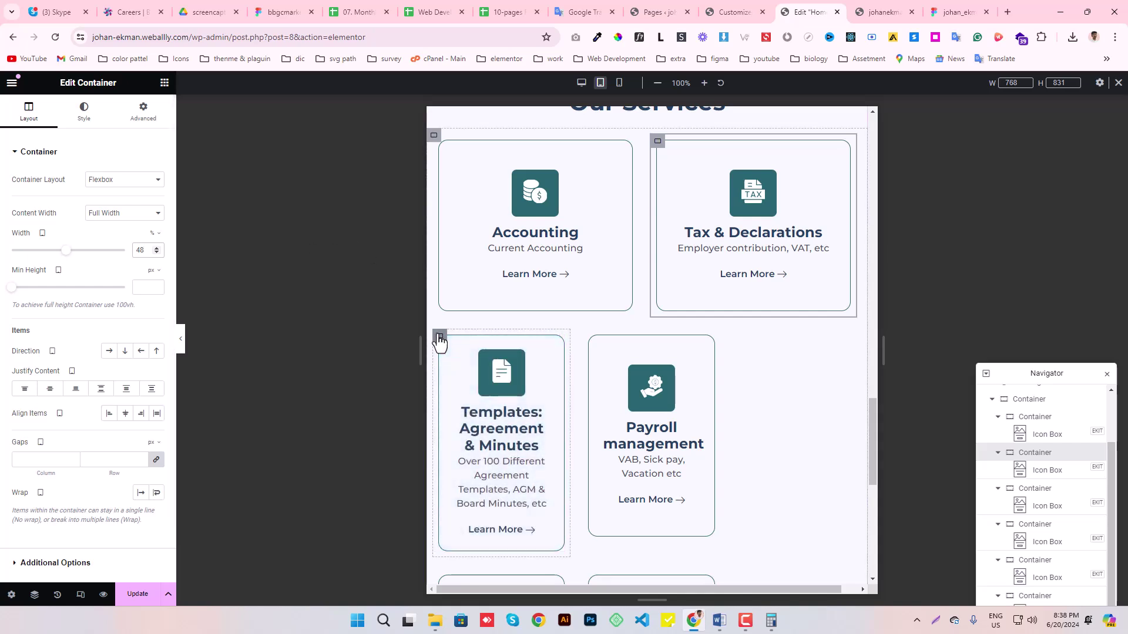
left_click(439, 337)
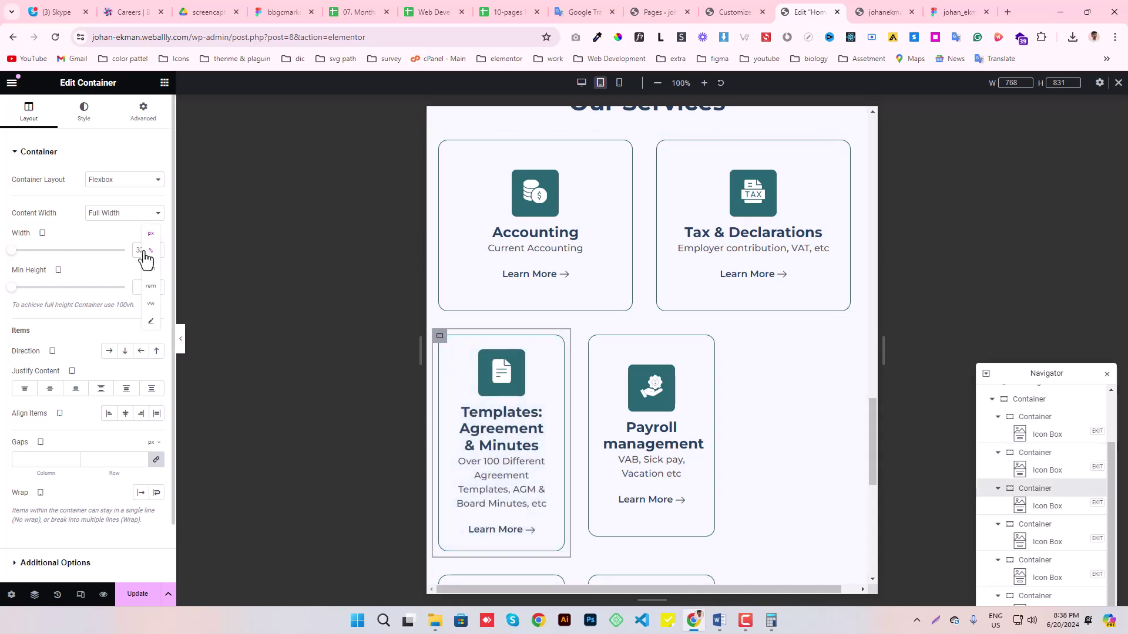
left_click(150, 251)
type("48")
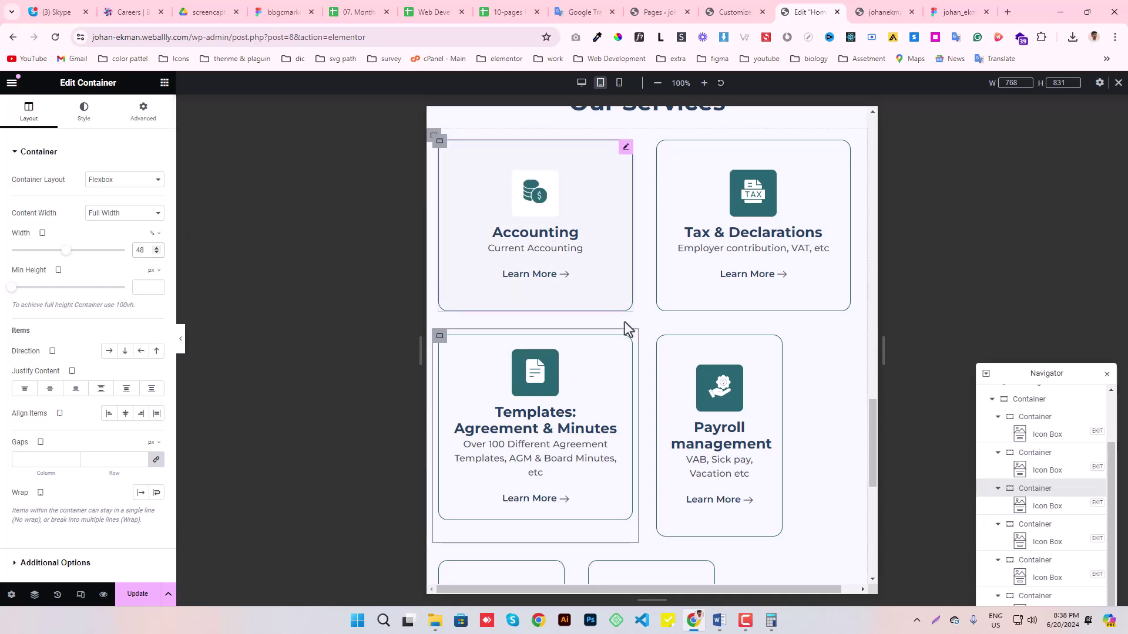
- Set the Payroll management, Annual accounts and Control data card containers to 48% width too
left_click(658, 337)
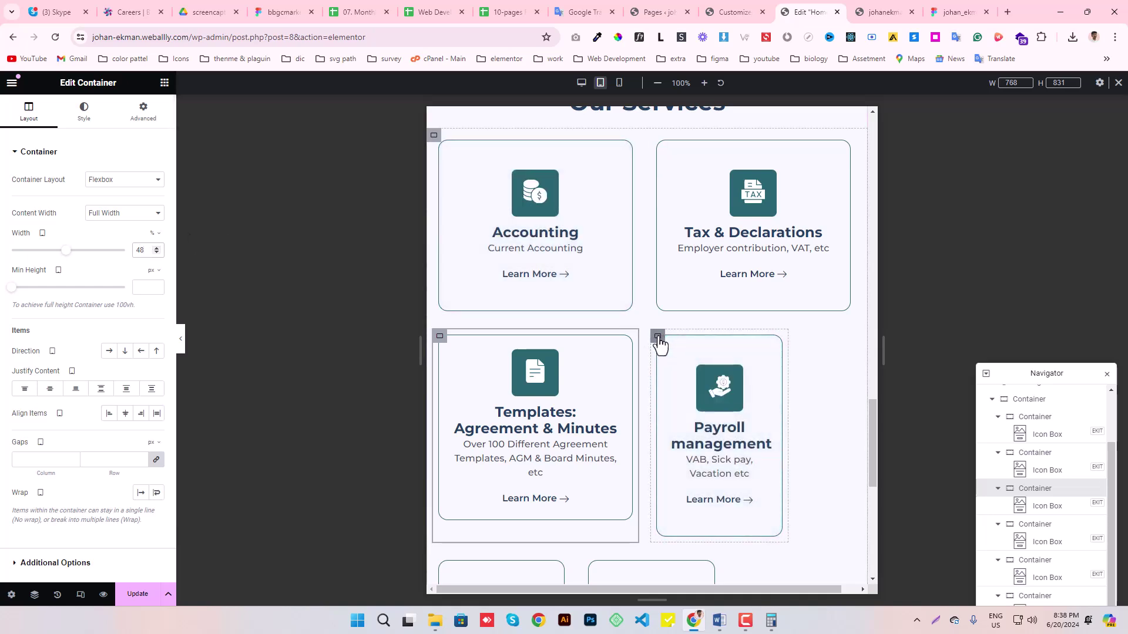
left_click(150, 252)
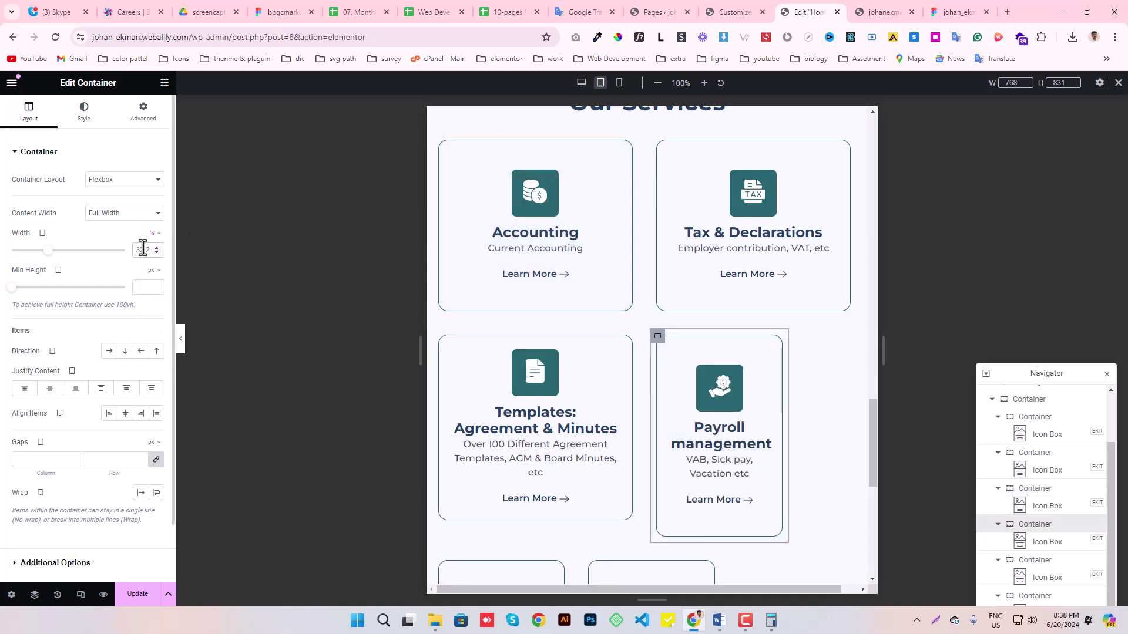
double_click(142, 250)
type("48")
scroll(595, 319, "down", 5)
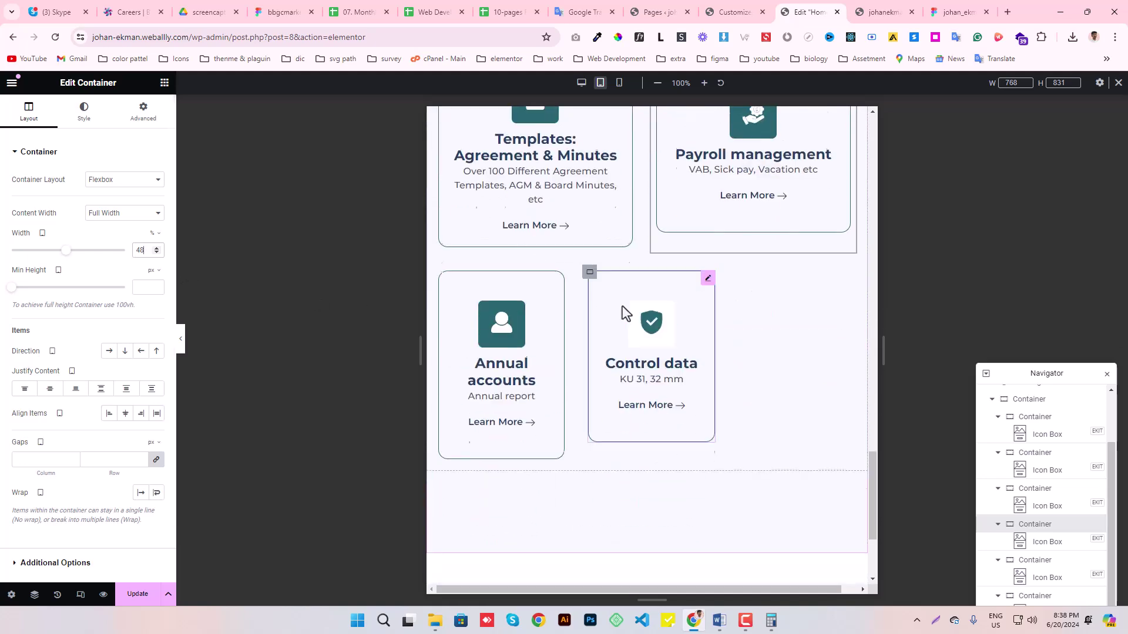
left_click(444, 275)
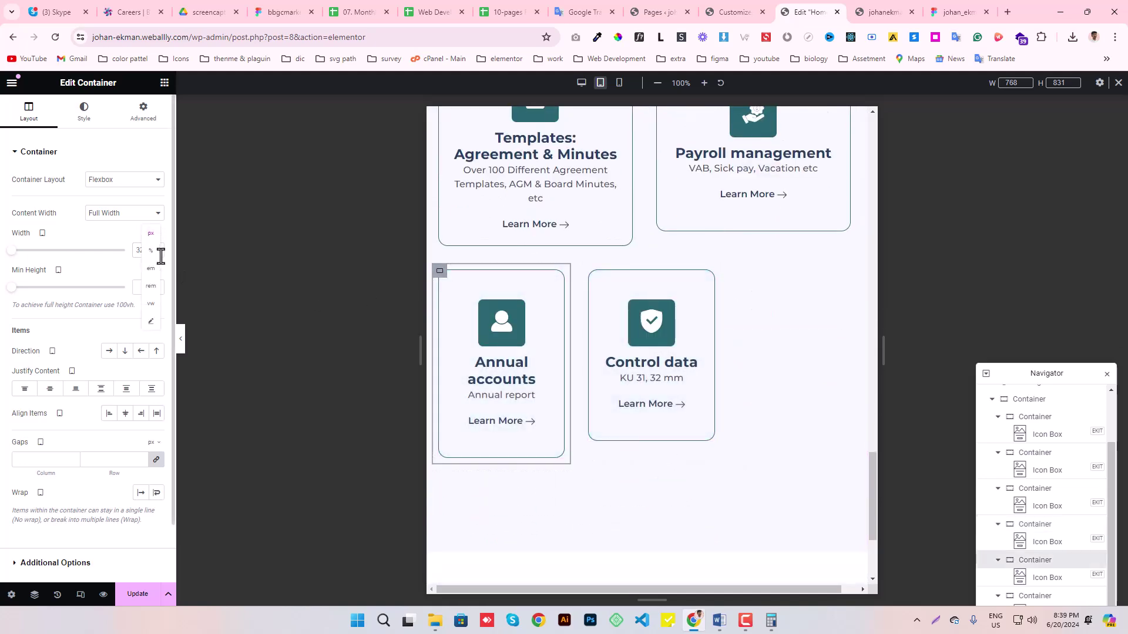
left_click(151, 251)
double_click(143, 251)
type("48")
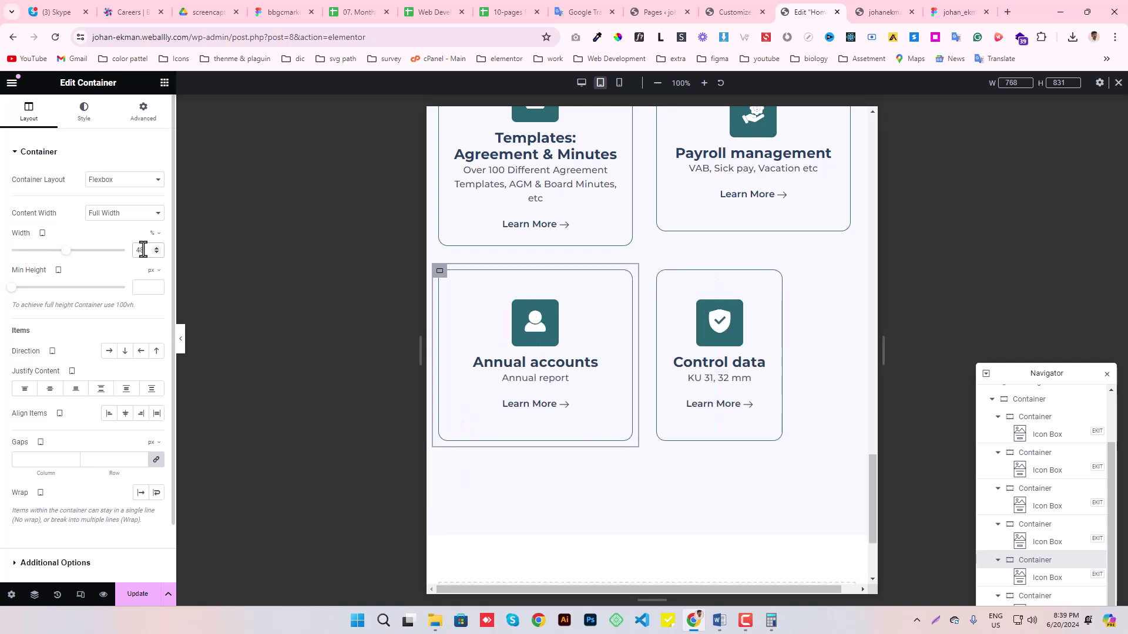
left_click(658, 273)
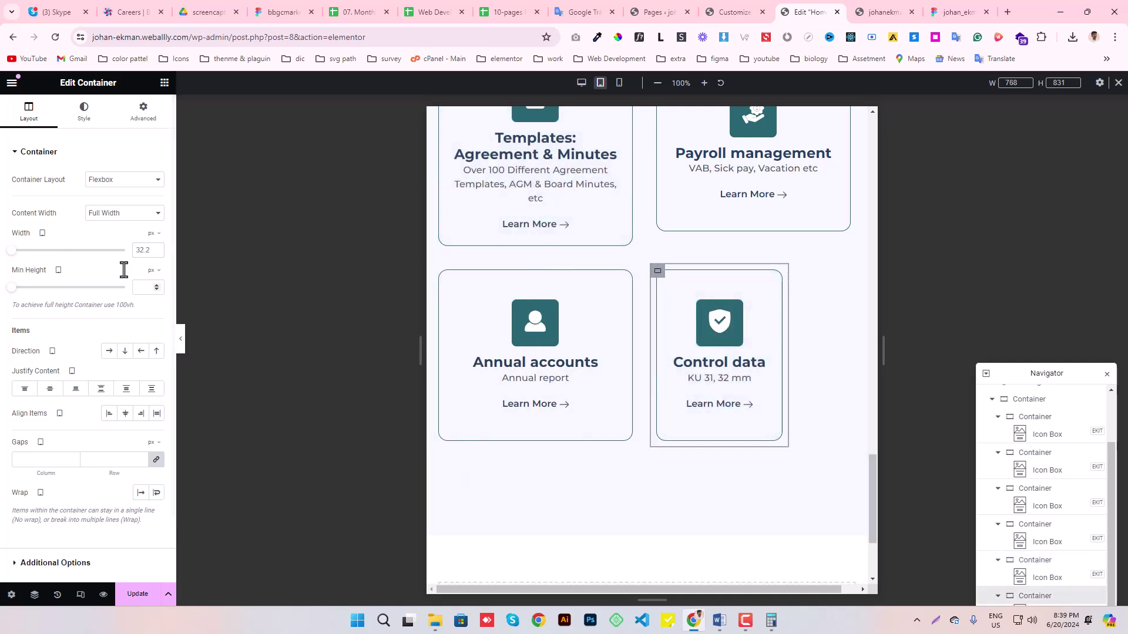
left_click(151, 252)
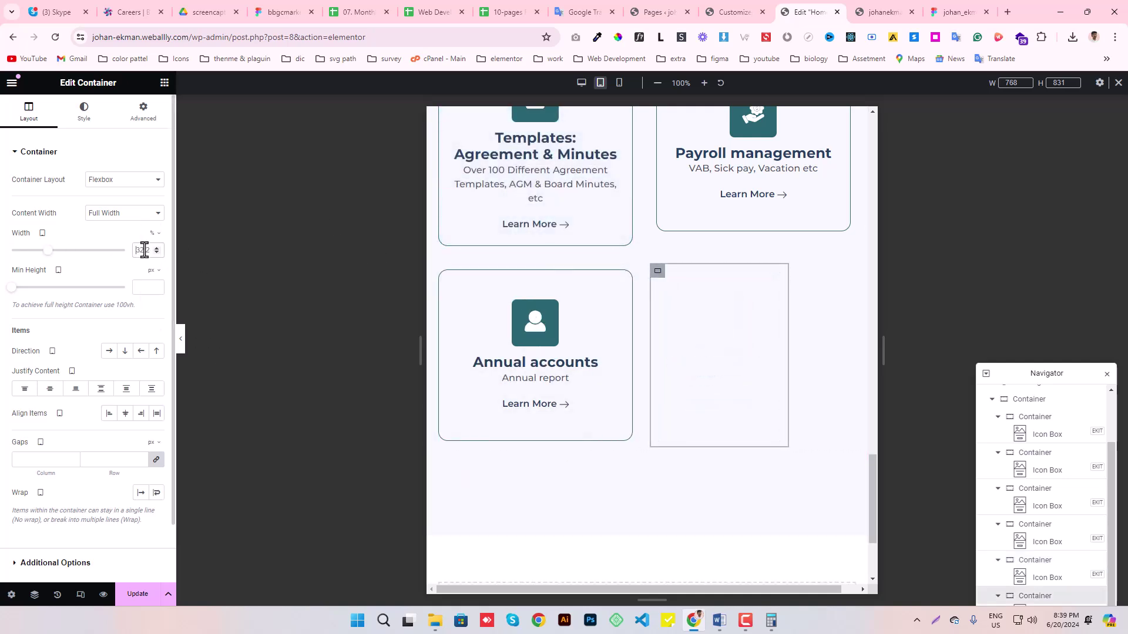
double_click(142, 250)
type("48")
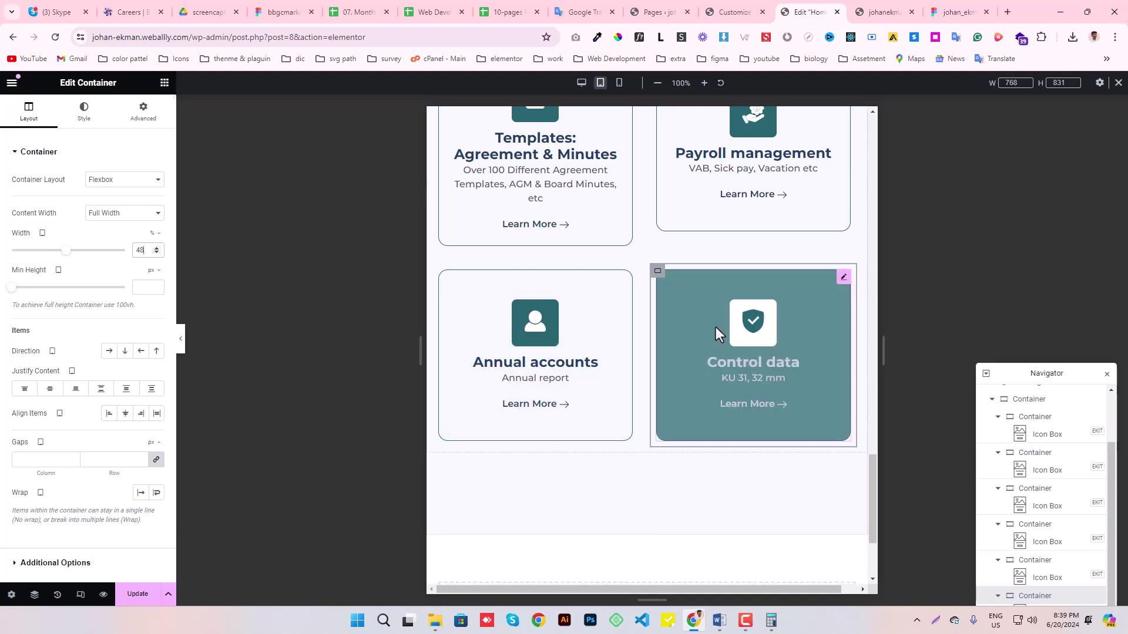
scroll(715, 327, "up", 5)
- Preview the page in mobile view, scroll through the single-column cards, then return to desktop view
left_click(619, 83)
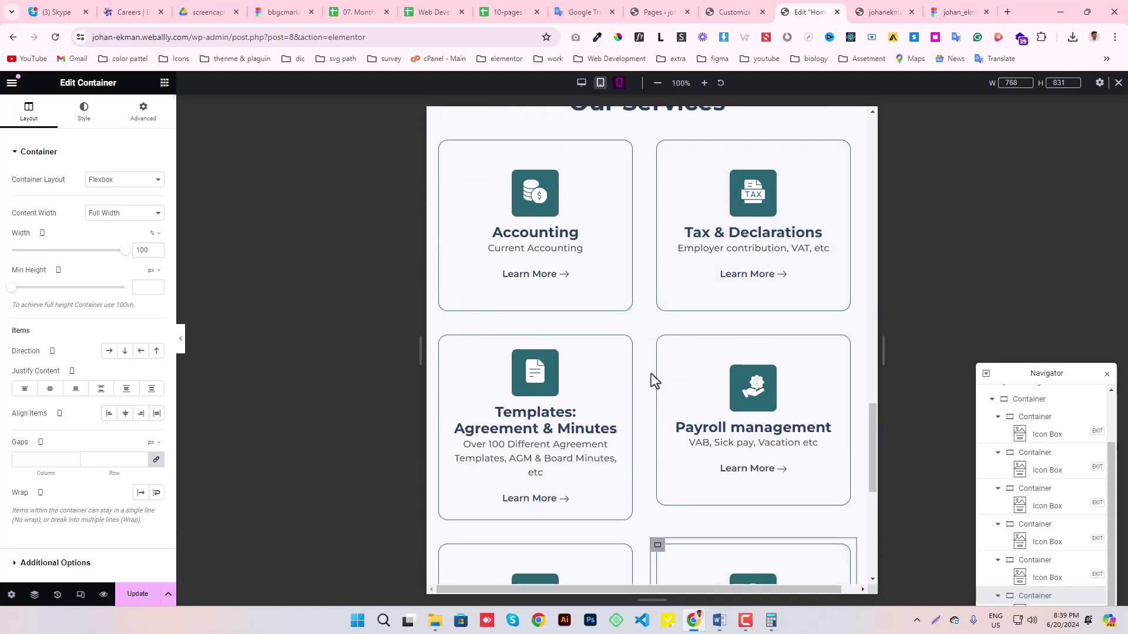
scroll(658, 352, "down", 4)
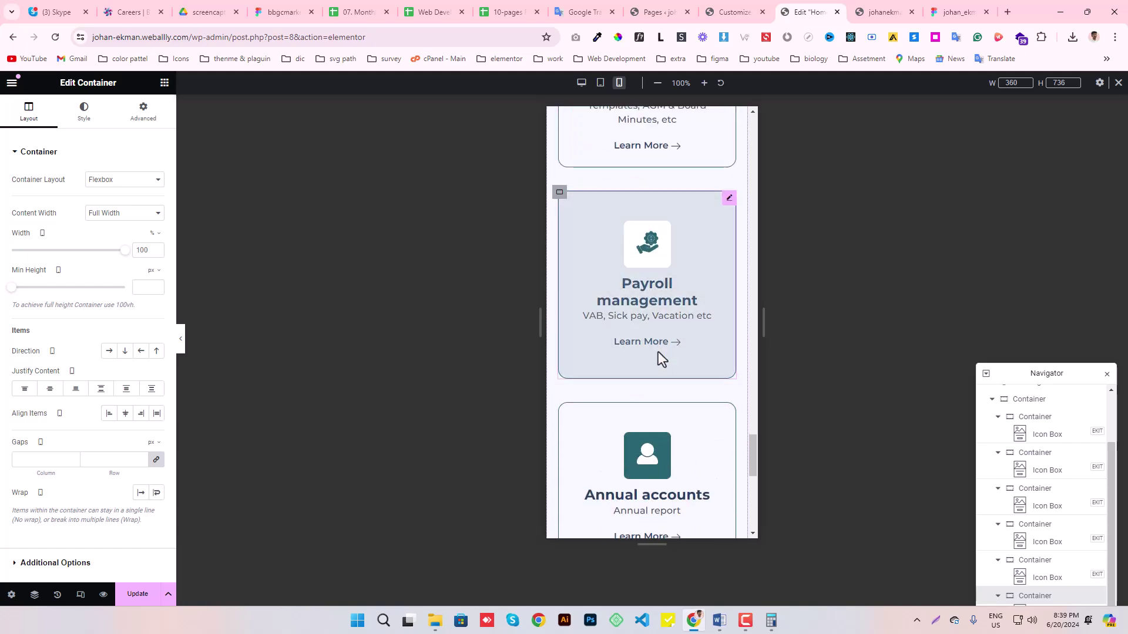
scroll(658, 351, "down", 5)
scroll(658, 351, "down", 2)
scroll(650, 360, "up", 7)
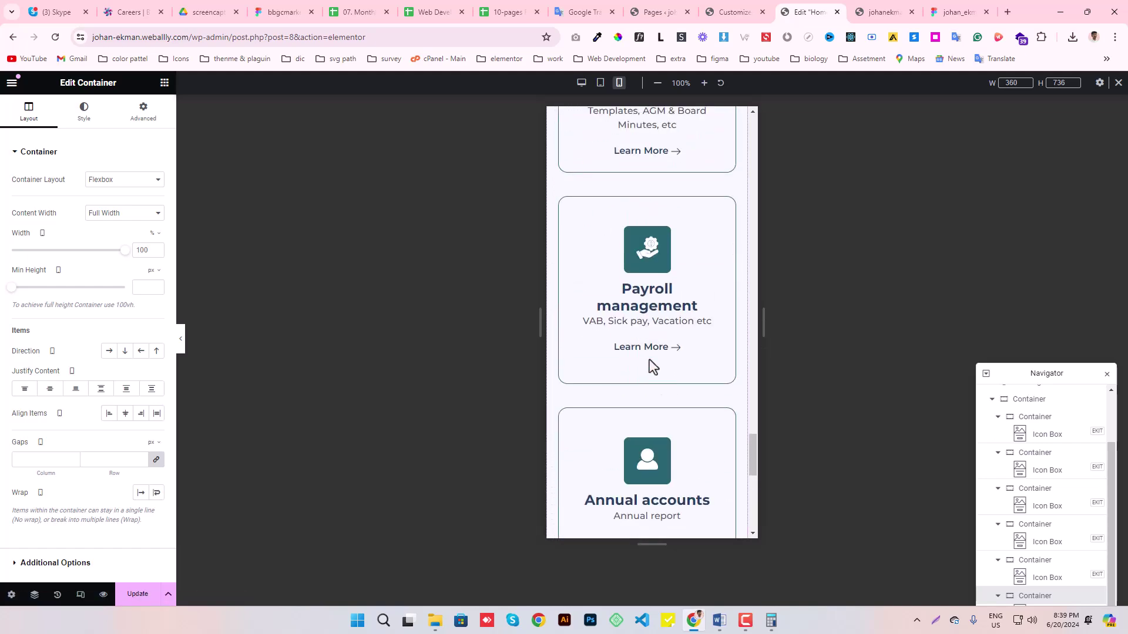
scroll(650, 360, "up", 4)
scroll(649, 360, "up", 2)
scroll(650, 361, "down", 3)
scroll(650, 360, "up", 2)
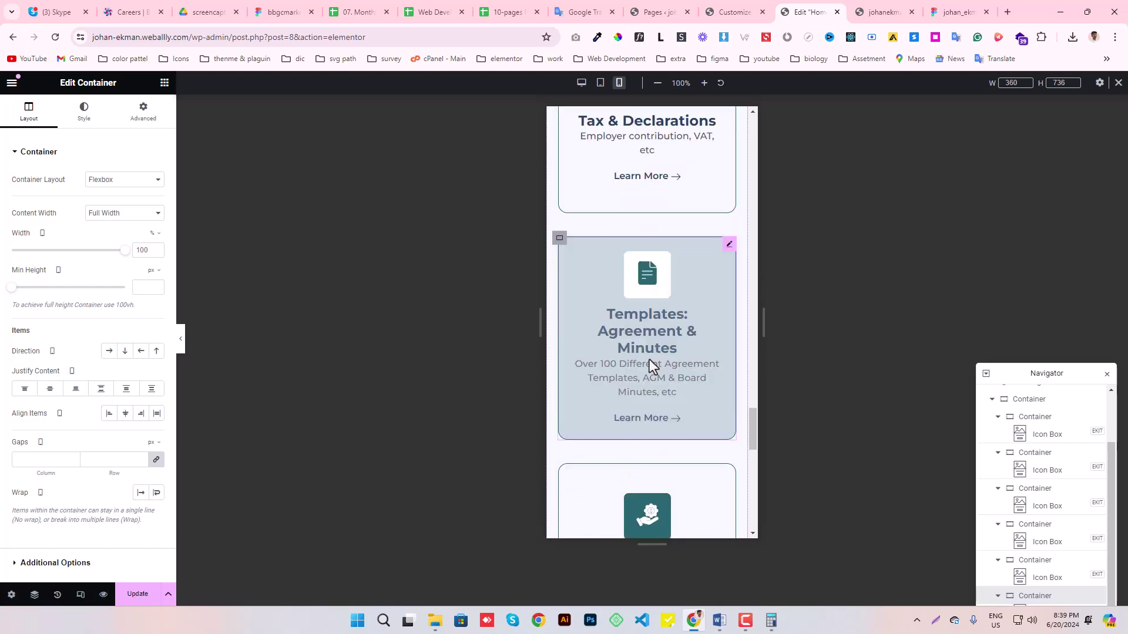
scroll(650, 360, "up", 5)
scroll(650, 360, "up", 6)
scroll(649, 360, "down", 13)
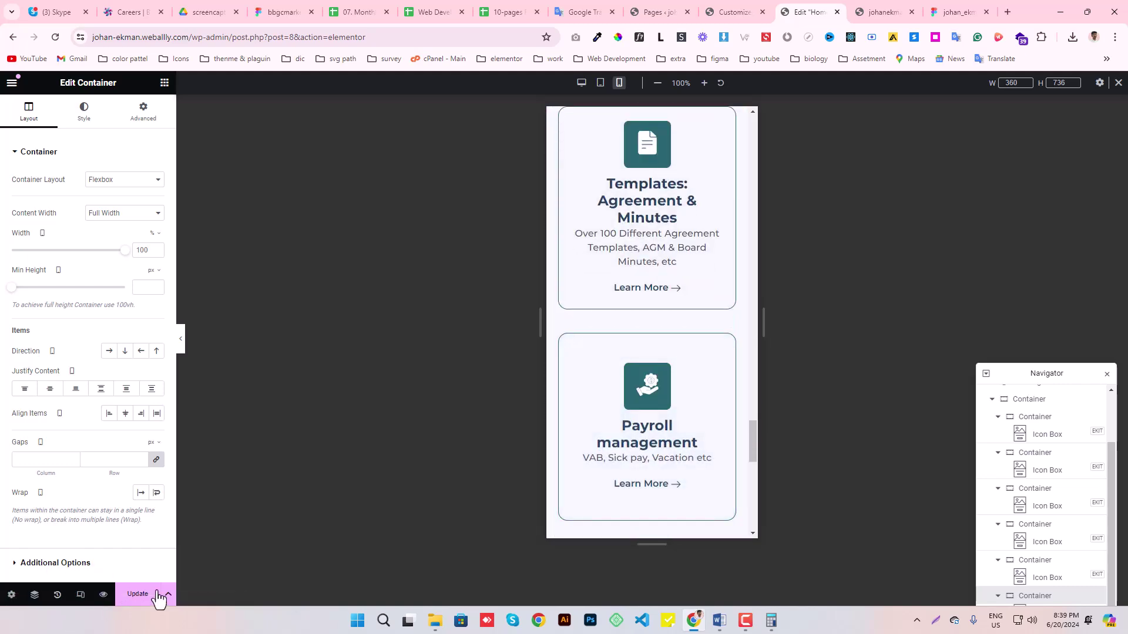
scroll(674, 352, "down", 5)
scroll(674, 353, "down", 4)
scroll(674, 353, "up", 11)
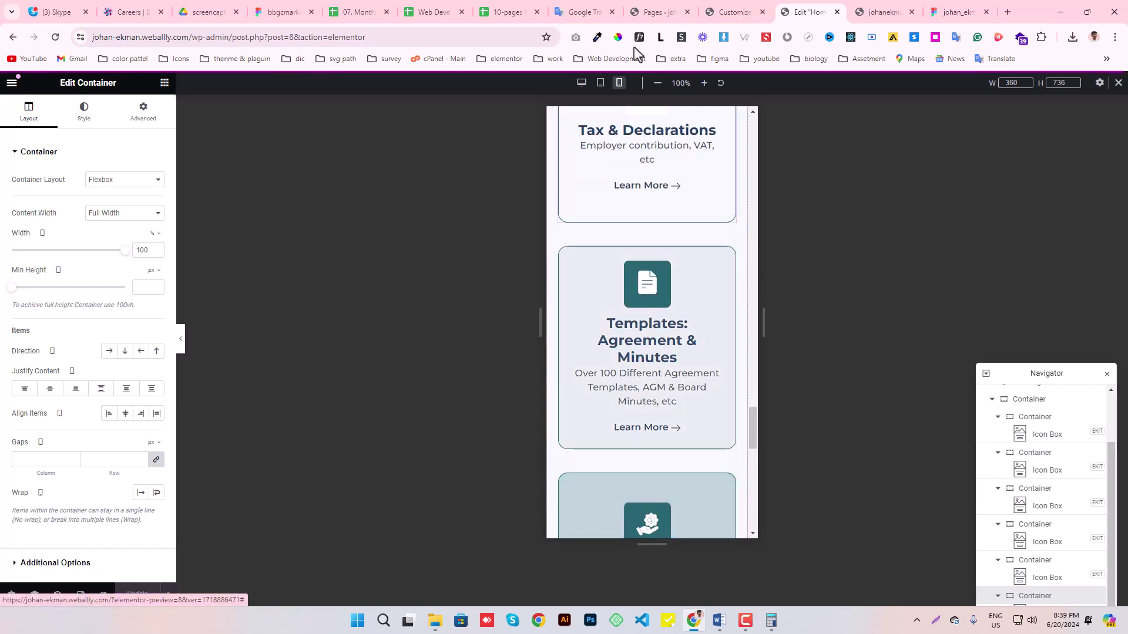
left_click(582, 83)
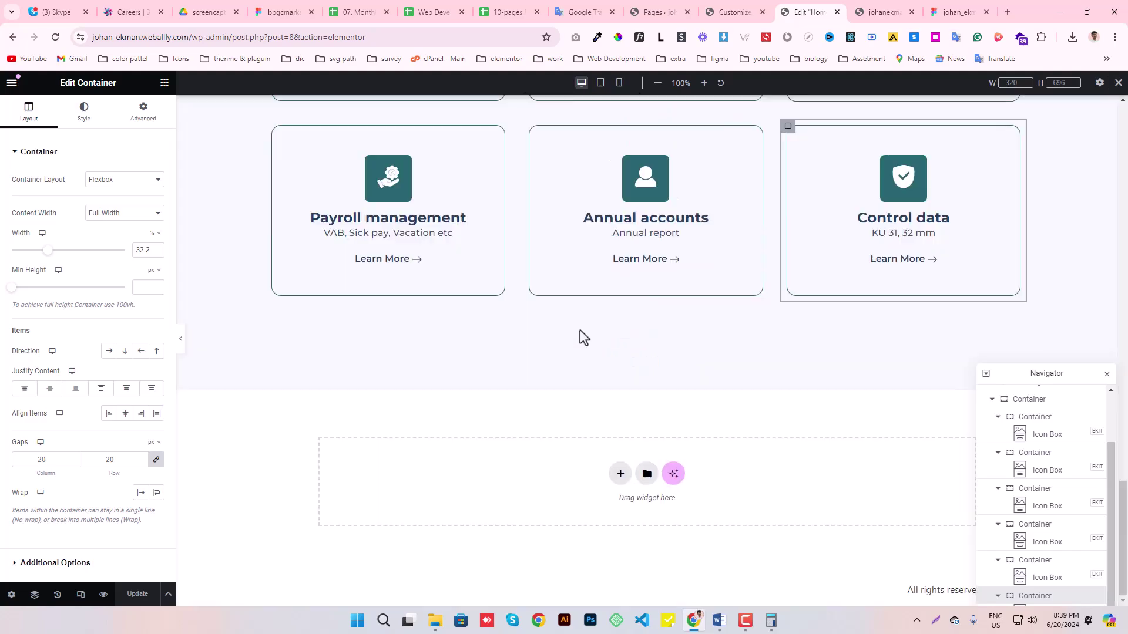